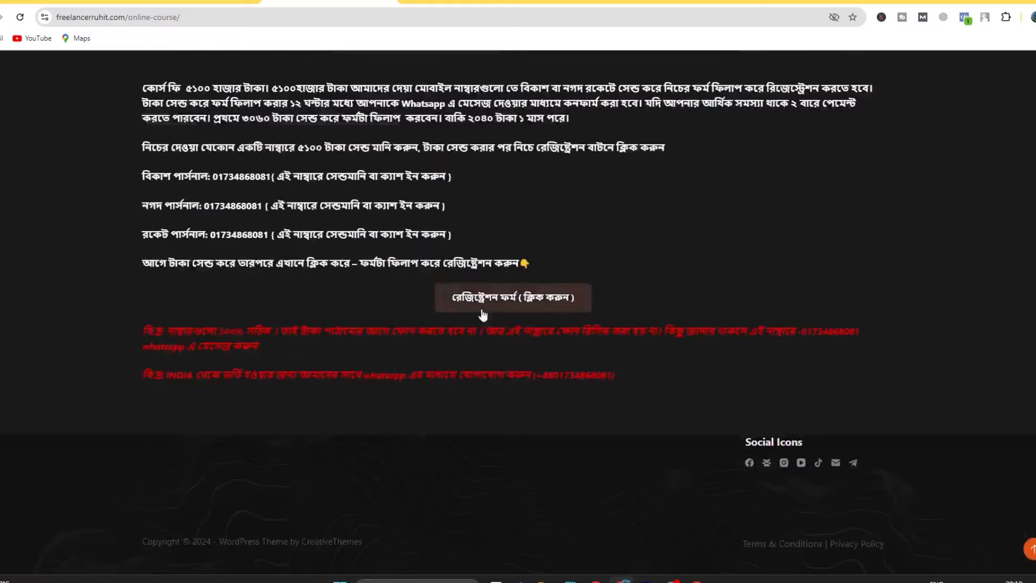
pyautogui.click(521, 306)
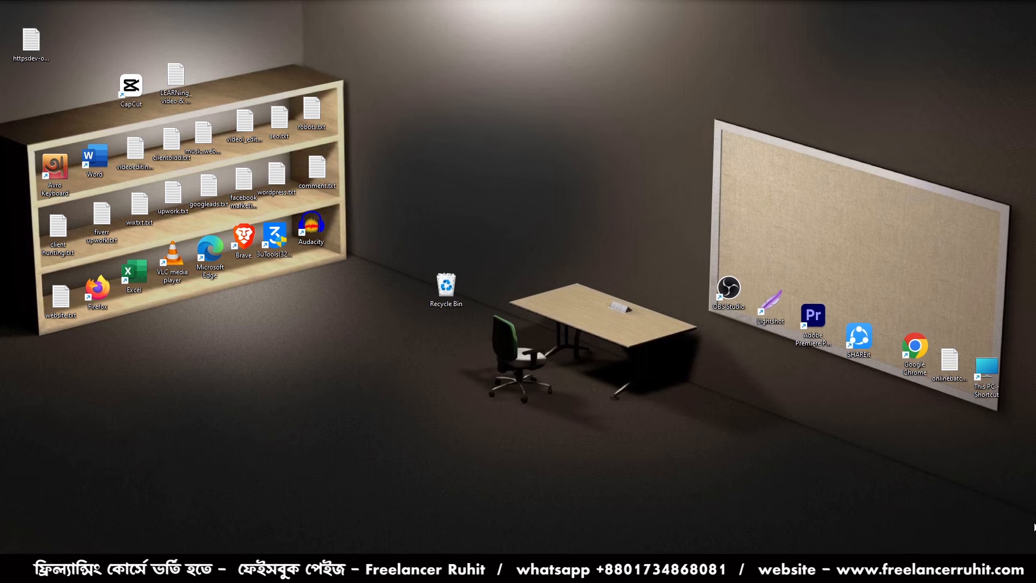
# - Launch Google Chrome with a saved user profile and look over the online 1718 WordPress dashboard
pyautogui.doubleClick(915, 350)
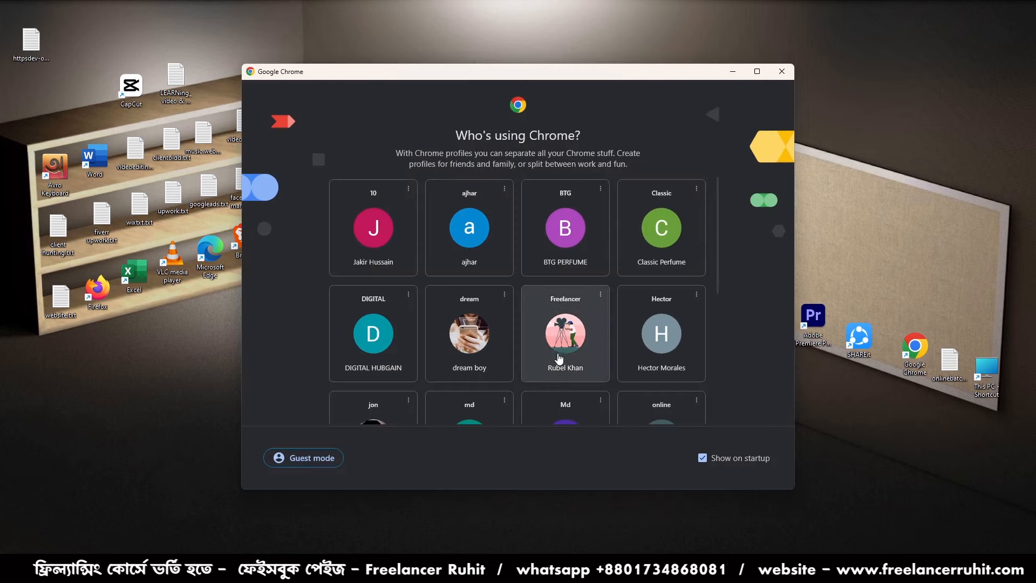
pyautogui.scroll(-1, 565, 351)
pyautogui.scroll(1, 532, 398)
pyautogui.click(539, 372)
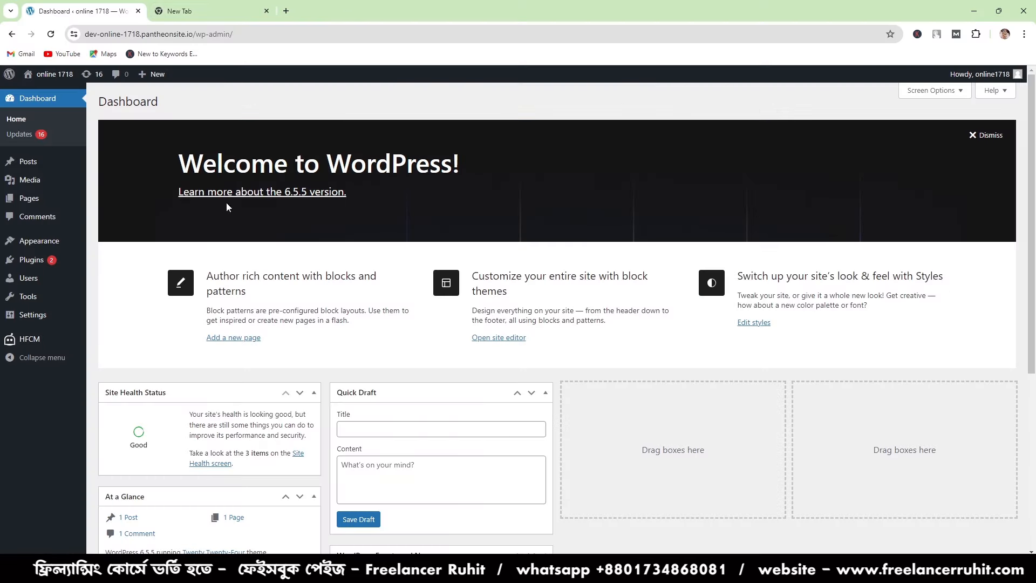
pyautogui.scroll(-4, 266, 309)
pyautogui.scroll(3, 266, 321)
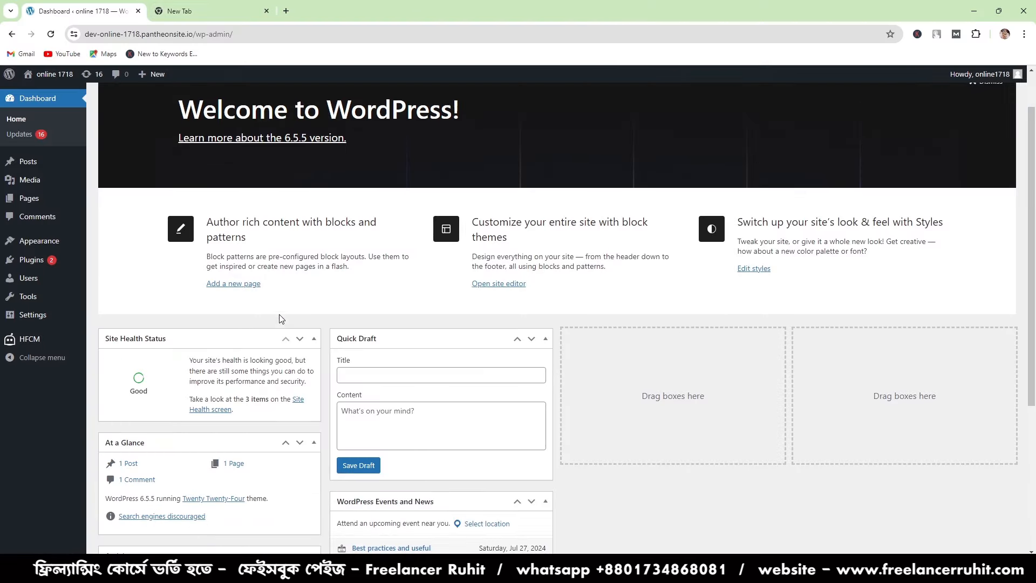
# - Search Google for "google analytics" in the blank tab beside the WordPress dashboard
pyautogui.click(202, 5)
pyautogui.click(112, 6)
pyautogui.click(188, 7)
pyautogui.click(183, 30)
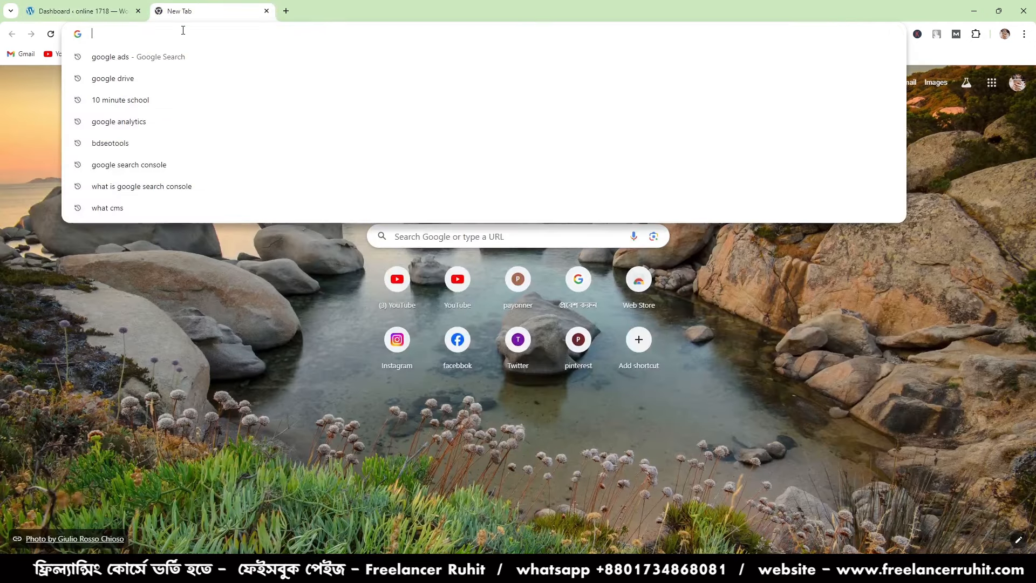
pyautogui.write('GOOG')
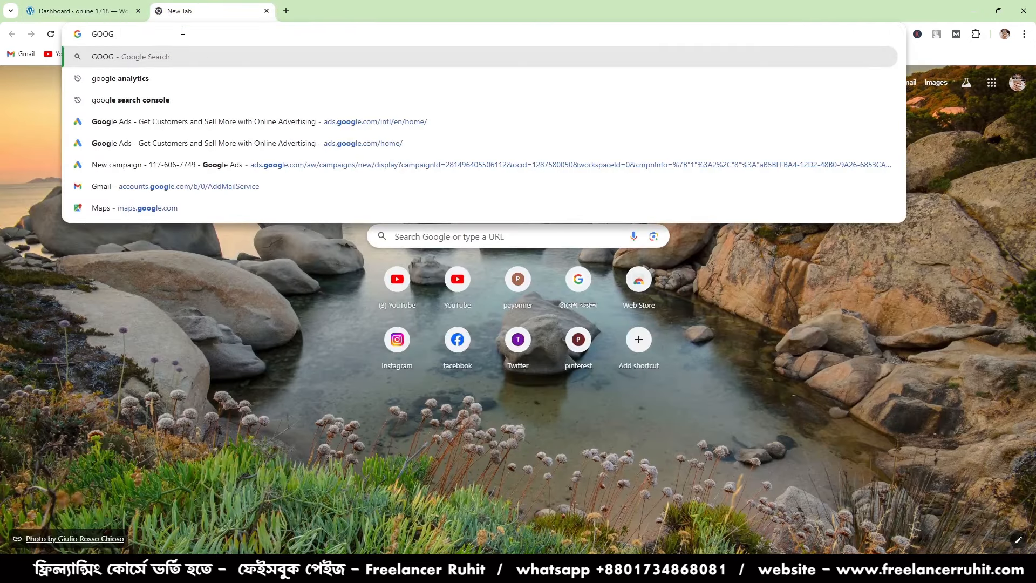
pyautogui.click(168, 78)
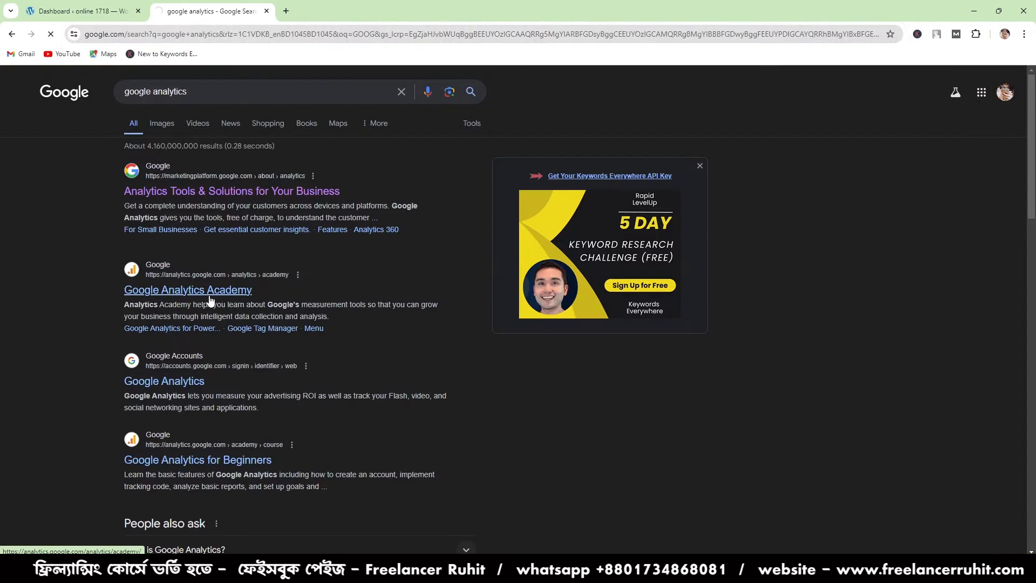
# - Return to the WordPress dashboard and open the list of installed plugins
pyautogui.click(87, 11)
pyautogui.click(208, 10)
pyautogui.click(101, 9)
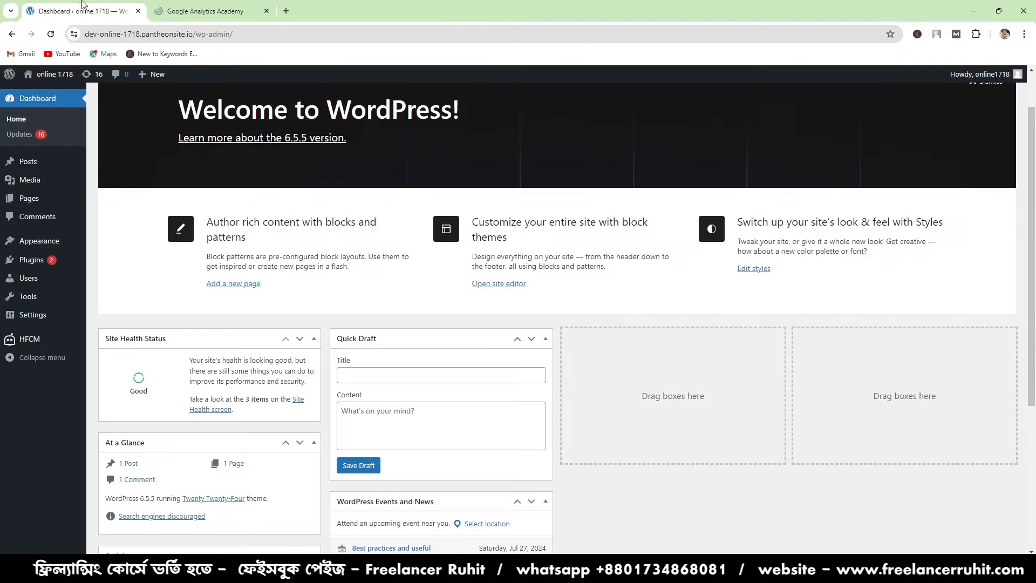
pyautogui.click(105, 260)
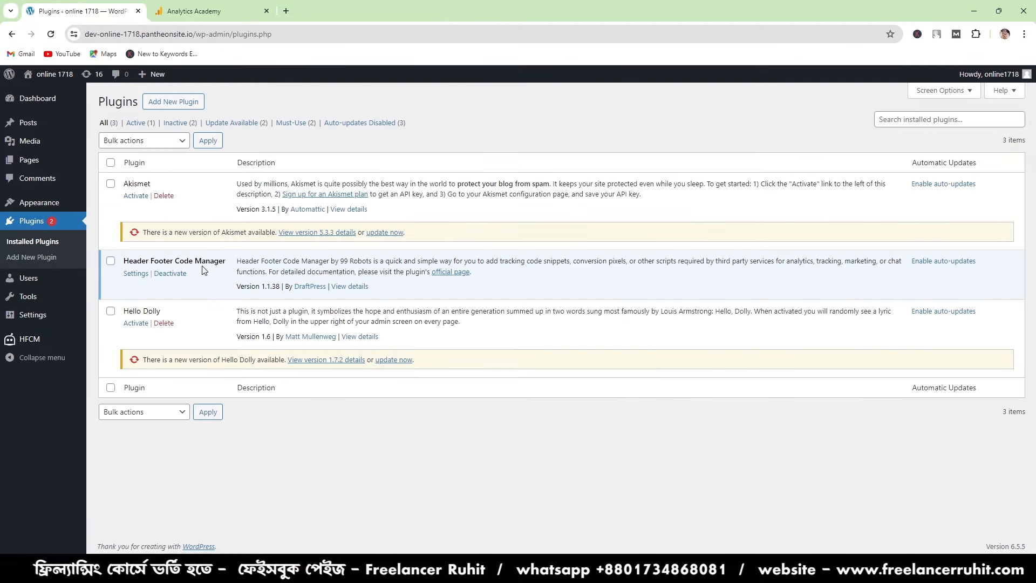
# - Check which account is signed in on the Analytics Academy page and return to the Google search results
pyautogui.click(250, 6)
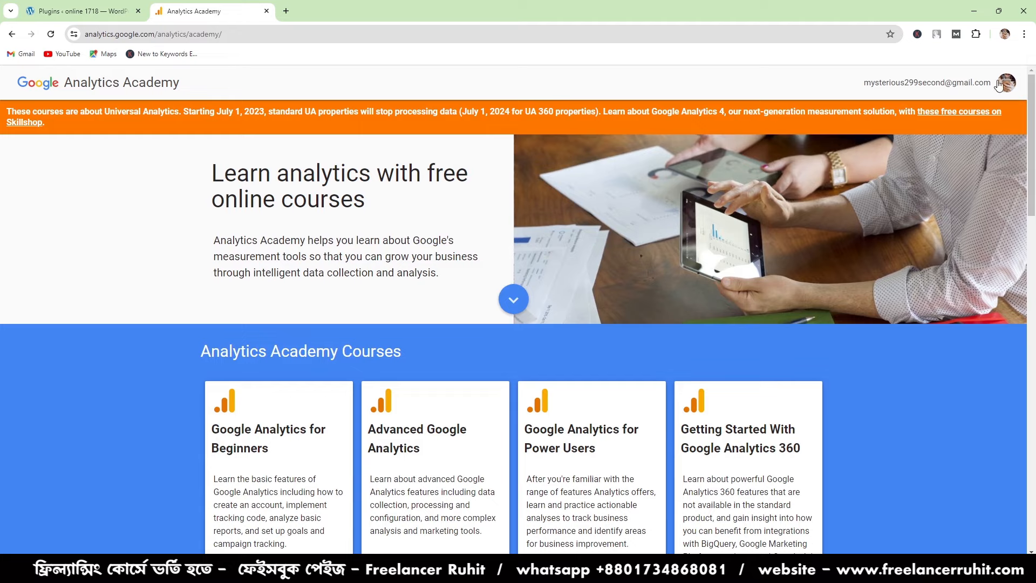
pyautogui.click(969, 80)
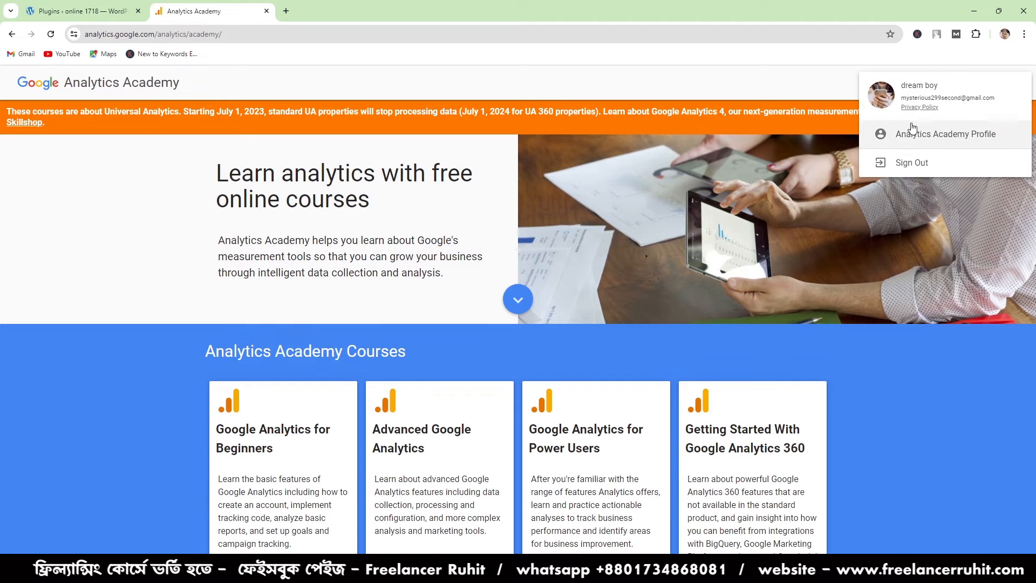
pyautogui.click(115, 148)
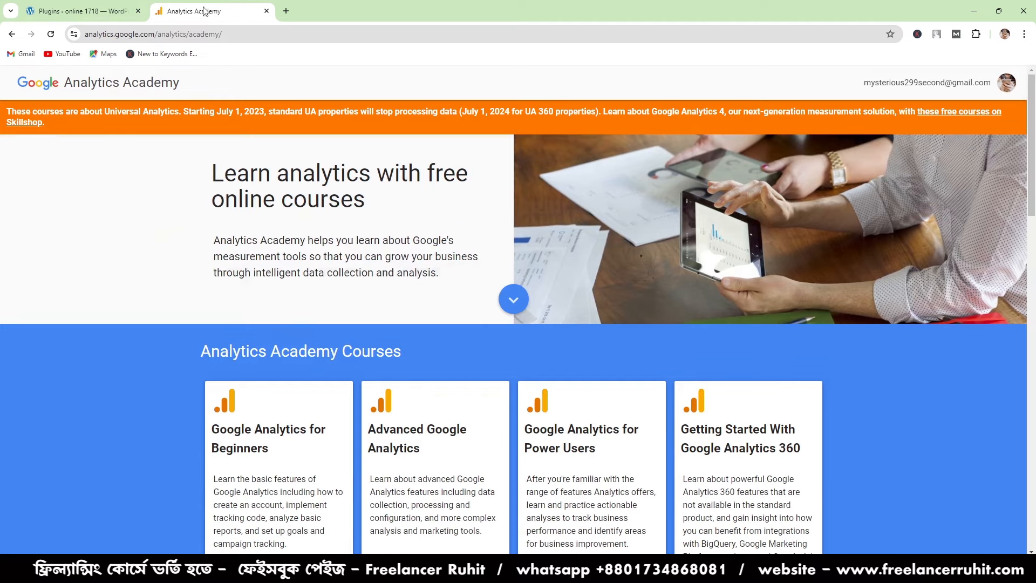
pyautogui.click(11, 34)
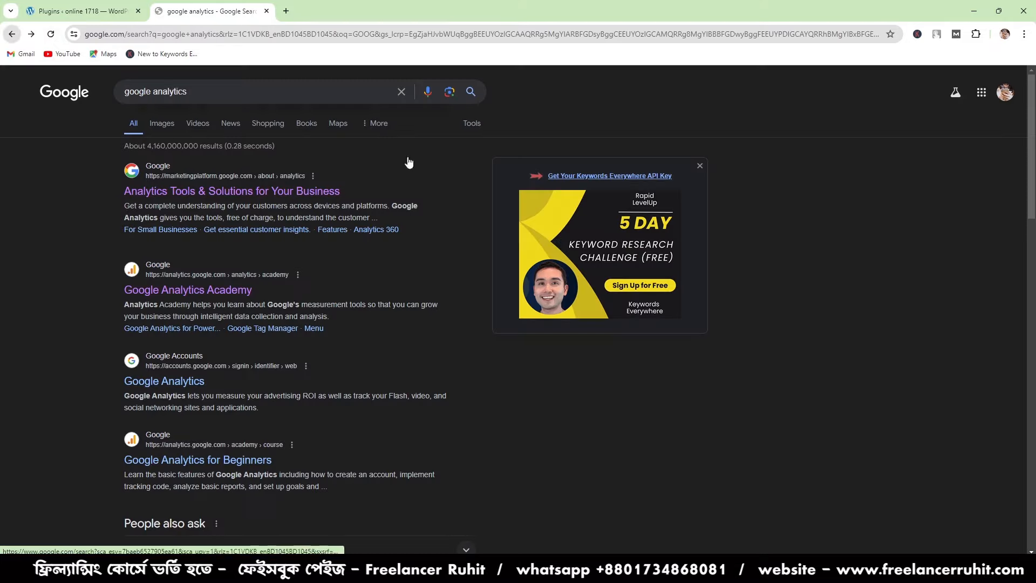
# - Open the Google Analytics sign-in result from the google analytics search results
pyautogui.scroll(-2, 220, 288)
pyautogui.click(197, 273)
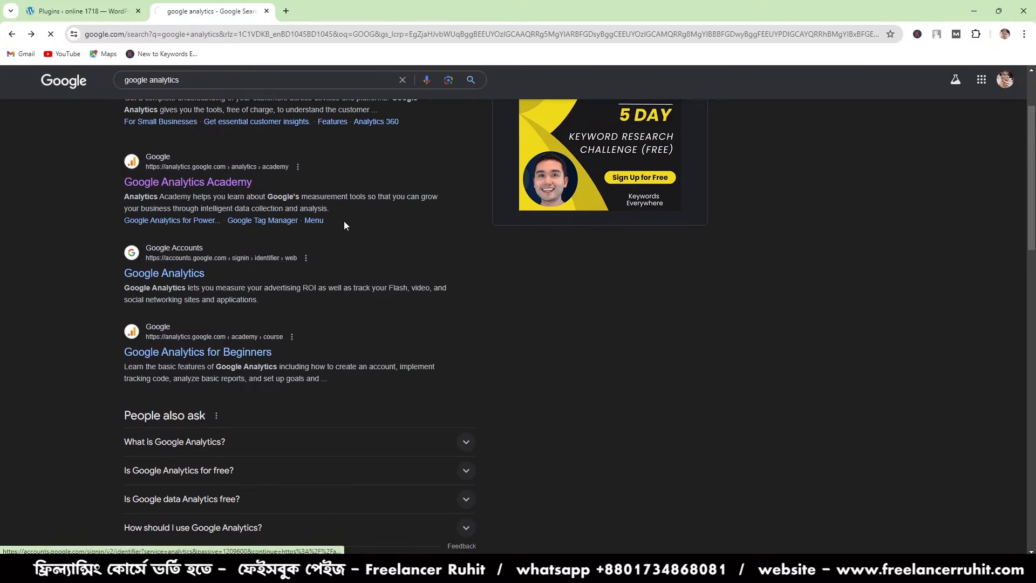
pyautogui.click(81, 11)
pyautogui.click(182, 5)
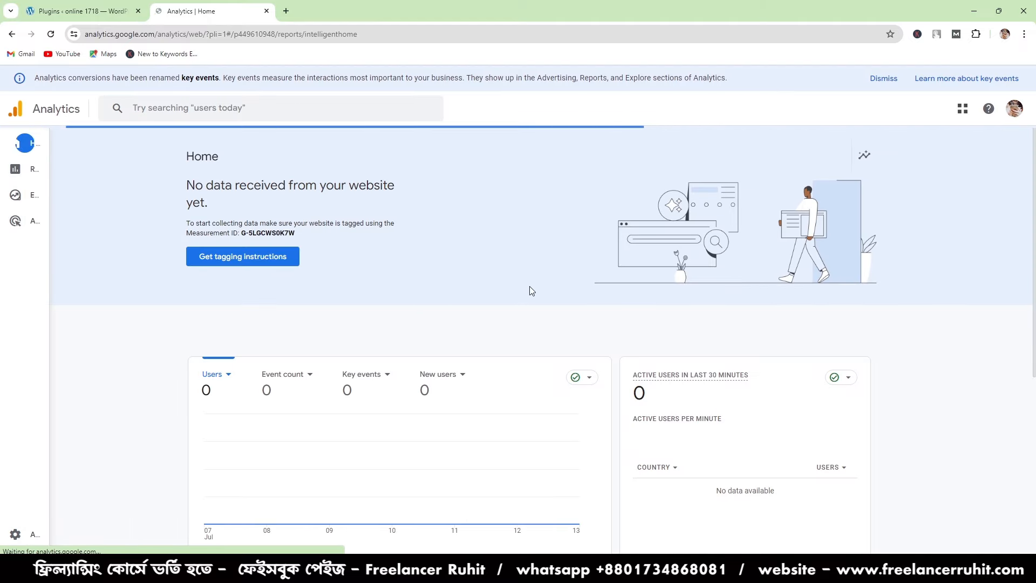
# - Look over the Analytics home page and view the reports snapshot
pyautogui.scroll(-5, 368, 400)
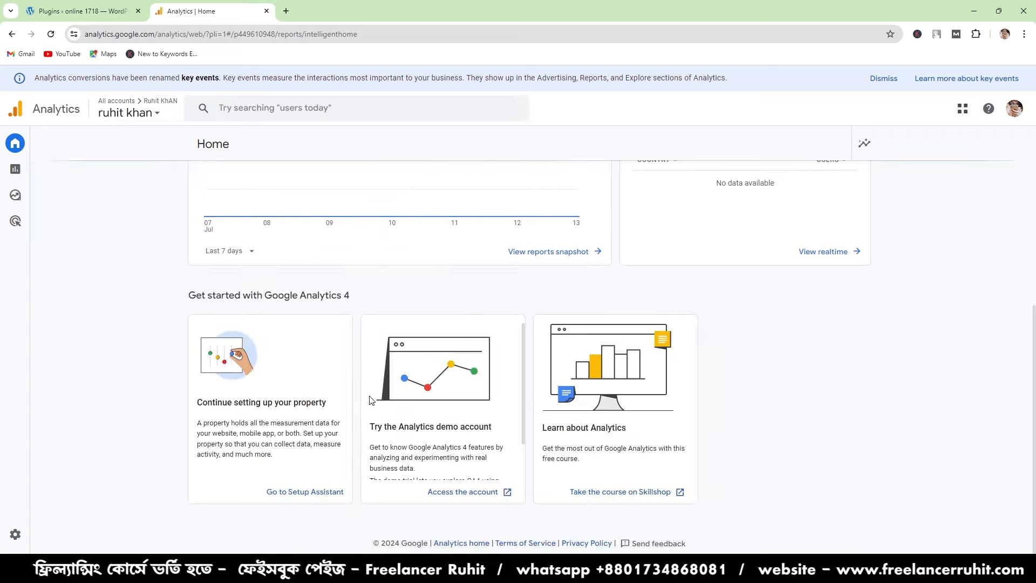
pyautogui.scroll(5, 358, 398)
pyautogui.click(12, 169)
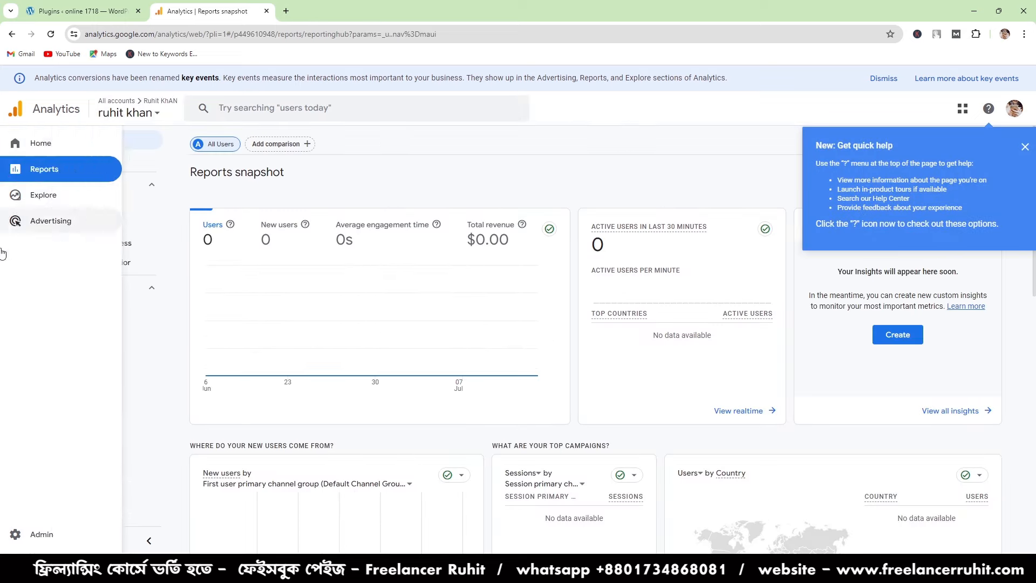
# - Find the property's data streams in the admin settings, open the online 1718 web stream details and dismiss the quick help notice
pyautogui.click(16, 541)
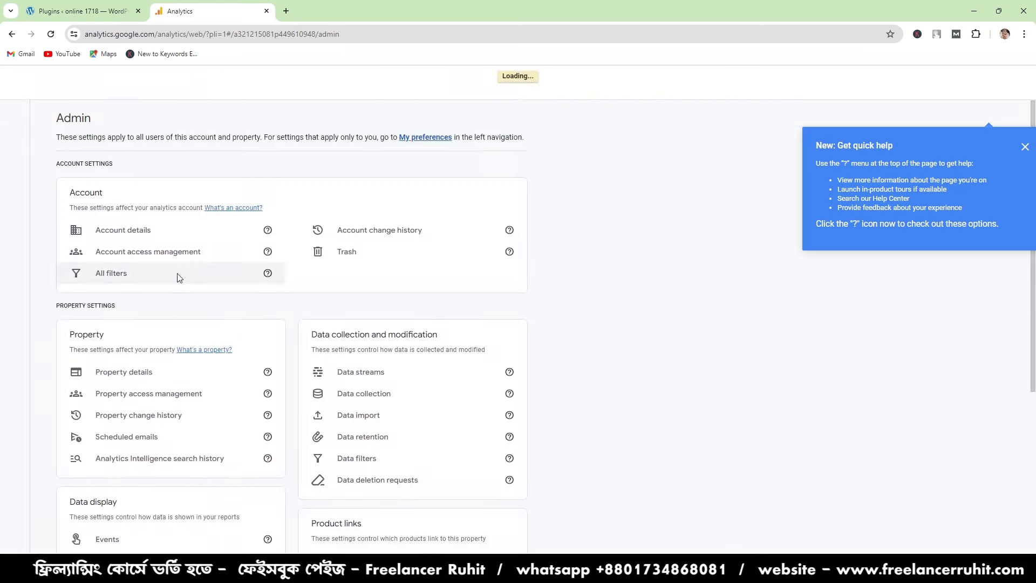
pyautogui.scroll(-3, 178, 398)
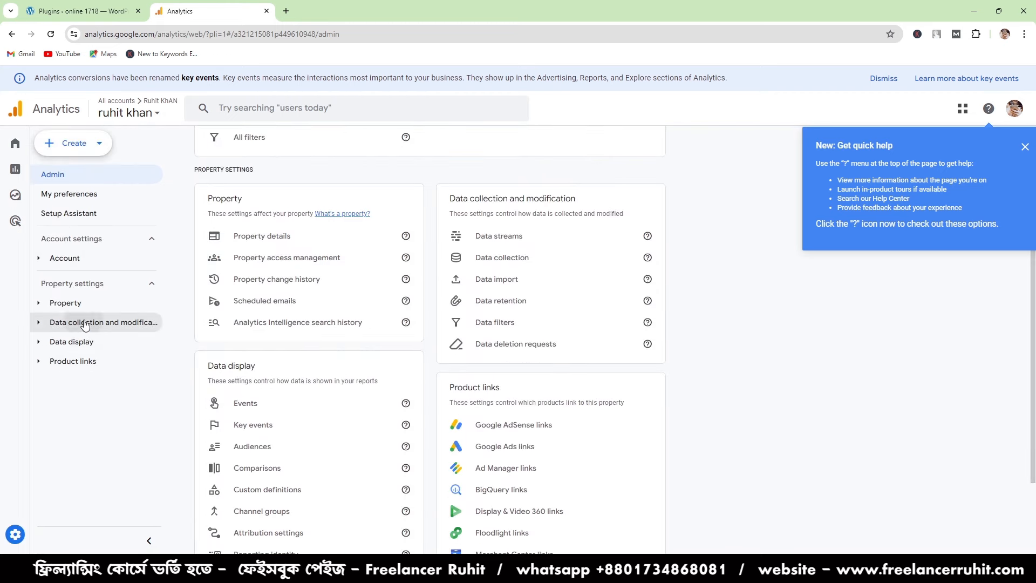
pyautogui.click(81, 322)
pyautogui.click(87, 345)
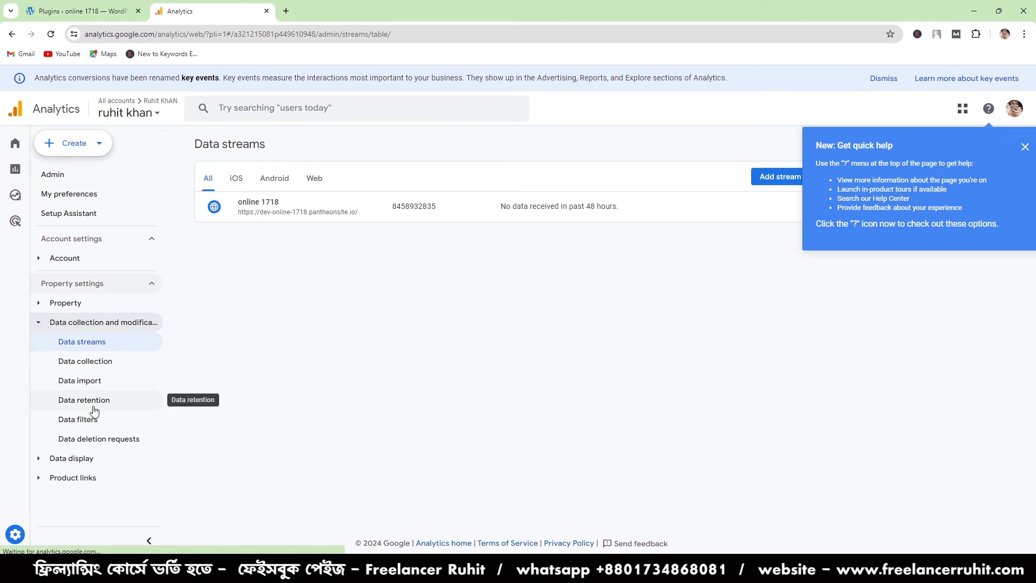
pyautogui.click(296, 214)
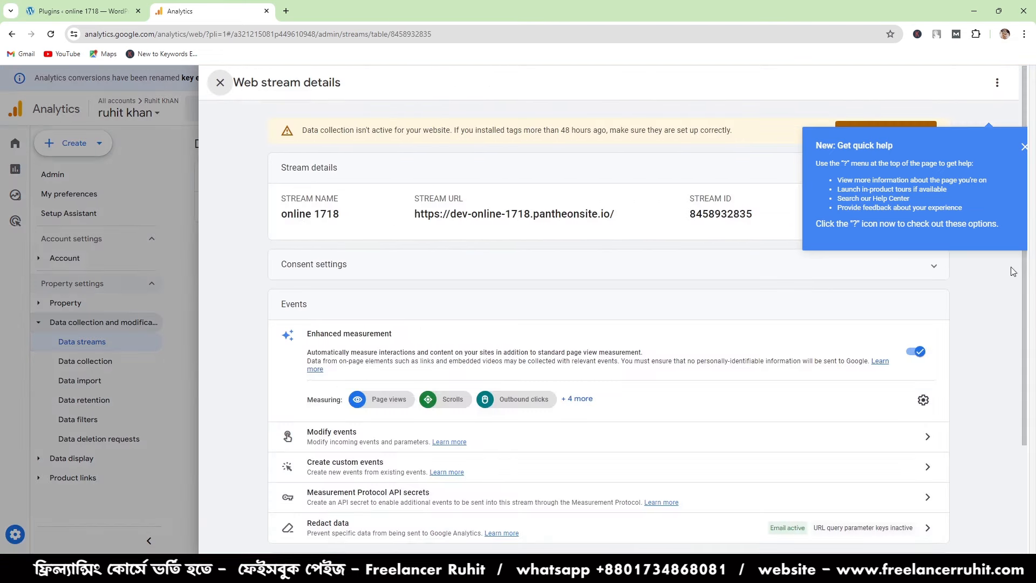
pyautogui.click(1023, 146)
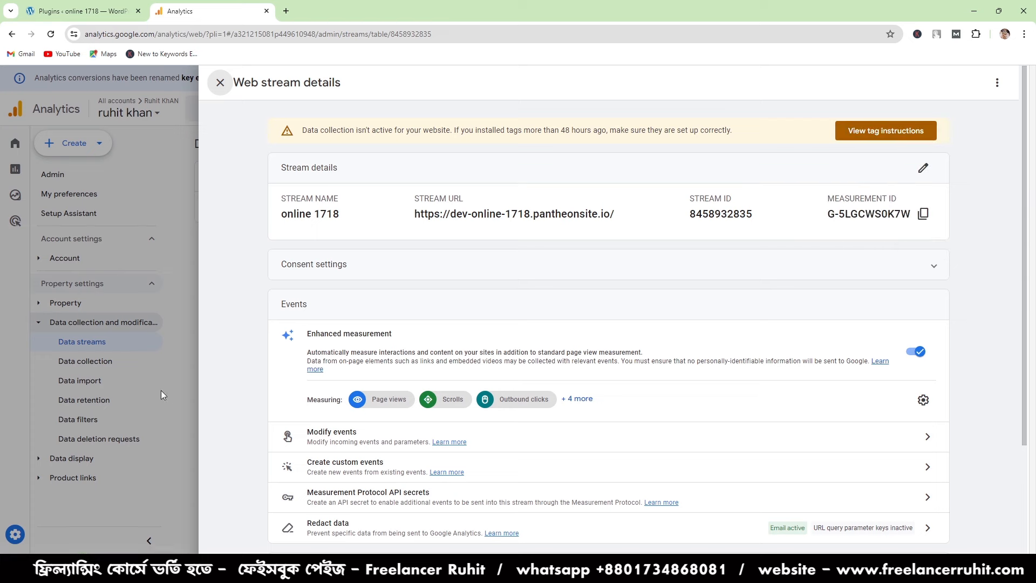
# - Close and reopen the online 1718 web stream details and check them alongside the site's installed WordPress plugins
pyautogui.click(220, 82)
pyautogui.moveTo(30, 535)
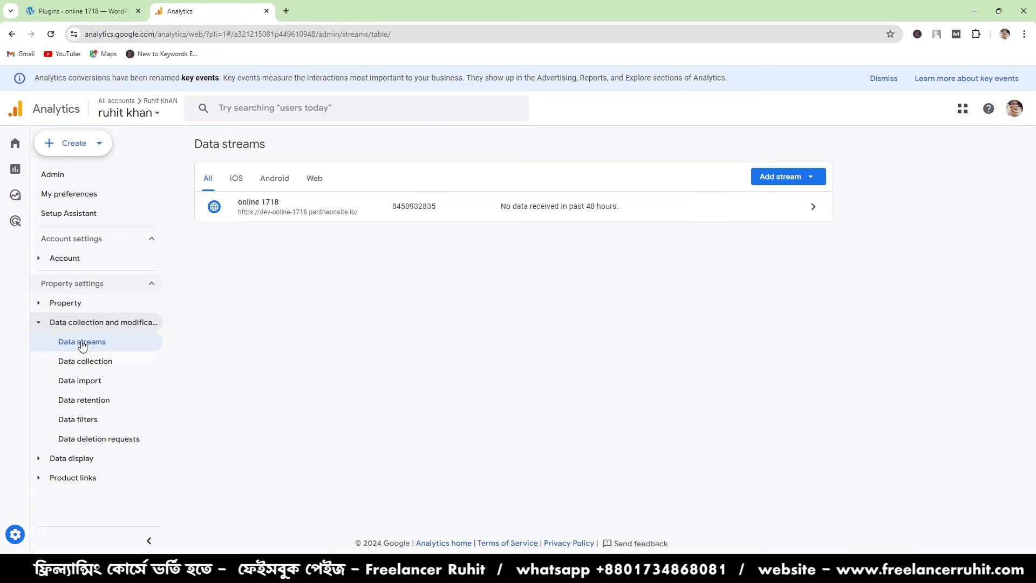
pyautogui.click(299, 210)
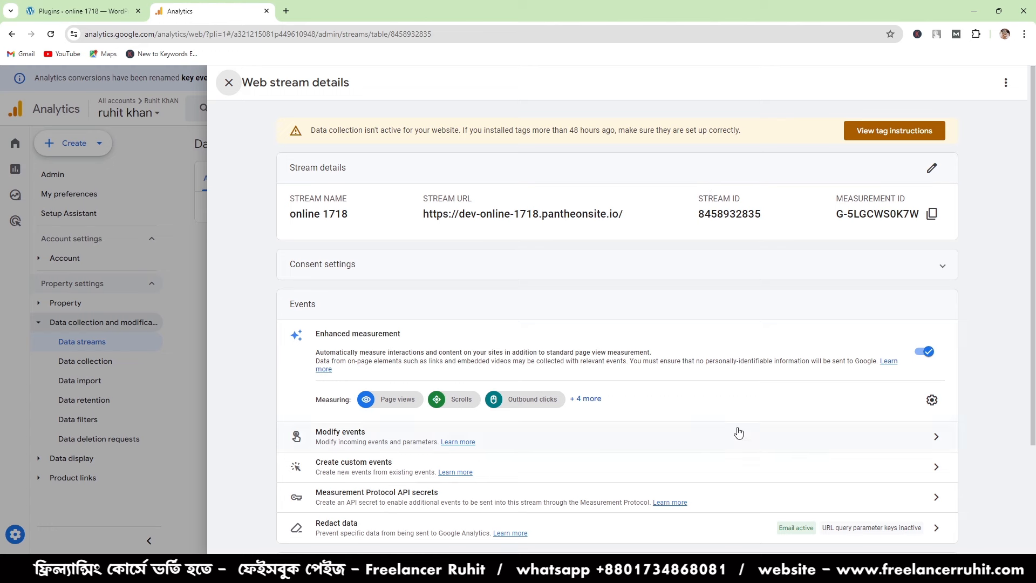
pyautogui.scroll(-3, 738, 430)
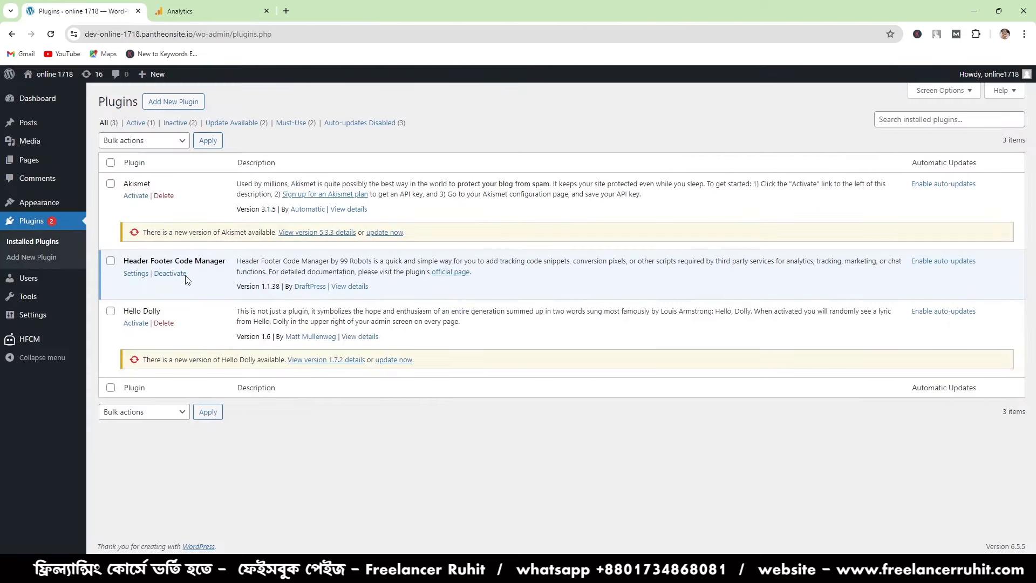
pyautogui.click(224, 8)
pyautogui.scroll(3, 700, 535)
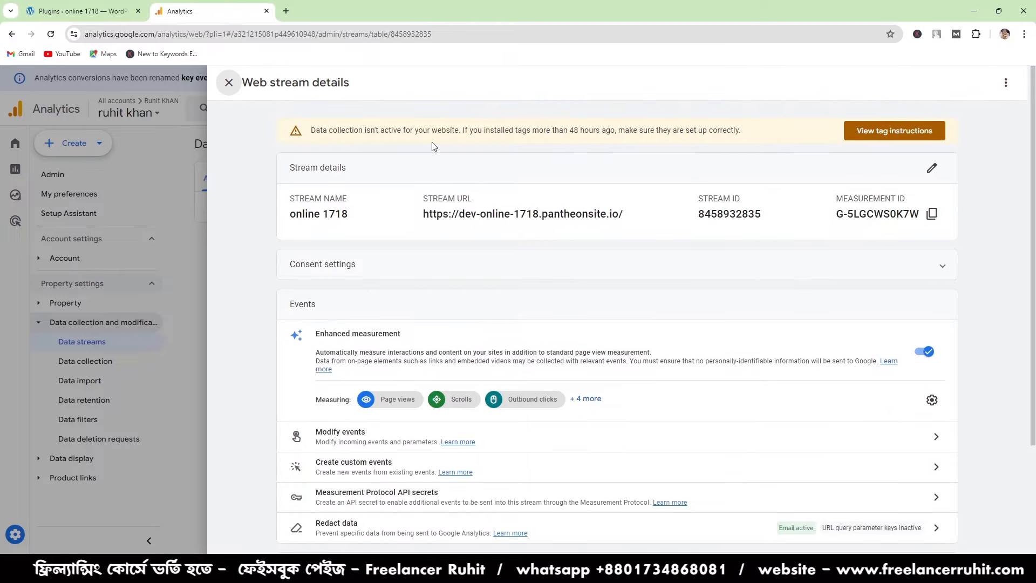
# - Search Google for "what is google tag manager" in a new tab
pyautogui.click(286, 10)
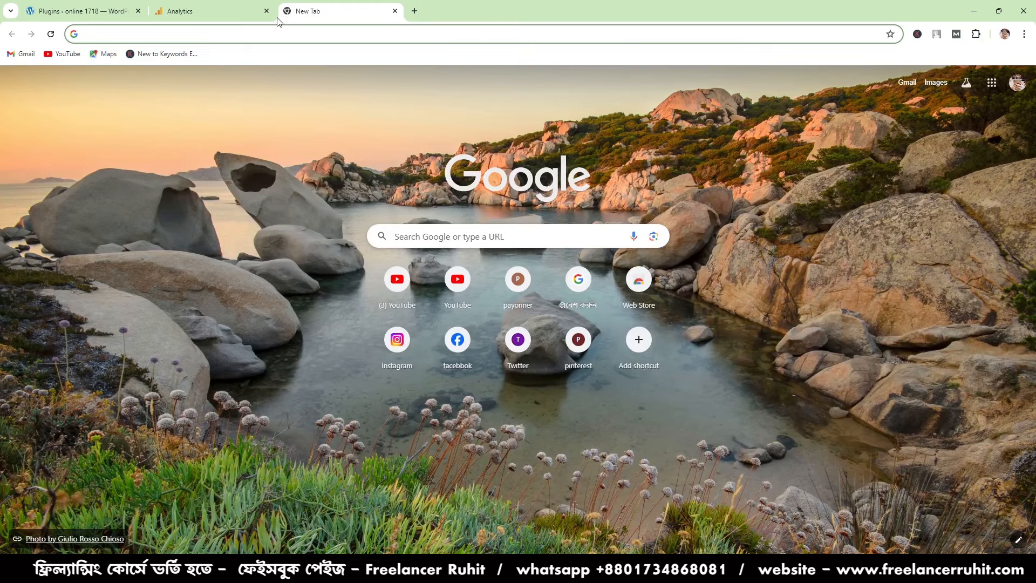
pyautogui.write('WHAT IS ')
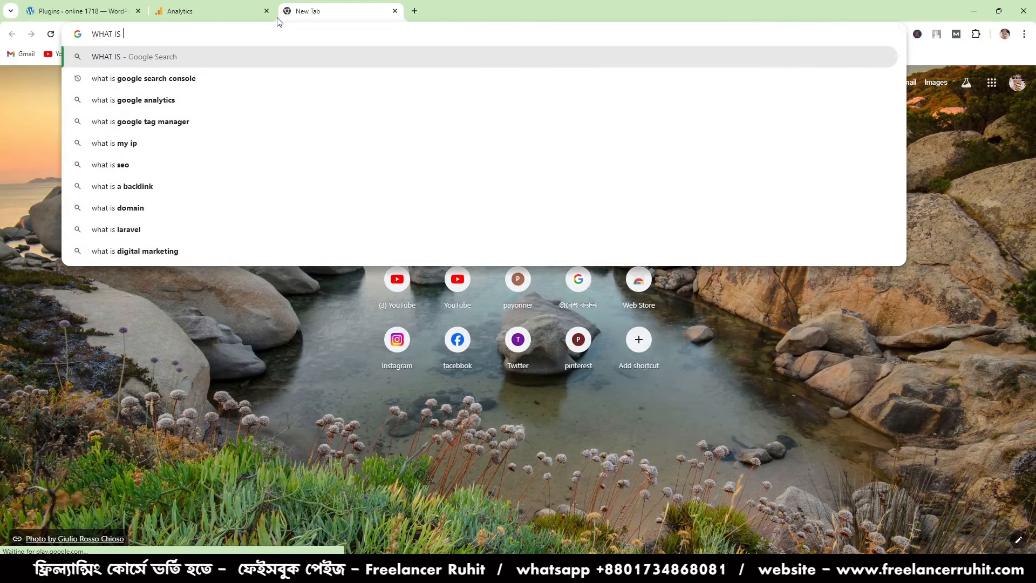
pyautogui.write('GOOGLE TAG ')
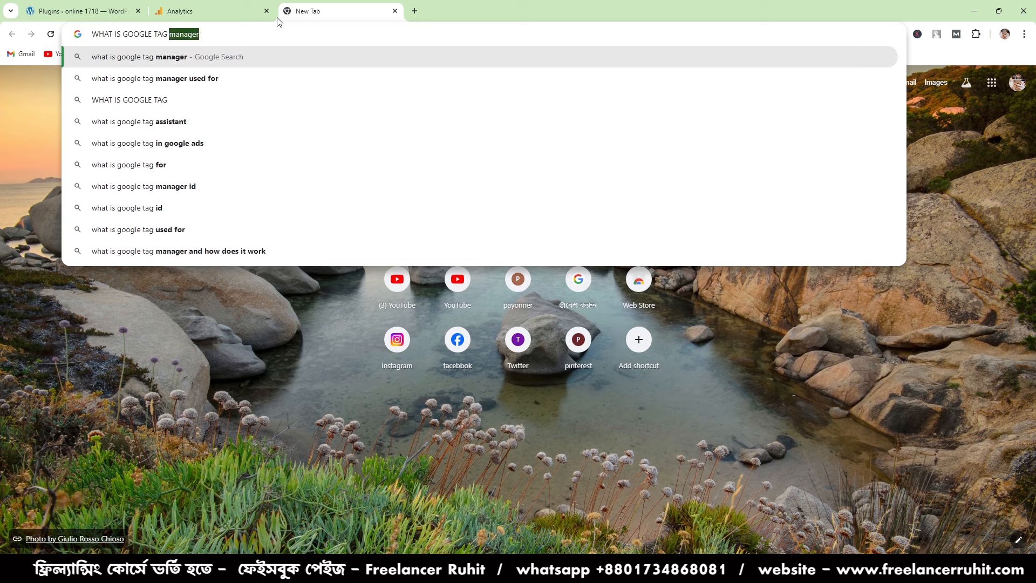
pyautogui.write('MANAGER')
pyautogui.press('Return')
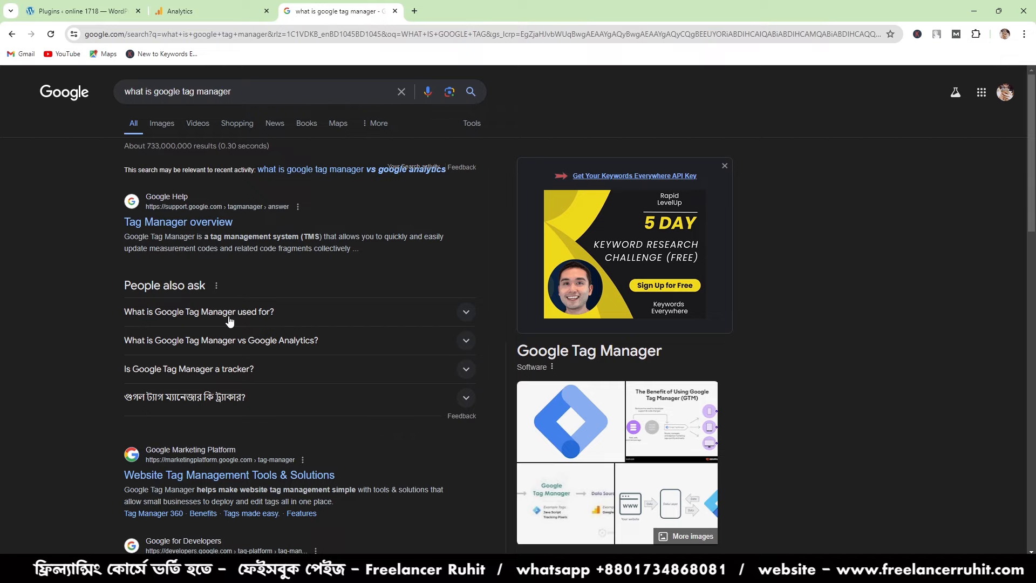
# - Browse the search results, expand "What is Google Tag Manager used for?" and highlight the start of its answer
pyautogui.scroll(-3, 473, 174)
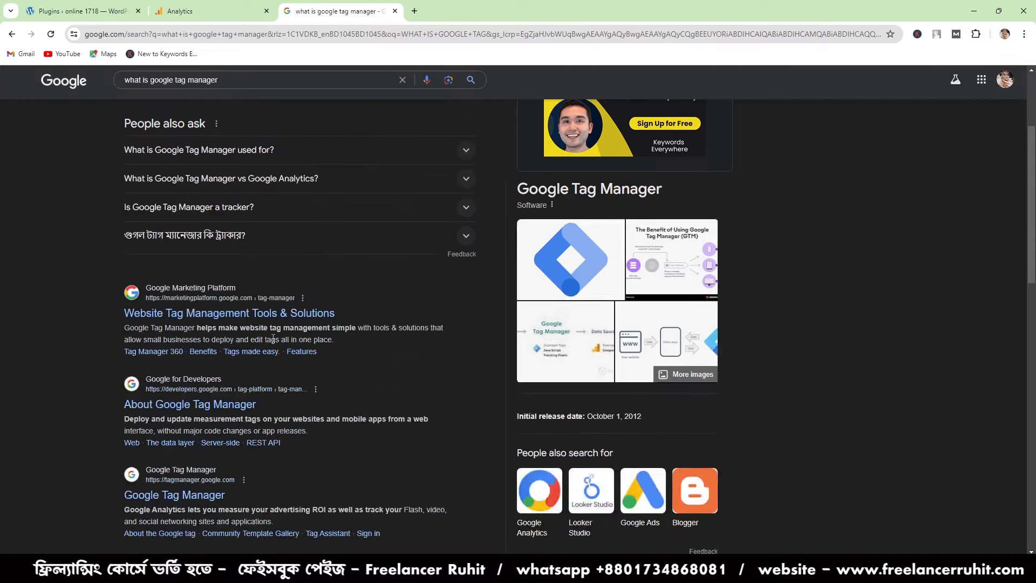
pyautogui.scroll(3, 273, 339)
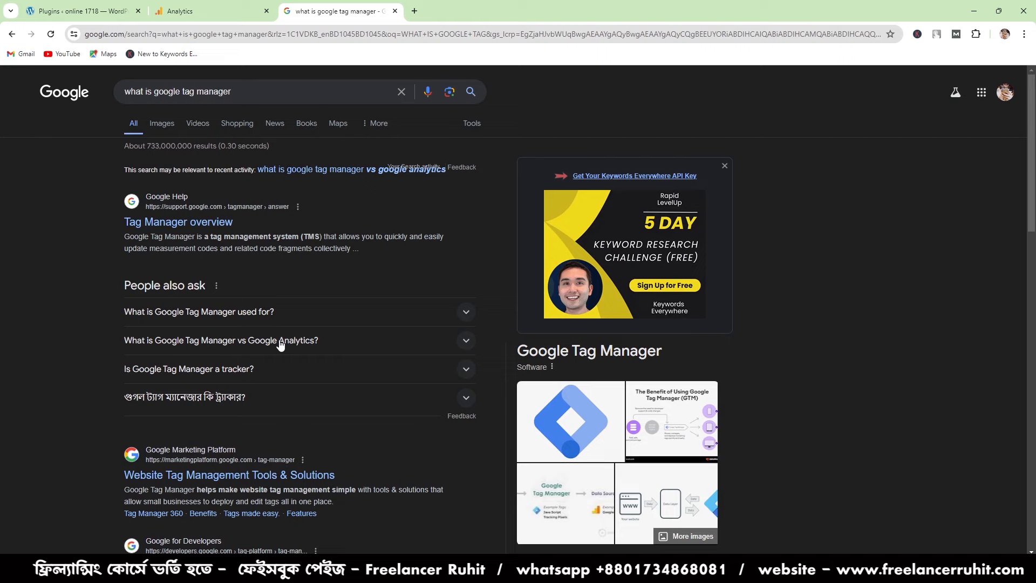
pyautogui.scroll(-1, 424, 337)
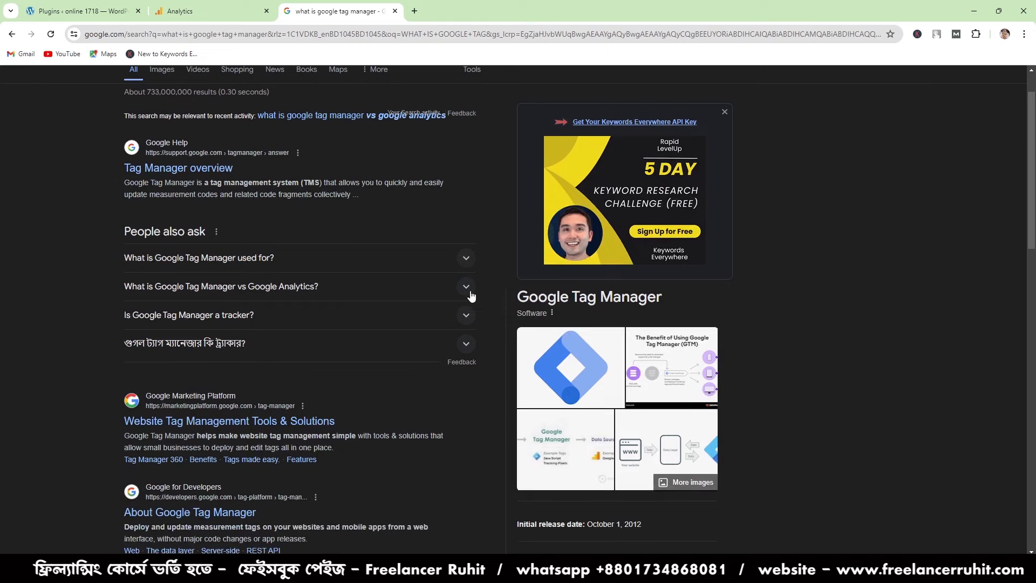
pyautogui.click(466, 260)
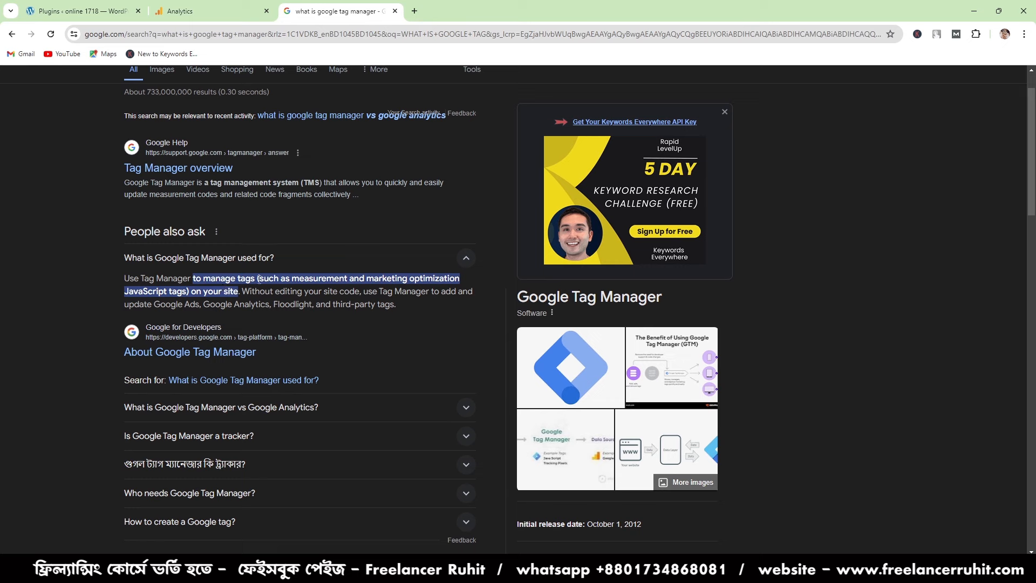
pyautogui.moveTo(258, 278); pyautogui.dragTo(123, 280)
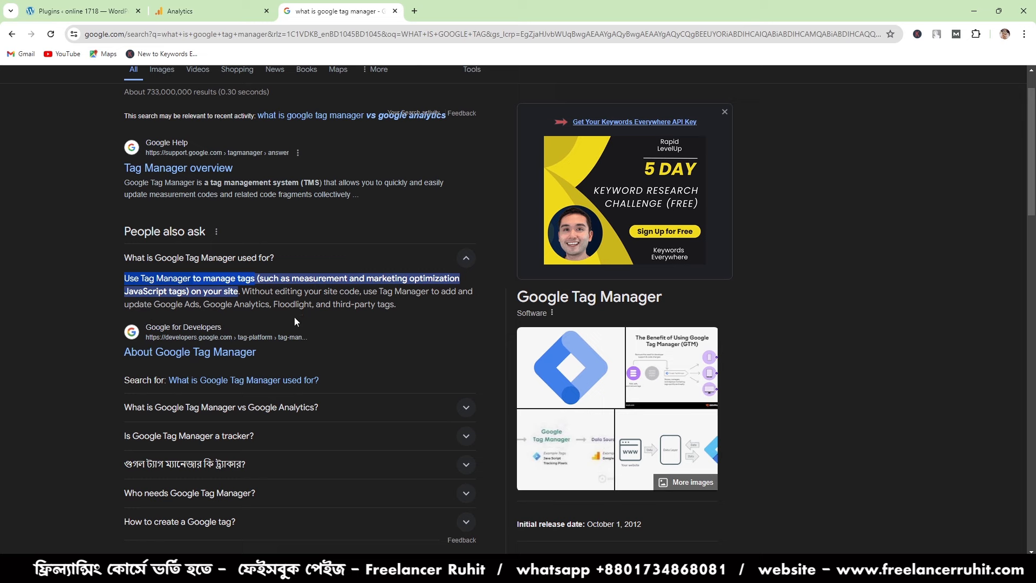
# - Highlight the rest of the answer on what Tag Manager is used for, and open the Google Tag Manager site from the results
pyautogui.moveTo(429, 307); pyautogui.dragTo(193, 279)
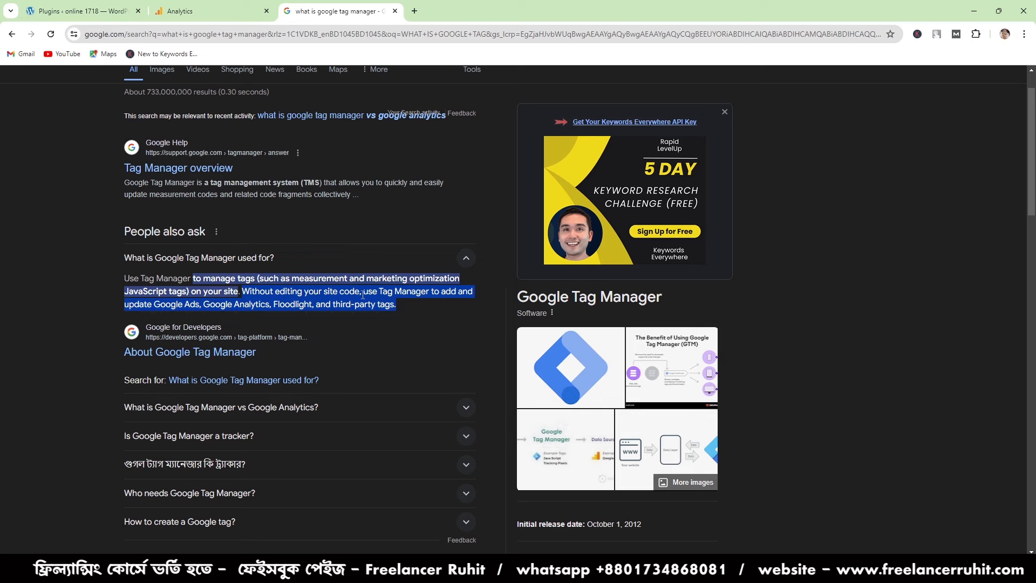
pyautogui.click(385, 295)
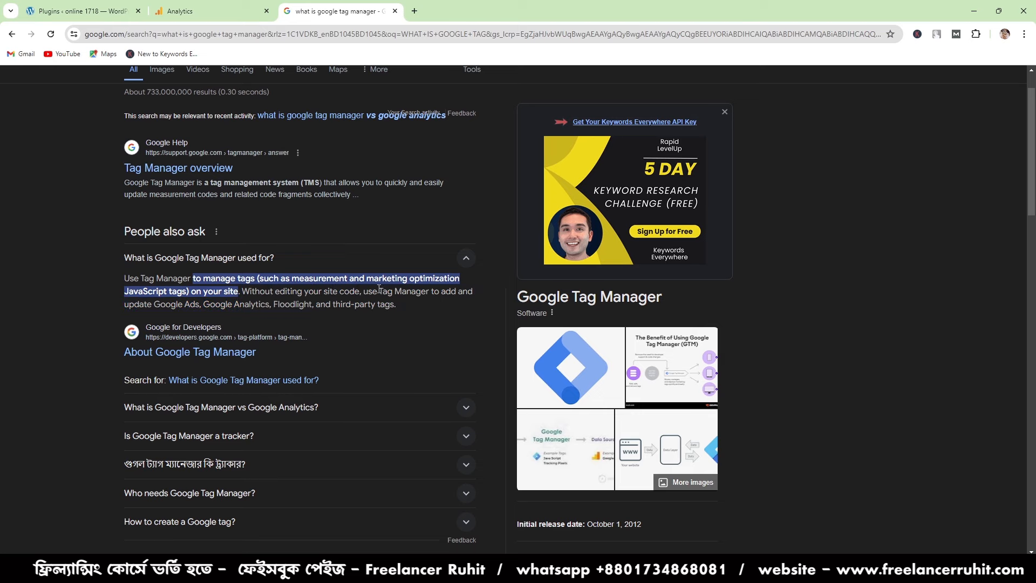
pyautogui.scroll(1, 448, 321)
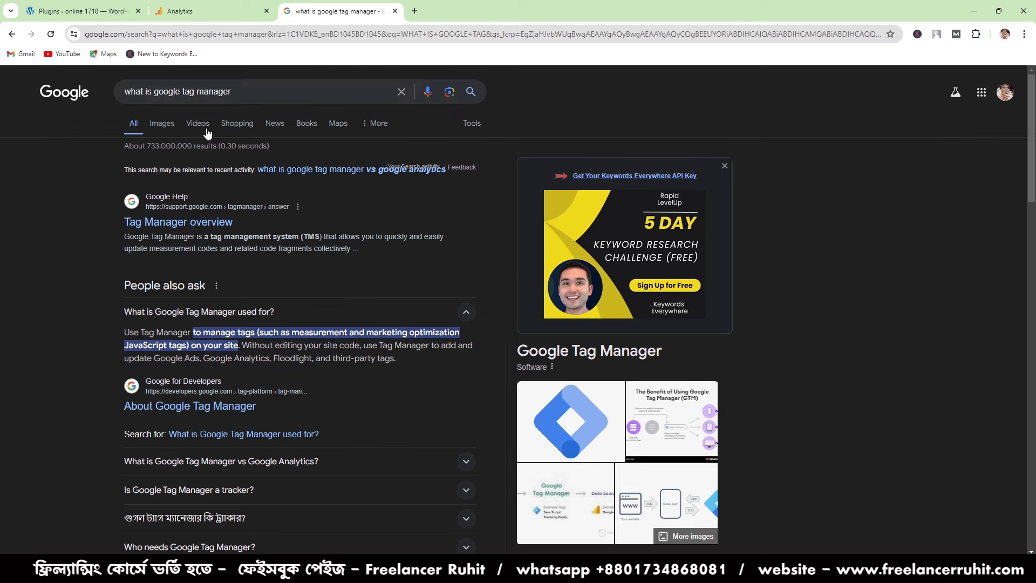
pyautogui.scroll(-8, 210, 278)
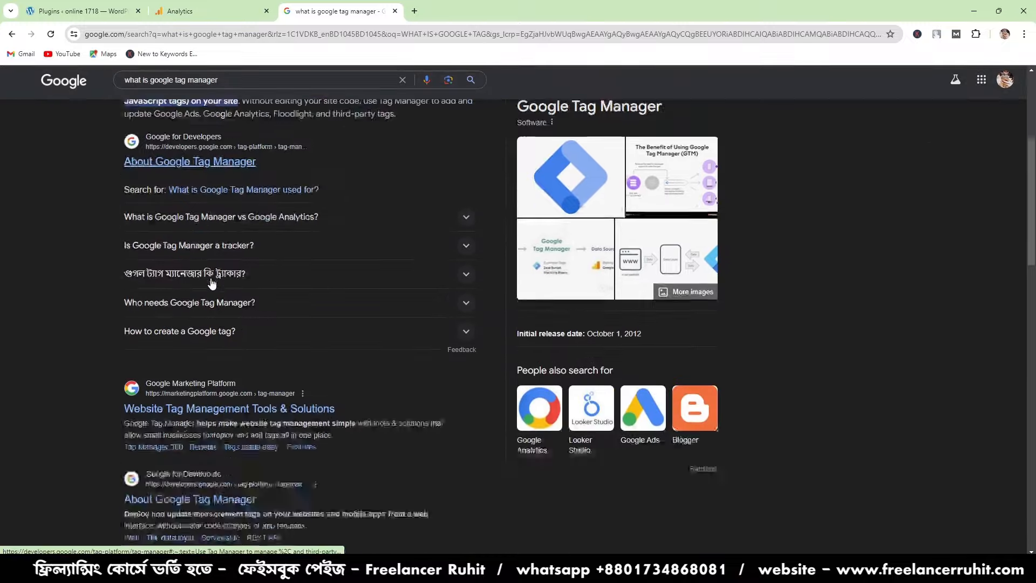
pyautogui.scroll(-3, 239, 338)
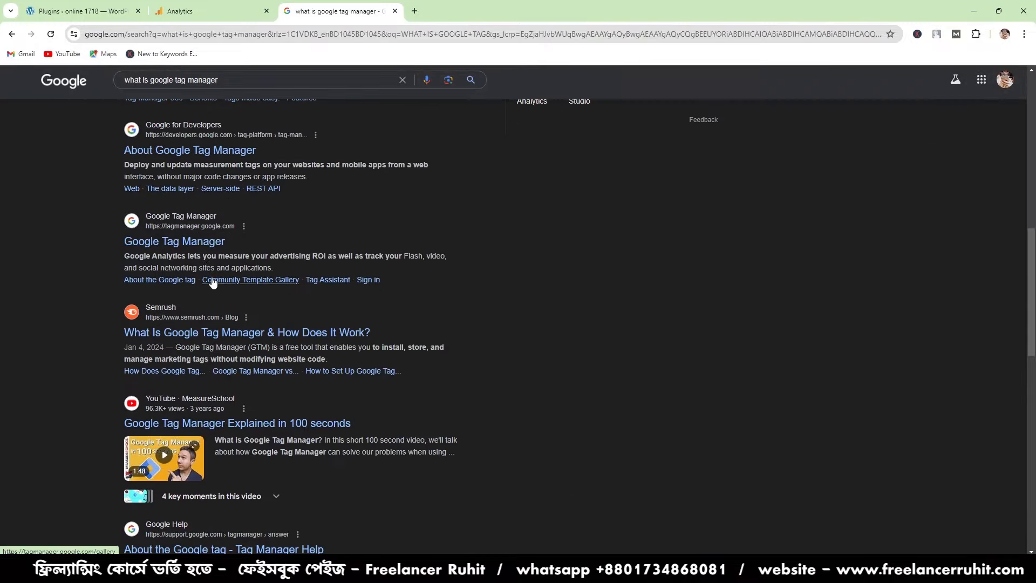
pyautogui.click(155, 240)
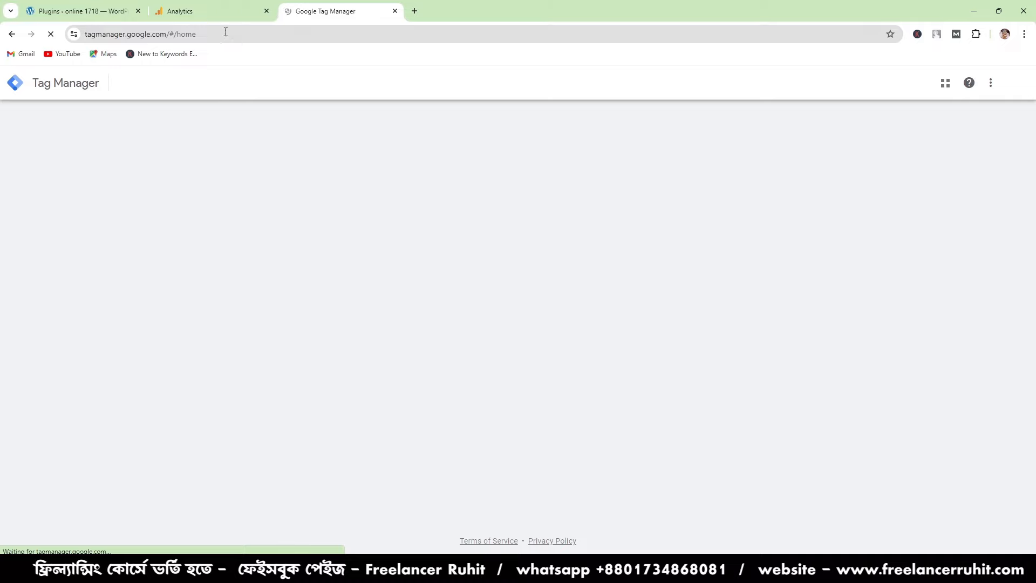
# - Copy the web address of the Tag Manager home page
pyautogui.click(178, 32)
pyautogui.rightClick(178, 32)
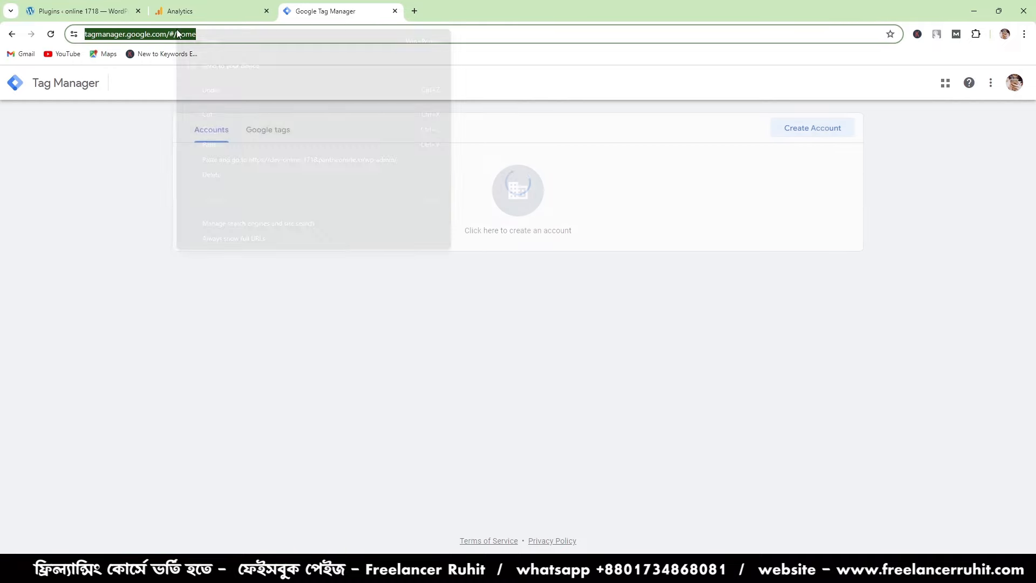
pyautogui.click(229, 123)
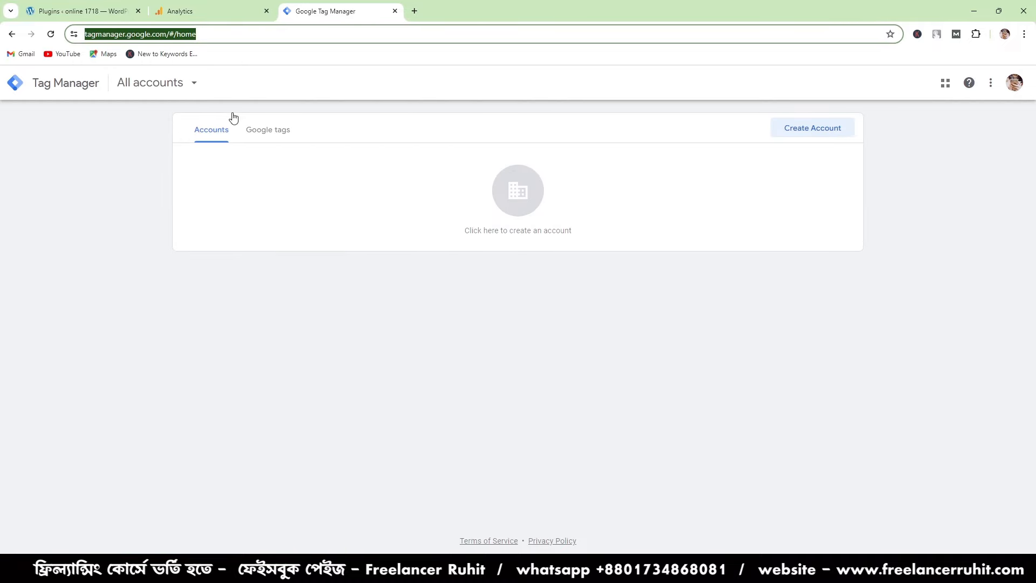
# - Open a new tab and switch to the online class browser profile
pyautogui.click(414, 10)
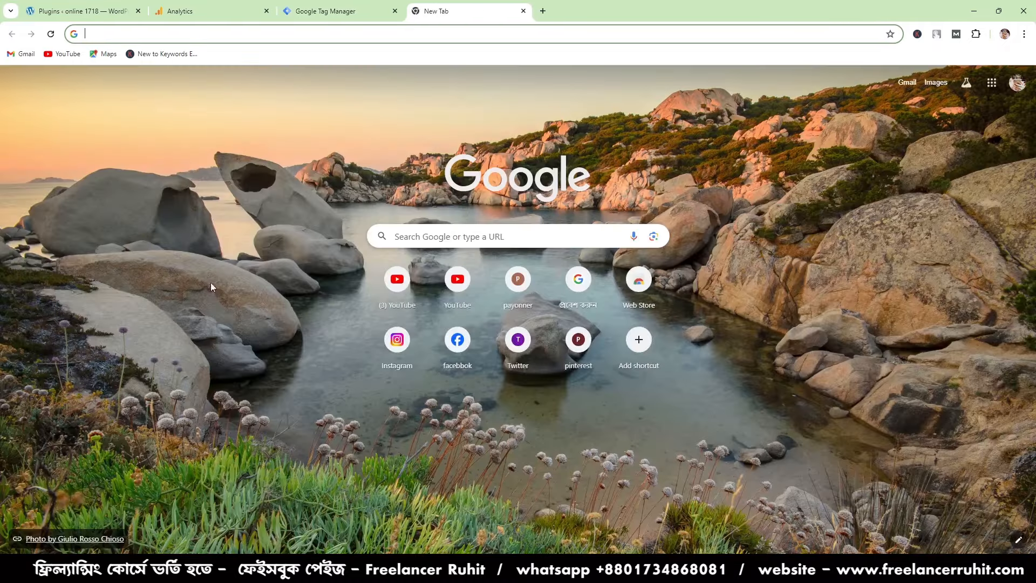
pyautogui.click(991, 85)
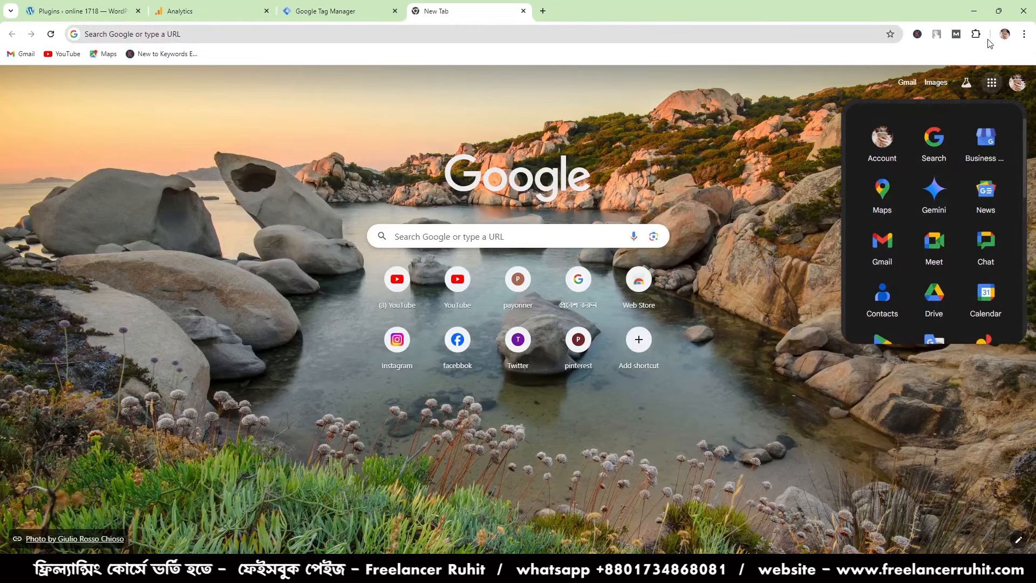
pyautogui.click(1005, 34)
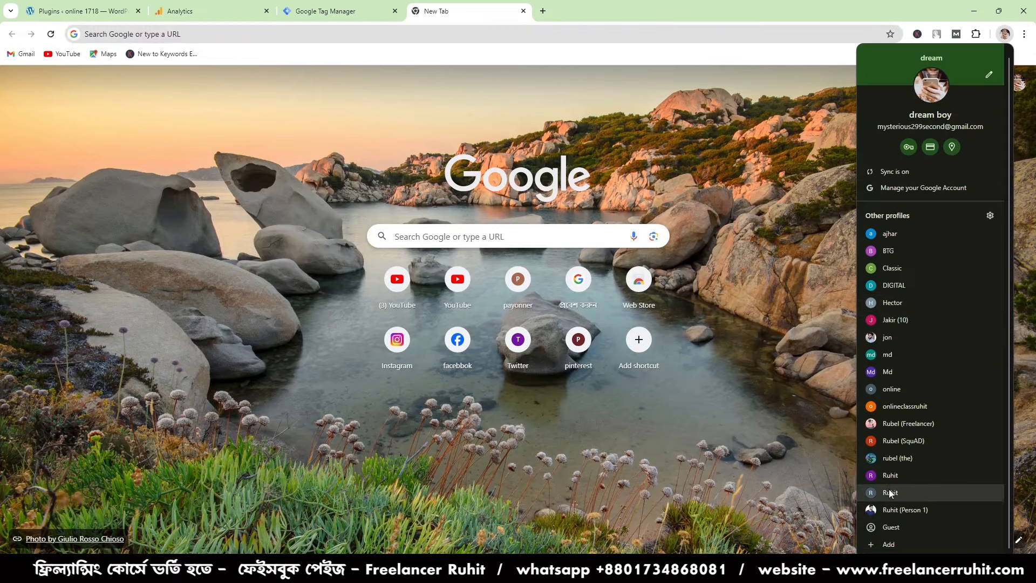
pyautogui.click(901, 406)
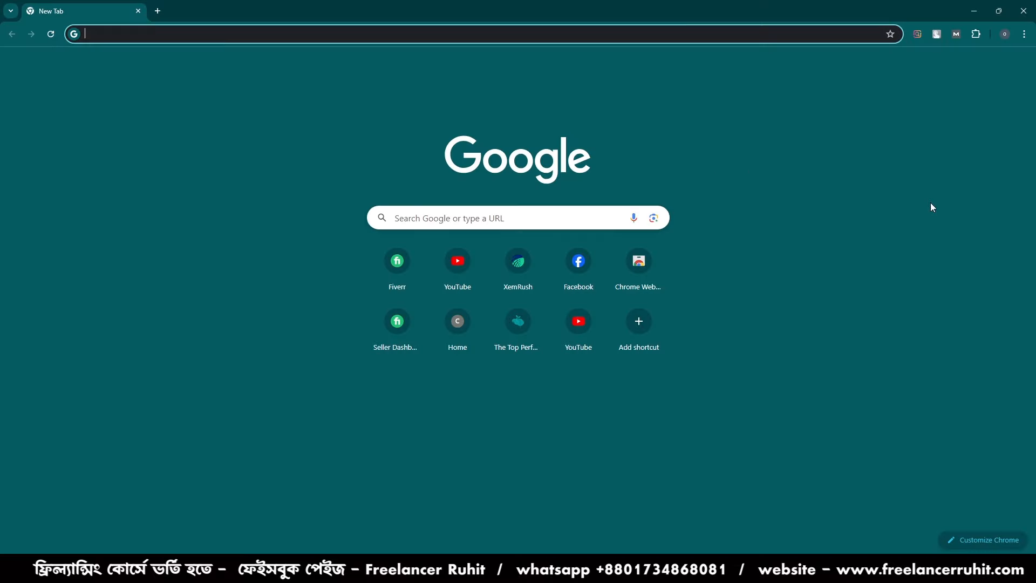
# - Open Google Docs from the Google apps and create a blank document
pyautogui.click(992, 64)
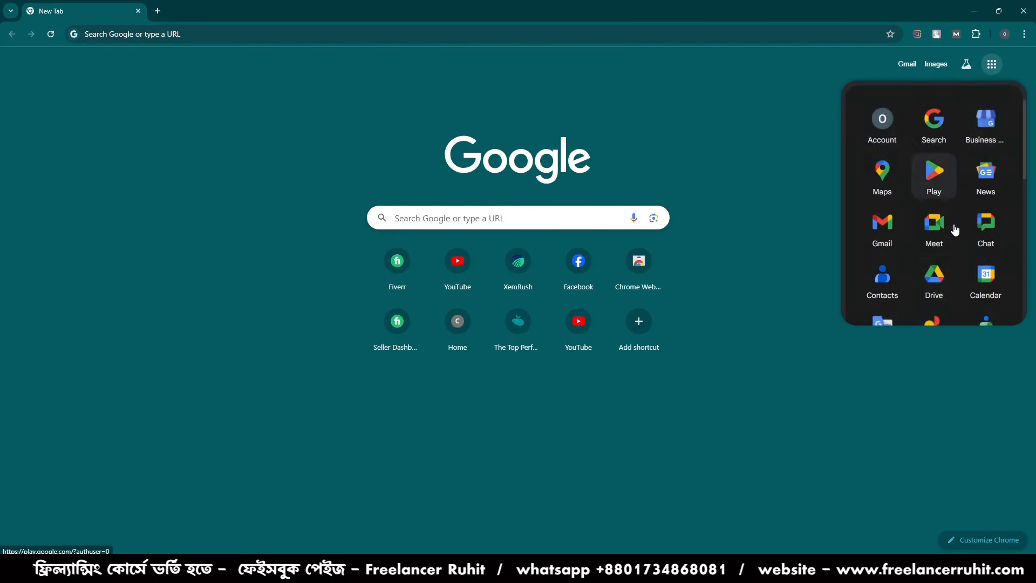
pyautogui.scroll(-2, 955, 237)
pyautogui.scroll(-2, 955, 252)
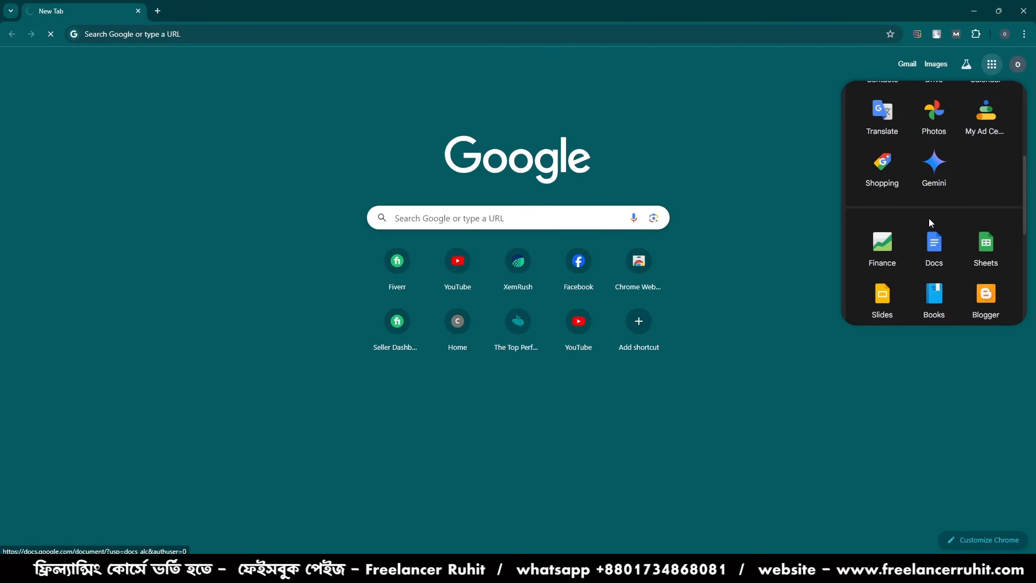
pyautogui.click(934, 248)
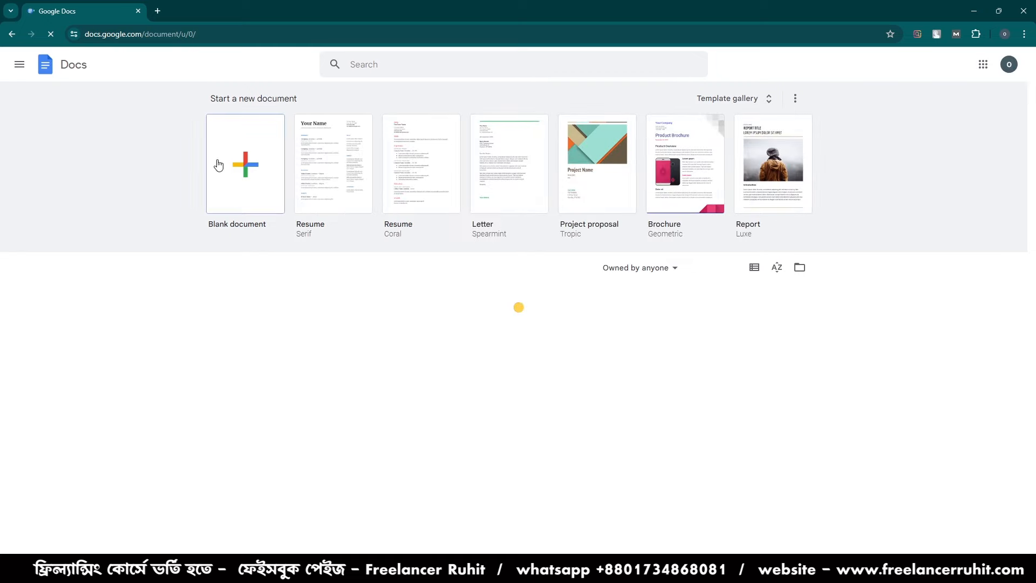
pyautogui.click(219, 164)
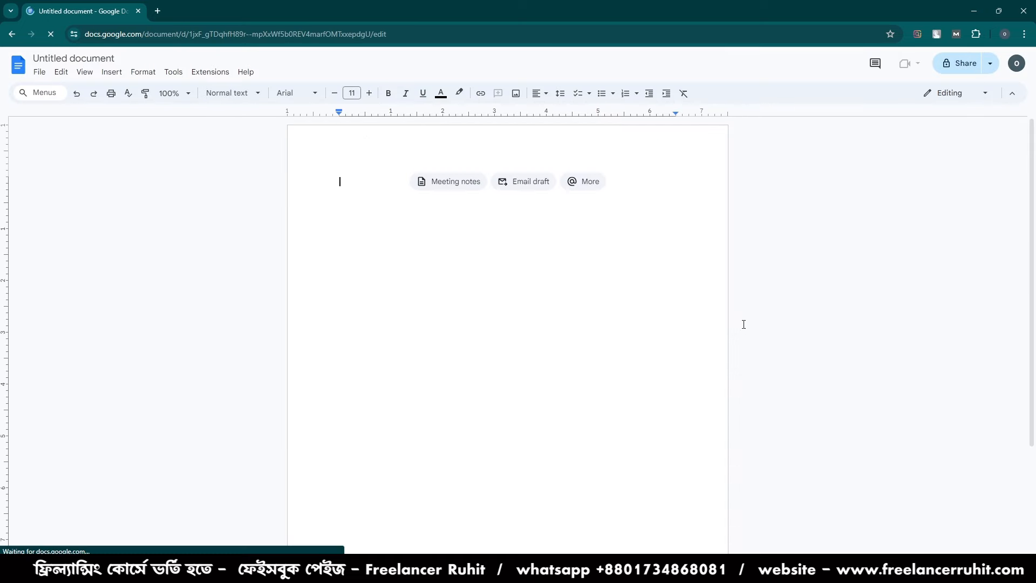
# - Write "GOOGLE TAG MANAGER" in the document and paste the copied Tag Manager link below it, separated by a blank line
pyautogui.write('GOOGLE TAG')
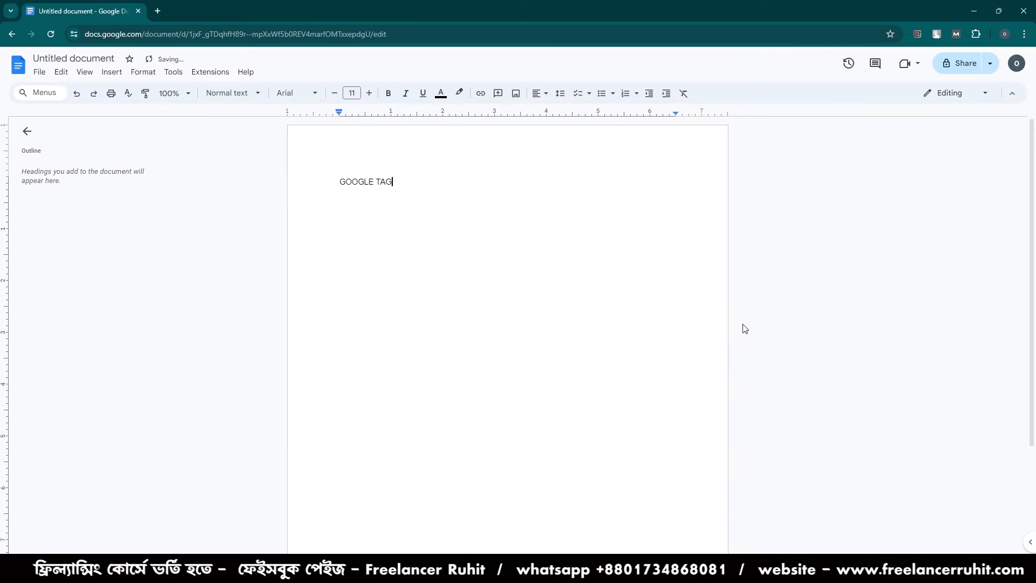
pyautogui.write(' MANAGER')
pyautogui.press('Return')
pyautogui.write('https://tagmanager.google.com/#/home')
pyautogui.press('Return')
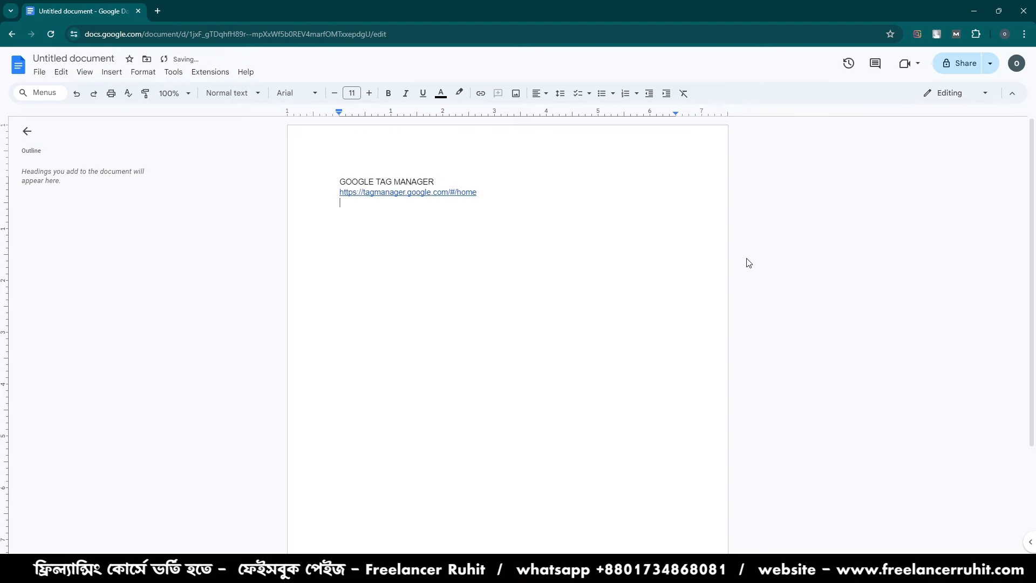
pyautogui.doubleClick(452, 174)
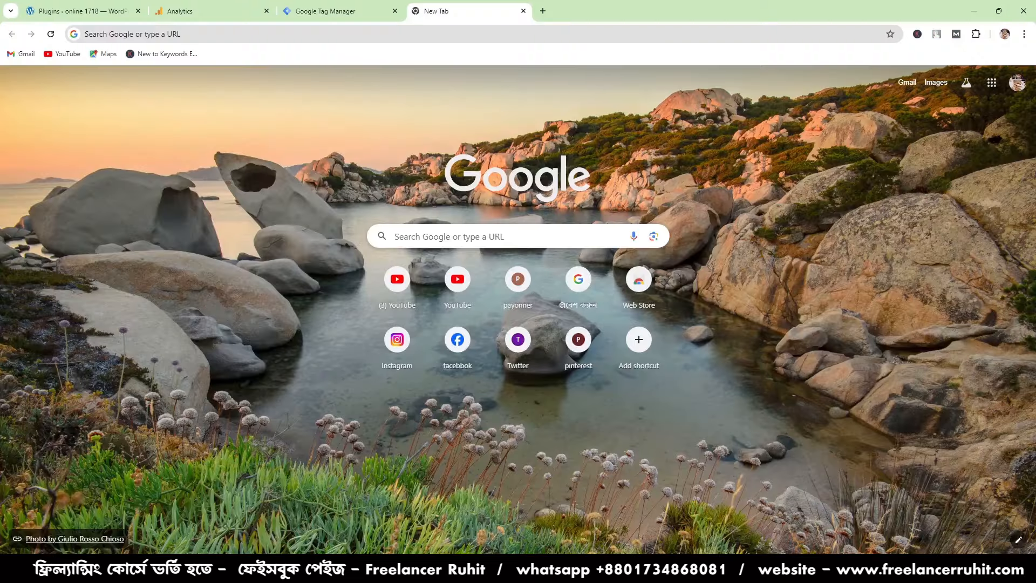
# - Return to Google Tag Manager in the other browser window and start creating a new account
pyautogui.click(351, 9)
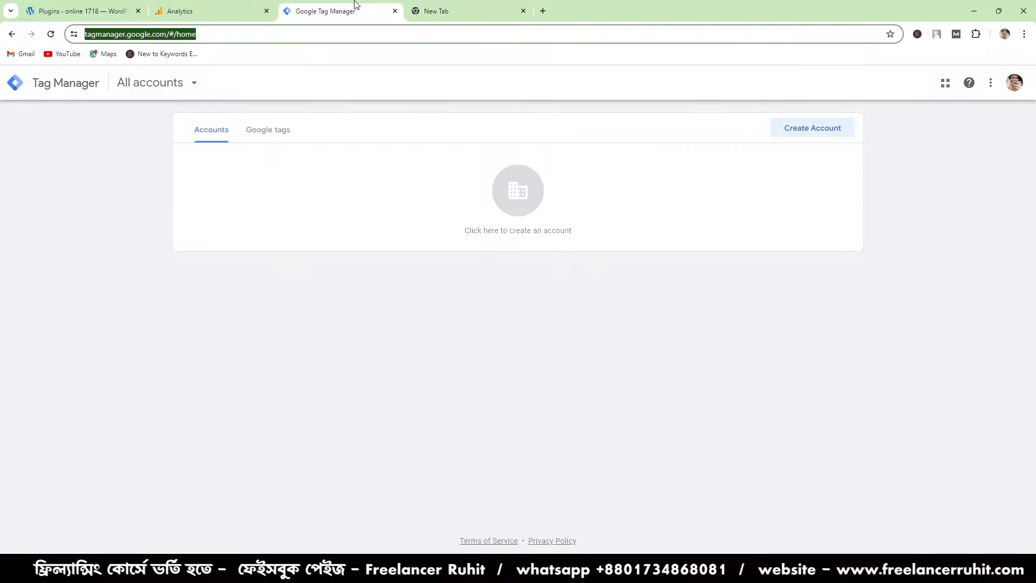
pyautogui.click(141, 89)
pyautogui.click(206, 464)
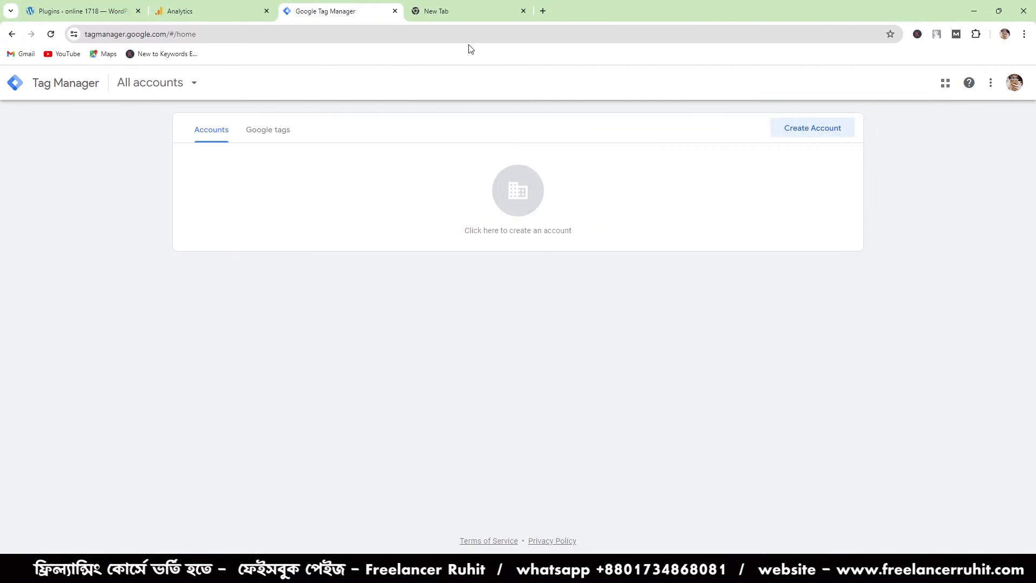
pyautogui.click(837, 127)
# - Name the Tag Manager account "ONLINE 17 18" and allow data to be shared anonymously with Google and others
pyautogui.click(277, 235)
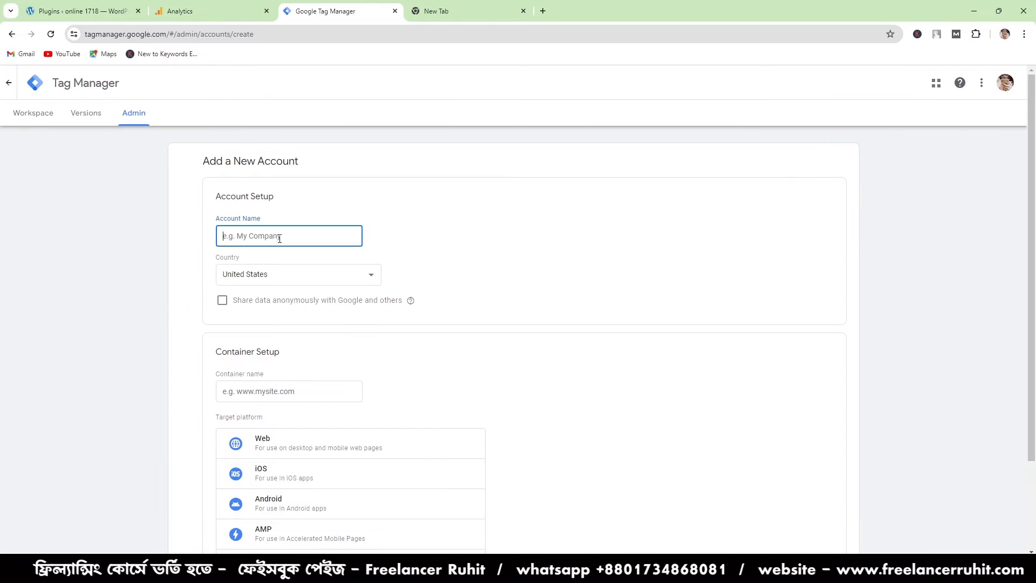
pyautogui.click(108, 5)
pyautogui.click(340, 8)
pyautogui.write('ONLINE 17 18')
pyautogui.click(222, 300)
# - Copy the base address of the WordPress site, up to pantheonsite.io, for the container name
pyautogui.scroll(-2, 324, 334)
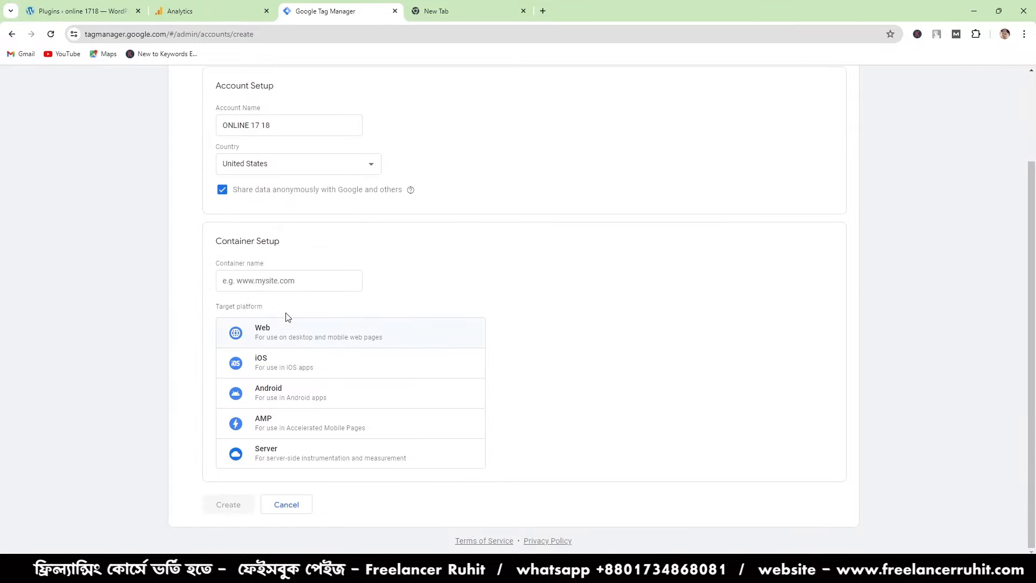
pyautogui.click(289, 281)
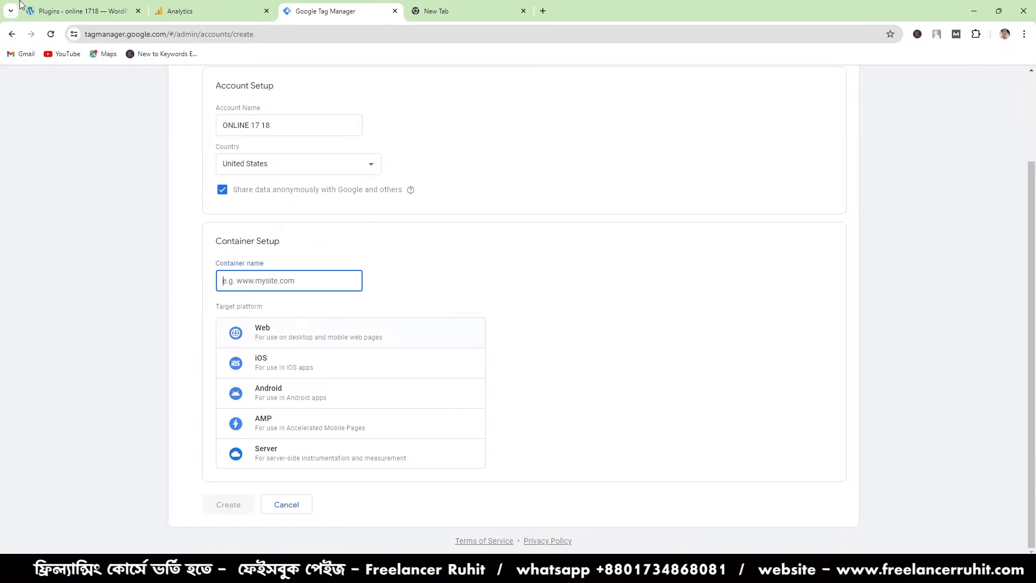
pyautogui.click(81, 10)
pyautogui.click(146, 34)
pyautogui.moveTo(222, 34); pyautogui.dragTo(89, 36)
pyautogui.rightClick(103, 36)
pyautogui.click(212, 34)
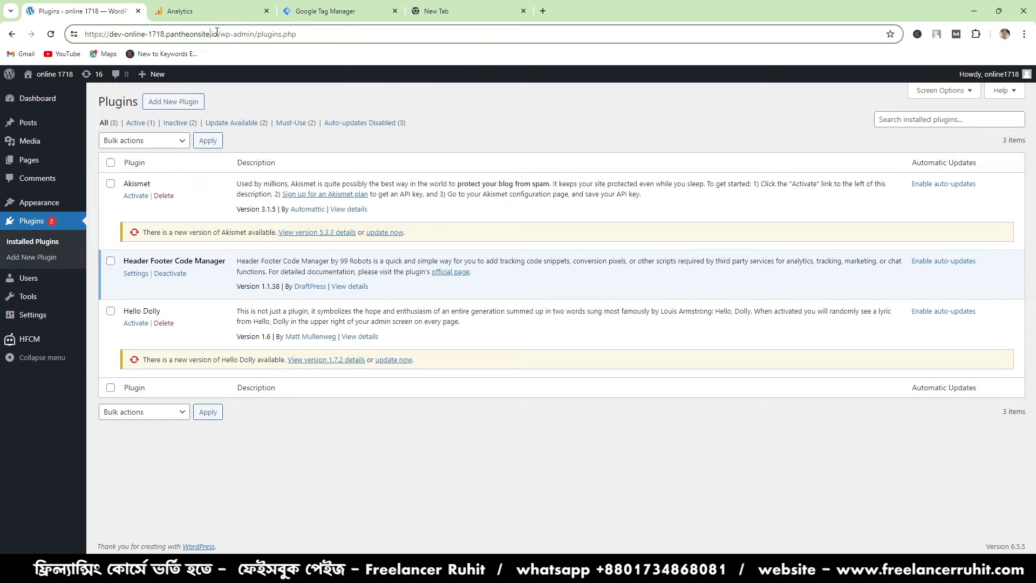
pyautogui.moveTo(218, 34); pyautogui.dragTo(85, 37)
pyautogui.rightClick(106, 36)
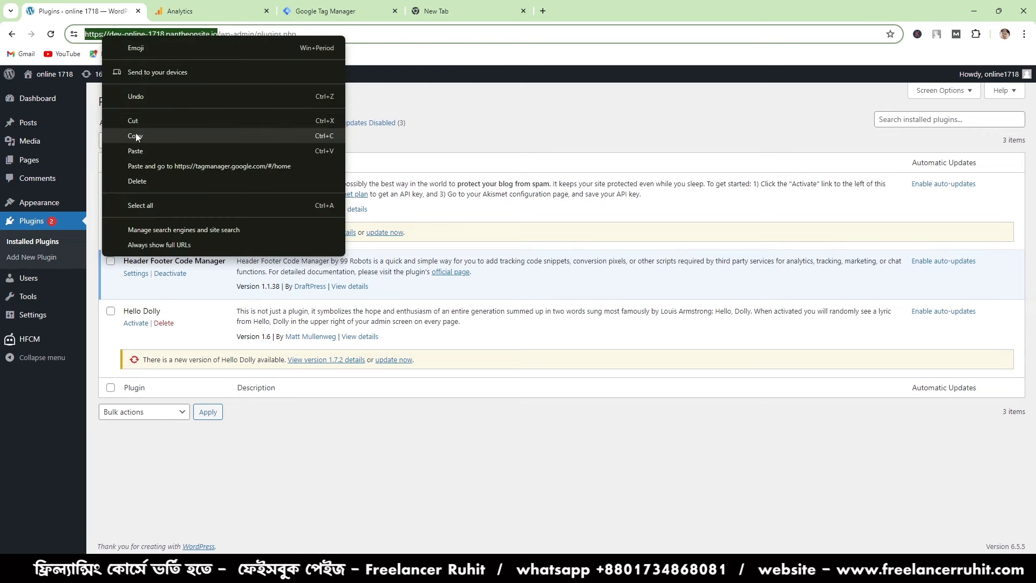
pyautogui.click(136, 116)
# - Paste the site address as the Tag Manager container name and set the target platform to Web
pyautogui.click(319, 10)
pyautogui.rightClick(303, 278)
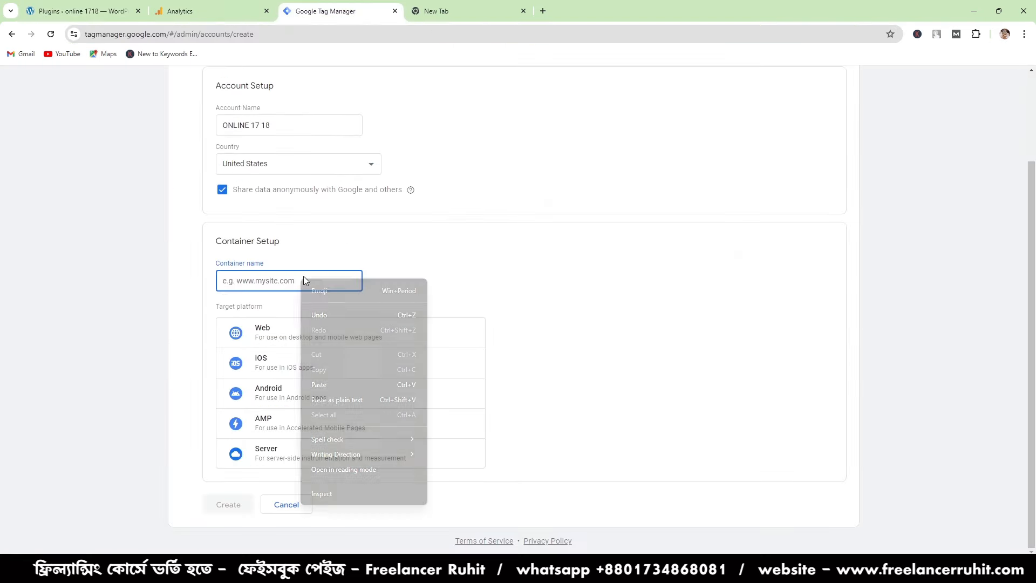
pyautogui.click(348, 384)
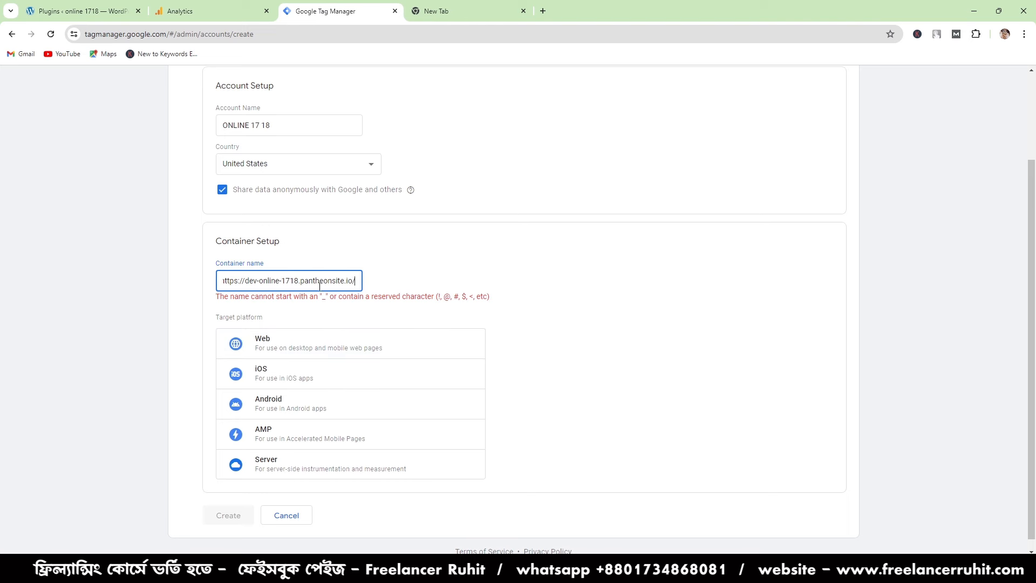
pyautogui.click(265, 357)
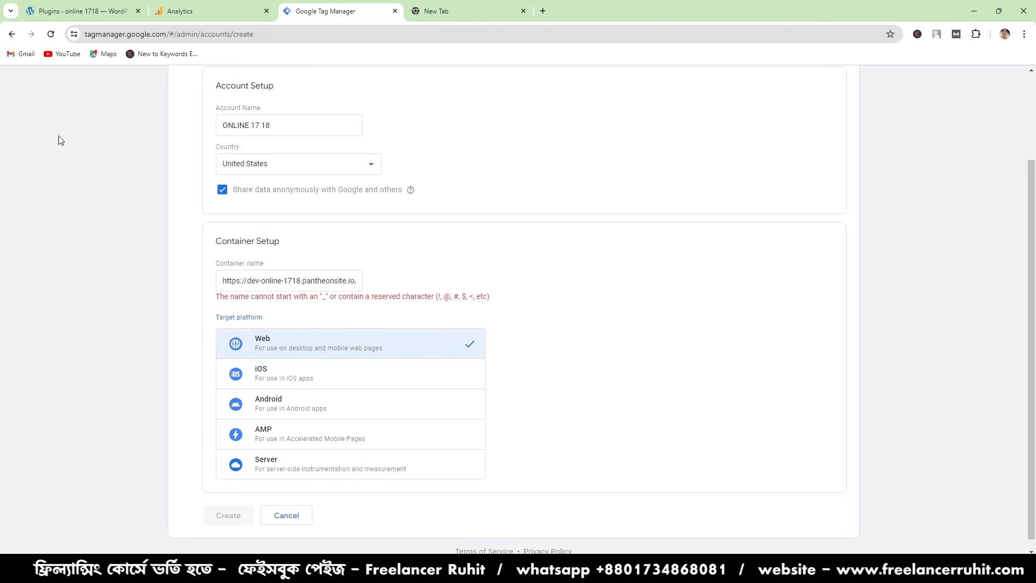
pyautogui.scroll(-1, 356, 421)
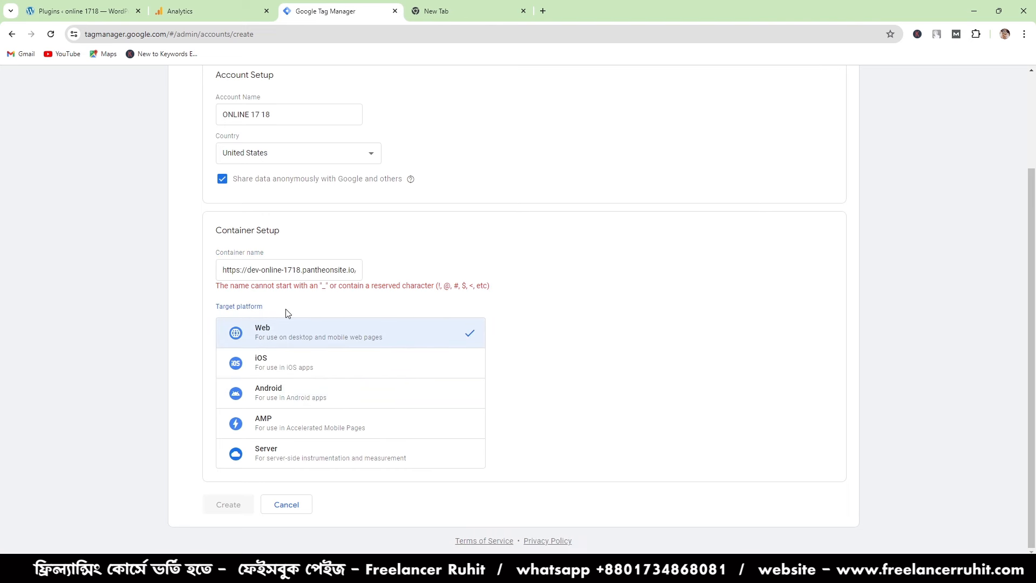
pyautogui.click(304, 271)
pyautogui.click(238, 271)
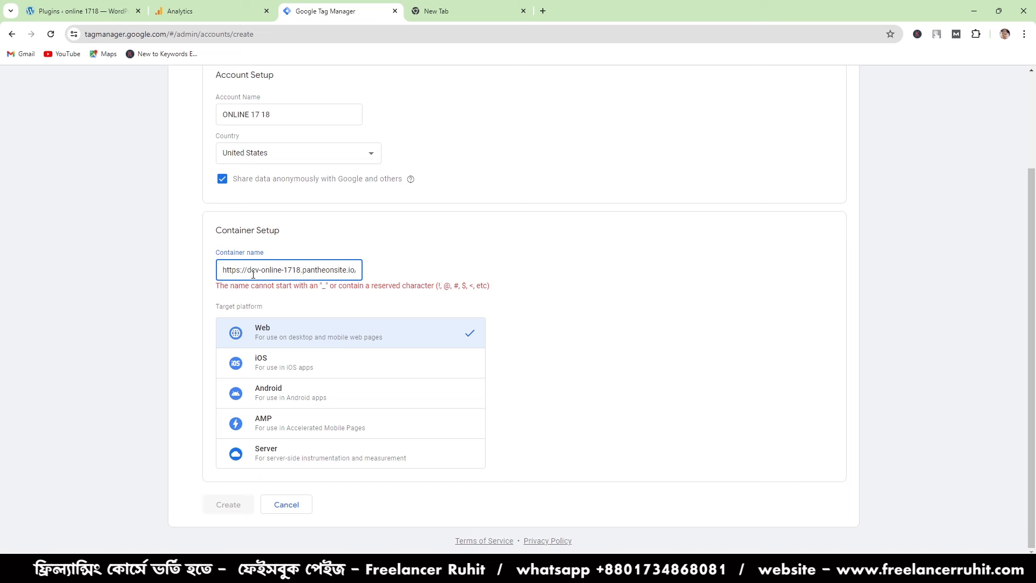
pyautogui.moveTo(251, 270); pyautogui.dragTo(203, 277)
pyautogui.press('BackSpace')
pyautogui.click(347, 285)
pyautogui.press('BackSpace')
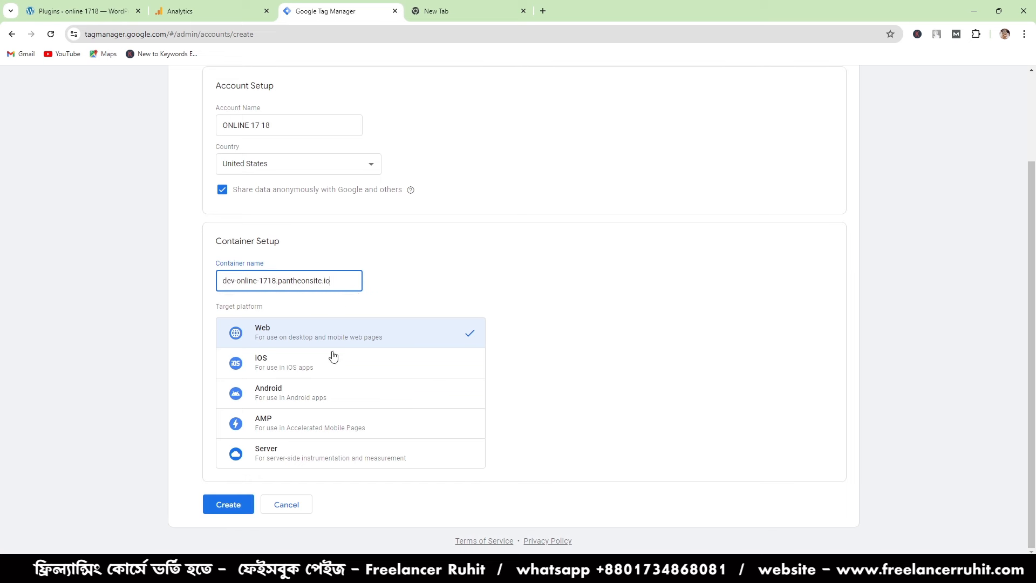
# - Create the Tag Manager account and container, accepting the Terms of Service and the GDPR Data Processing Terms
pyautogui.click(227, 504)
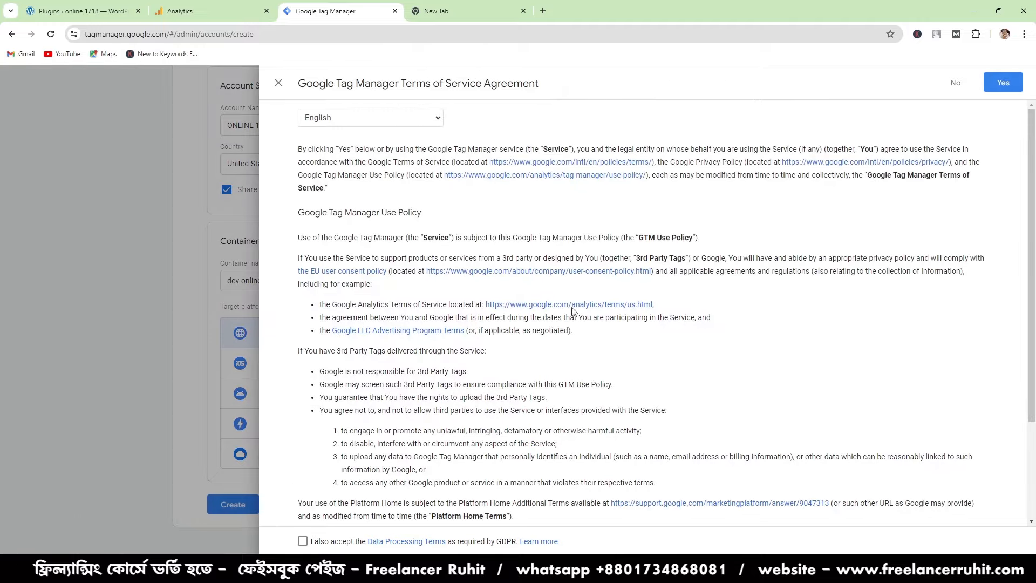
pyautogui.scroll(-3, 345, 484)
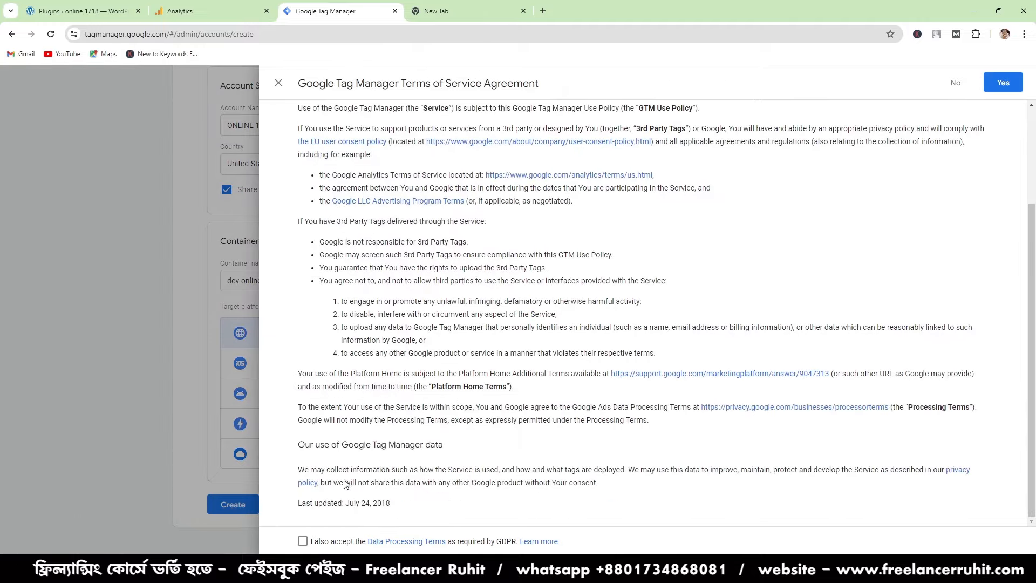
pyautogui.click(303, 541)
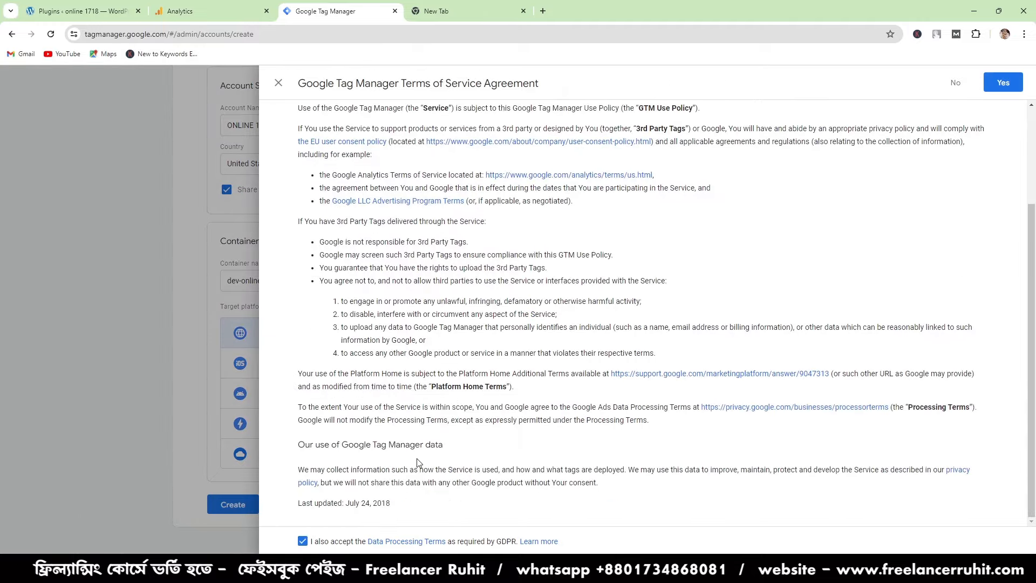
pyautogui.click(998, 85)
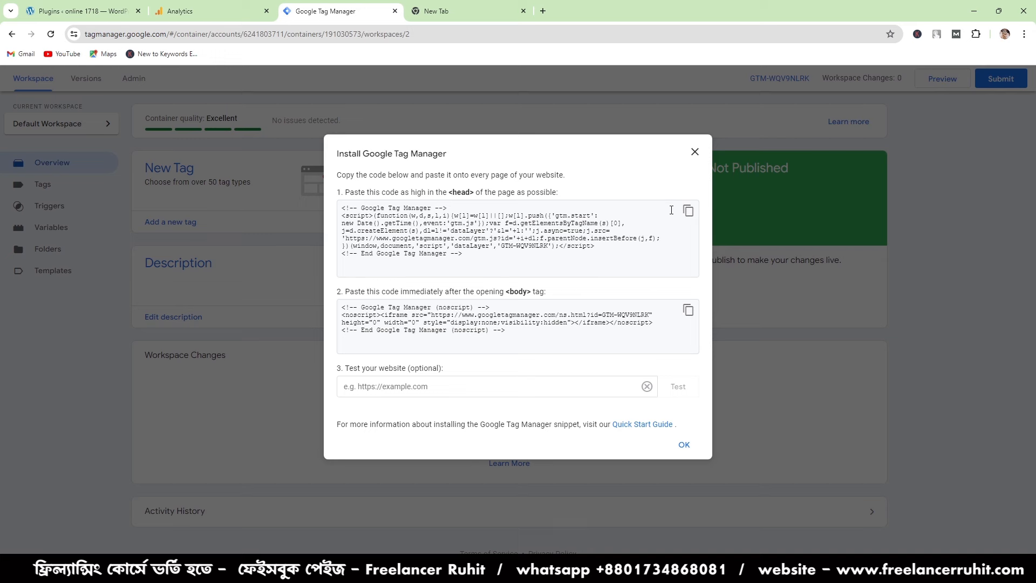
# - Copy the head snippet and the body noscript snippet of the container in turn, finishing with the head snippet
pyautogui.click(689, 210)
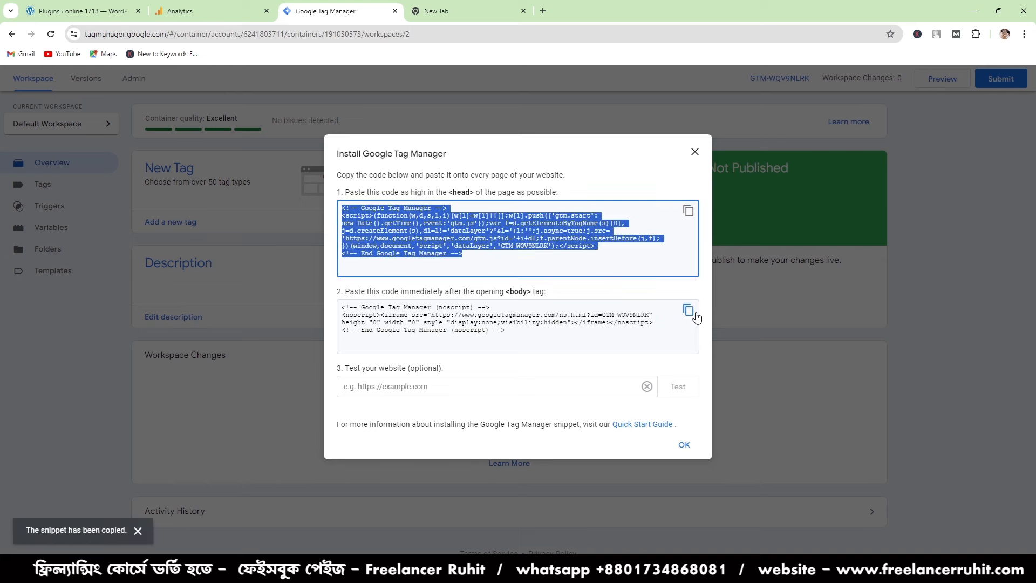
pyautogui.click(695, 315)
pyautogui.click(689, 211)
pyautogui.click(689, 210)
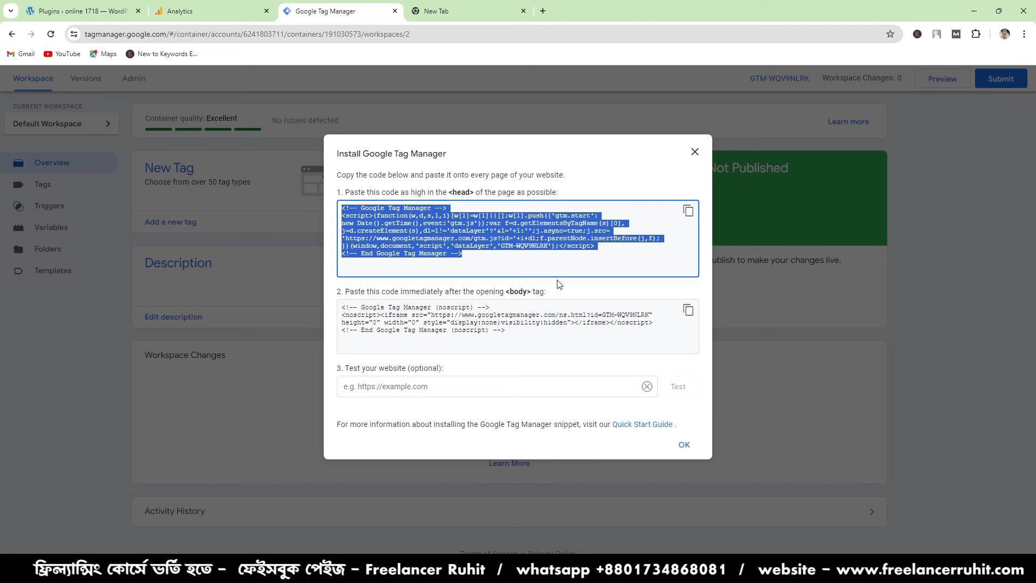
pyautogui.click(570, 268)
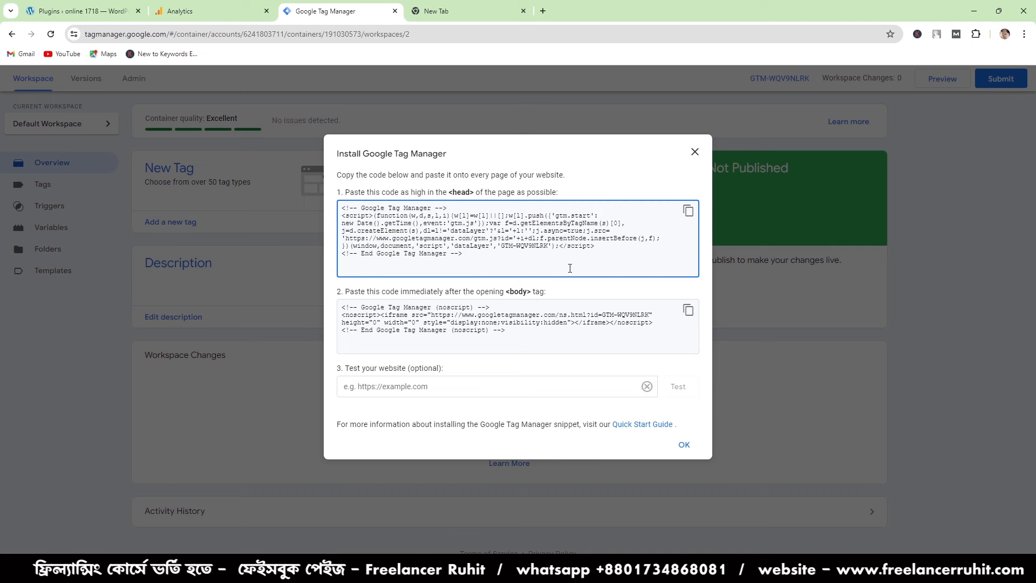
pyautogui.click(688, 210)
pyautogui.click(688, 321)
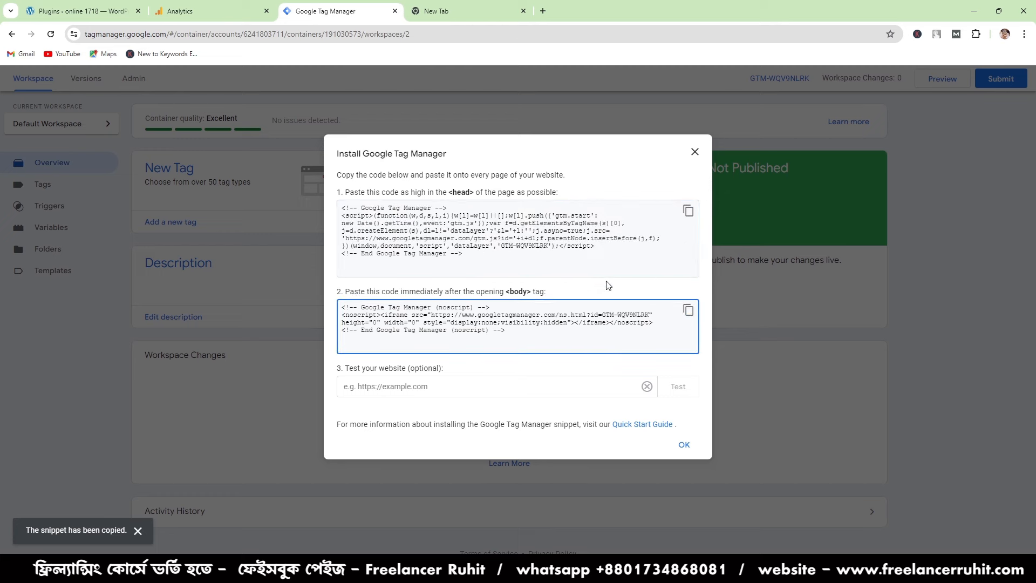
pyautogui.click(688, 210)
pyautogui.click(688, 313)
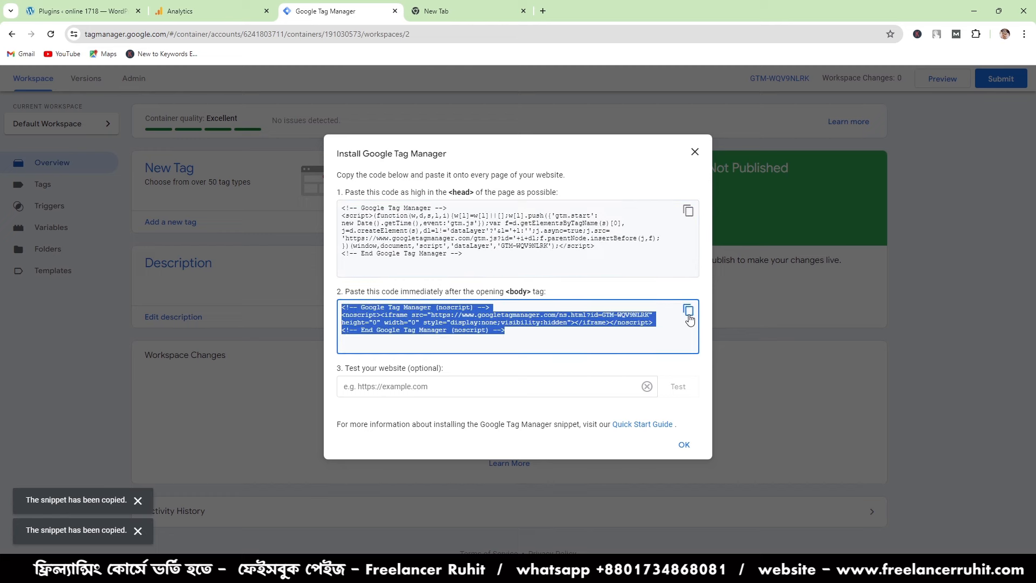
pyautogui.click(678, 207)
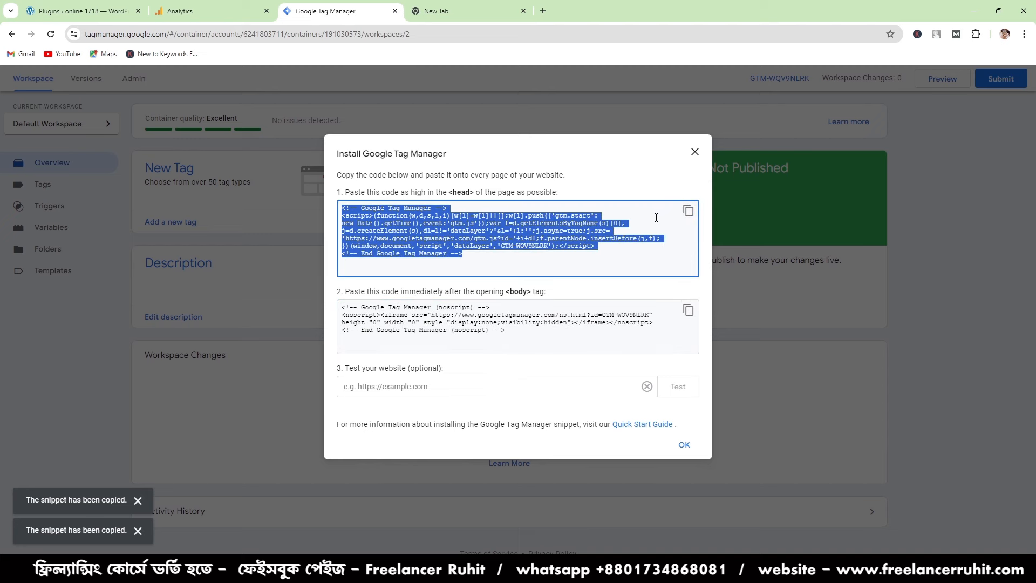
pyautogui.click(688, 211)
pyautogui.click(688, 310)
pyautogui.click(688, 211)
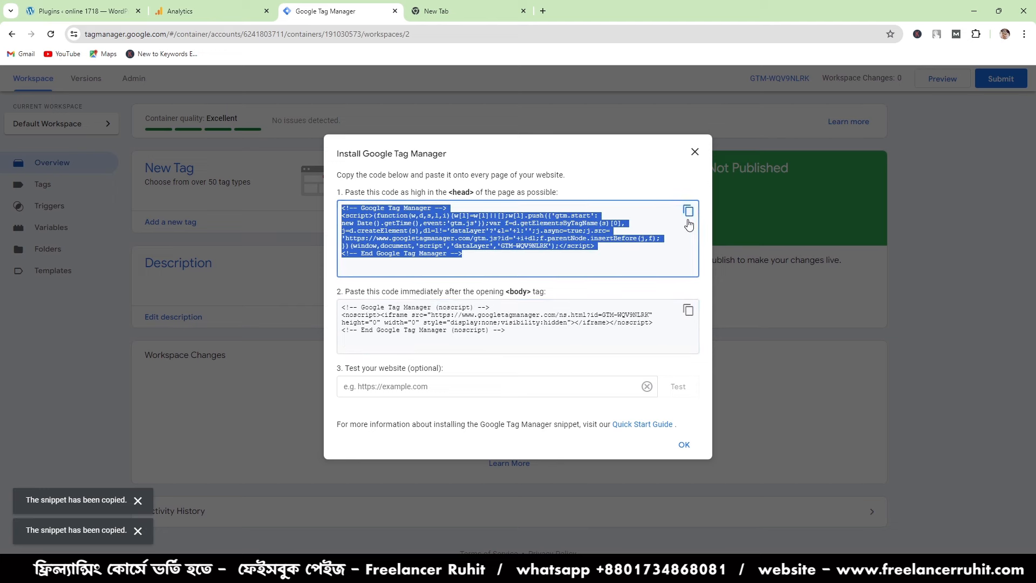
# - In the Google Docs document, write "HERE IS YOUR GOOGLE TAG MANAGER CODE" below the Tag Manager link and paste the head snippet under it
pyautogui.click(720, 570)
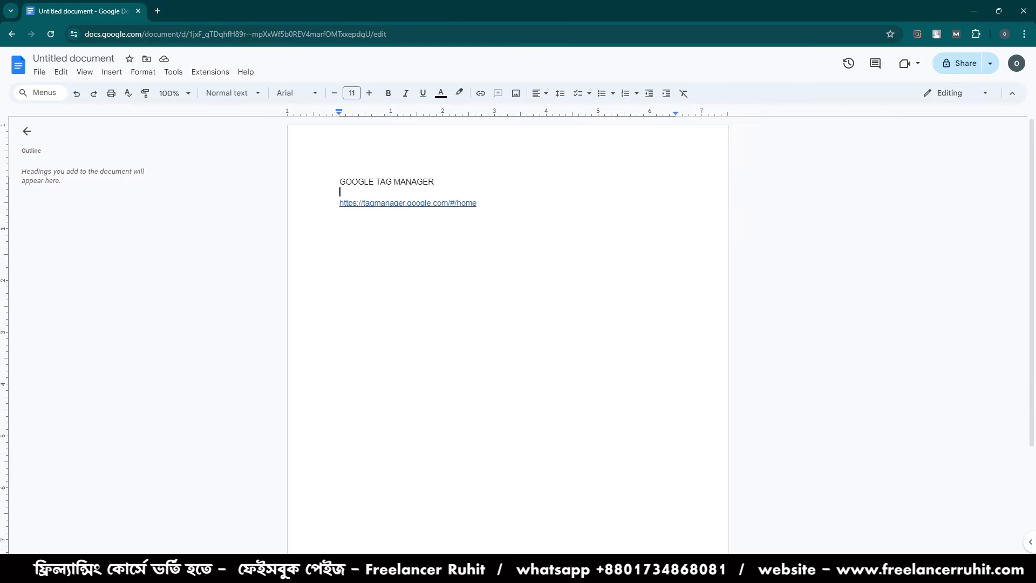
pyautogui.click(470, 253)
pyautogui.press('Return')
pyautogui.write('HERE IS YOUR GIIG')
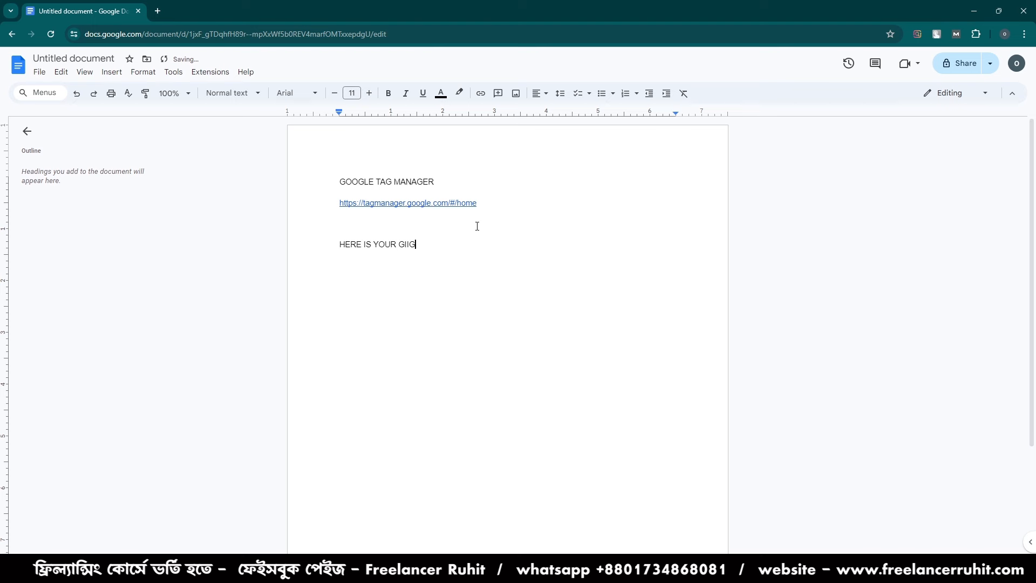
pyautogui.write('KOO9')
pyautogui.press('BackSpace')
pyautogui.press('BackSpace')
pyautogui.press('BackSpace')
pyautogui.write('GLE TAG MANAGER CODE')
pyautogui.press('Return')
pyautogui.hotkey('ctrl', 'v')
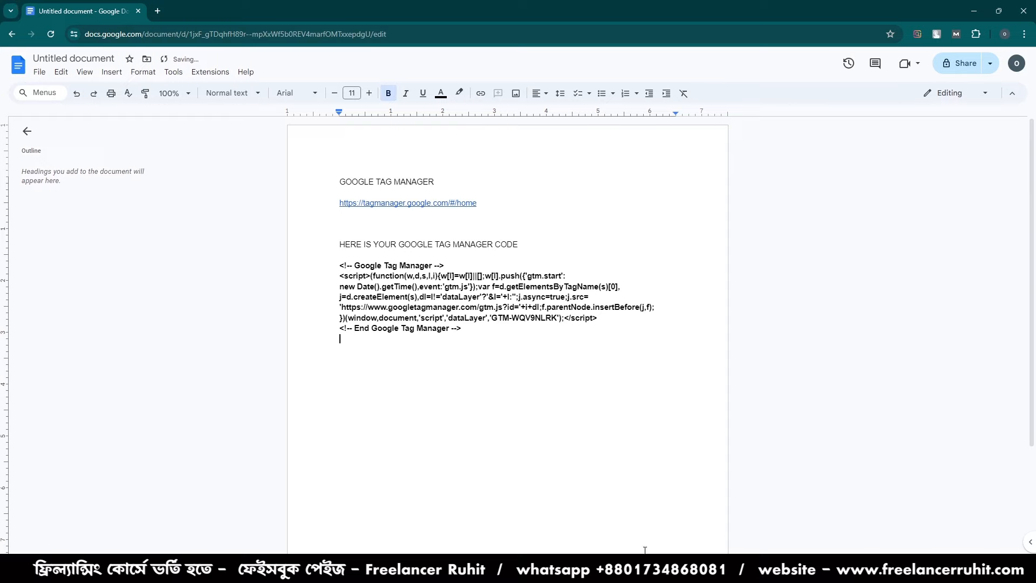
# - Copy the body noscript snippet from Tag Manager and paste it into the Google Docs document below the head snippet
pyautogui.hotkey('alt', 'Tab')
pyautogui.click(688, 311)
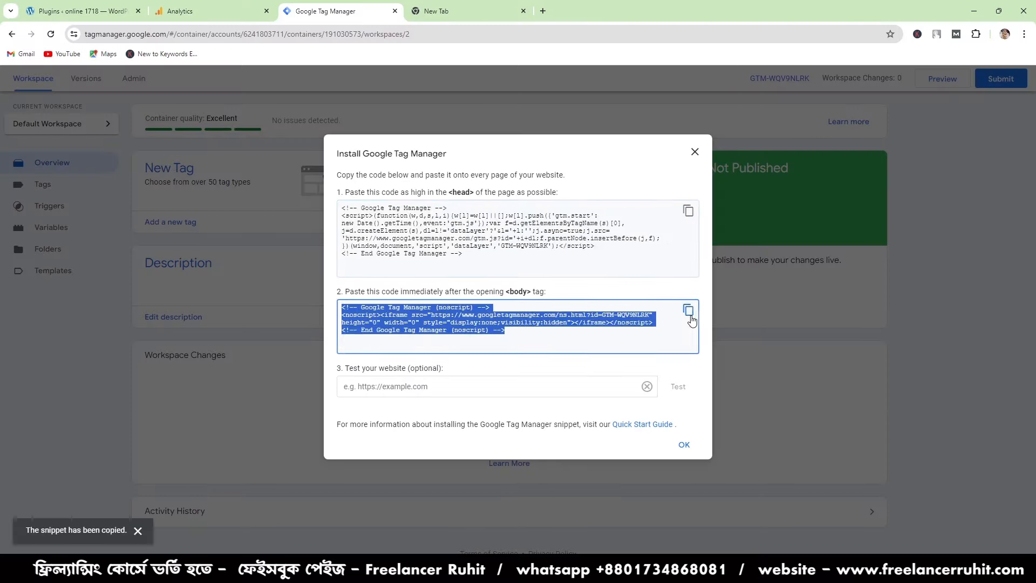
pyautogui.hotkey('ctrl', 'Tab')
pyautogui.hotkey('alt', 'Tab')
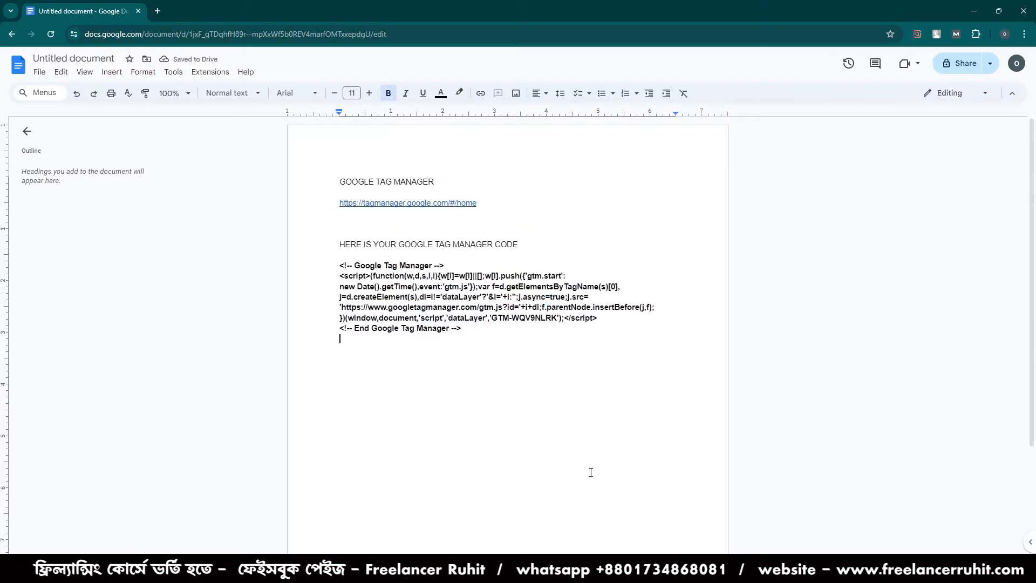
pyautogui.rightClick(500, 400)
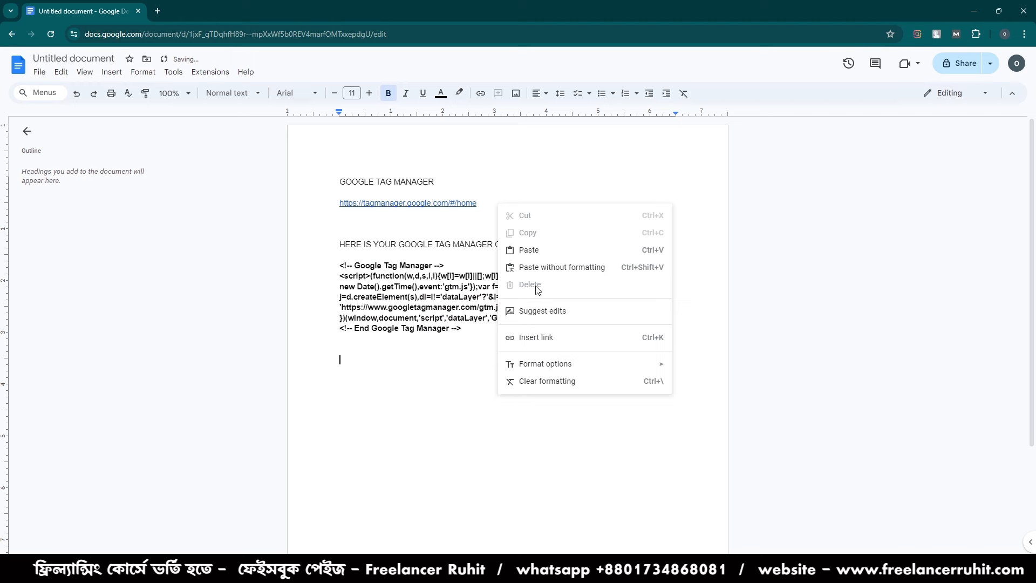
pyautogui.click(541, 255)
# - Delete the code heading and both snippets below the Tag Manager link
pyautogui.moveTo(463, 329); pyautogui.dragTo(340, 255)
pyautogui.moveTo(538, 403)
pyautogui.mouseDown()
pyautogui.moveTo(281, 363)
pyautogui.moveTo(551, 410)
pyautogui.mouseUp()
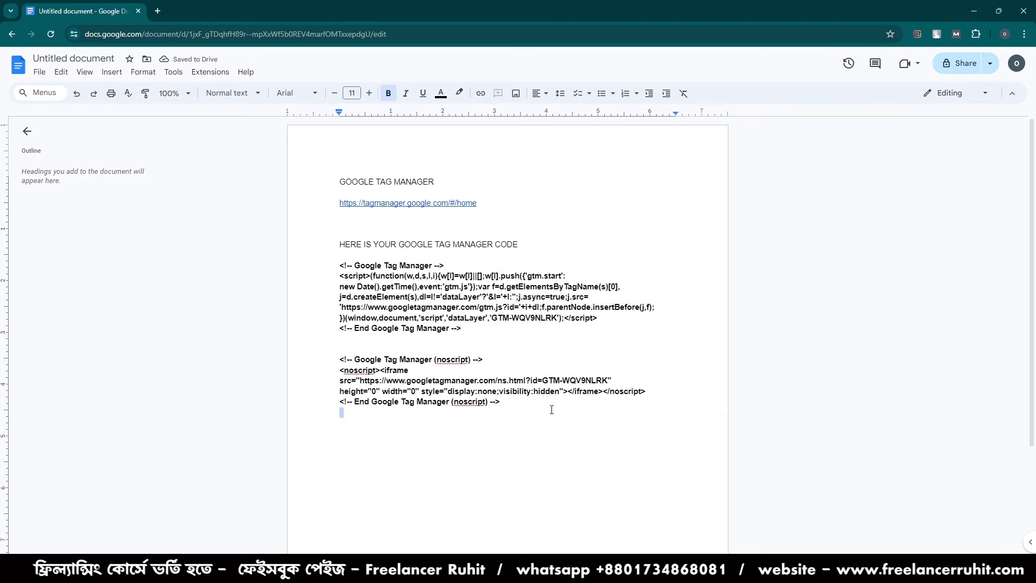
pyautogui.press('Return')
pyautogui.moveTo(339, 254); pyautogui.dragTo(542, 439)
pyautogui.press('BackSpace')
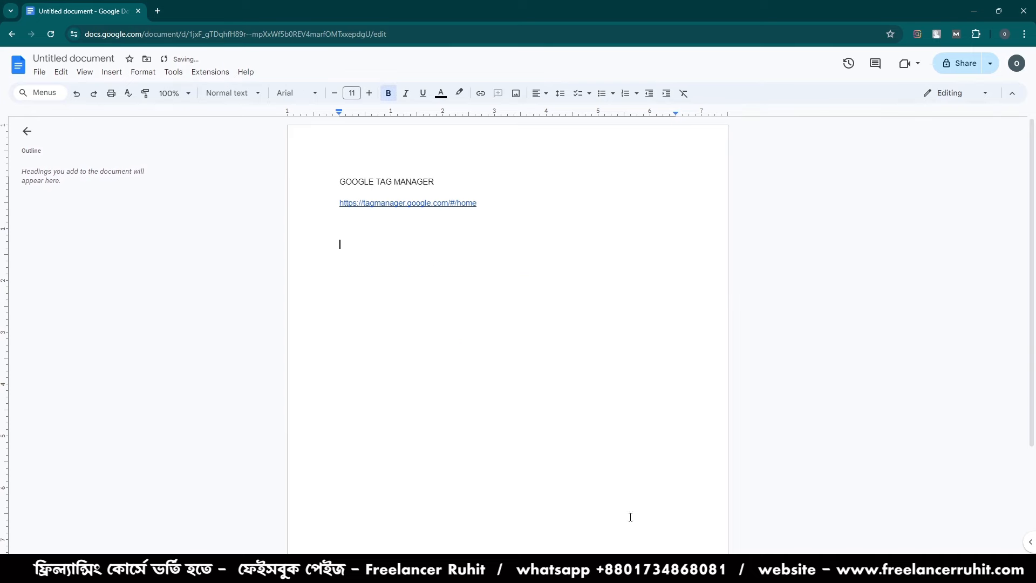
# - Return to Google Tag Manager and close the installation instructions for the new container
pyautogui.hotkey('alt', 'Tab')
pyautogui.click(313, 6)
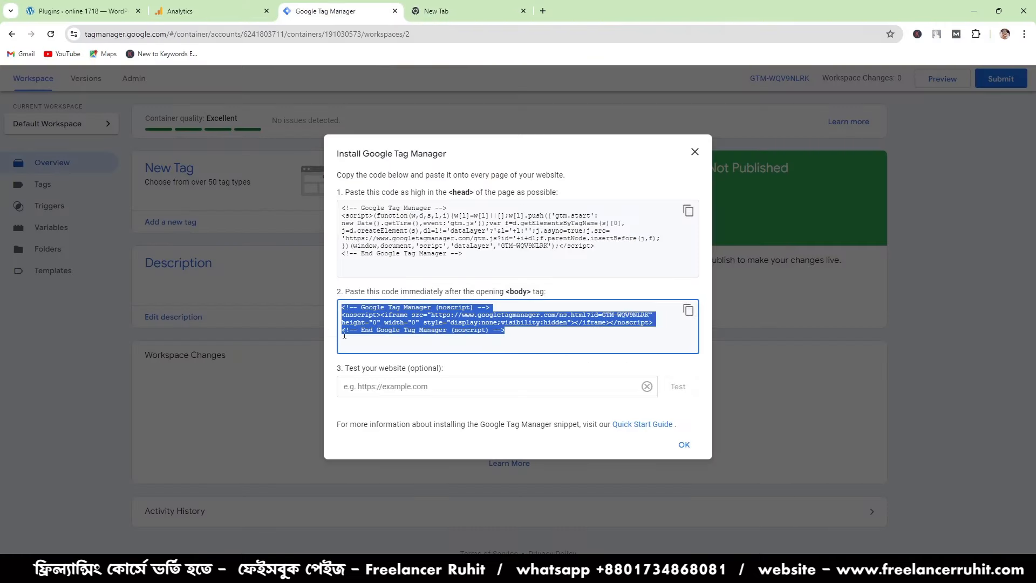
pyautogui.click(684, 446)
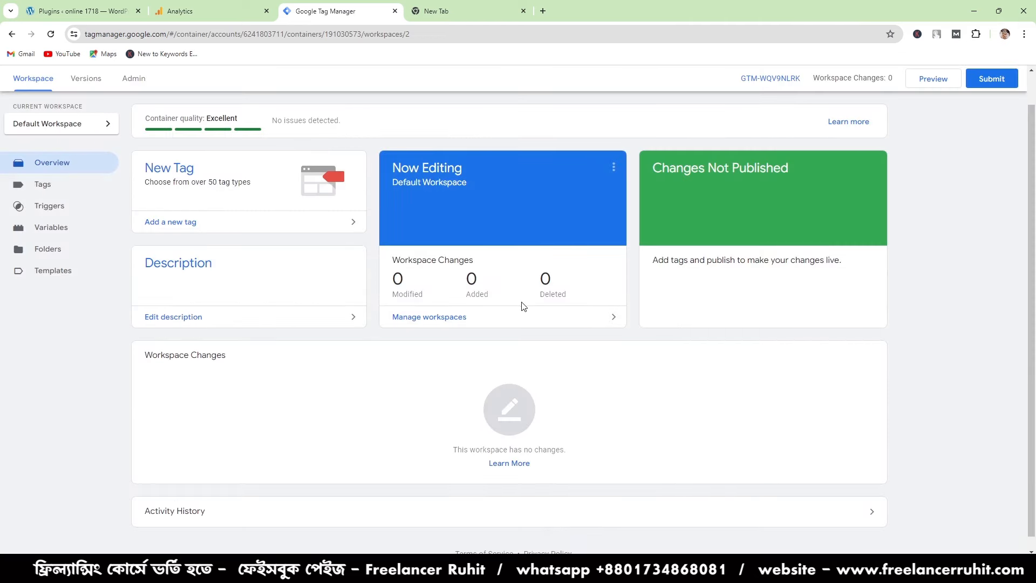
pyautogui.click(81, 7)
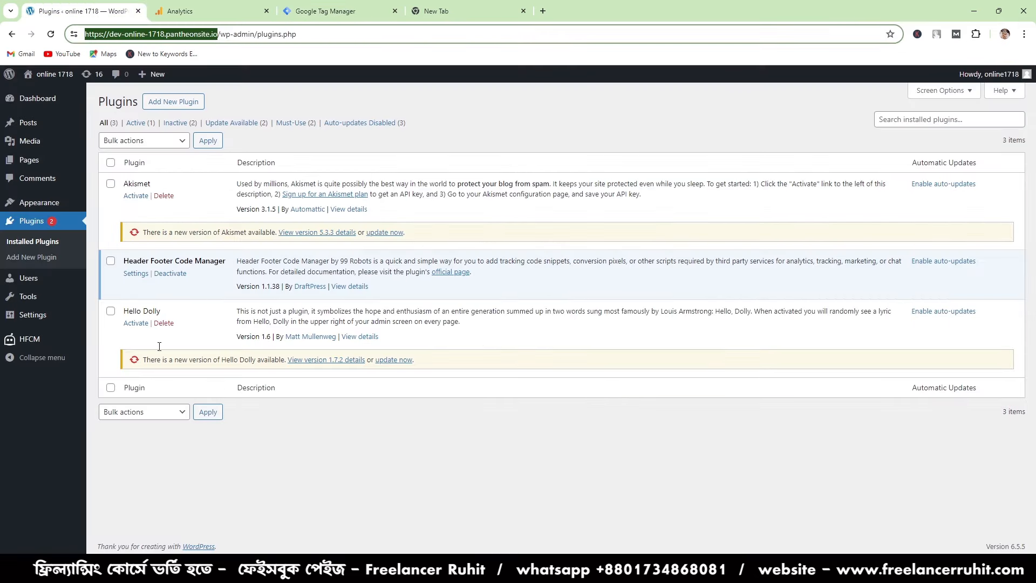
pyautogui.click(345, 8)
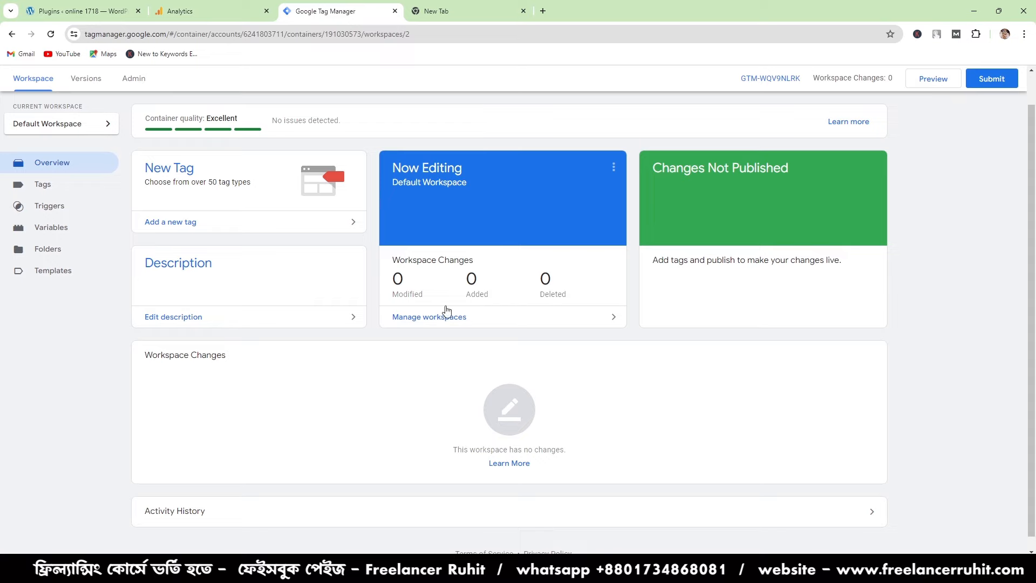
pyautogui.click(127, 6)
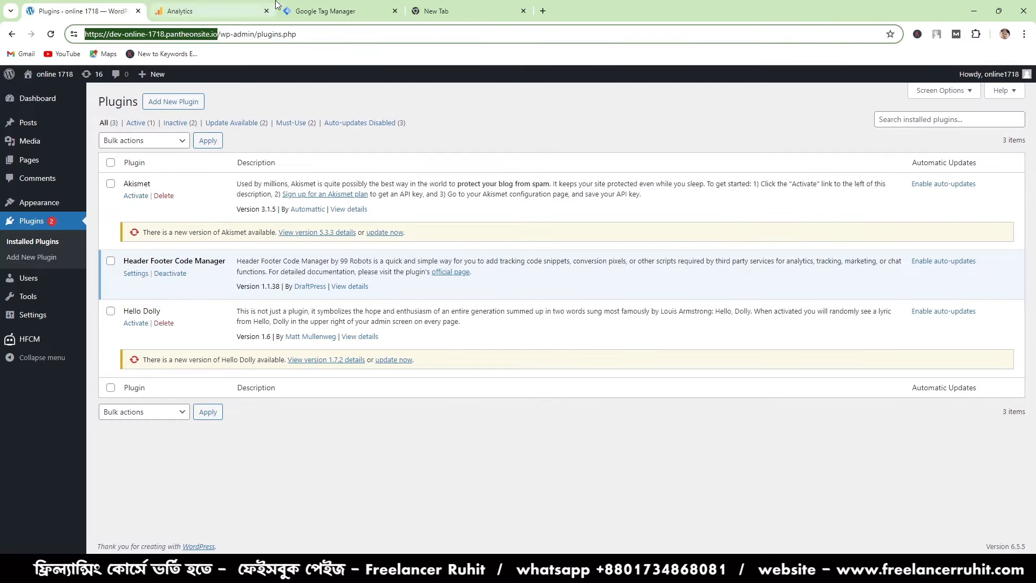
pyautogui.click(340, 6)
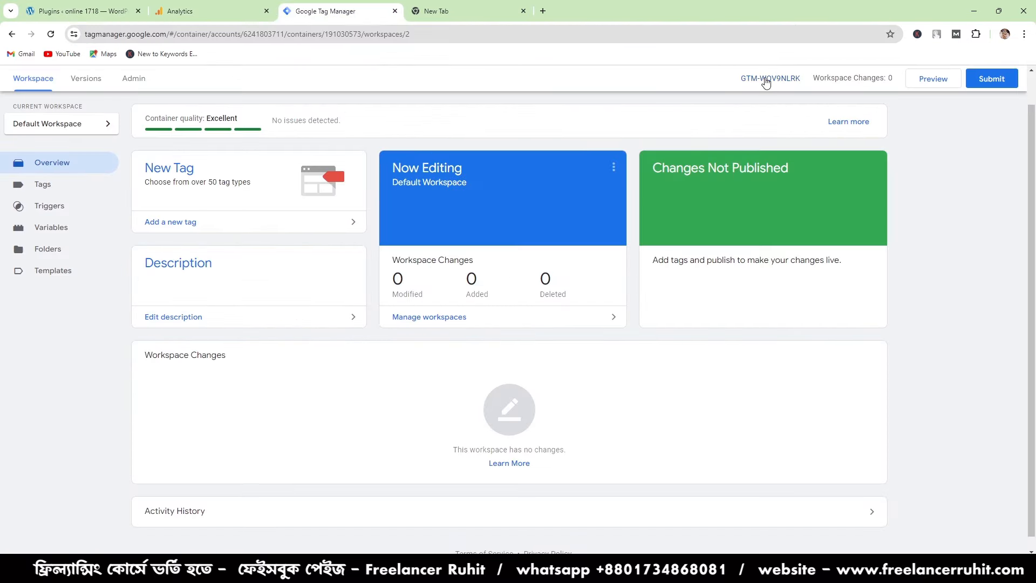
# - View the installation snippets again through the container ID of the workspace and close them
pyautogui.click(785, 78)
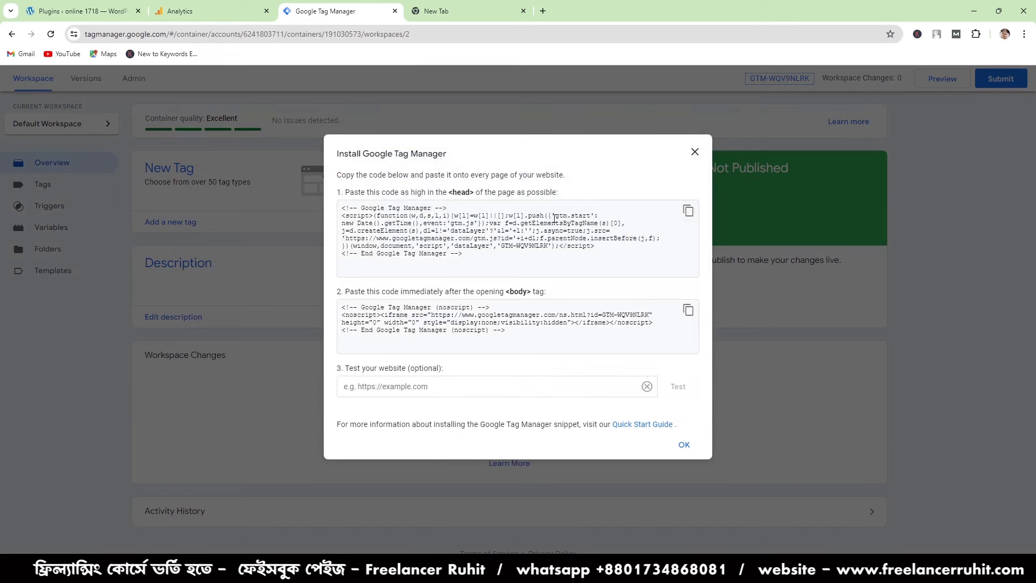
pyautogui.click(695, 152)
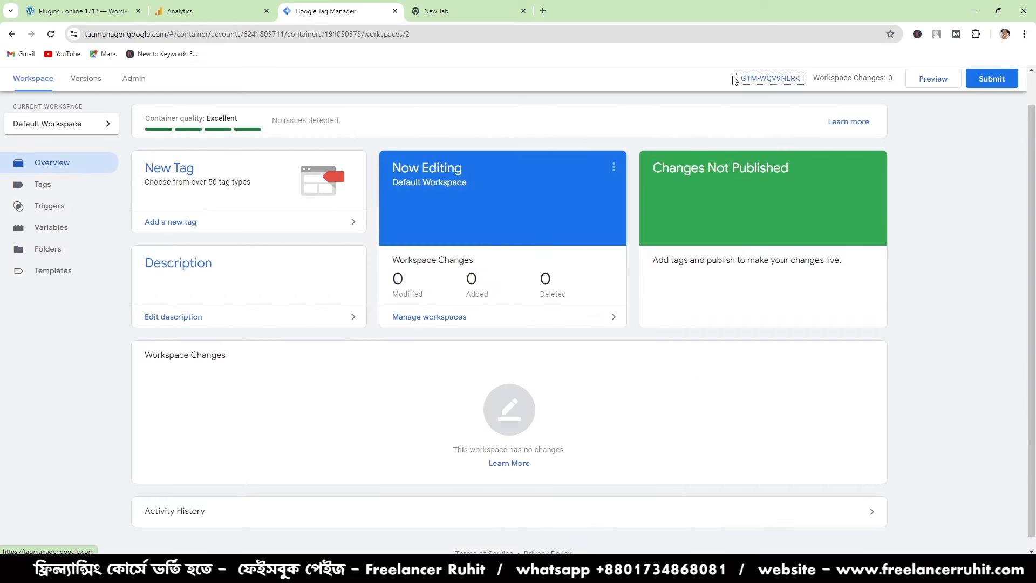
pyautogui.scroll(2, 736, 82)
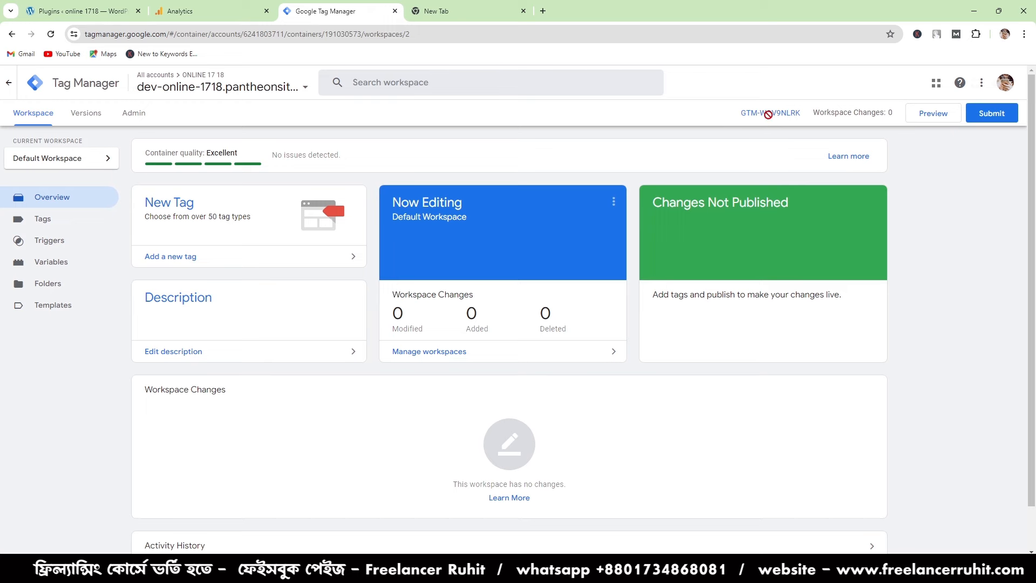
# - Copy the head snippet from the container's installation instructions and put the code heading and both snippets back in the Google Docs document
pyautogui.click(789, 116)
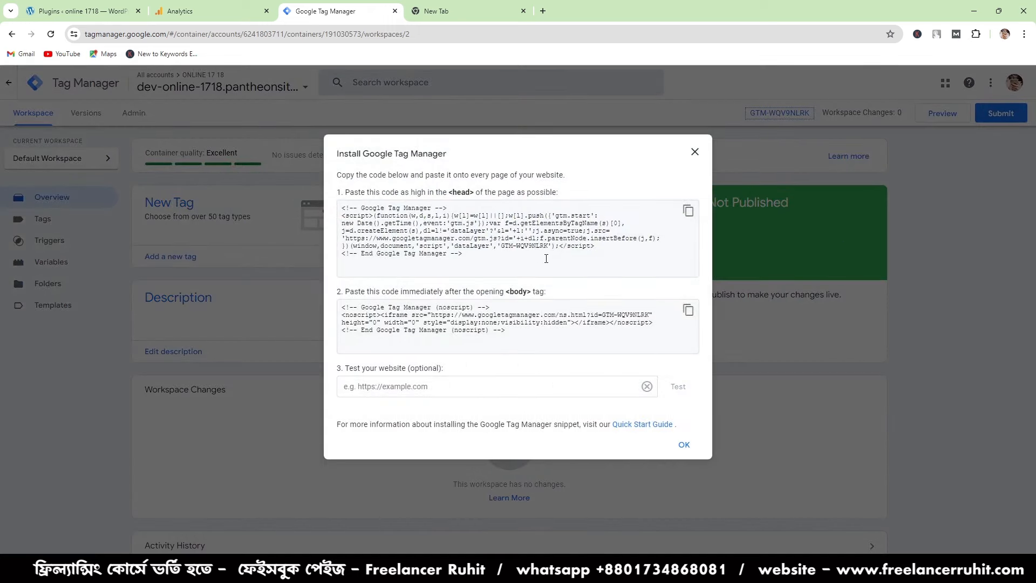
pyautogui.click(689, 210)
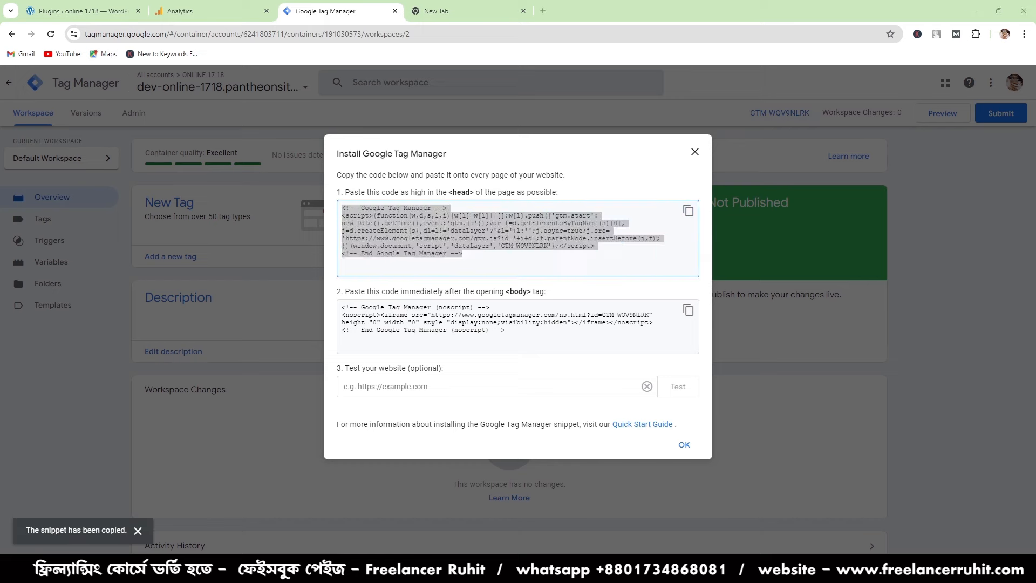
pyautogui.hotkey('alt', 'Tab')
pyautogui.press('Return')
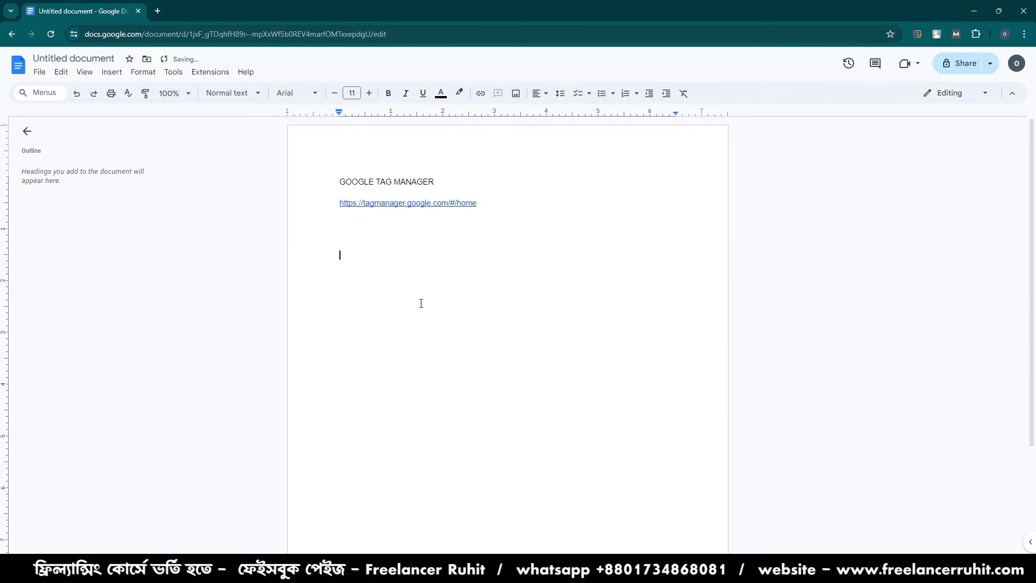
pyautogui.hotkey('ctrl', 'v')
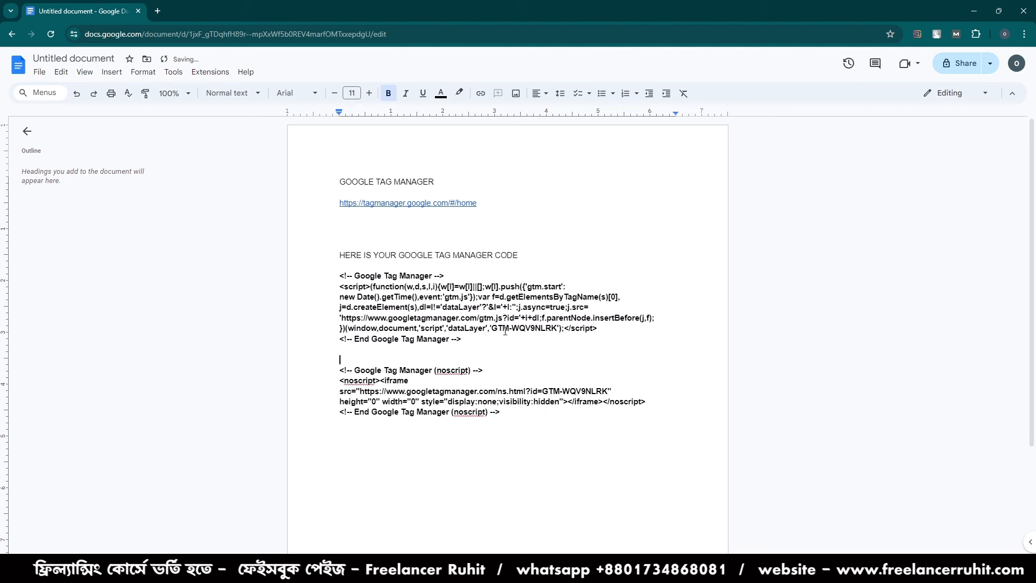
# - Locate the container ID in both pasted snippets and return to Google Tag Manager
pyautogui.moveTo(493, 331); pyautogui.dragTo(556, 330)
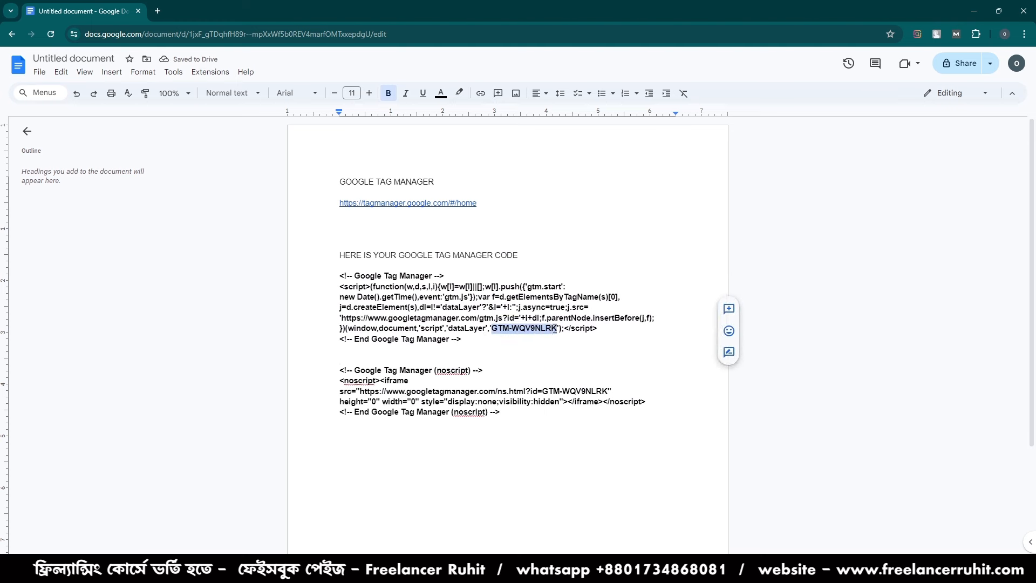
pyautogui.rightClick(554, 328)
pyautogui.click(578, 299)
pyautogui.click(568, 392)
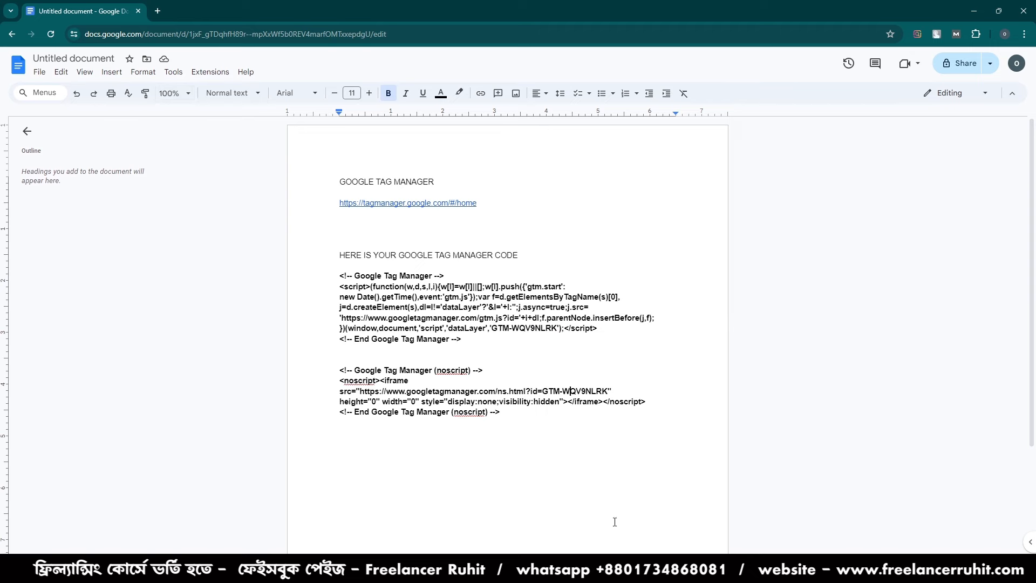
pyautogui.click(673, 571)
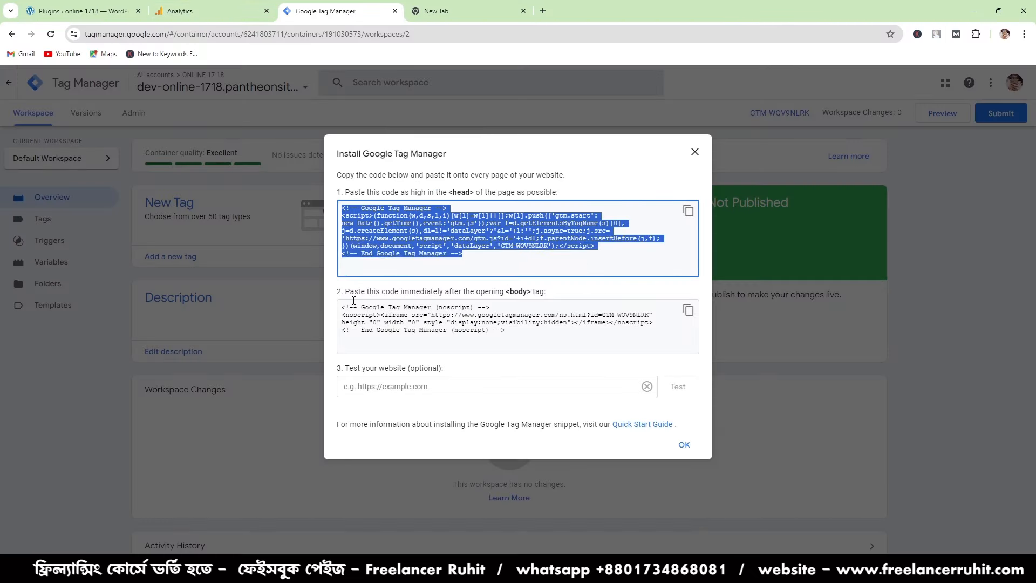
# - Switch to the WordPress admin, search the plugin directory for GTM, and install and activate the GTM4WP plugin
pyautogui.click(116, 5)
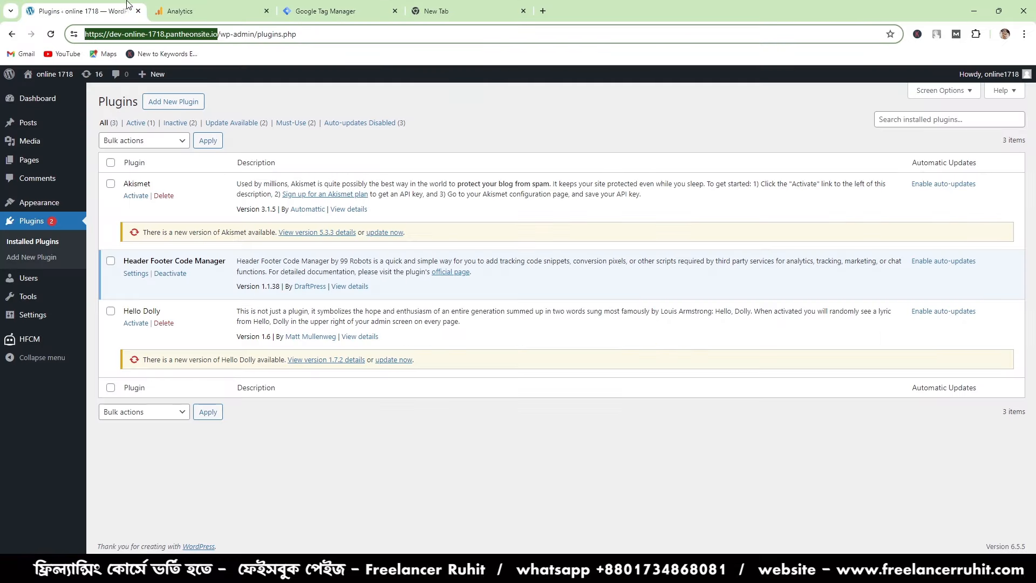
pyautogui.click(29, 223)
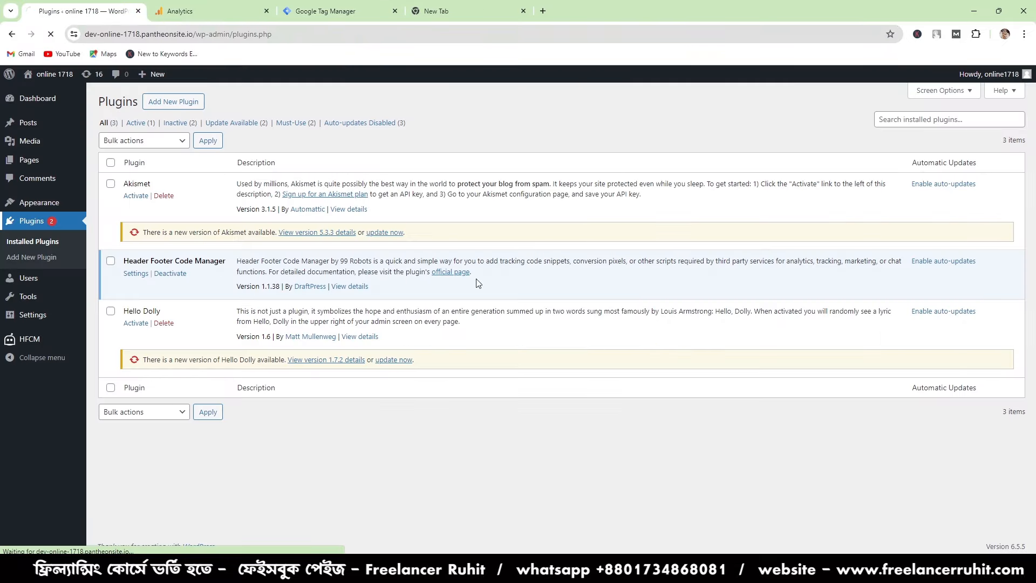
pyautogui.click(173, 102)
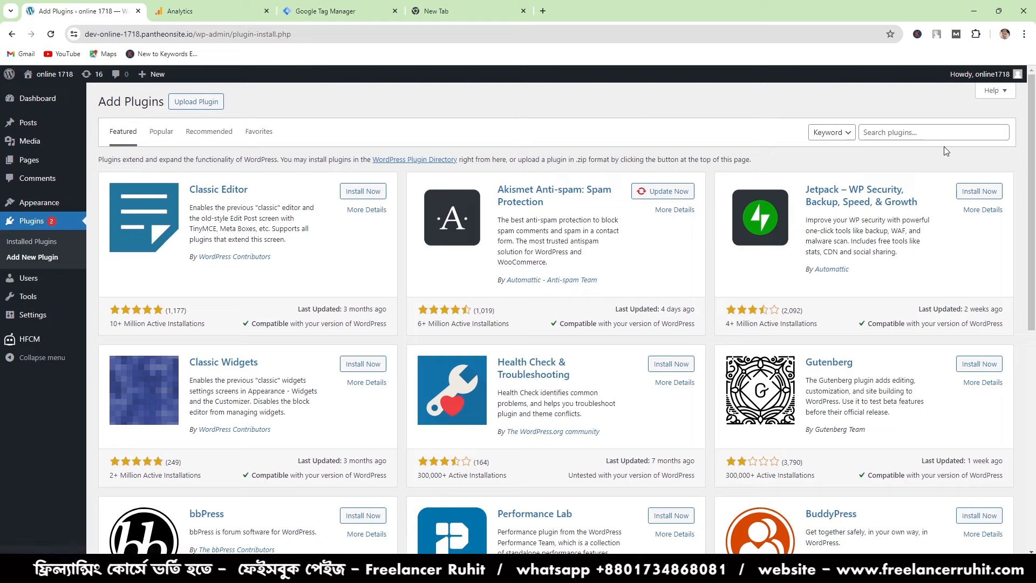
pyautogui.click(930, 137)
pyautogui.write('GTM')
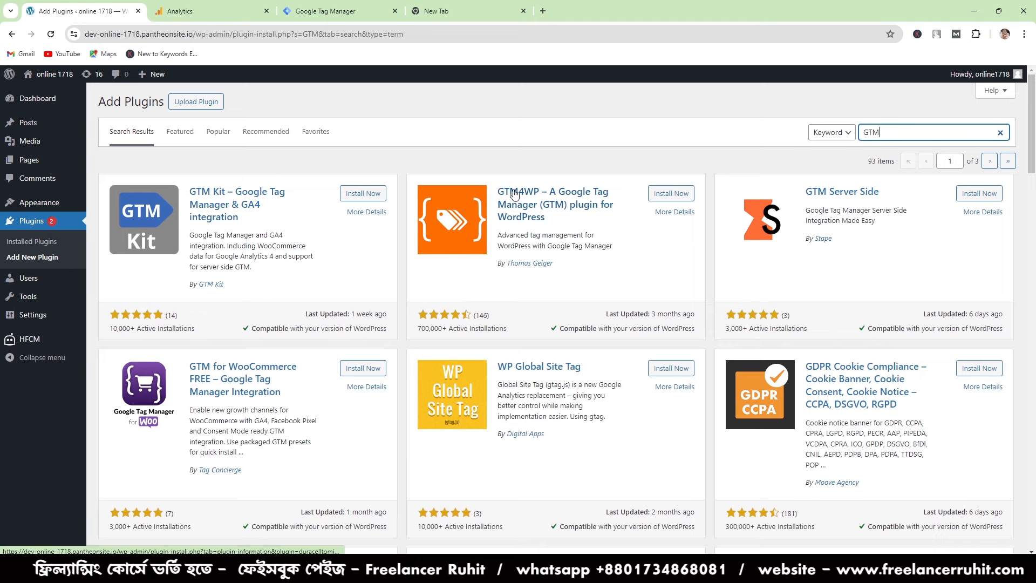
pyautogui.click(680, 201)
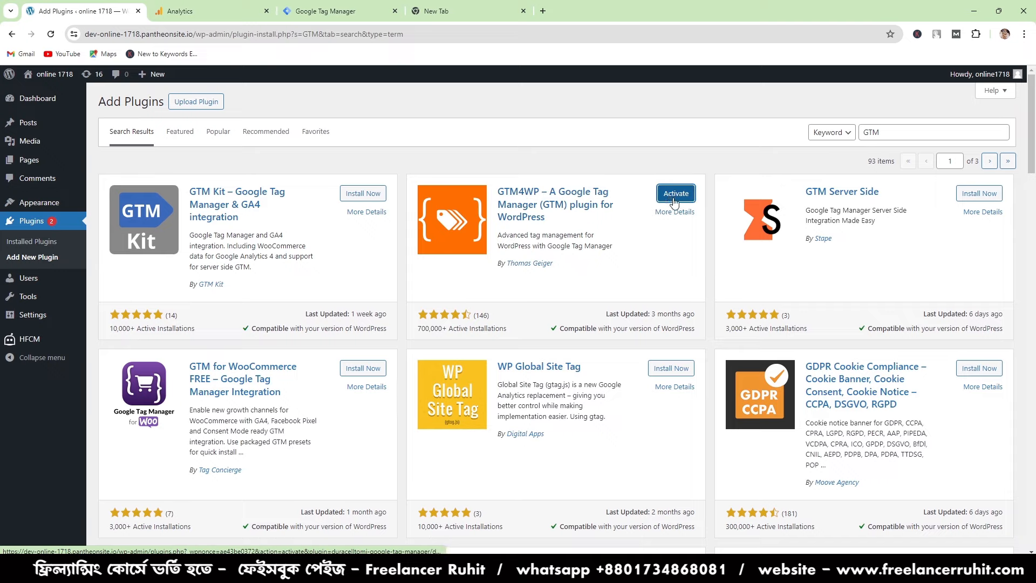
pyautogui.click(669, 197)
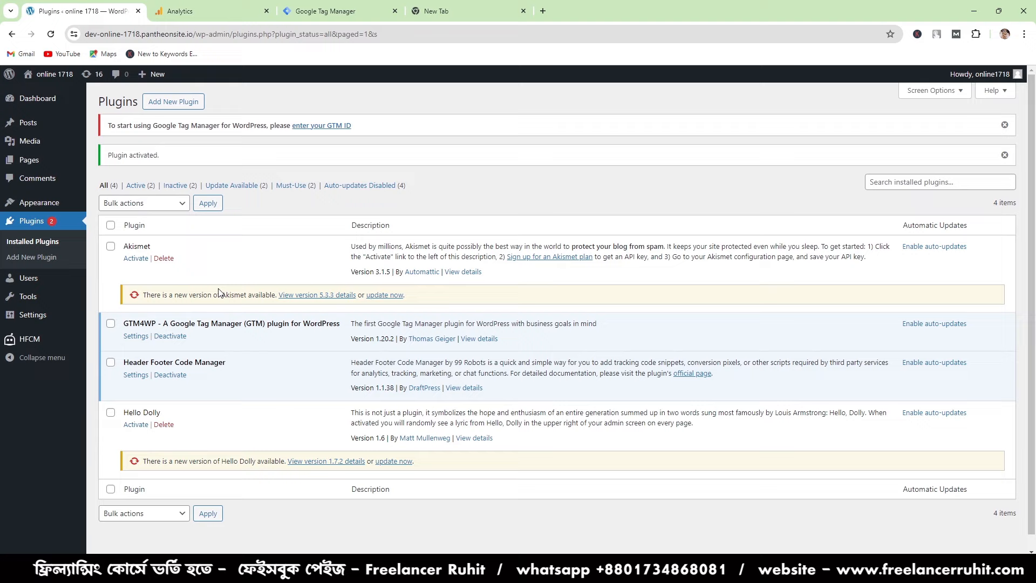
# - Enter the container ID GTM-WQV9NLRK as the Google Tag Manager ID in the GTM4WP plugin's settings and save them
pyautogui.click(133, 337)
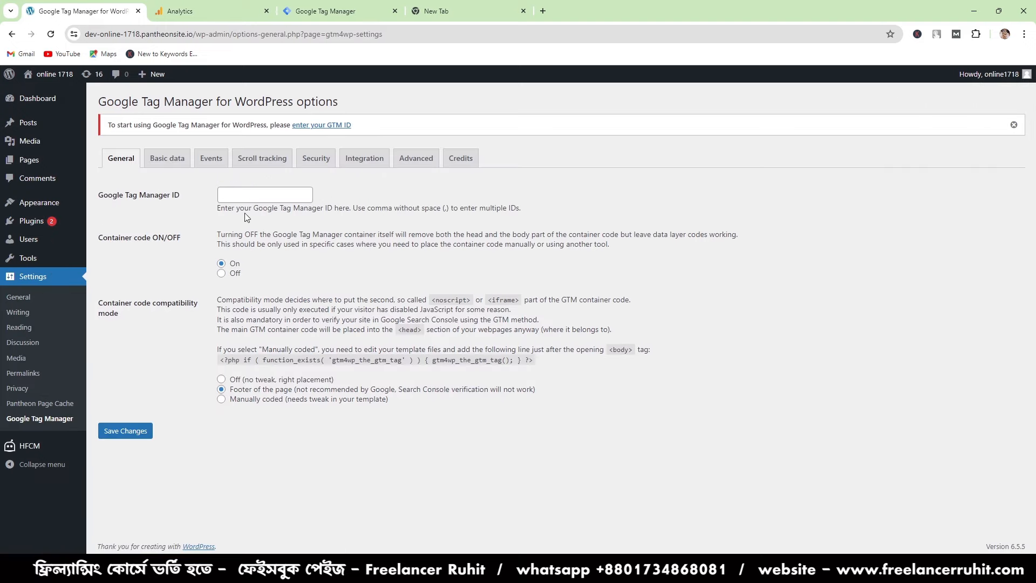
pyautogui.rightClick(251, 196)
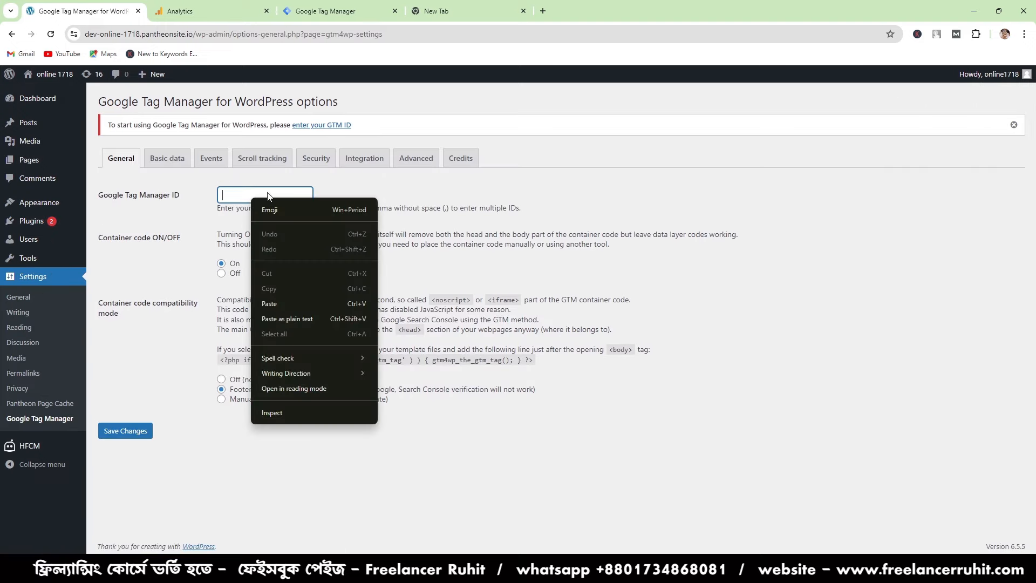
pyautogui.click(273, 304)
pyautogui.click(124, 432)
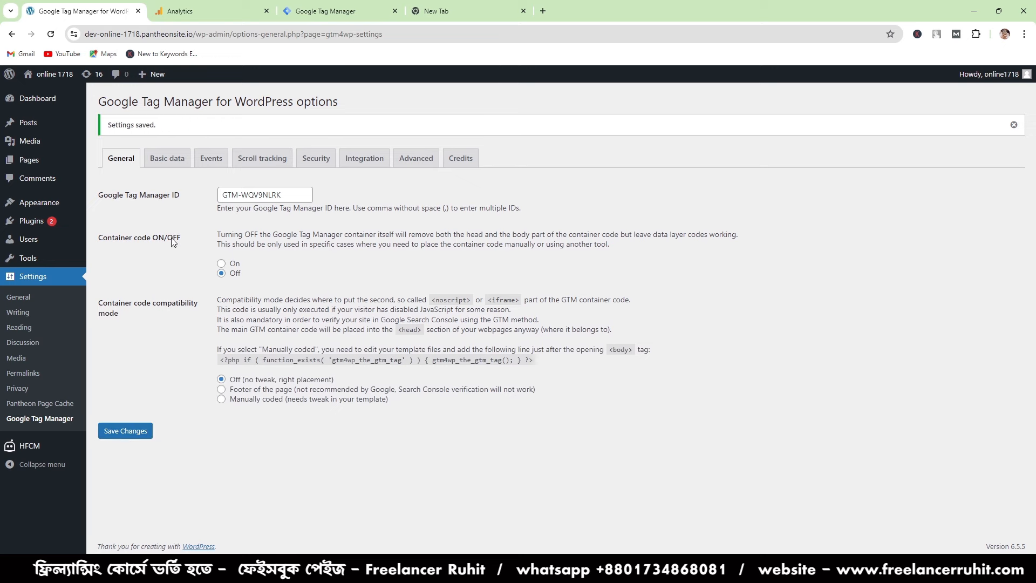
pyautogui.click(126, 432)
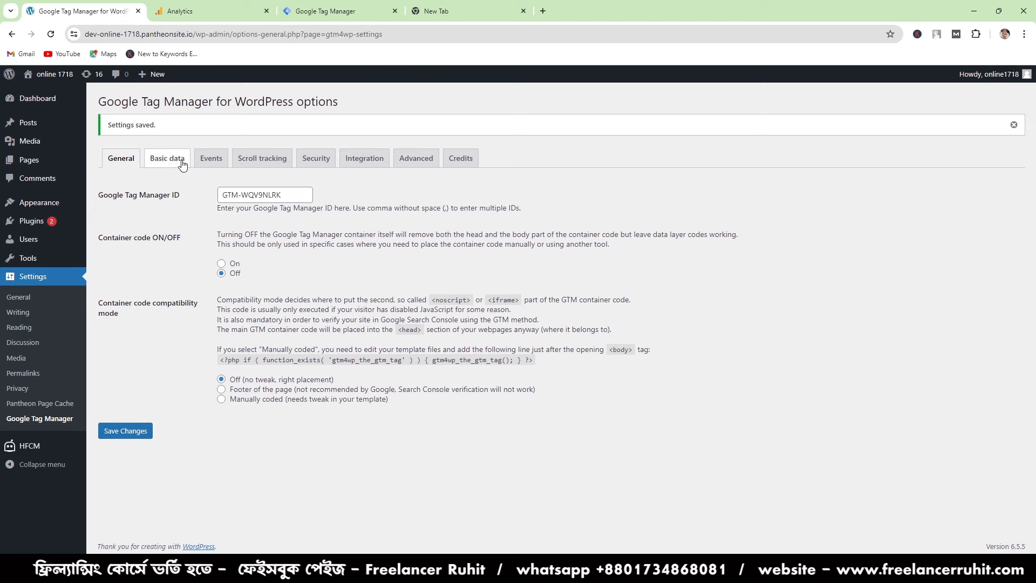
pyautogui.click(183, 162)
pyautogui.click(121, 159)
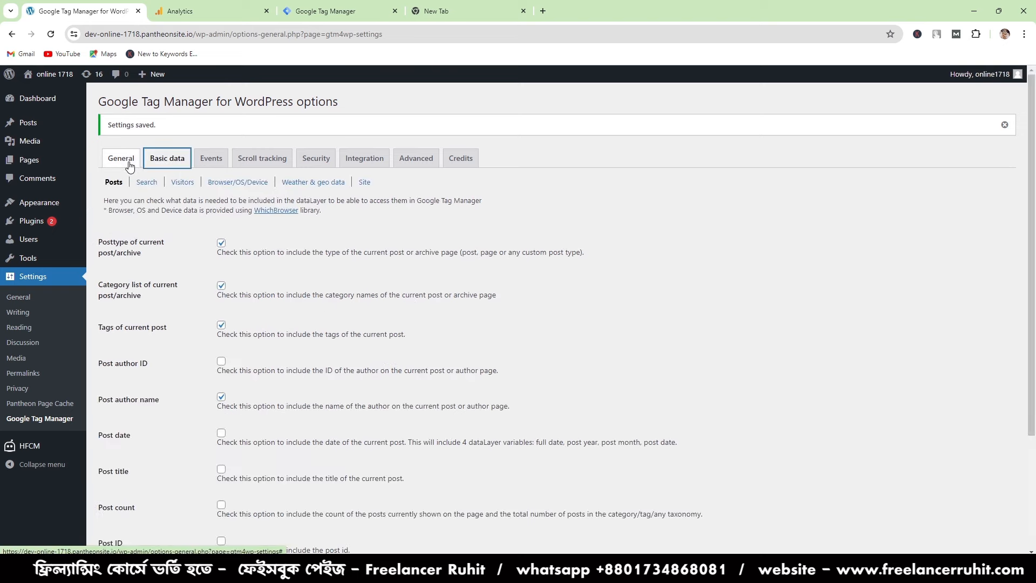
pyautogui.click(36, 140)
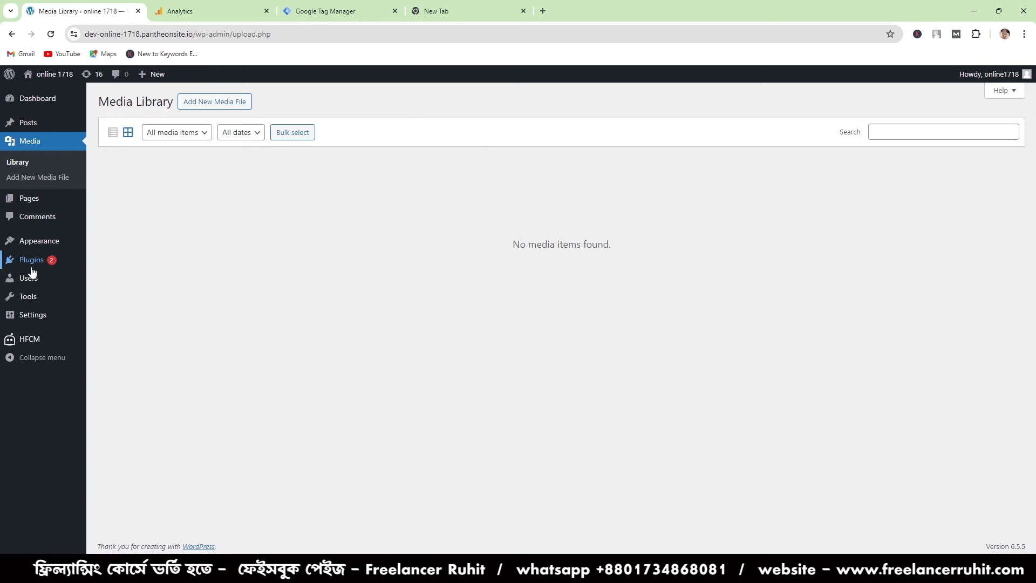
# - Reopen the GTM4WP plugin's settings from the installed plugins, turn the container code on and save the changes
pyautogui.click(33, 264)
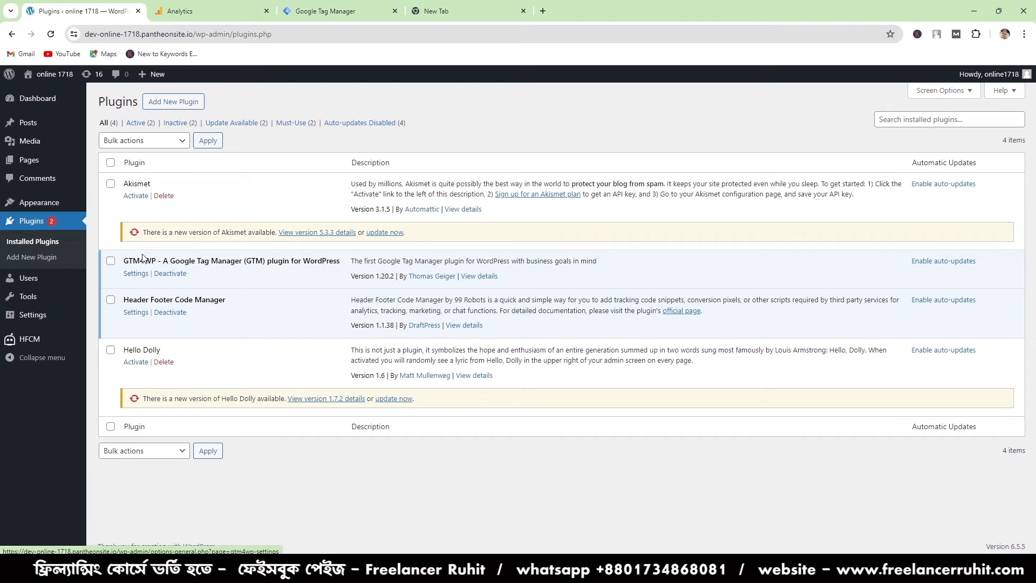
pyautogui.click(135, 275)
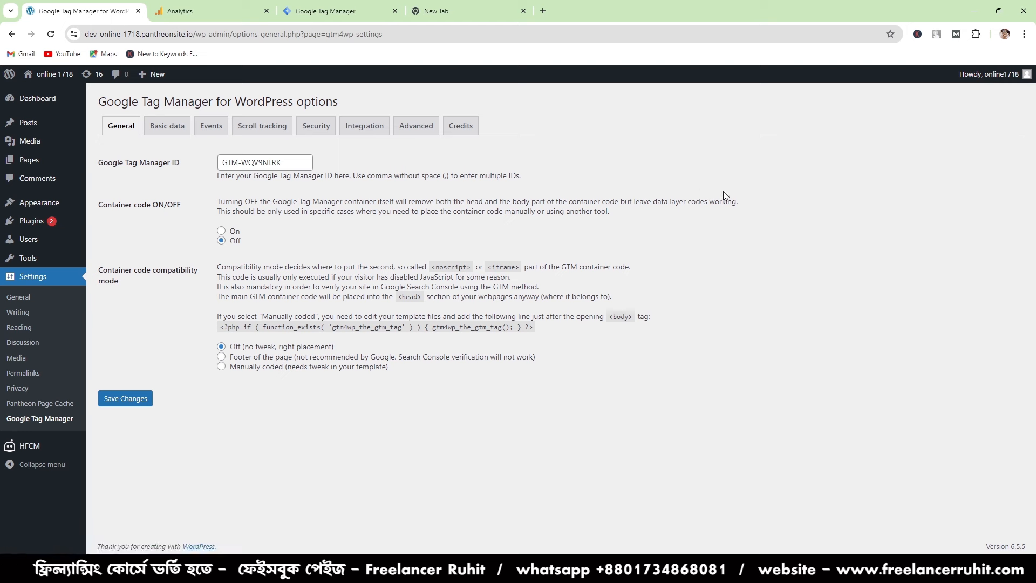
pyautogui.click(222, 231)
pyautogui.click(123, 408)
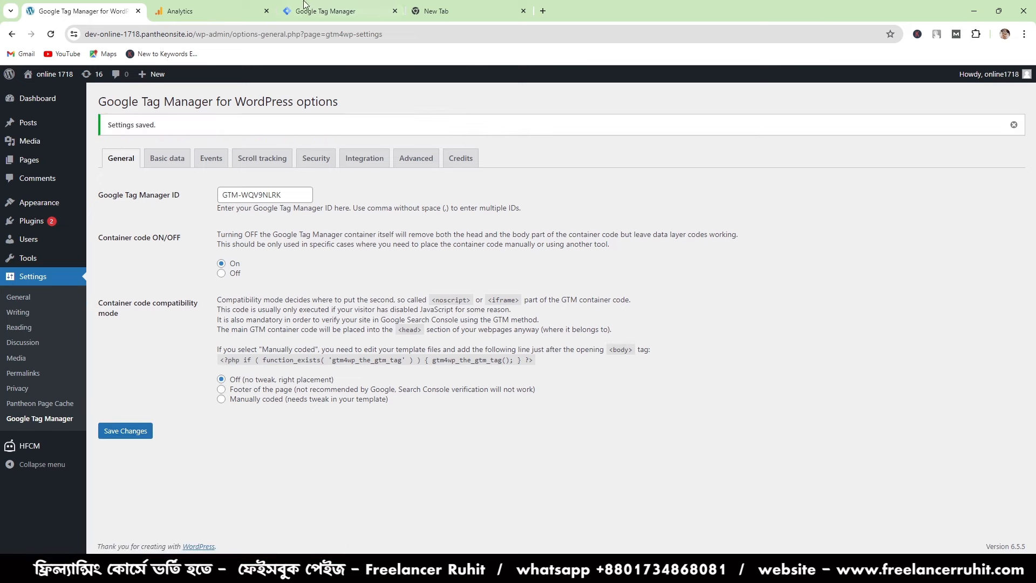
# - Switch back to Google Tag Manager and close the container's installation instructions
pyautogui.click(187, 5)
pyautogui.click(301, 4)
pyautogui.click(237, 5)
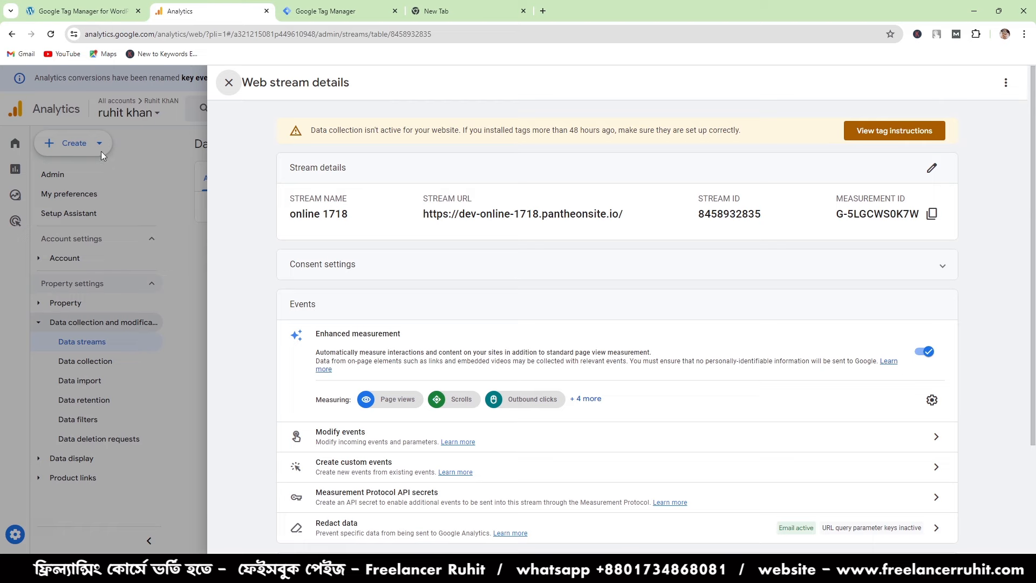
pyautogui.click(305, 6)
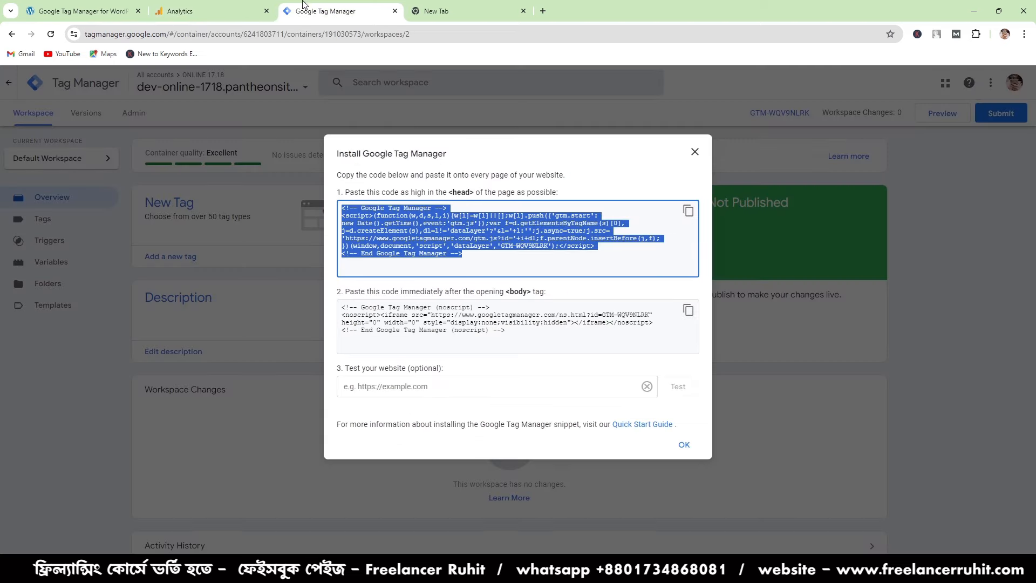
pyautogui.click(696, 153)
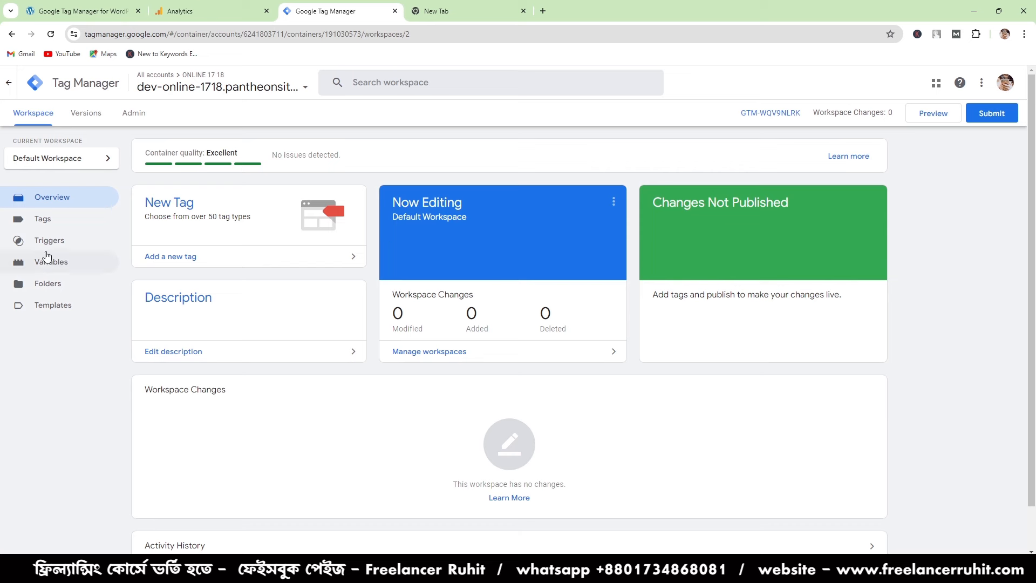
# - Start a new tag in the container and name it "GOOGLE ANALYTICS Tag"
pyautogui.click(51, 222)
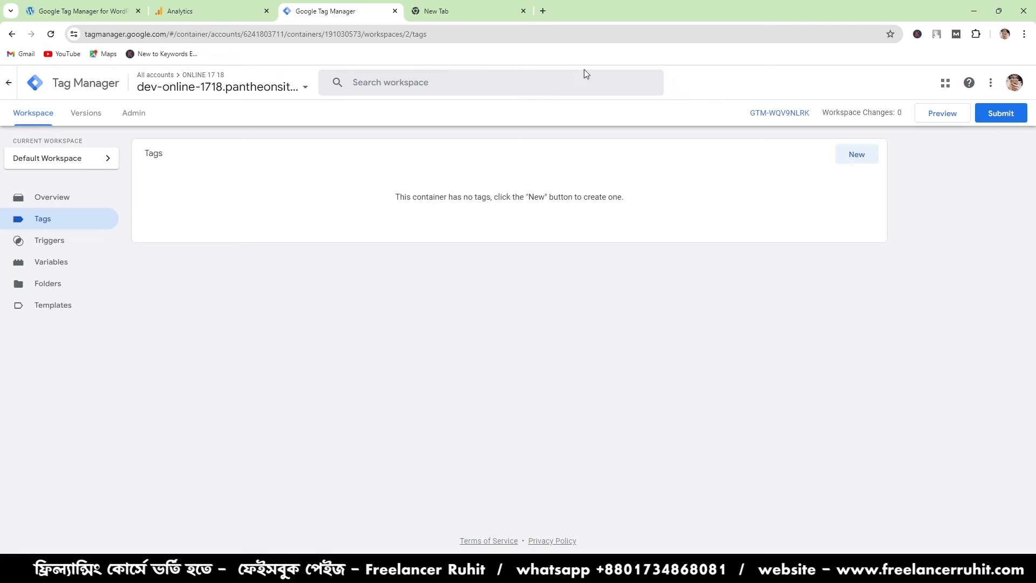
pyautogui.click(854, 161)
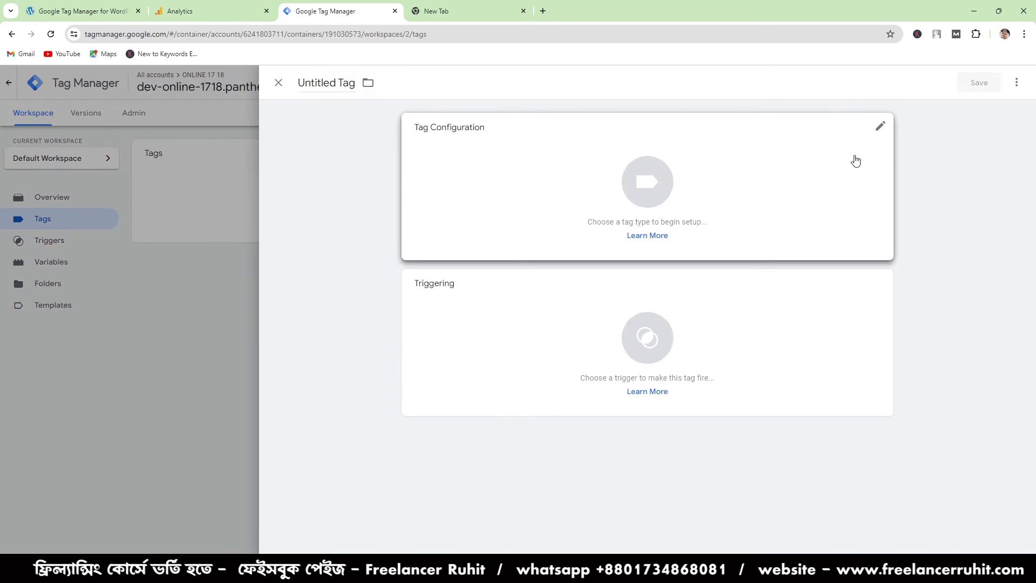
pyautogui.click(338, 82)
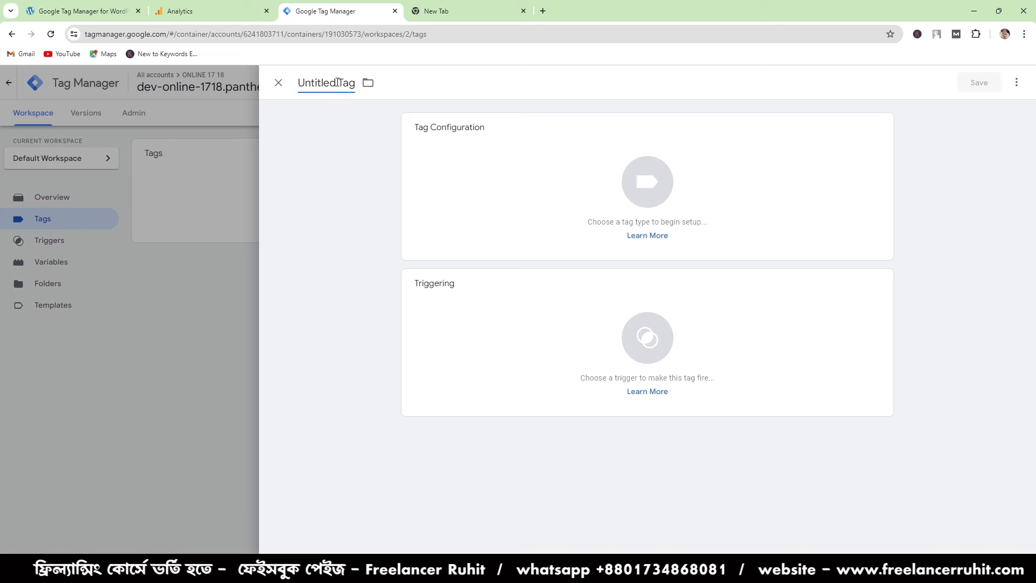
pyautogui.press('BackSpace')
pyautogui.press('BackSpace')
pyautogui.press('BackSpace')
pyautogui.press('BackSpace')
pyautogui.press('BackSpace')
pyautogui.press('BackSpace')
pyautogui.press('BackSpace')
pyautogui.press('BackSpace')
pyautogui.press('BackSpace')
pyautogui.write('GOOGLE')
pyautogui.press('BackSpace')
pyautogui.write('ANAL')
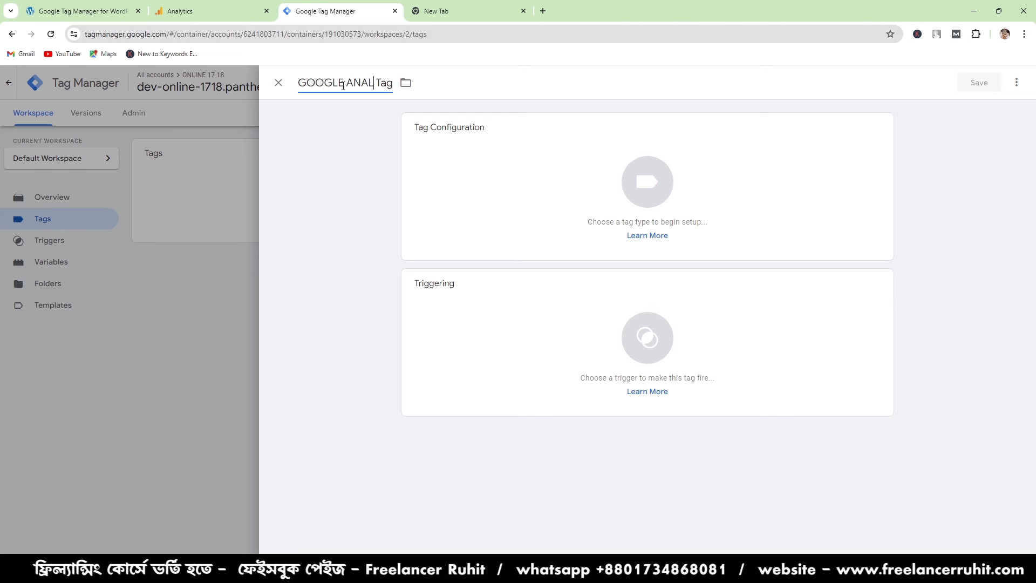
pyautogui.write('YTICS')
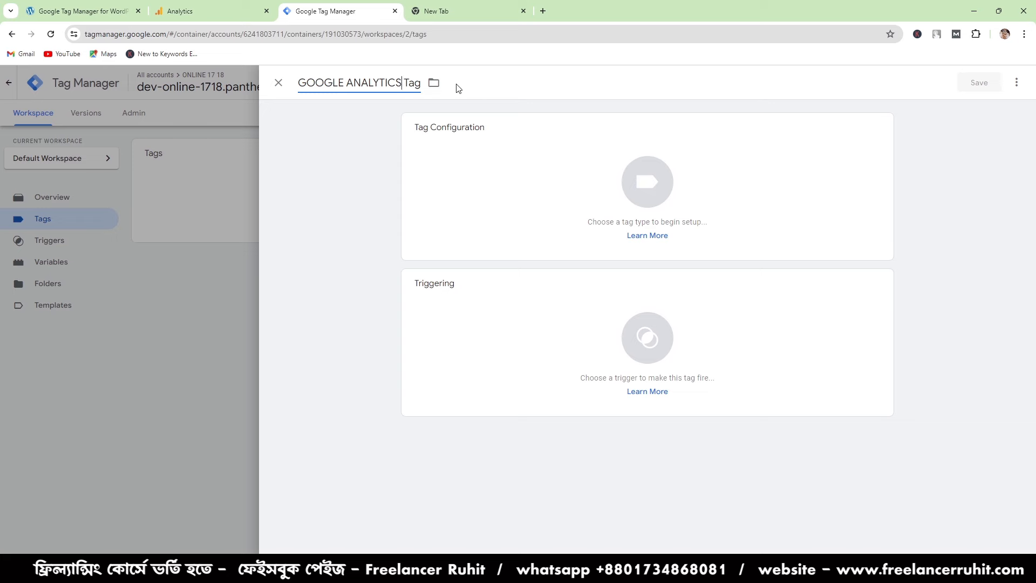
# - Set the new tag's type to Google Tag from the Google Analytics tag types
pyautogui.click(617, 170)
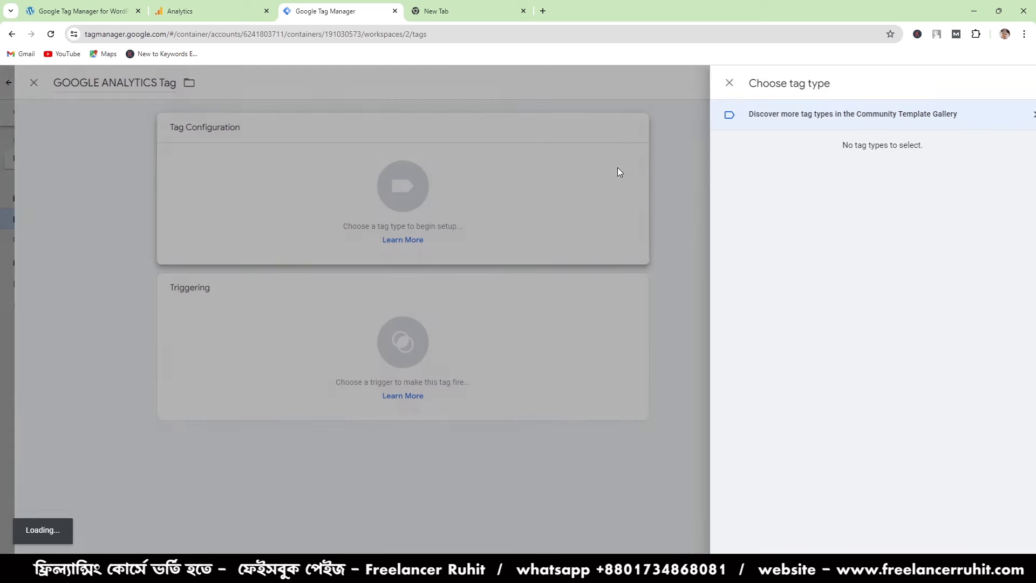
pyautogui.click(782, 176)
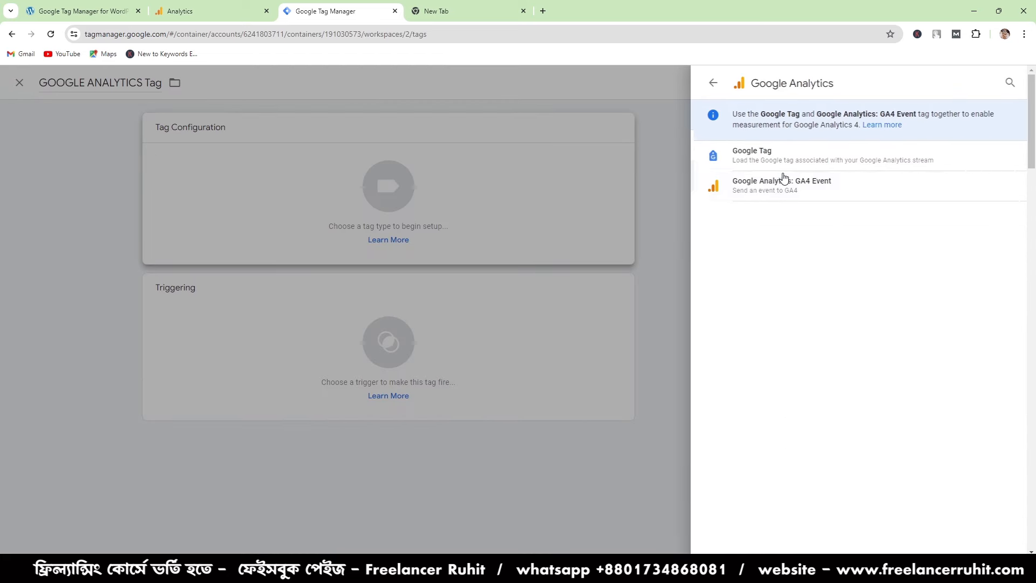
pyautogui.click(784, 161)
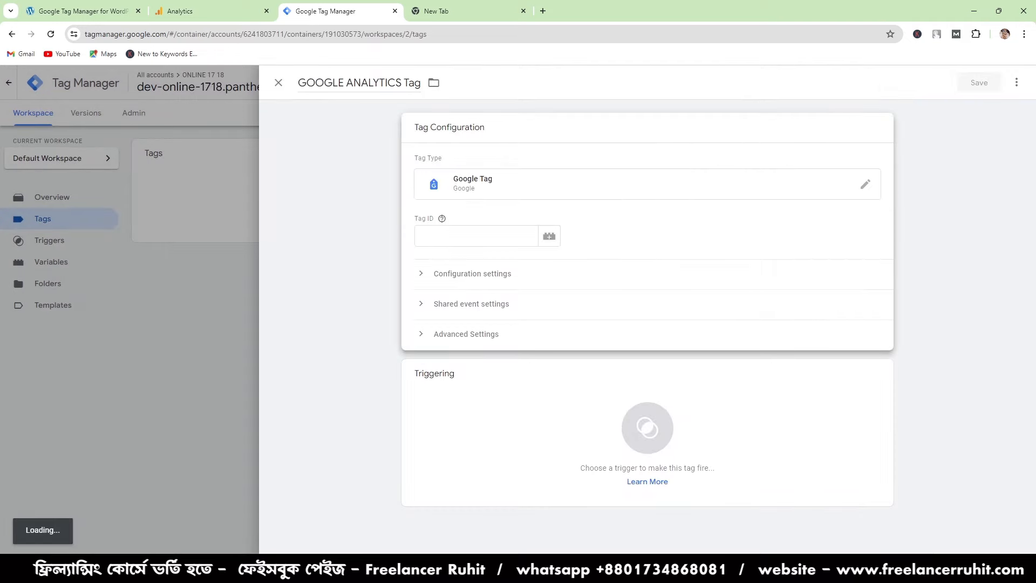
# - Look for the tag ID in Google Analytics by viewing the online 1718 web stream's manual installation snippet, and close the instructions
pyautogui.click(459, 234)
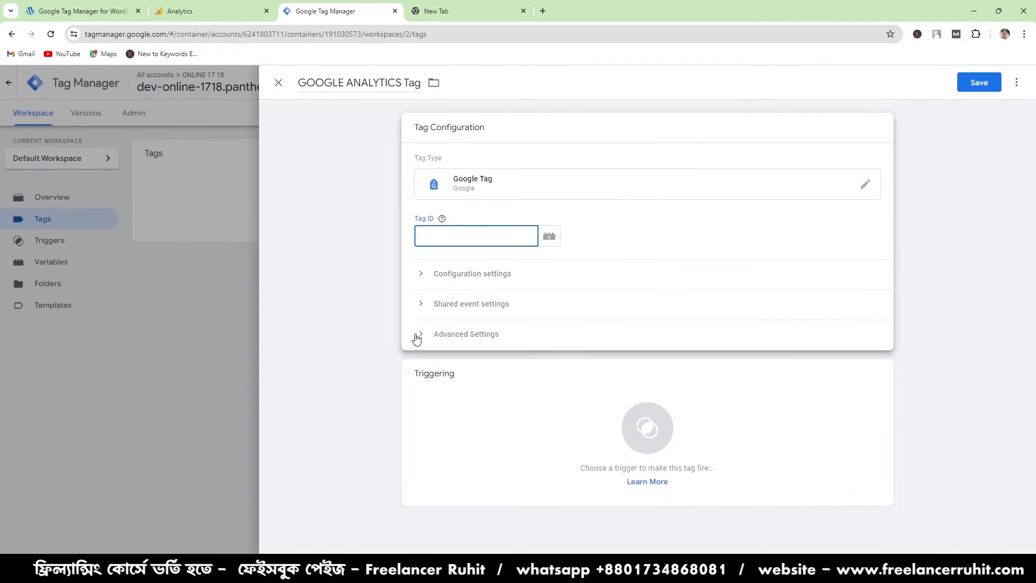
pyautogui.click(199, 5)
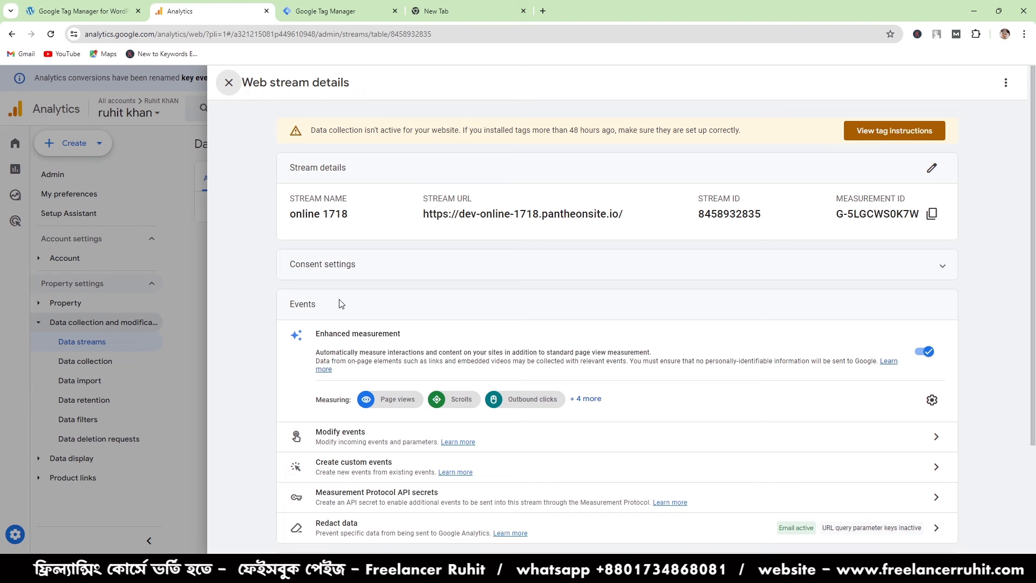
pyautogui.scroll(-3, 721, 361)
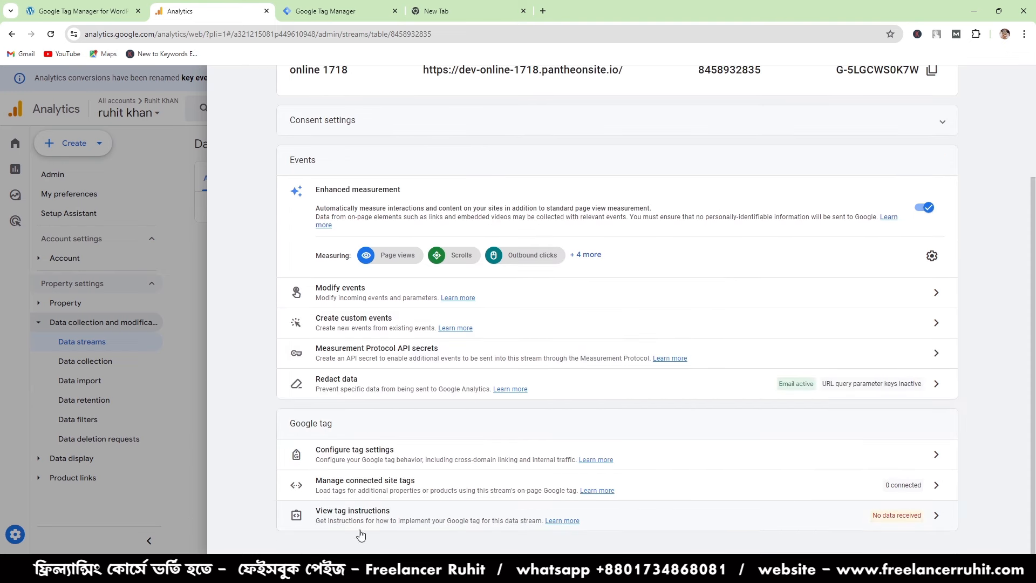
pyautogui.click(938, 519)
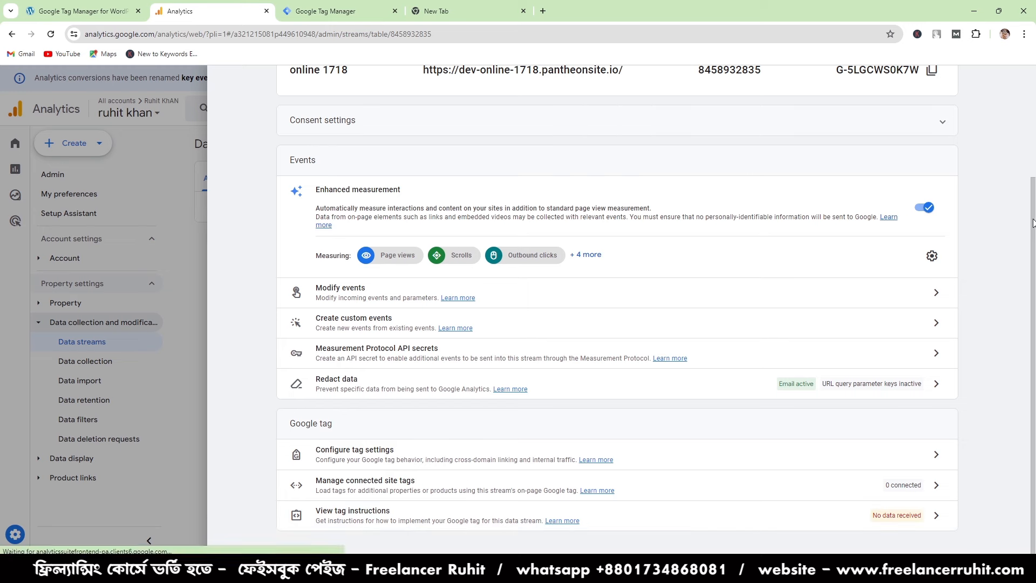
pyautogui.click(350, 6)
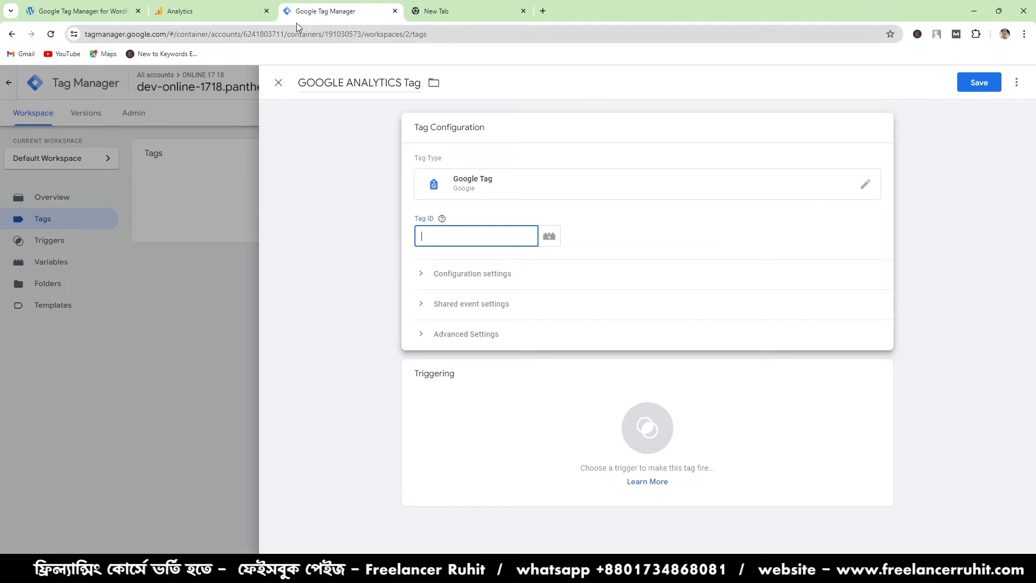
pyautogui.click(249, 12)
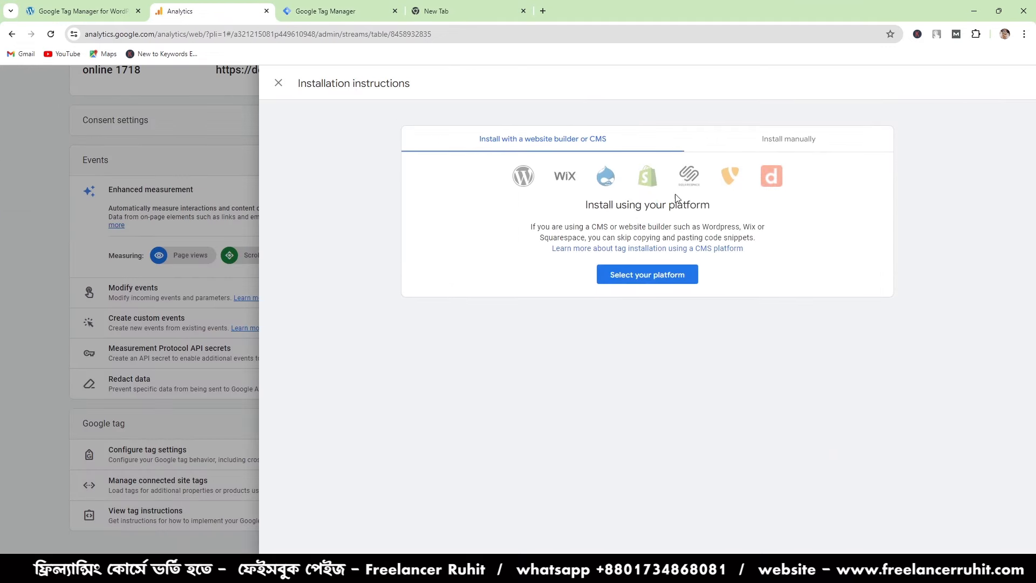
pyautogui.click(813, 139)
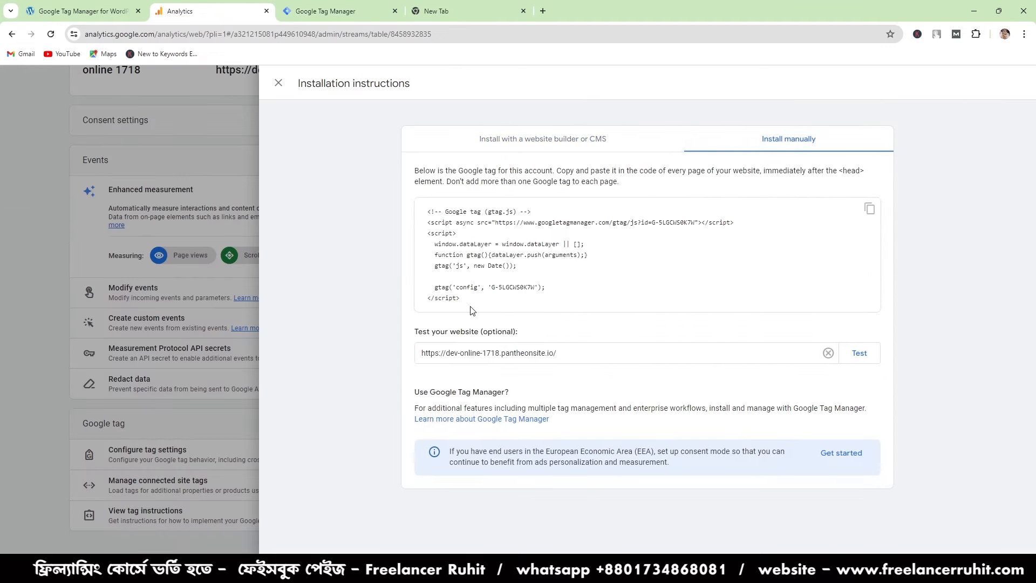
pyautogui.moveTo(471, 311); pyautogui.dragTo(417, 219)
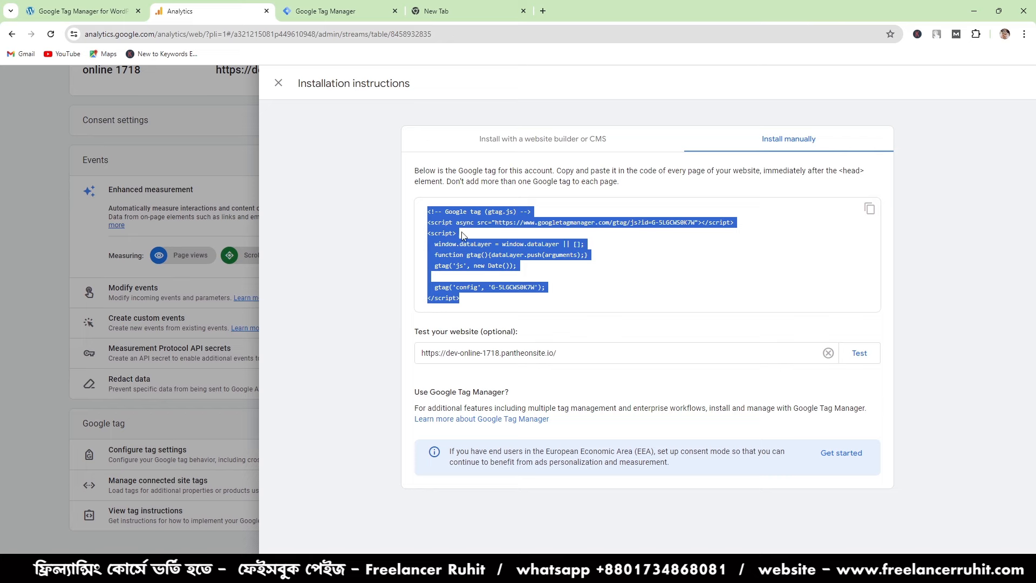
pyautogui.click(279, 83)
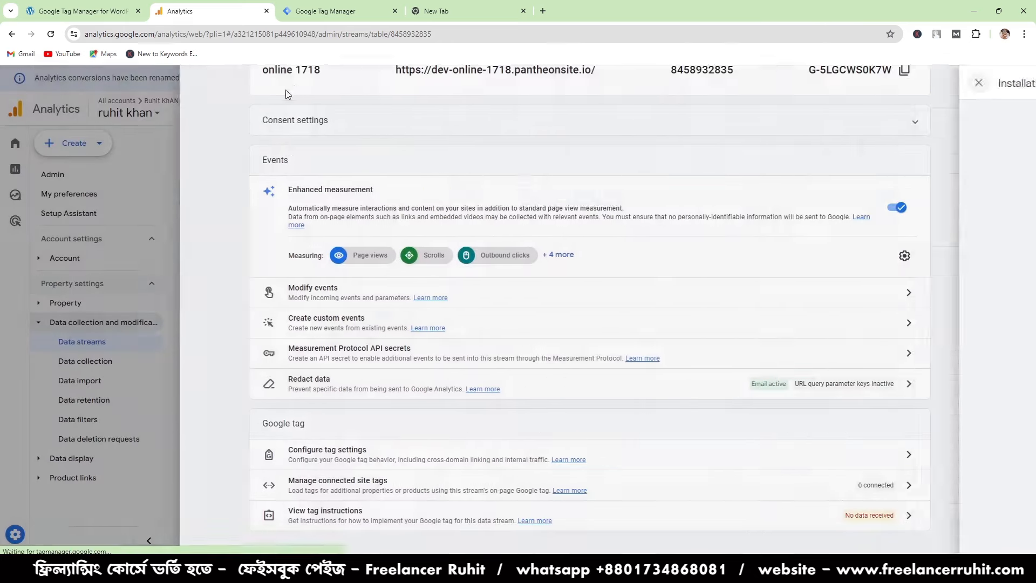
# - Copy the online 1718 stream's measurement ID from Google Analytics and enter G-5LGCWS0K7W as the tag ID in Google Tag Manager
pyautogui.scroll(3, 534, 215)
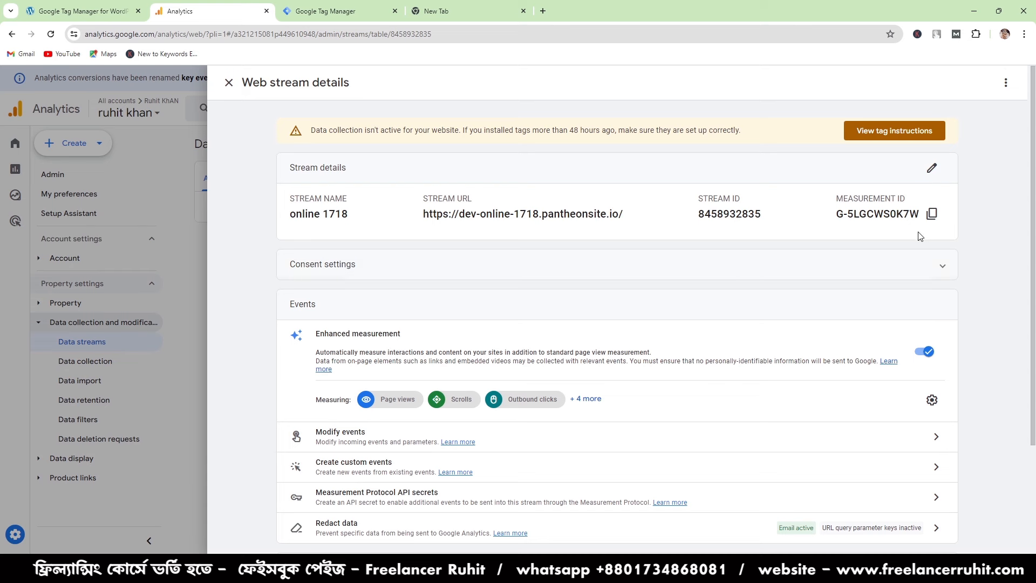
pyautogui.moveTo(831, 200); pyautogui.dragTo(916, 196)
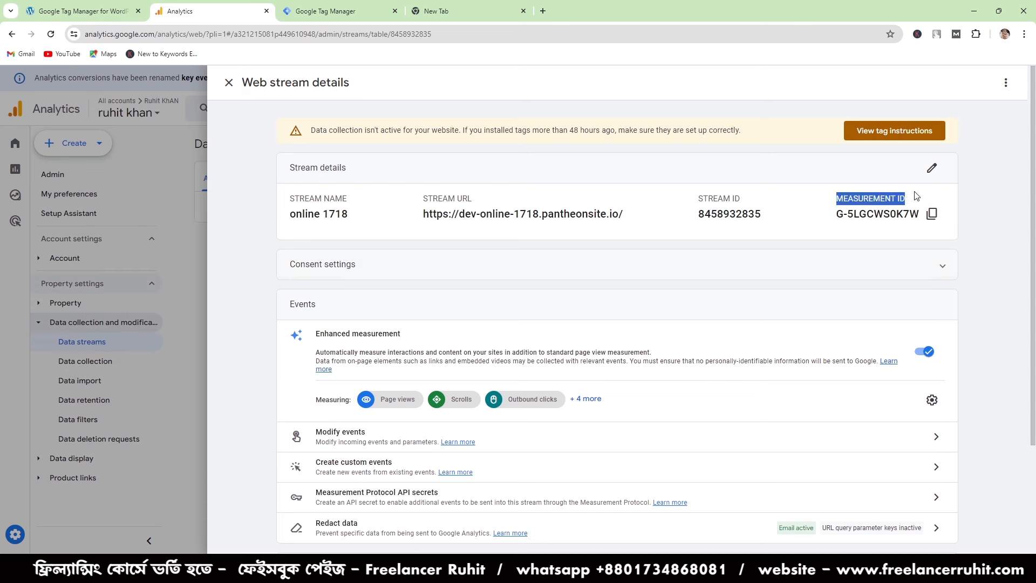
pyautogui.click(932, 215)
pyautogui.click(332, 7)
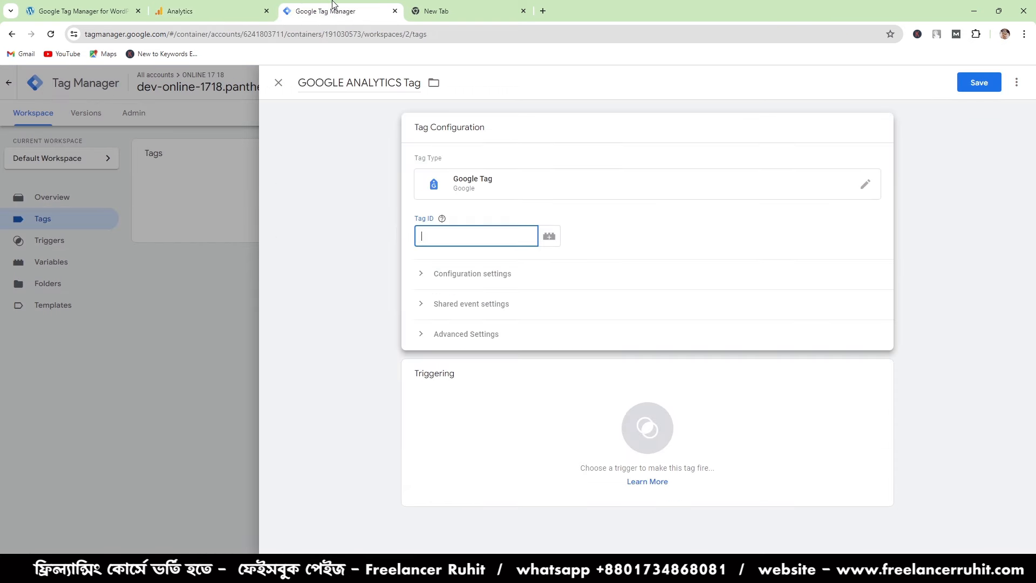
pyautogui.rightClick(444, 231)
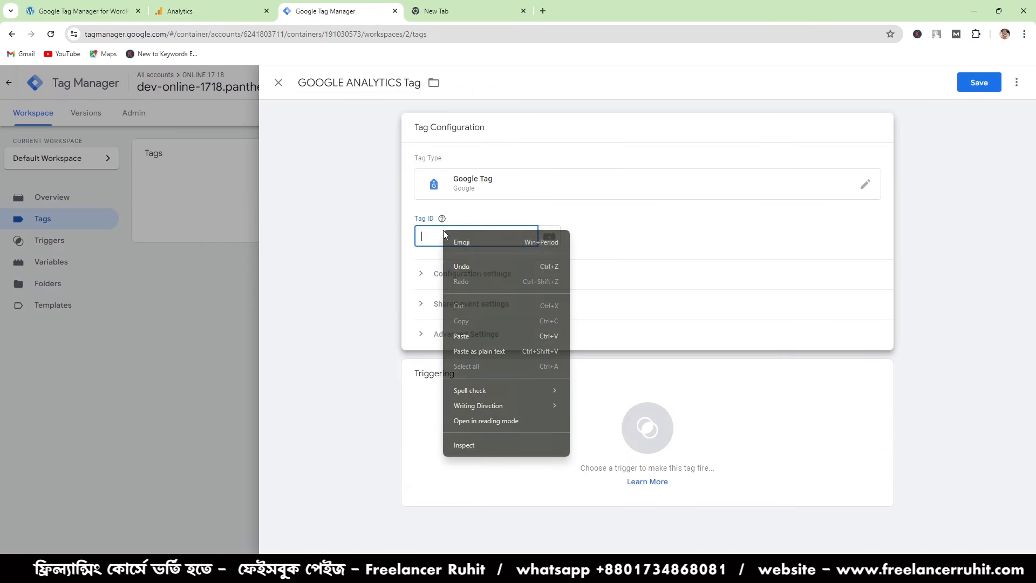
pyautogui.click(471, 325)
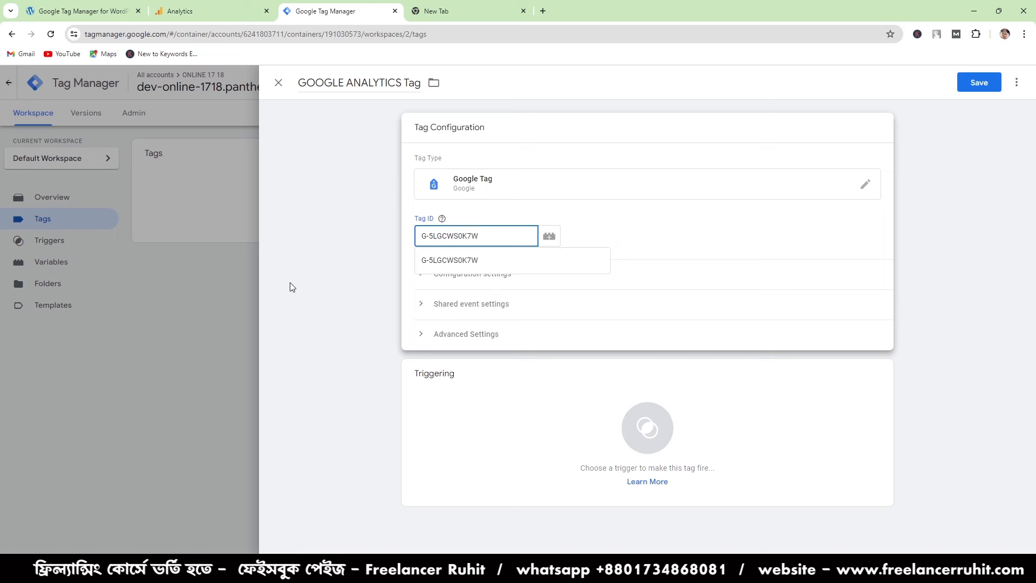
pyautogui.click(432, 260)
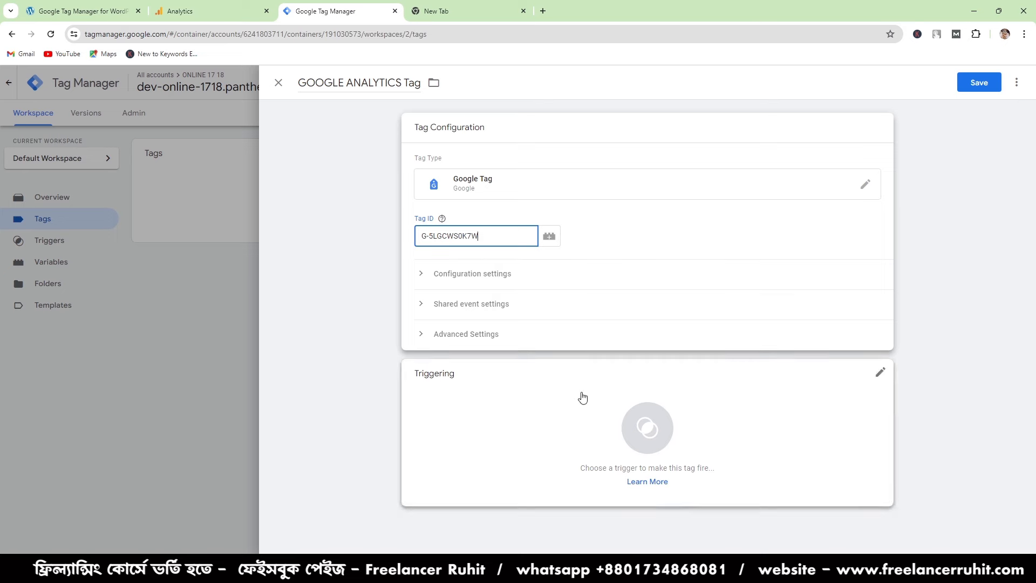
# - Set the GOOGLE ANALYTICS Tag to fire on the All Pages trigger and save the tag
pyautogui.click(672, 431)
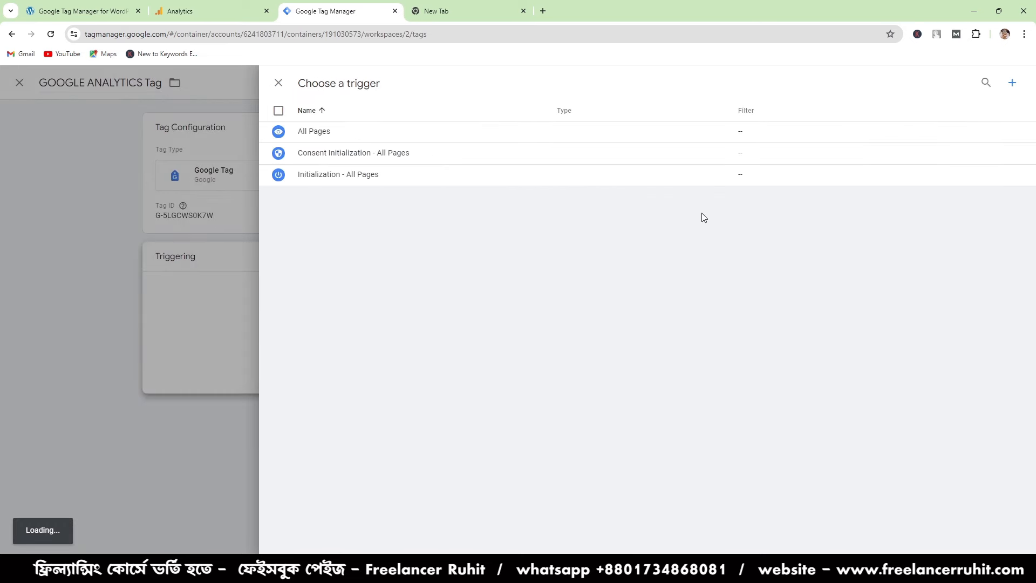
pyautogui.click(326, 135)
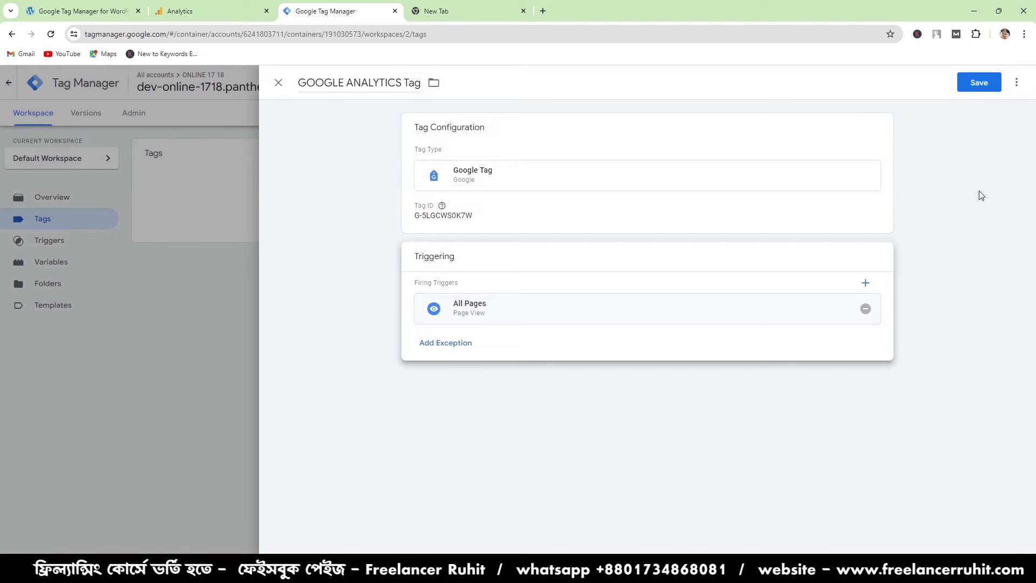
pyautogui.click(985, 85)
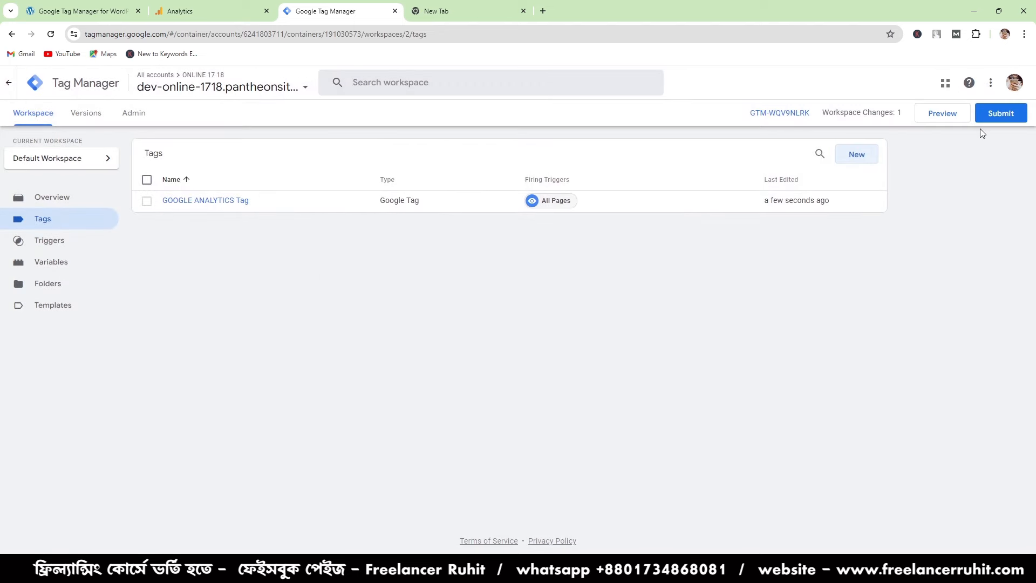
# - Publish the workspace changes to the Live environment without a version name or description, and close the version summary
pyautogui.click(999, 112)
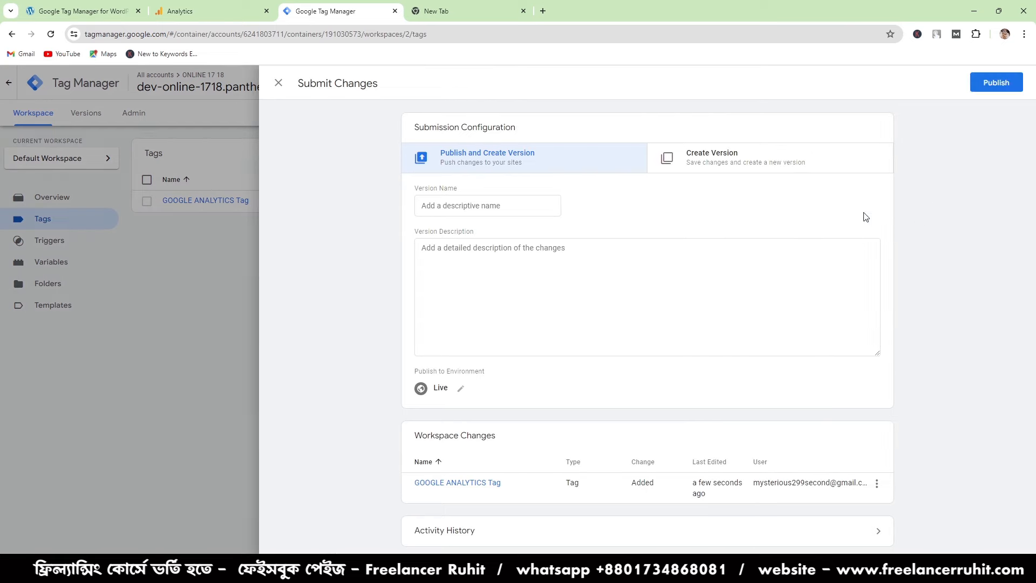
pyautogui.click(987, 86)
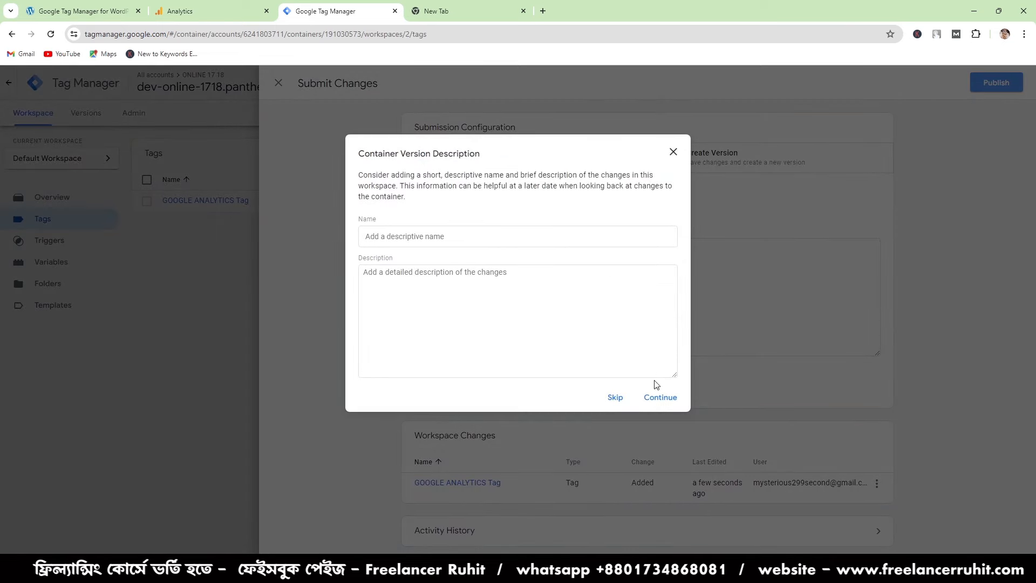
pyautogui.click(660, 397)
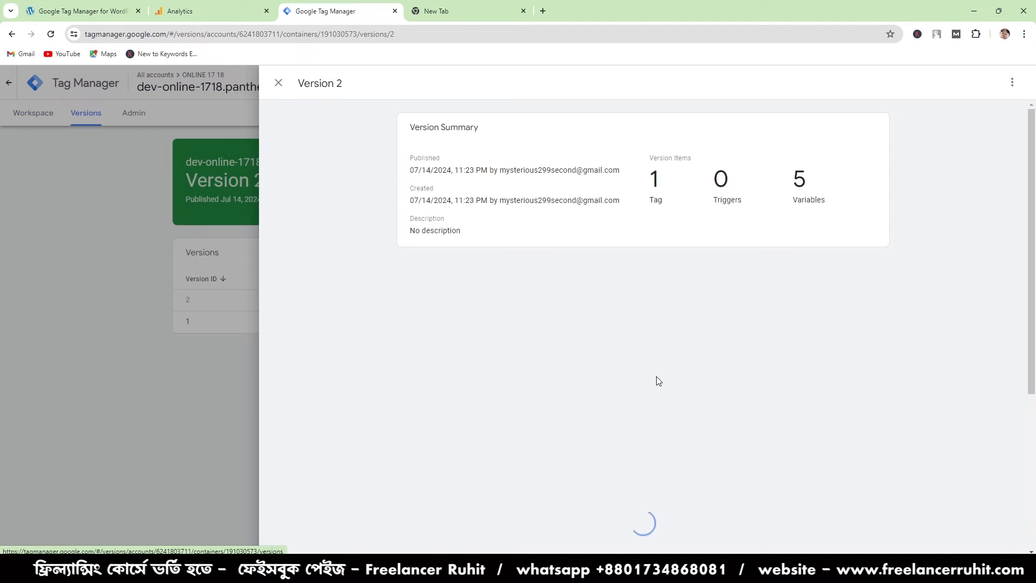
pyautogui.click(278, 82)
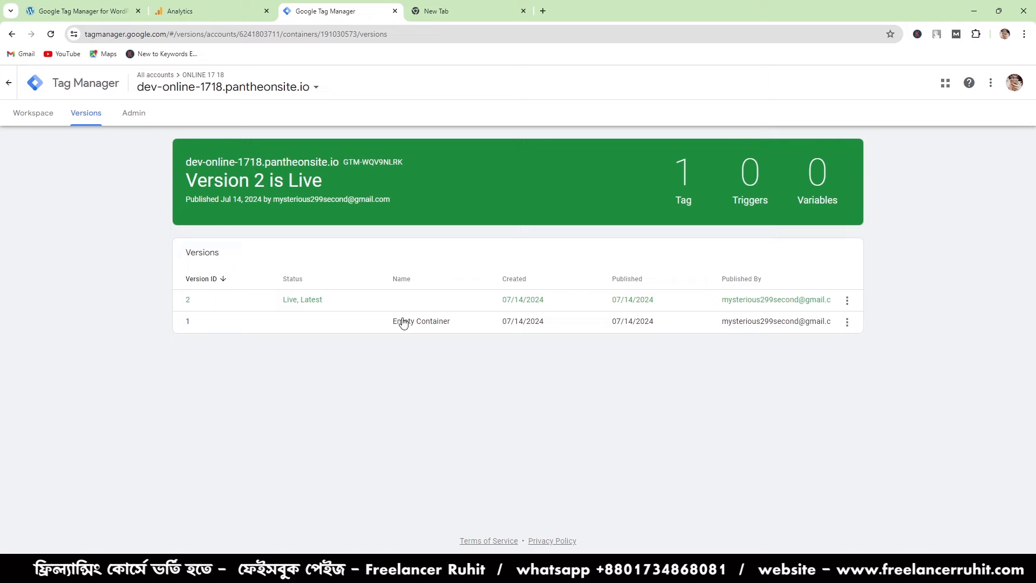
# - Switch to Google Analytics and close the online 1718 web stream details
pyautogui.click(221, 6)
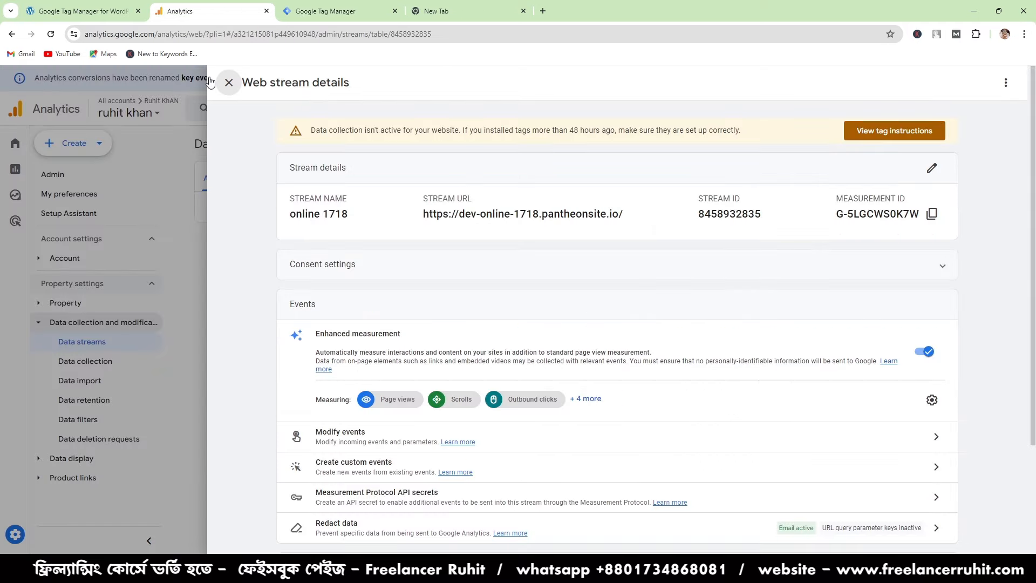
pyautogui.click(100, 7)
pyautogui.click(193, 6)
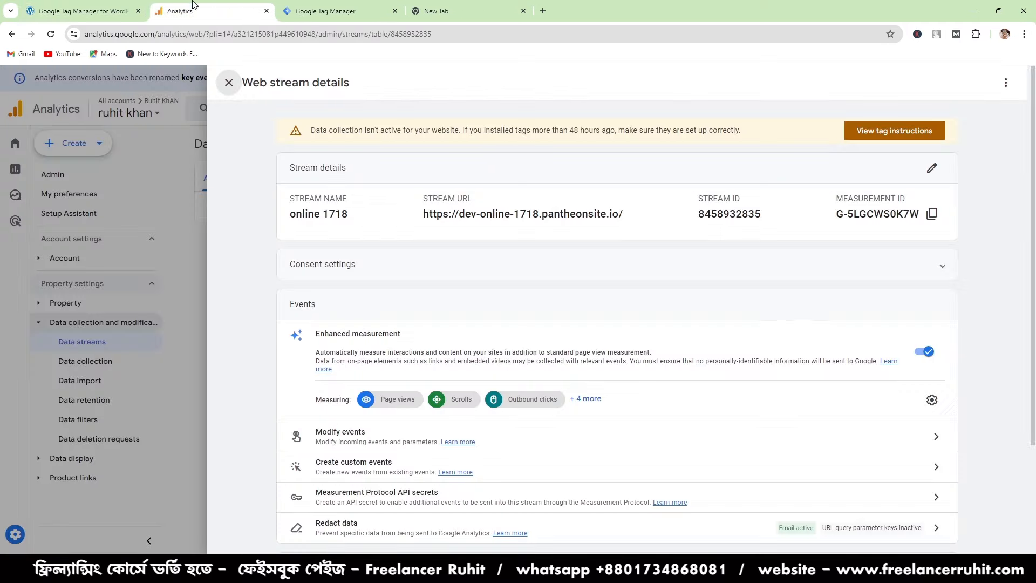
pyautogui.click(228, 82)
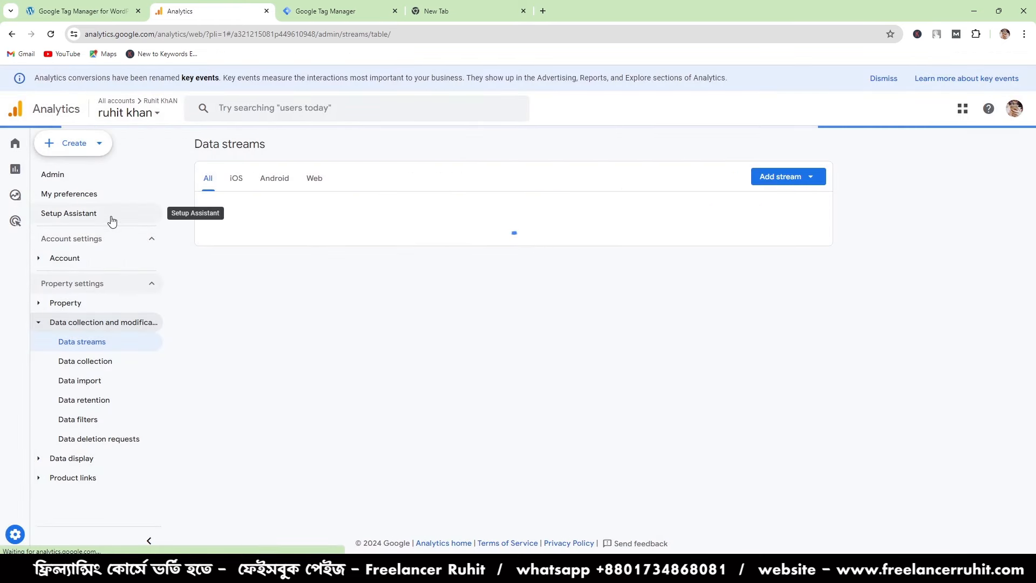
# - Review the Analytics data streams, the container's published versions in Tag Manager and the site's Google Tag Manager settings in WordPress
pyautogui.moveTo(555, 569)
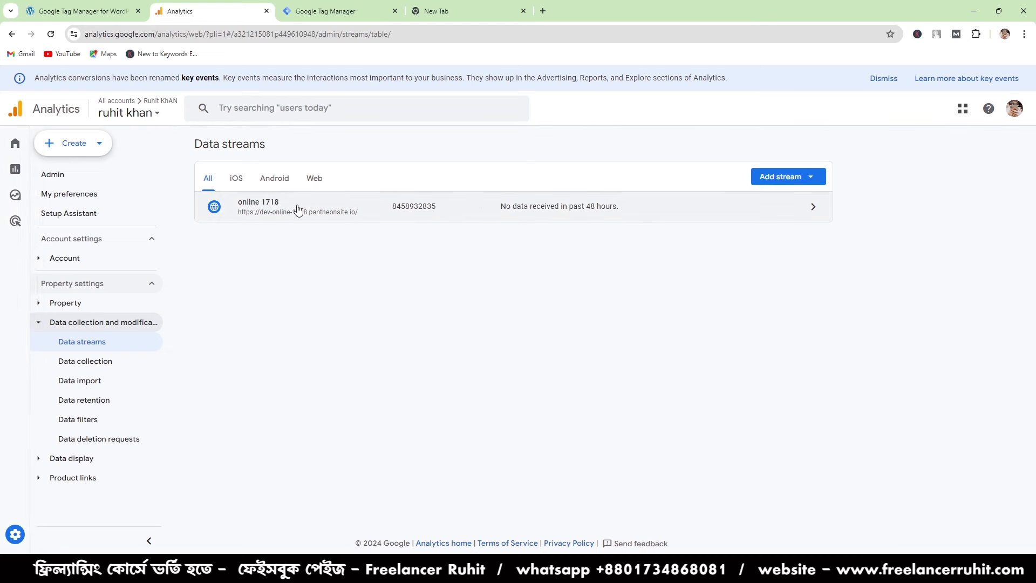
pyautogui.click(332, 11)
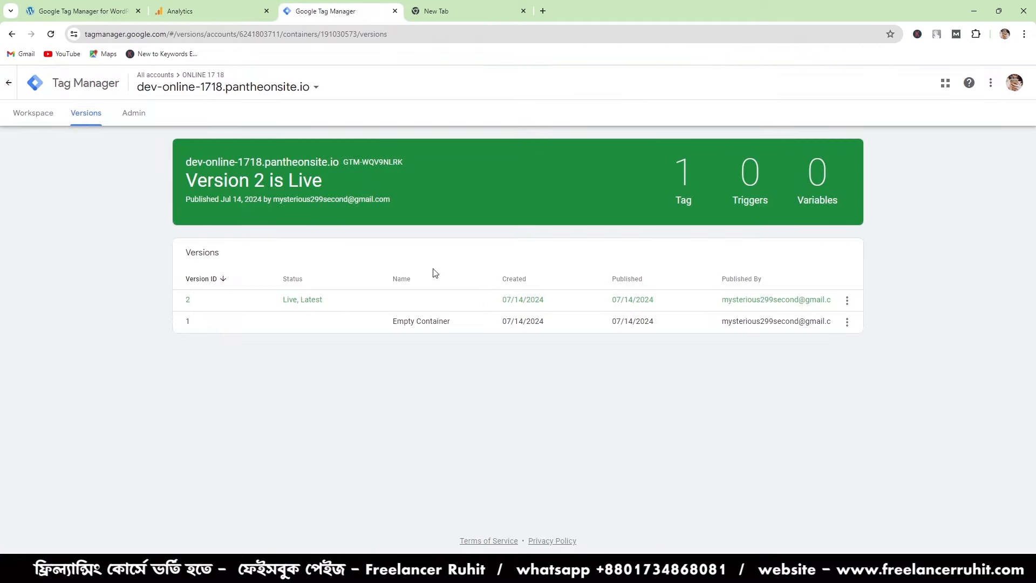
pyautogui.click(208, 6)
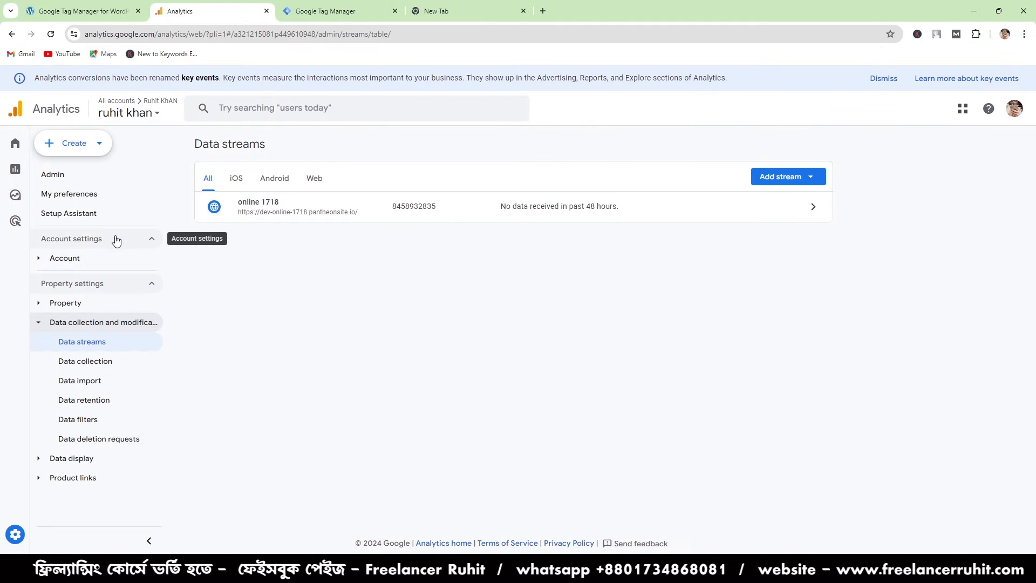
pyautogui.click(317, 5)
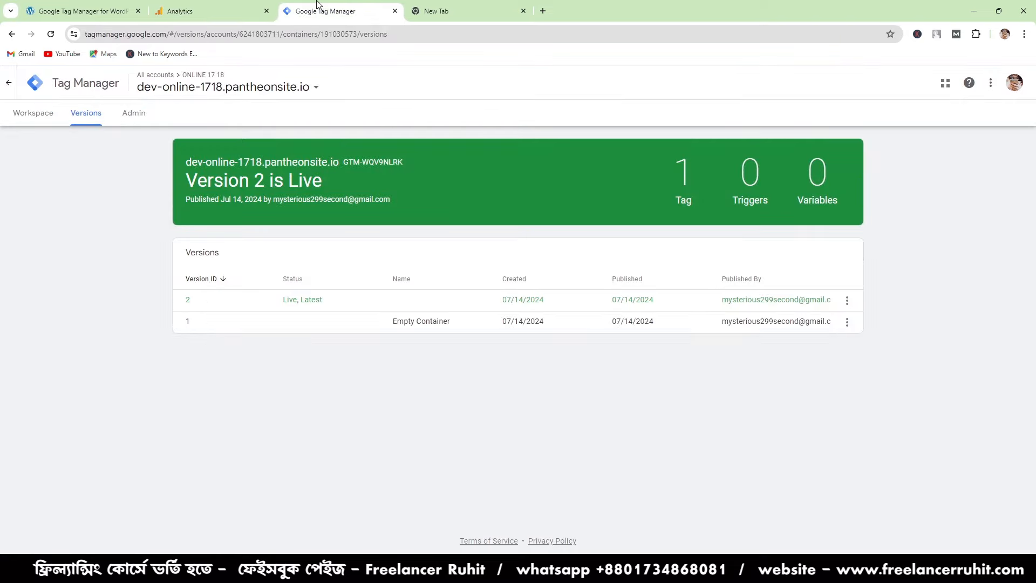
pyautogui.click(247, 5)
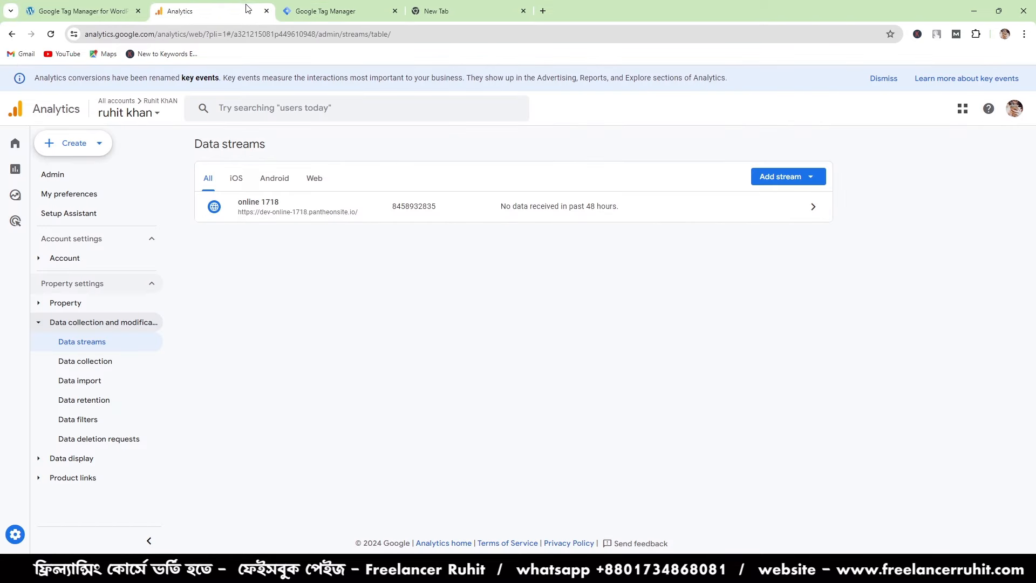
pyautogui.click(322, 5)
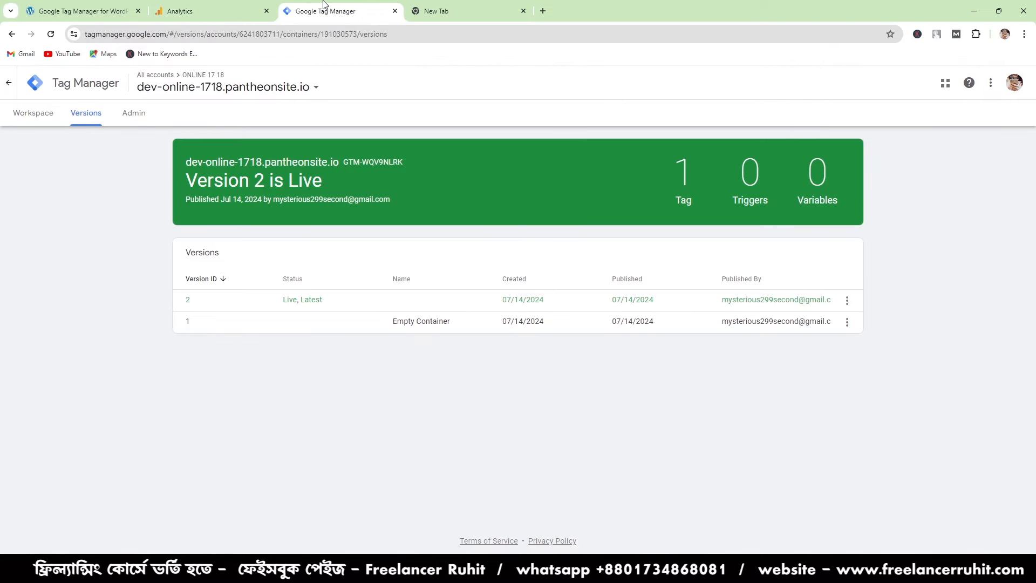
pyautogui.click(113, 7)
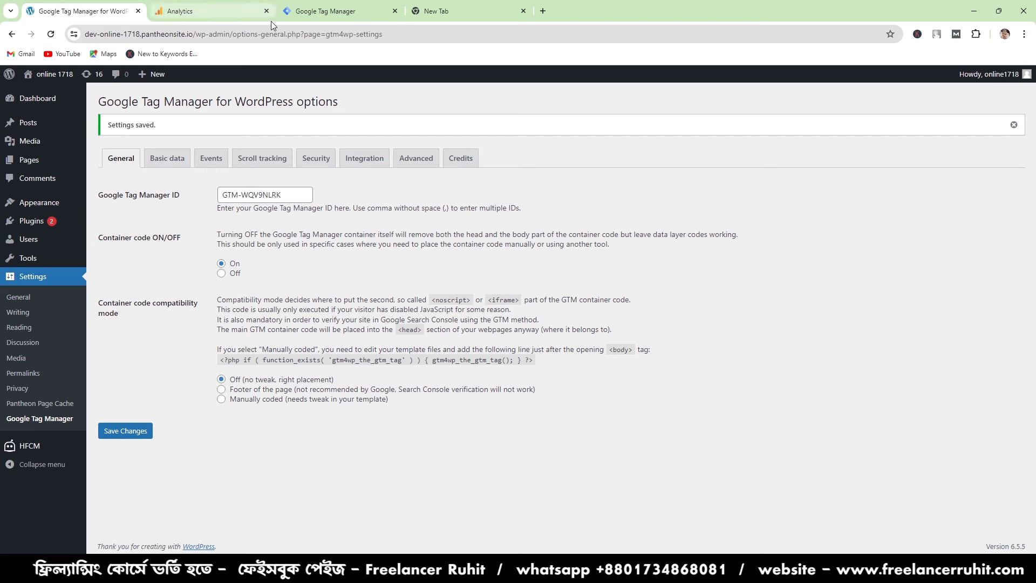
pyautogui.moveTo(271, 21)
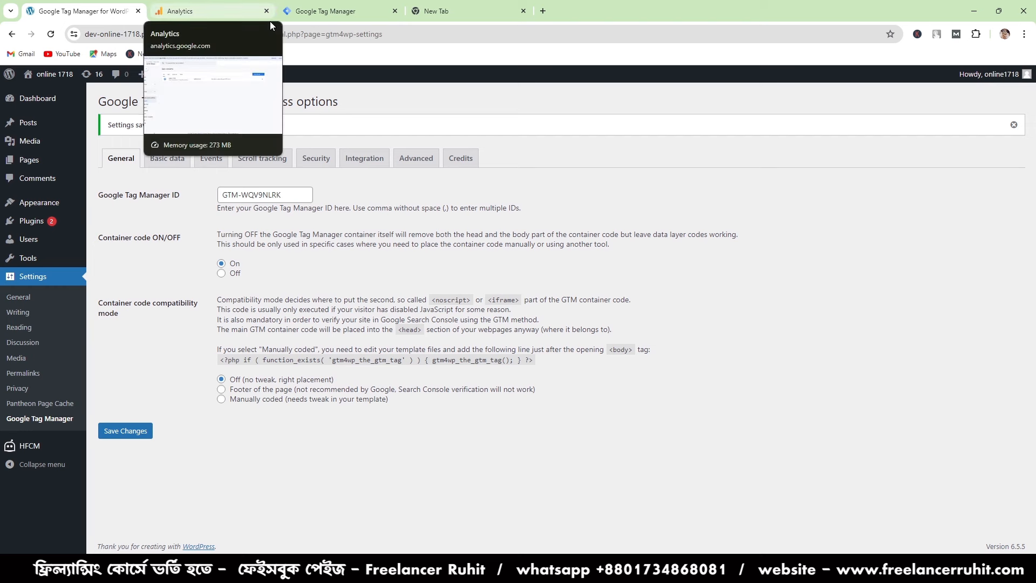
pyautogui.moveTo(20, 455)
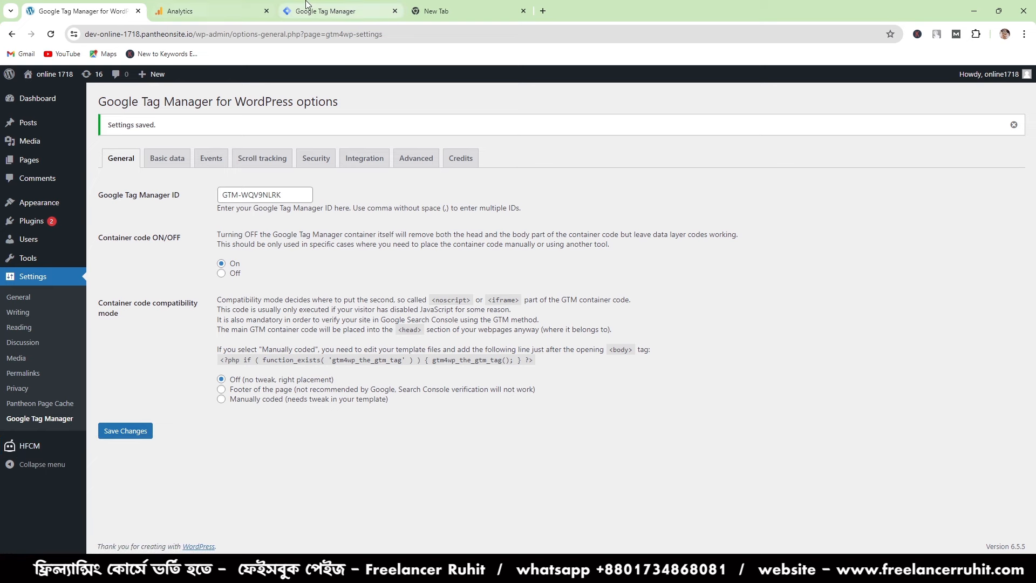
pyautogui.click(227, 9)
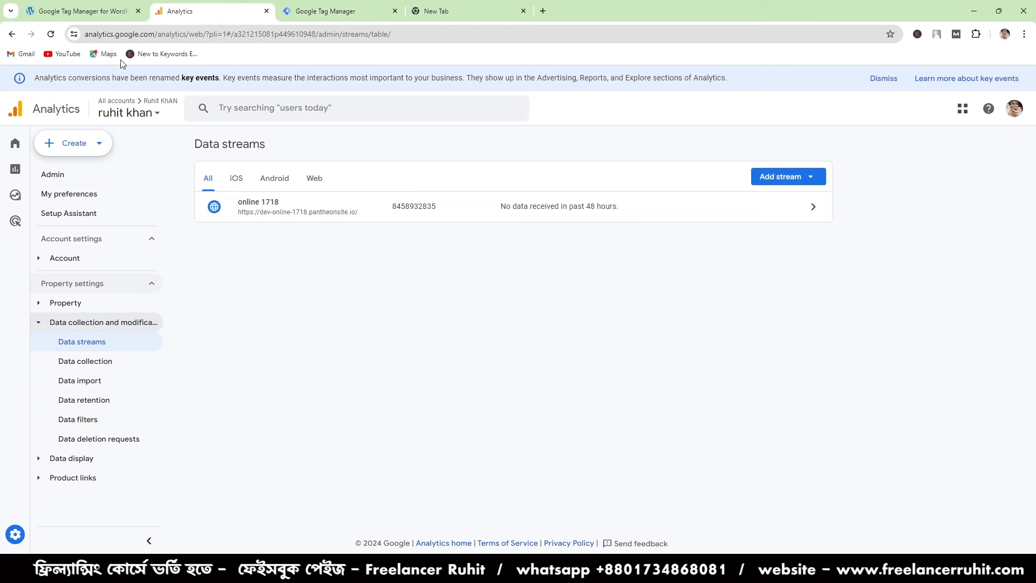
pyautogui.click(319, 6)
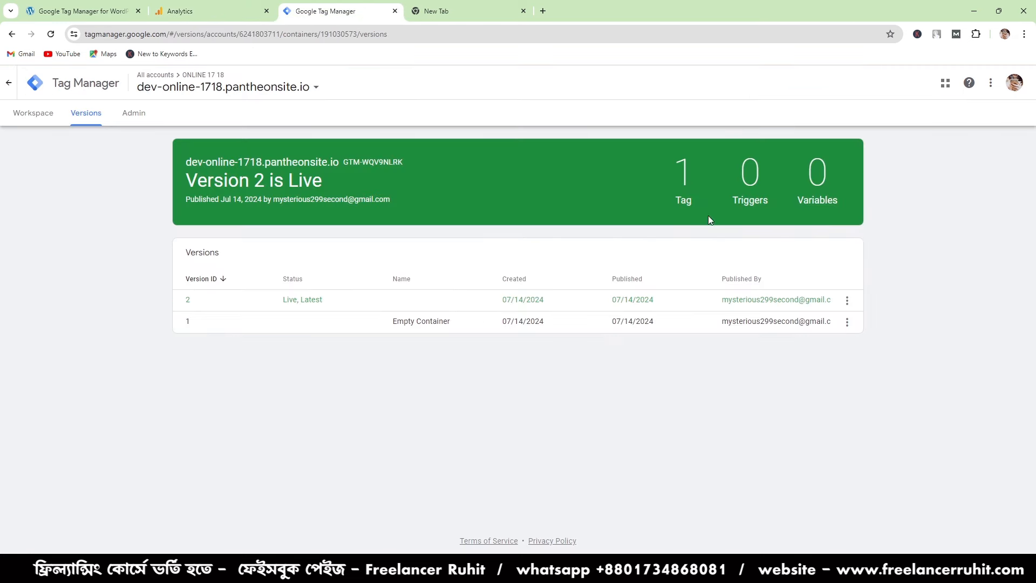
# - Switch to Google Analytics and look through the property's Home page, Reports snapshot and Explorations
pyautogui.click(236, 6)
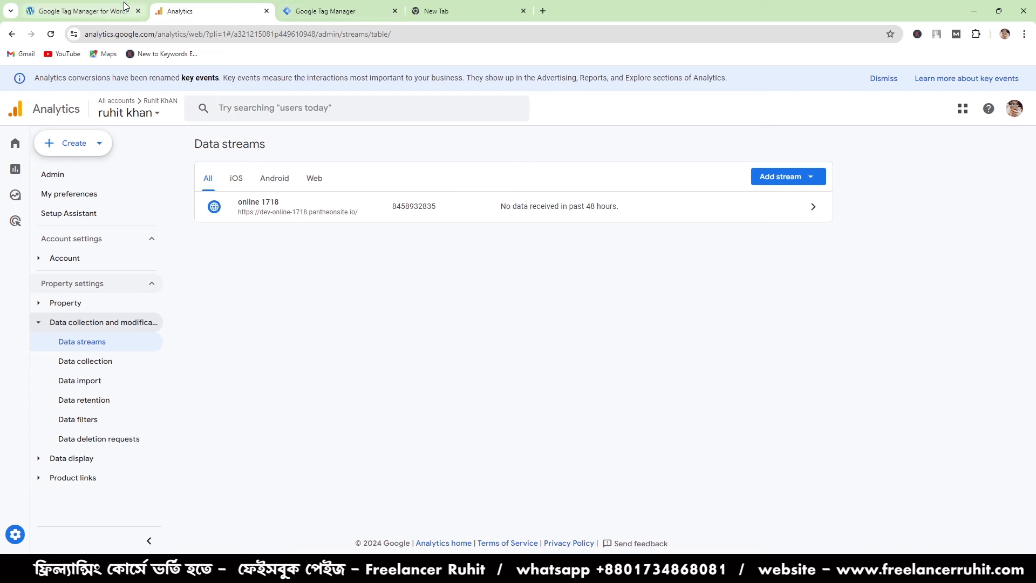
pyautogui.moveTo(67, 148)
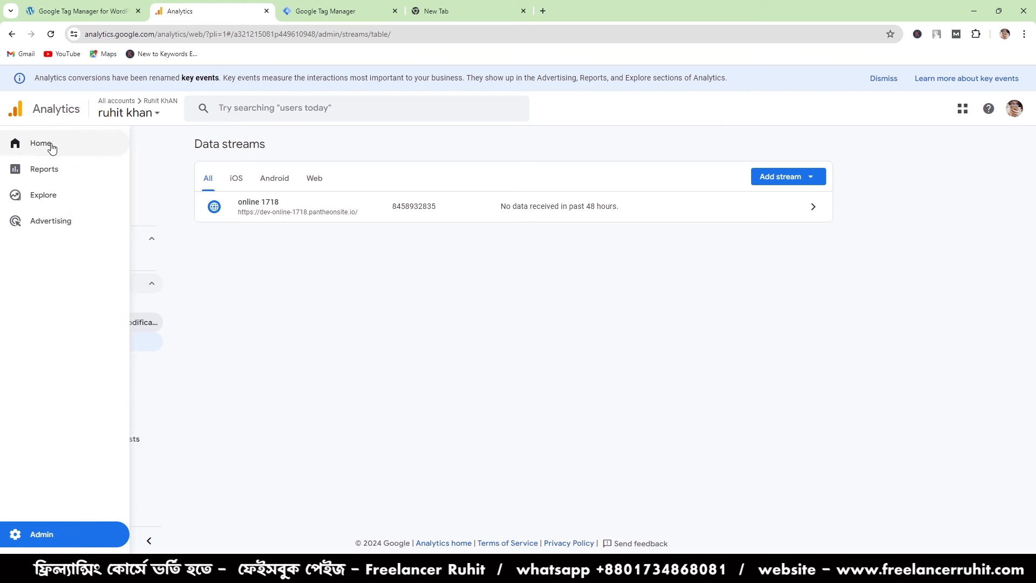
pyautogui.click(54, 144)
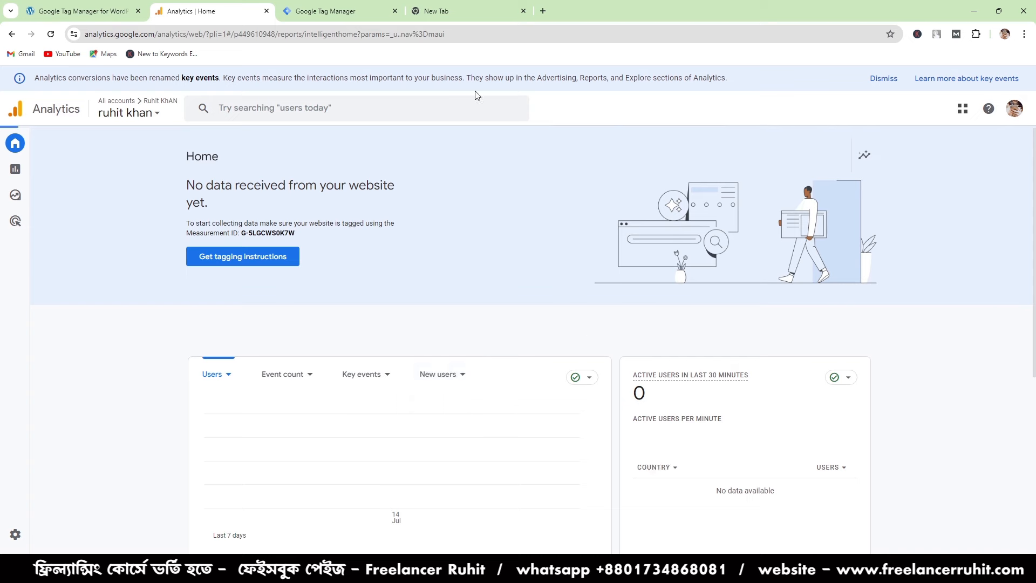
pyautogui.scroll(-5, 297, 438)
pyautogui.scroll(3, 297, 441)
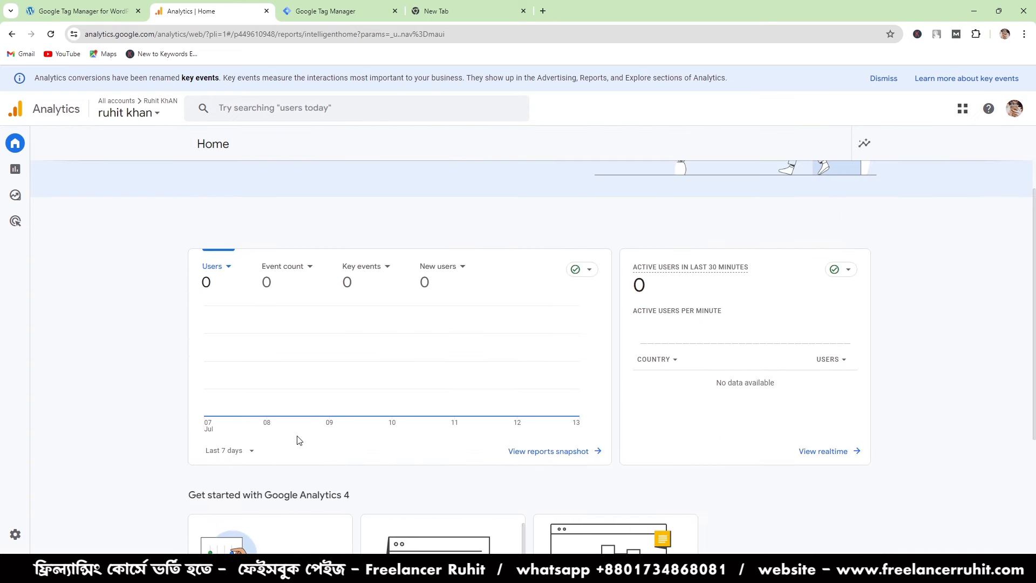
pyautogui.moveTo(13, 193)
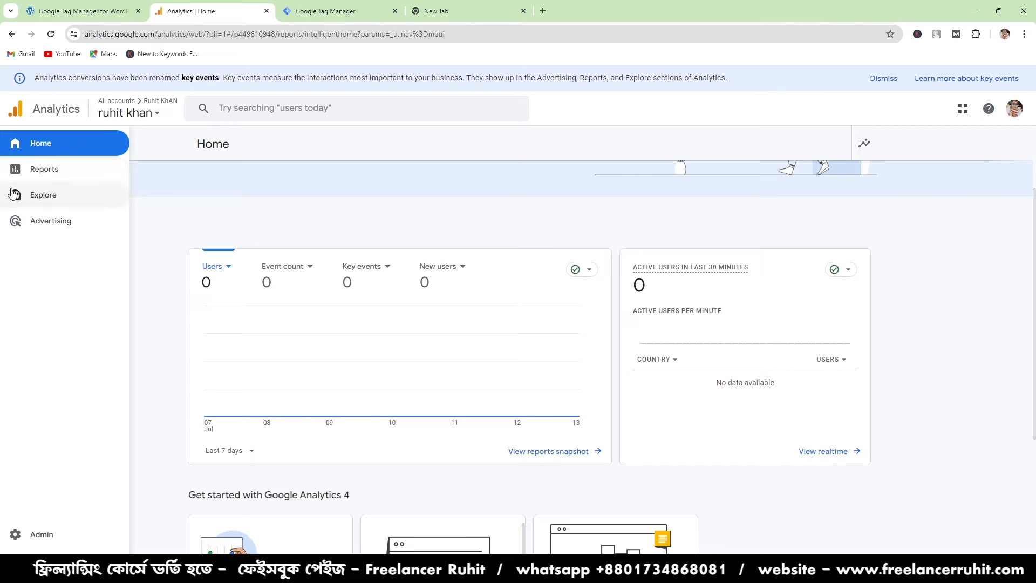
pyautogui.click(33, 168)
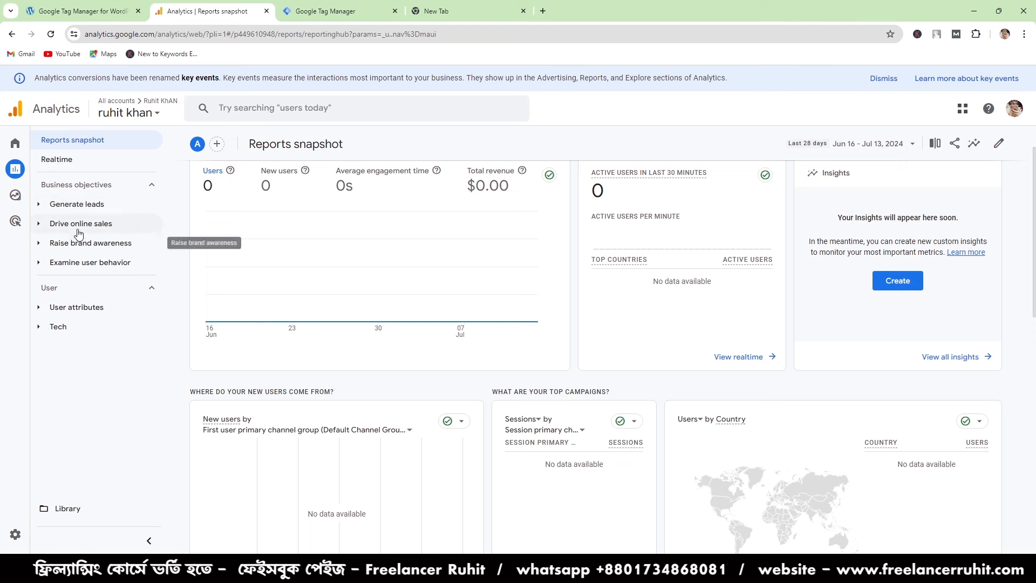
pyautogui.moveTo(18, 203)
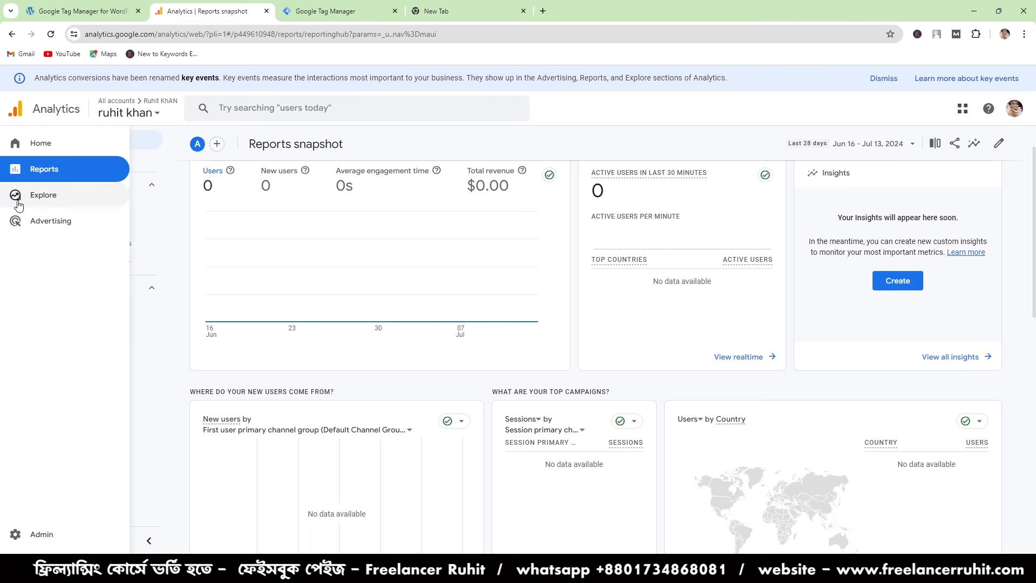
pyautogui.click(44, 196)
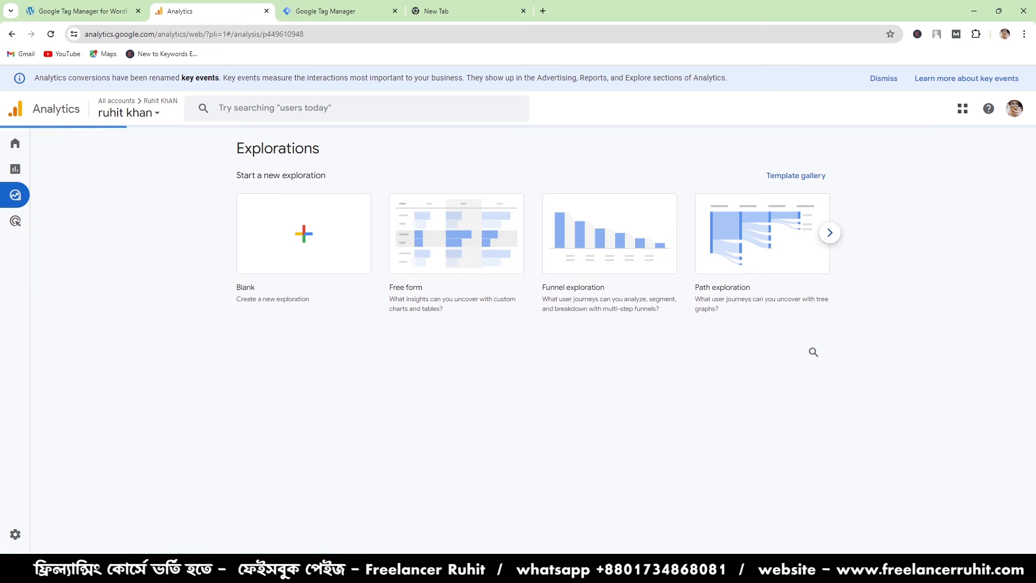
pyautogui.moveTo(3, 403)
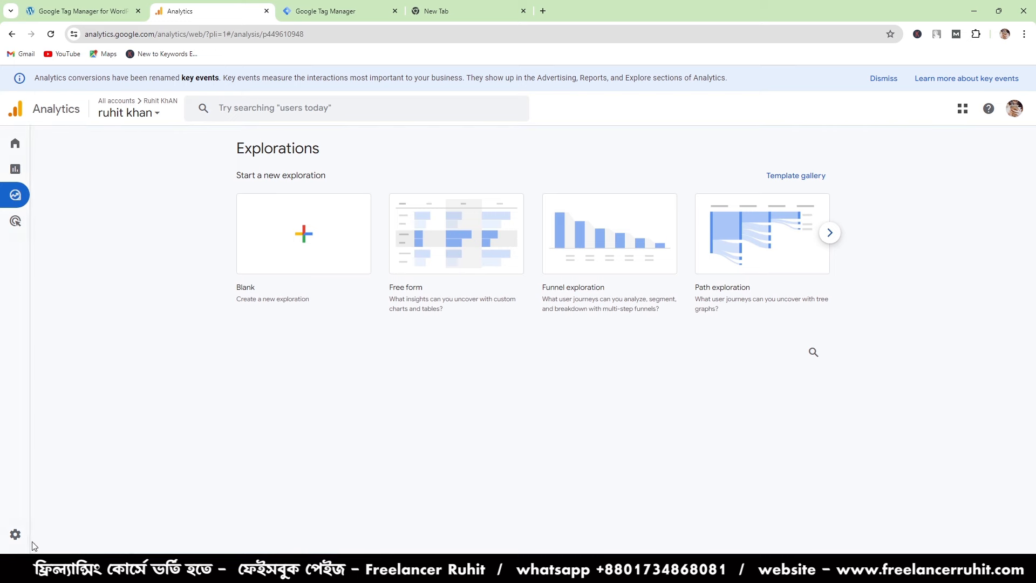
# - Go to the Admin settings and open the access management of the Analytics account
pyautogui.click(31, 535)
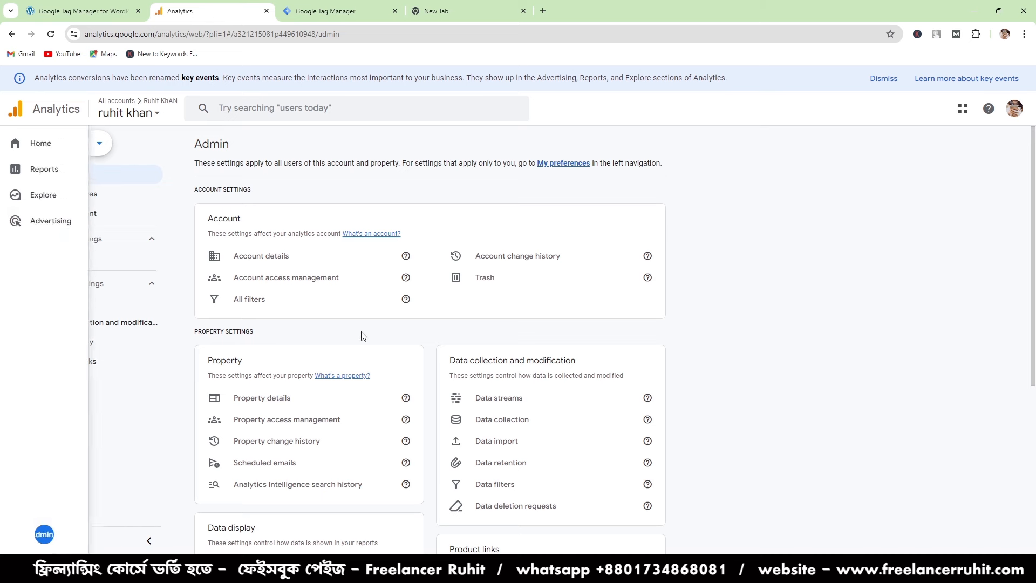
pyautogui.moveTo(31, 254)
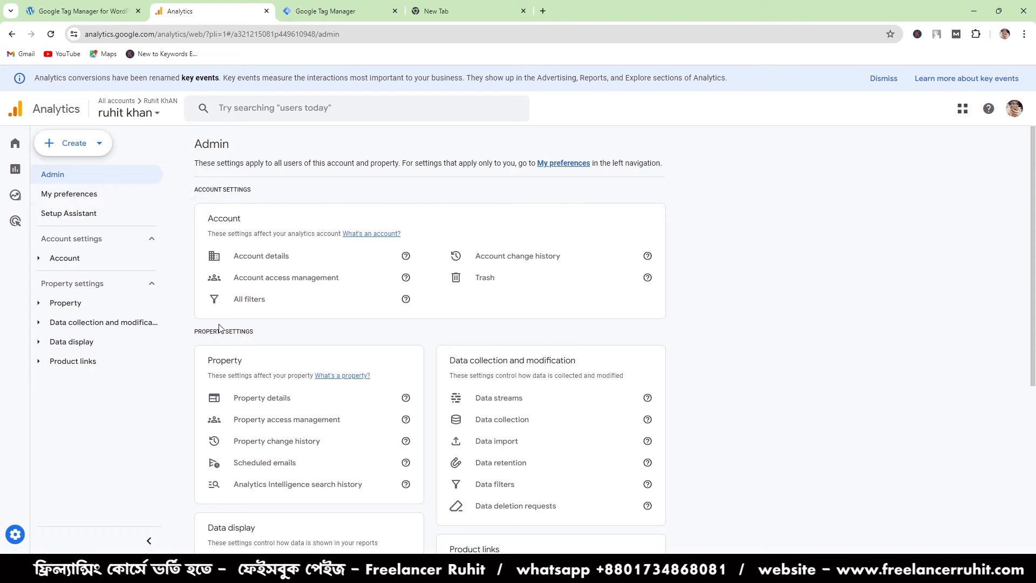
pyautogui.click(72, 267)
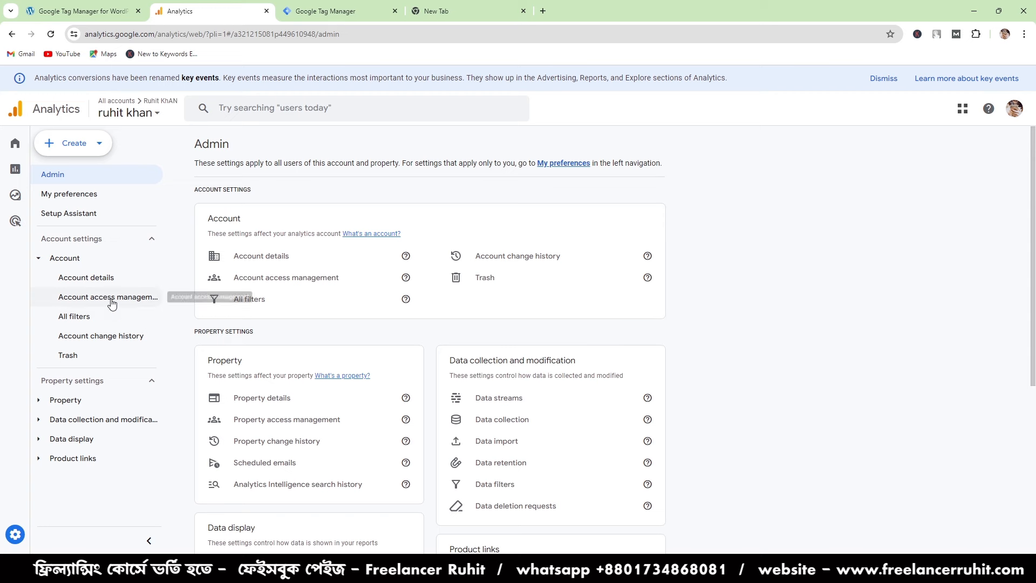
pyautogui.click(131, 301)
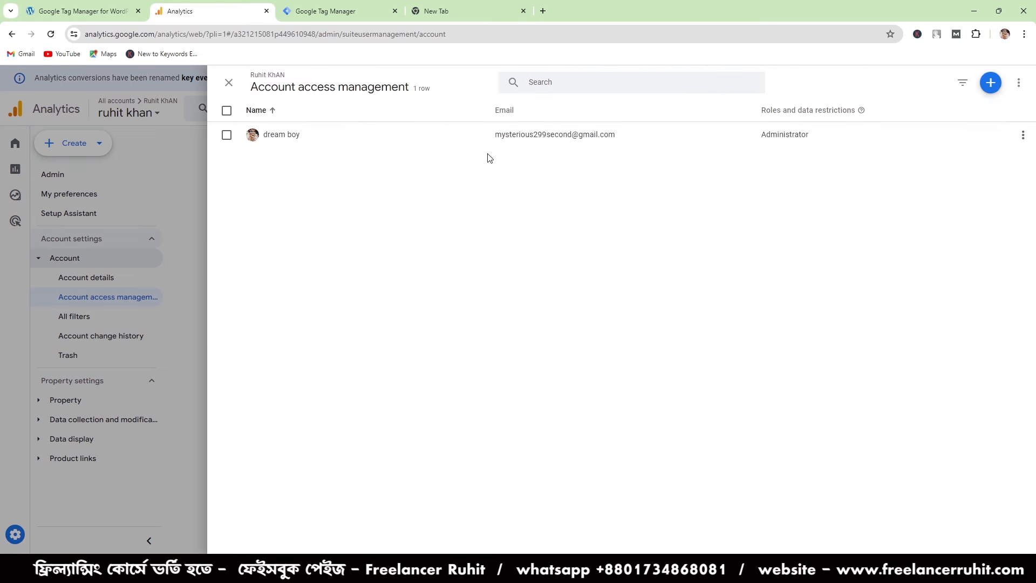
# - Start adding a user to the account and choose the Administrator role
pyautogui.click(992, 84)
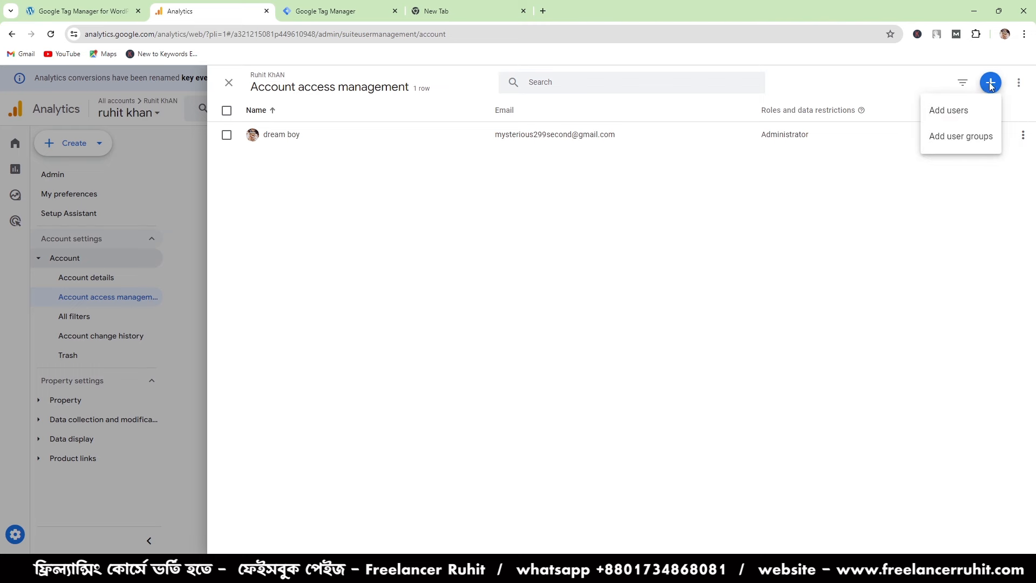
pyautogui.click(940, 124)
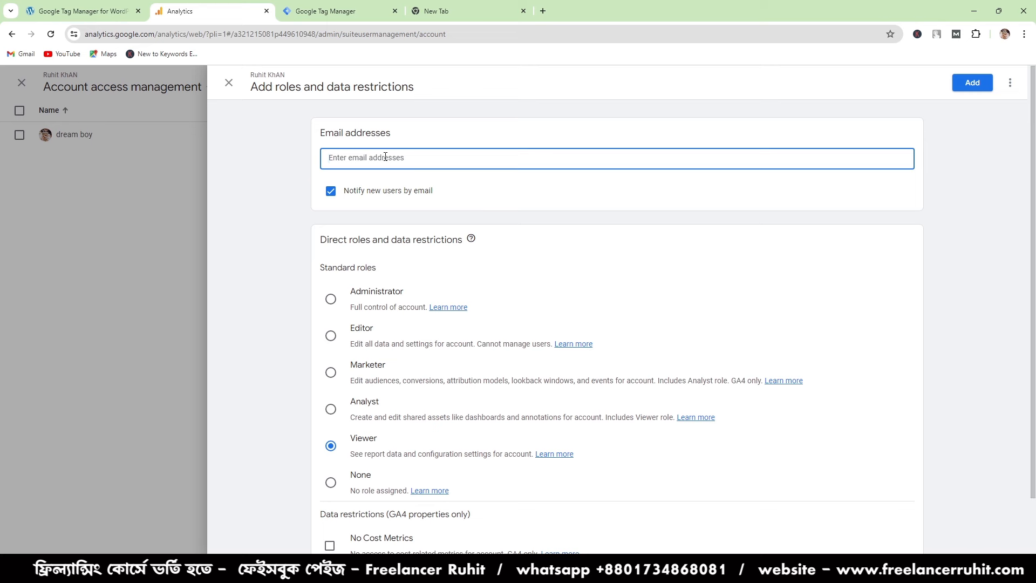
pyautogui.scroll(-2, 345, 459)
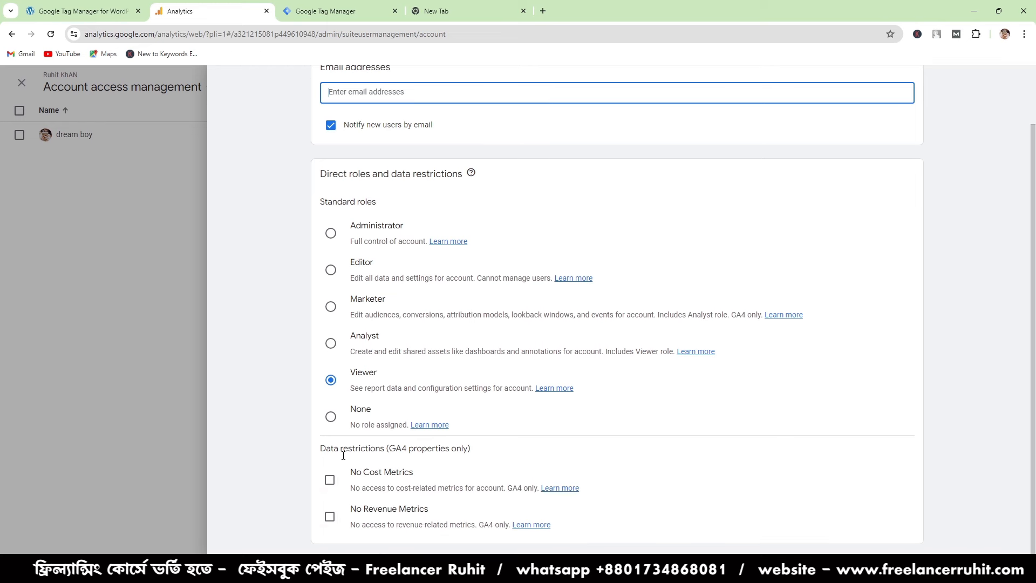
pyautogui.click(330, 233)
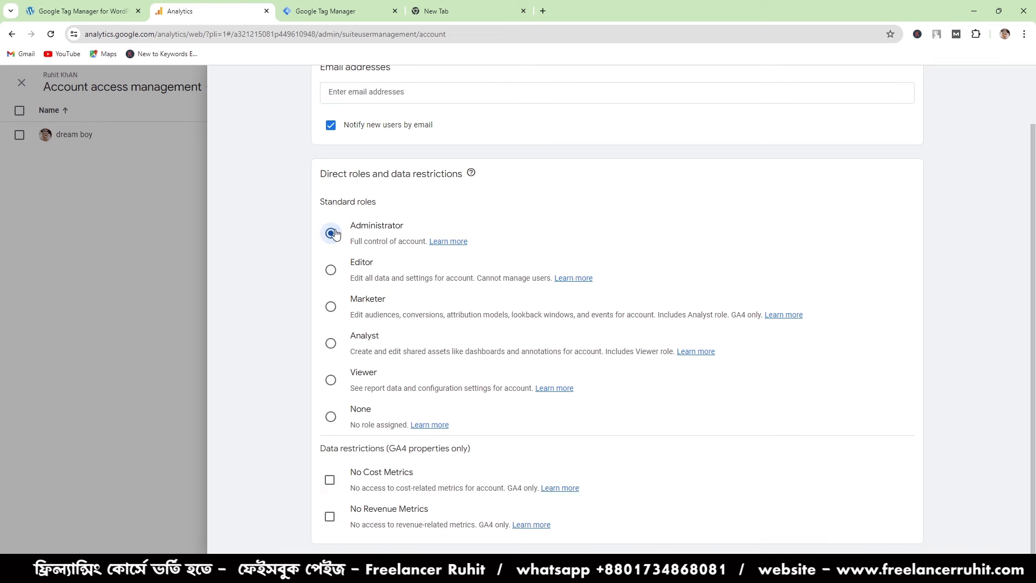
pyautogui.scroll(2, 331, 233)
pyautogui.click(352, 156)
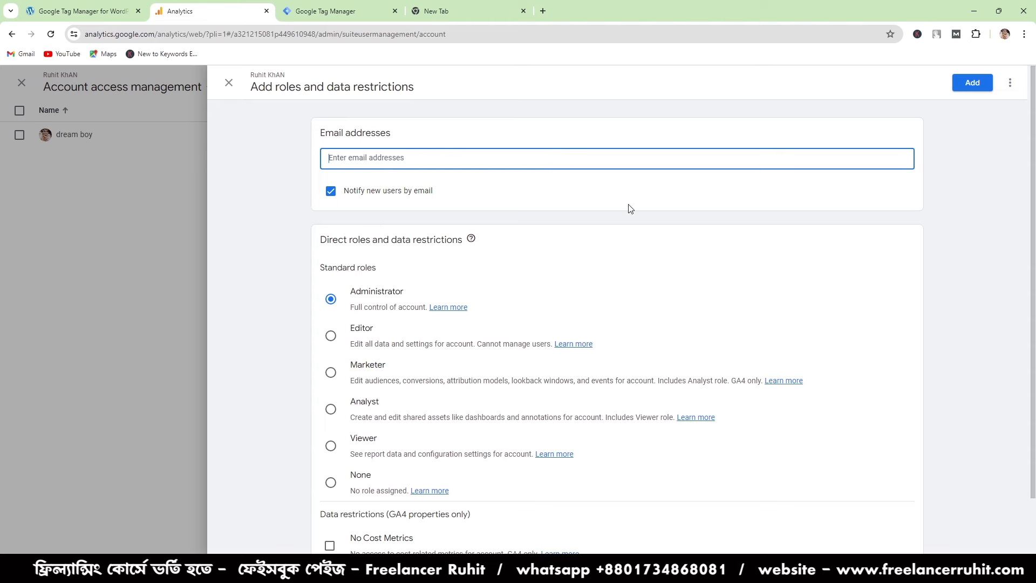
# - Try to save the new user's role without an email address, discard the unsaved changes and close account access management
pyautogui.click(236, 86)
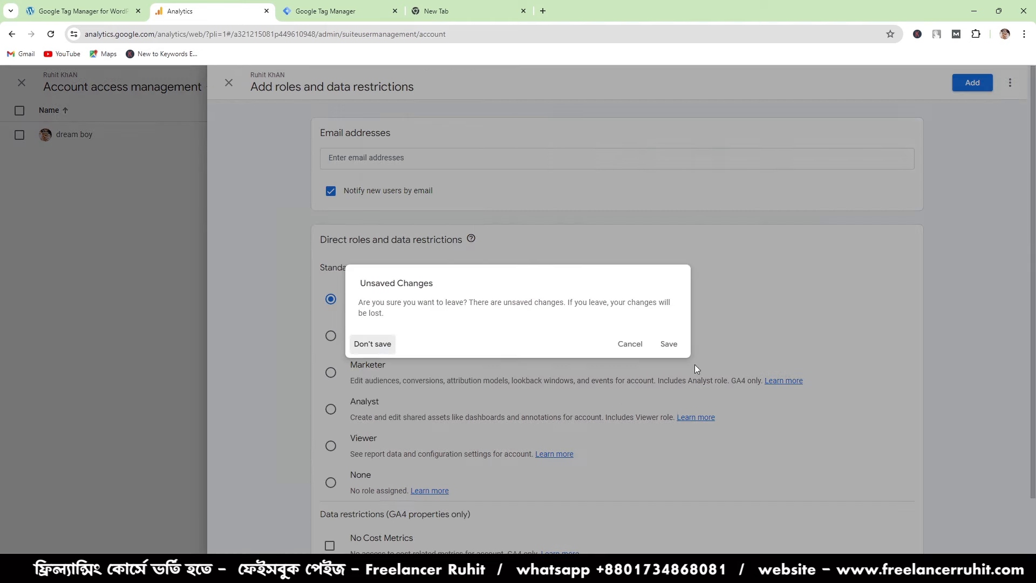
pyautogui.click(672, 344)
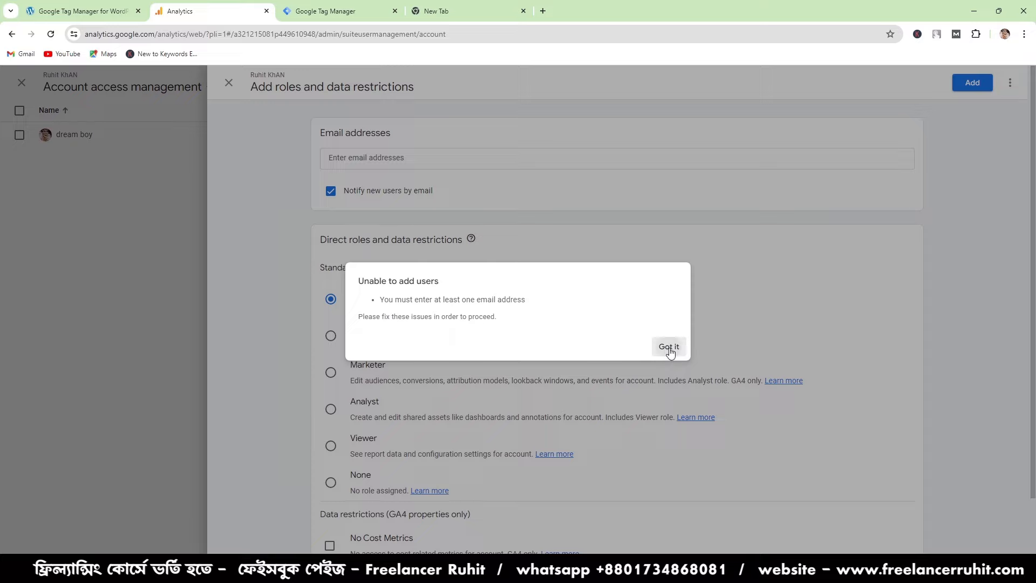
pyautogui.click(671, 352)
pyautogui.click(230, 84)
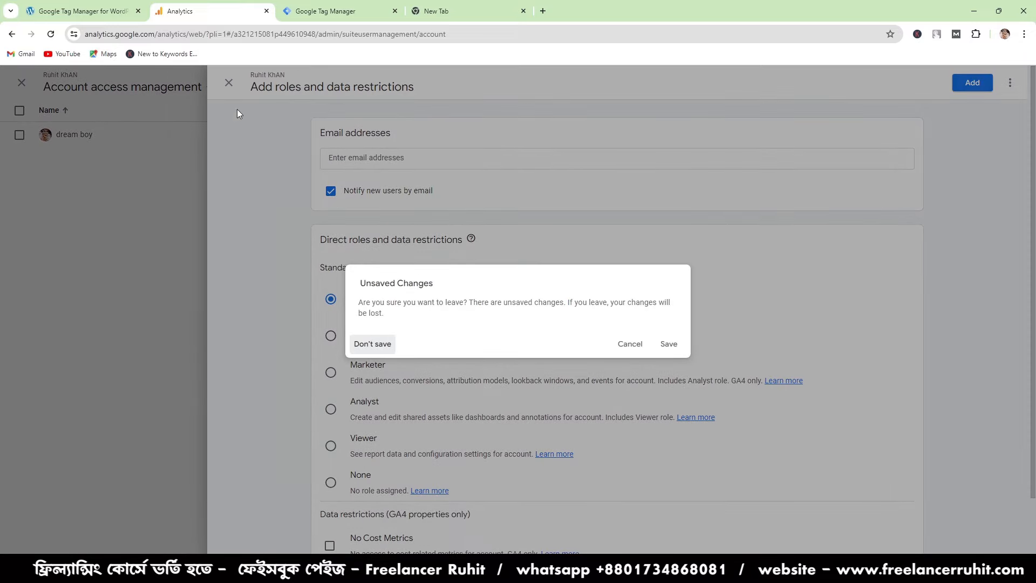
pyautogui.click(669, 344)
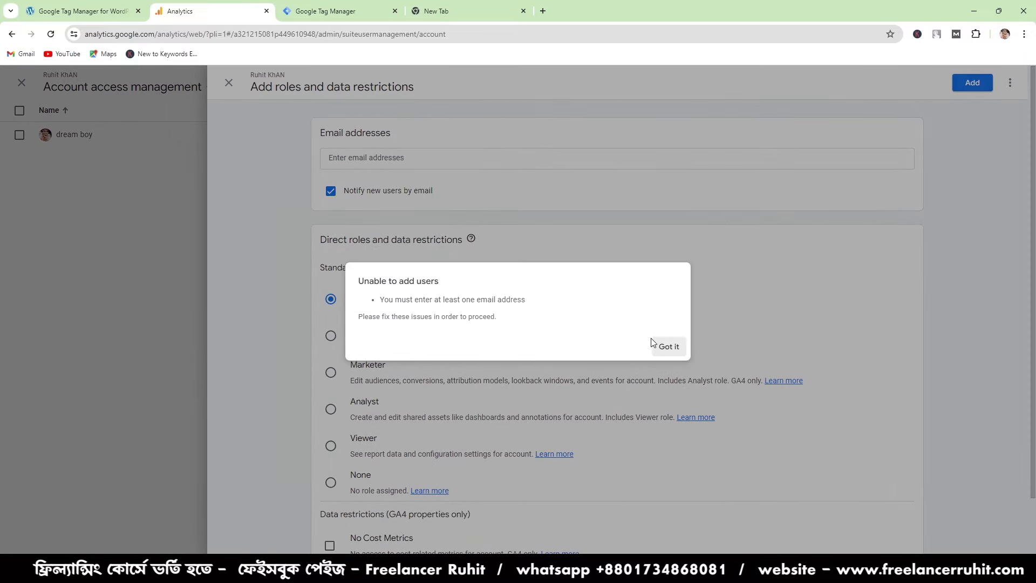
pyautogui.click(667, 347)
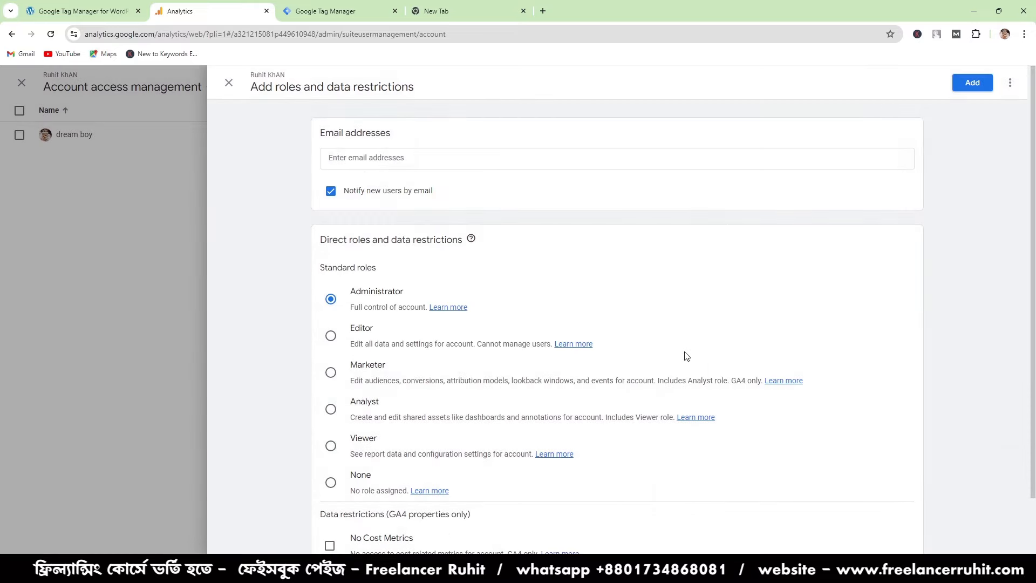
pyautogui.click(228, 84)
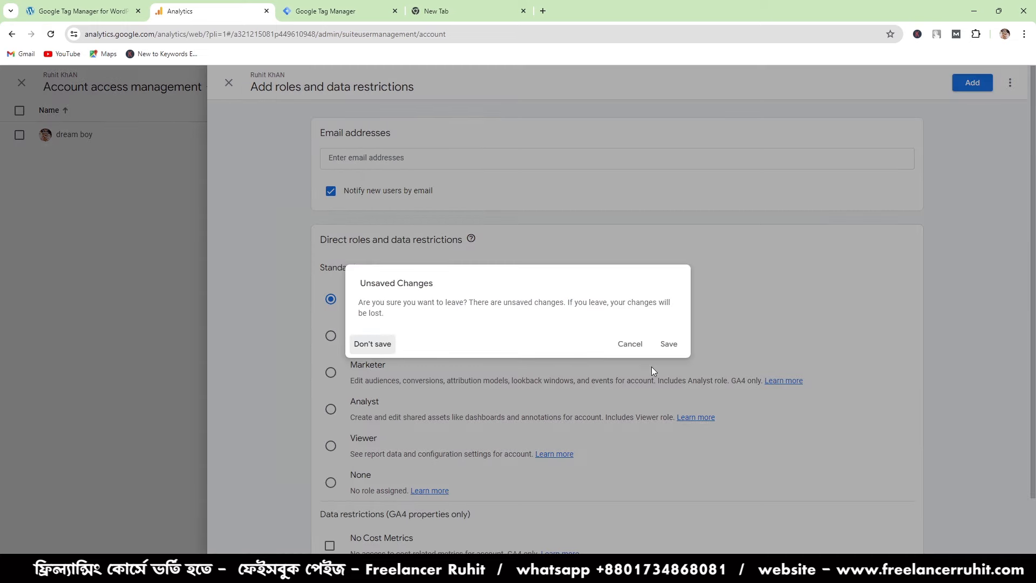
pyautogui.click(367, 344)
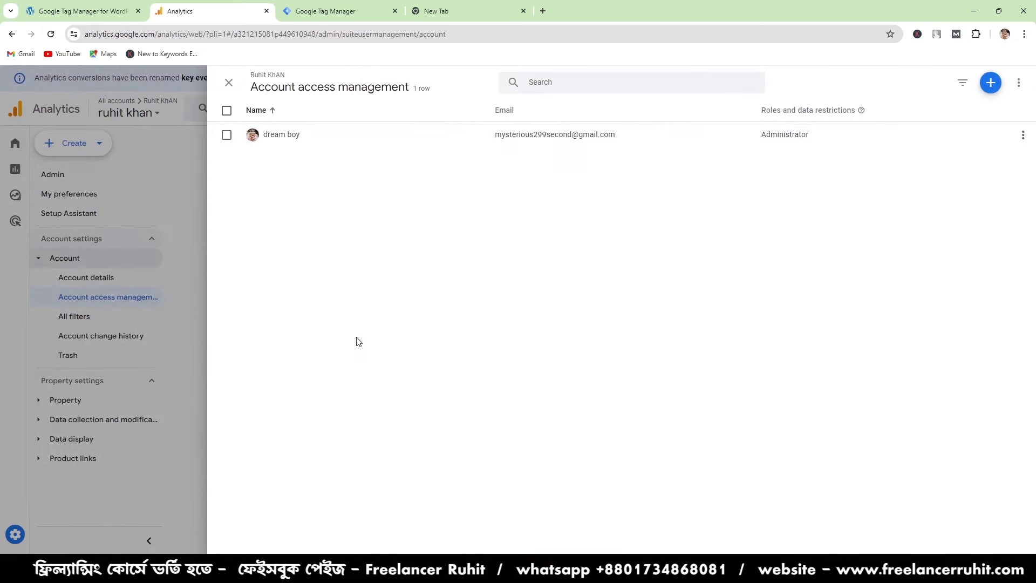
pyautogui.click(229, 83)
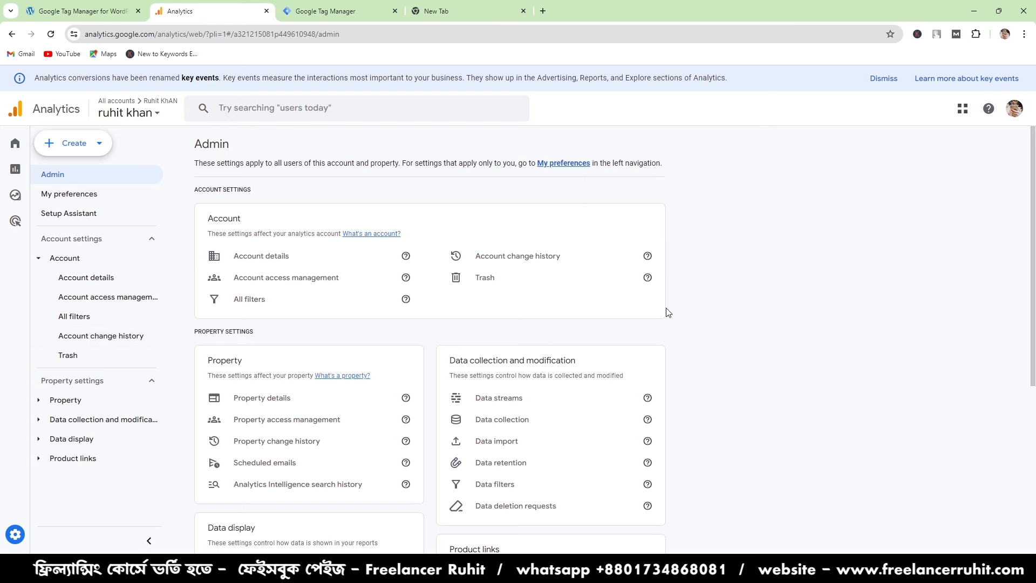
# - Review the property's data streams, its data collection page with the advanced ads personalization settings, and data import
pyautogui.click(39, 420)
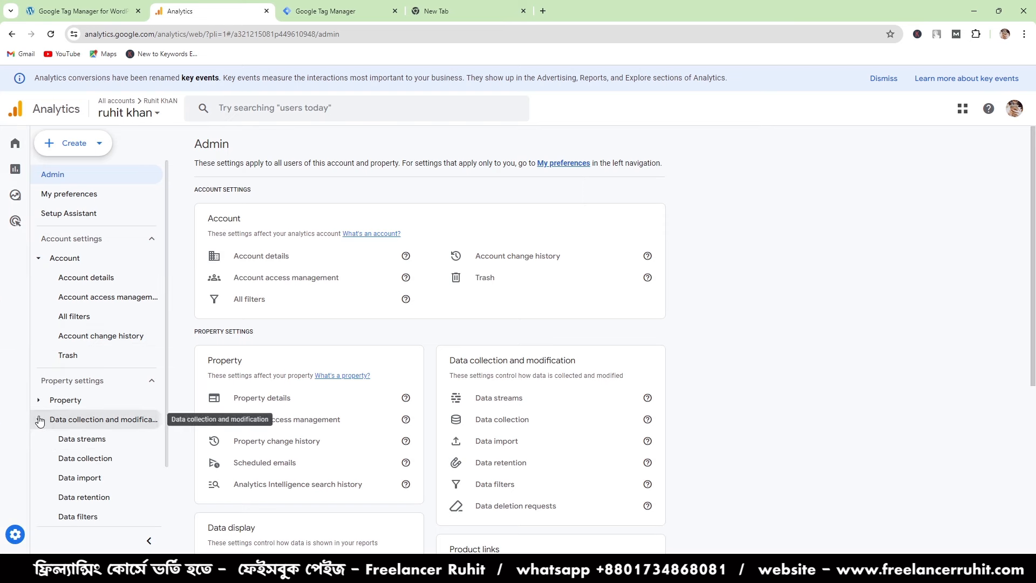
pyautogui.scroll(-1, 167, 469)
pyautogui.click(109, 381)
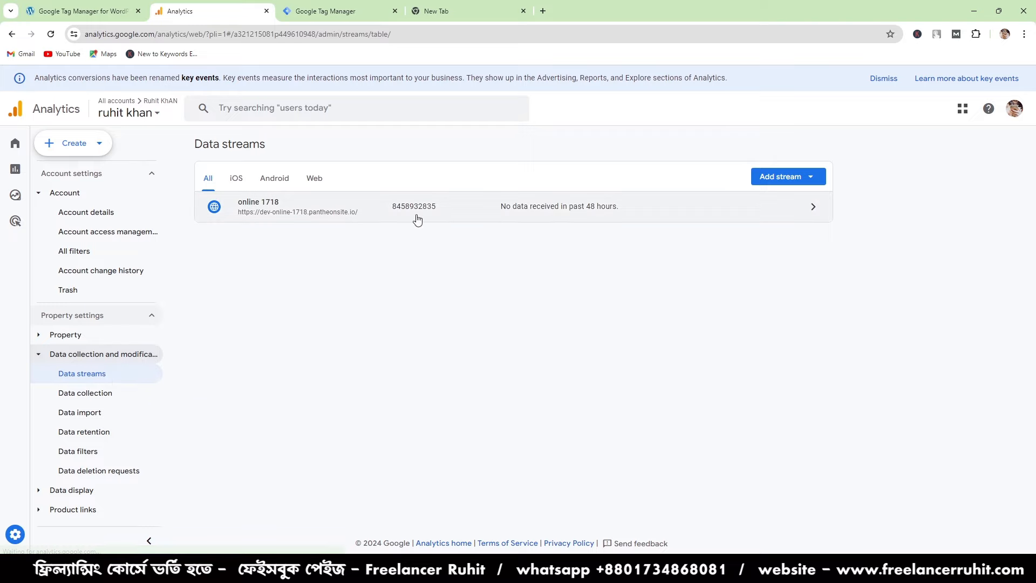
pyautogui.moveTo(2, 432)
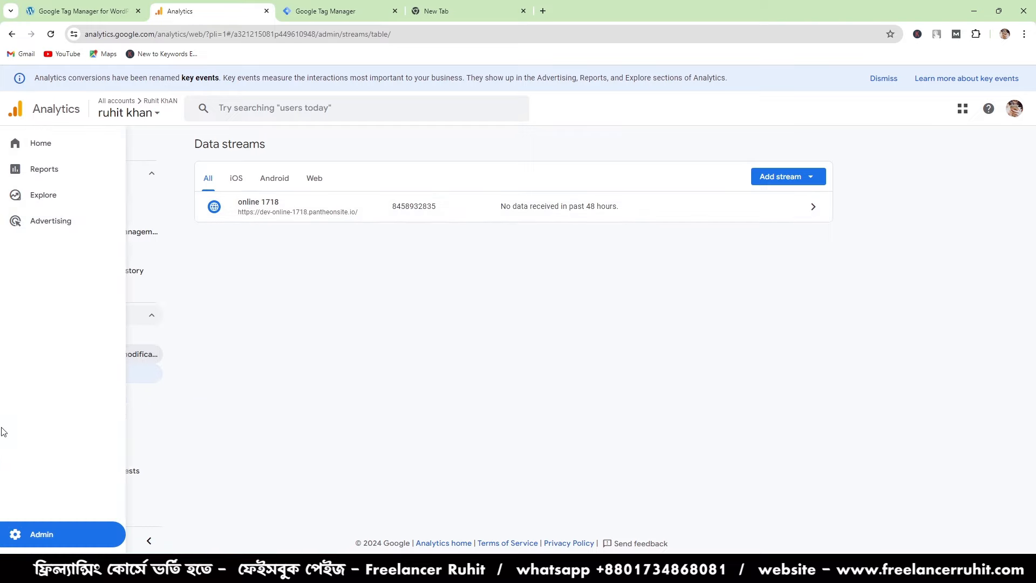
pyautogui.click(85, 393)
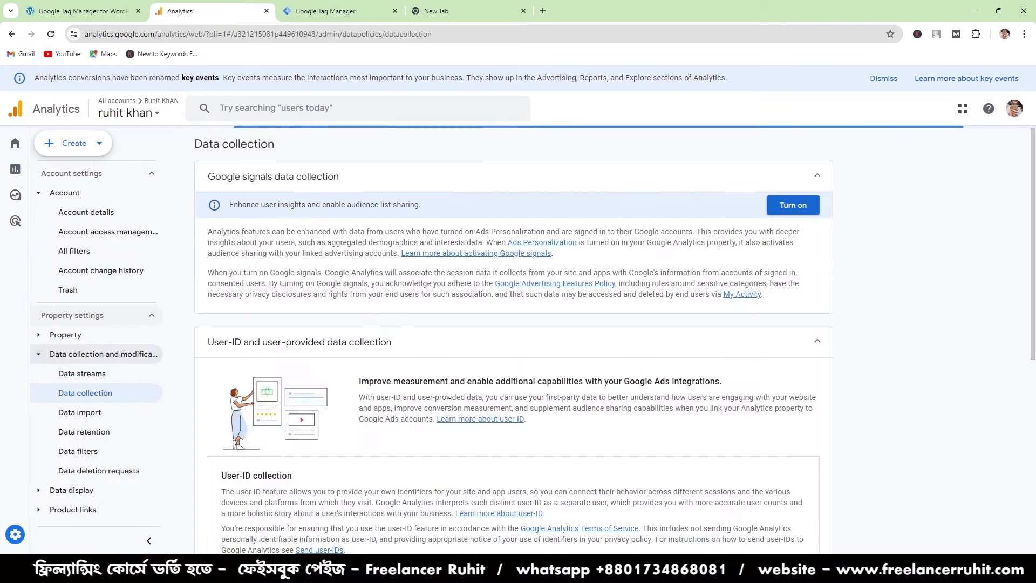
pyautogui.scroll(-7, 449, 402)
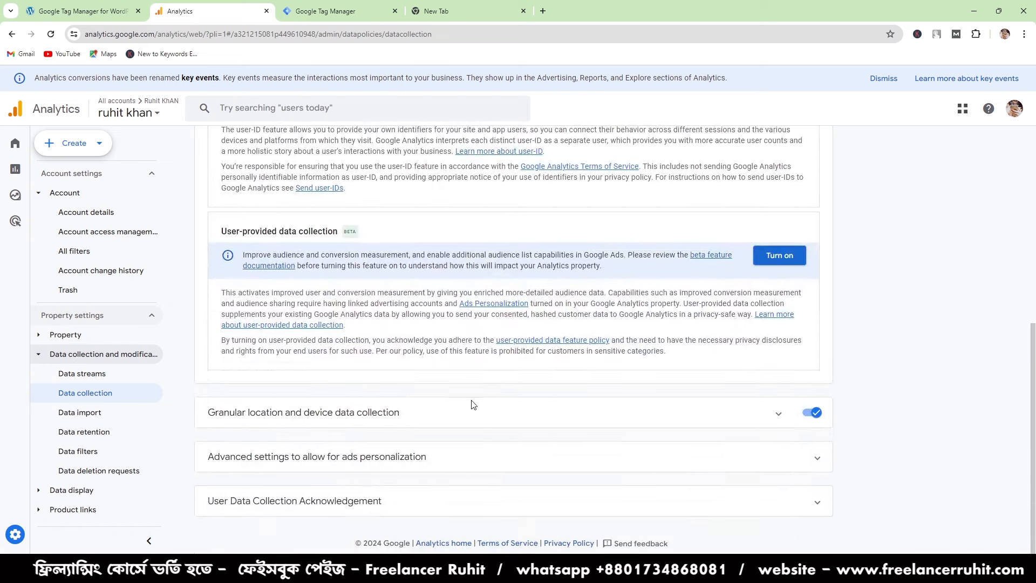
pyautogui.click(317, 456)
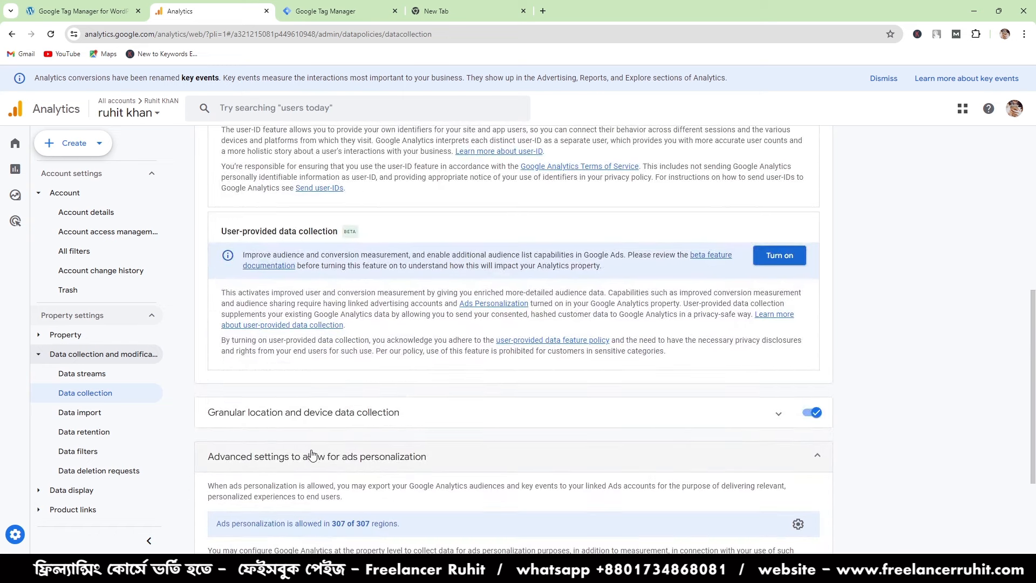
pyautogui.scroll(-3, 317, 456)
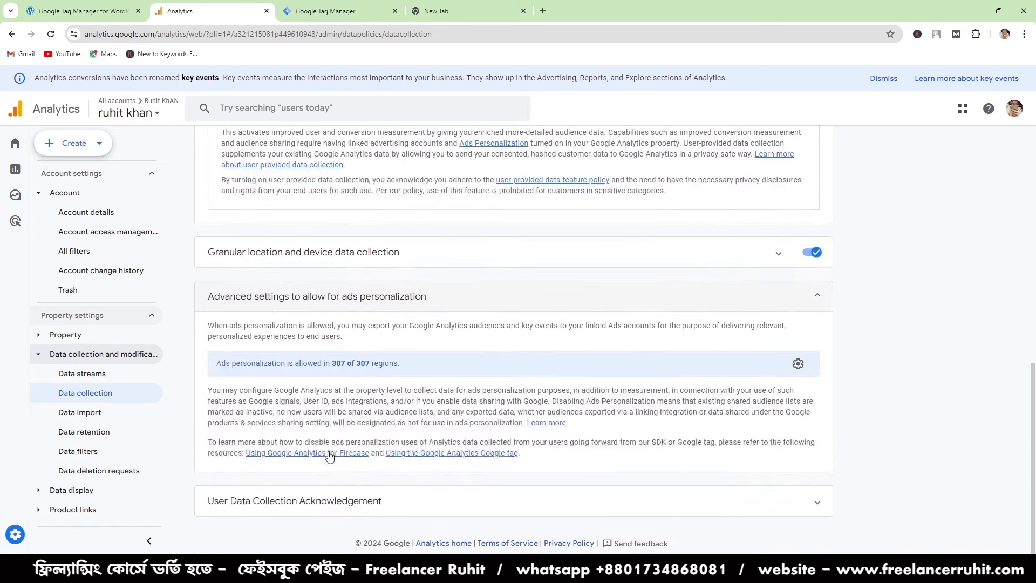
pyautogui.click(88, 414)
# - Set the retention period of both event data and user data to 14 months and save the data retention settings
pyautogui.click(91, 435)
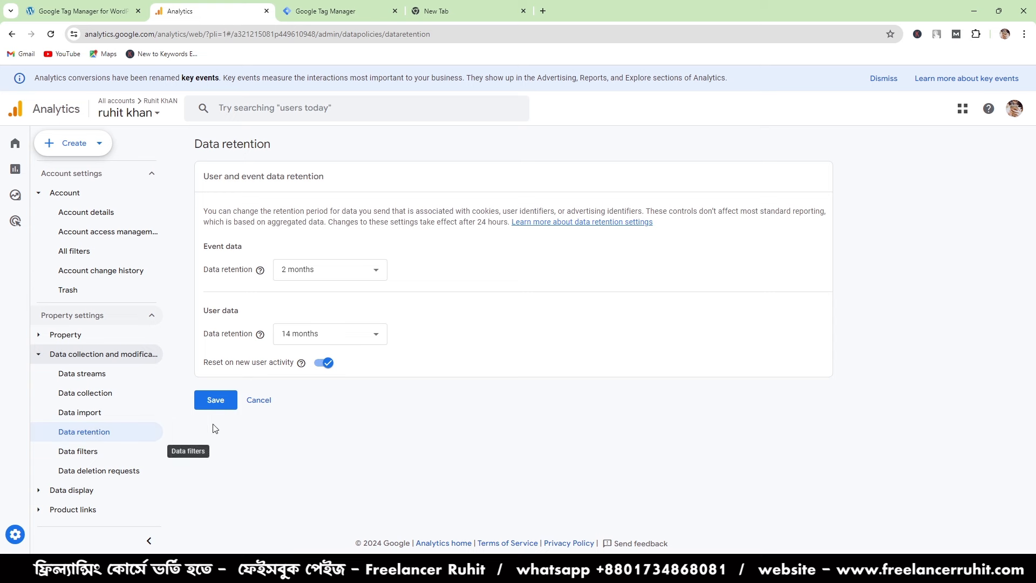
pyautogui.click(295, 334)
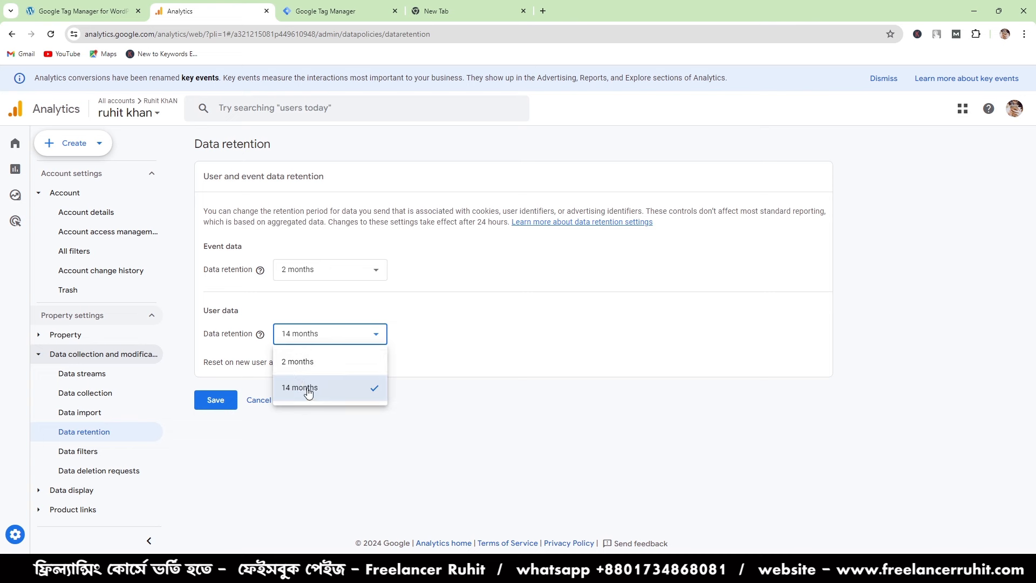
pyautogui.click(300, 386)
pyautogui.click(295, 267)
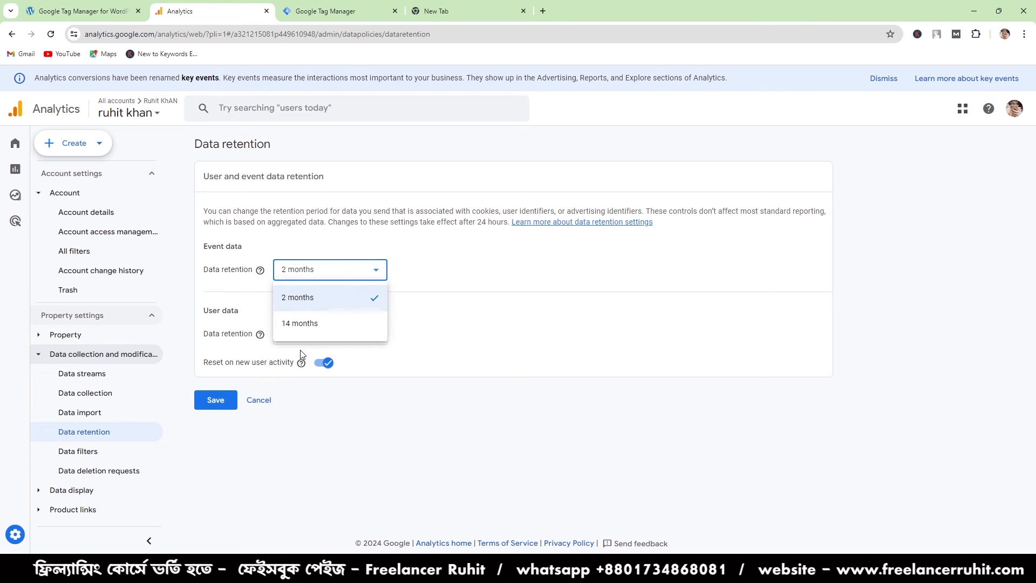
pyautogui.click(300, 322)
pyautogui.click(224, 392)
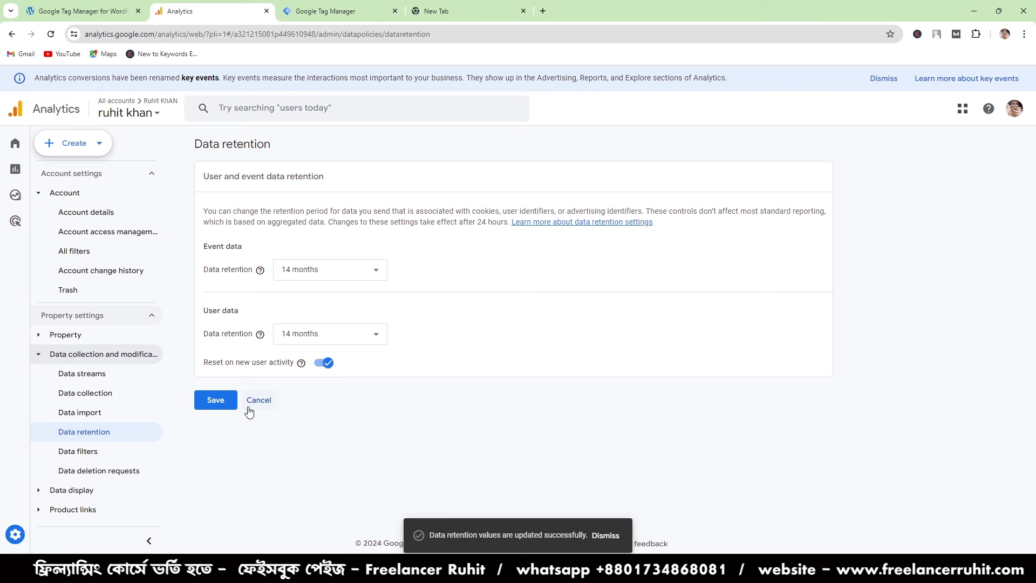
pyautogui.click(212, 400)
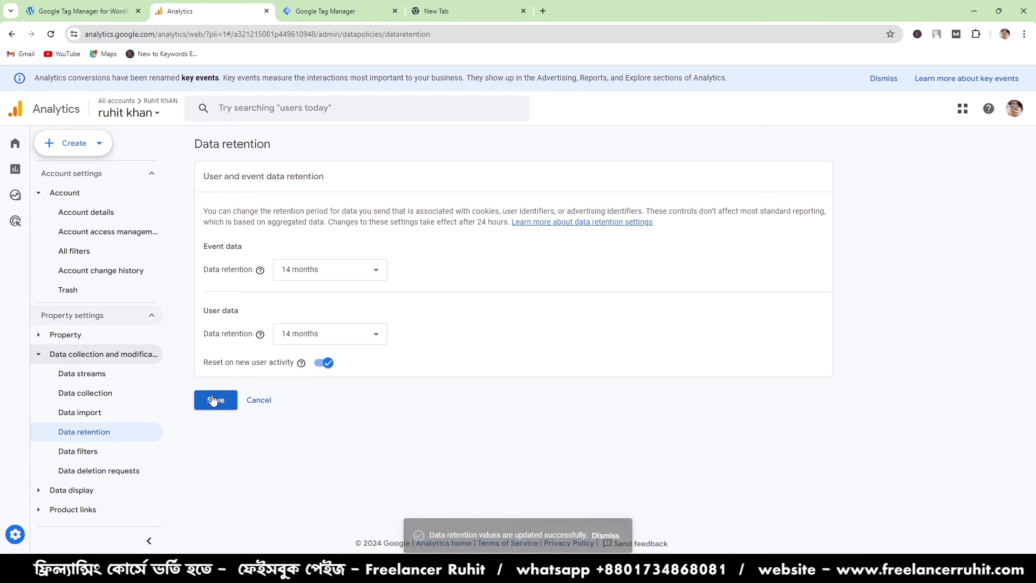
pyautogui.click(331, 275)
pyautogui.click(314, 424)
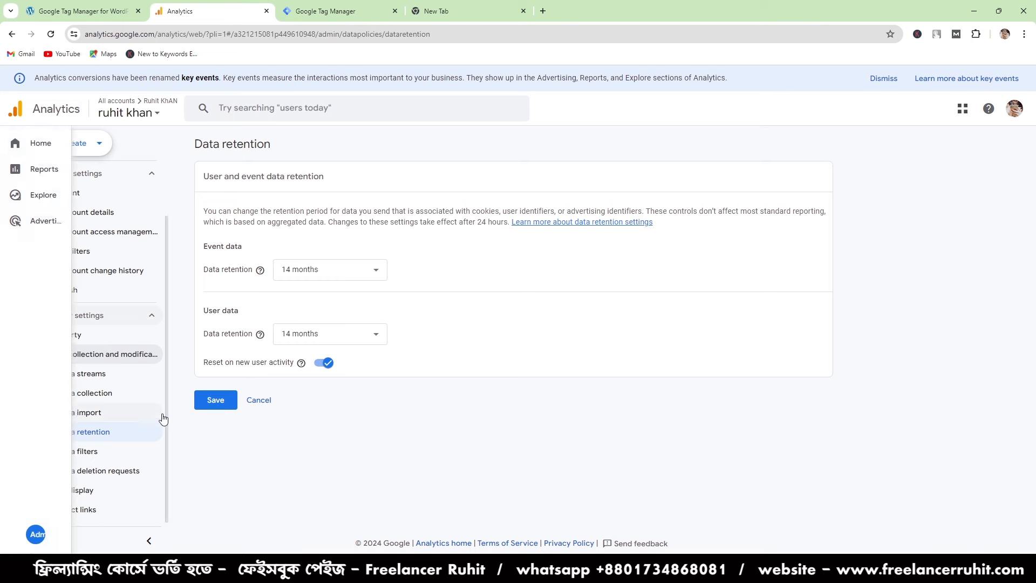
pyautogui.click(215, 400)
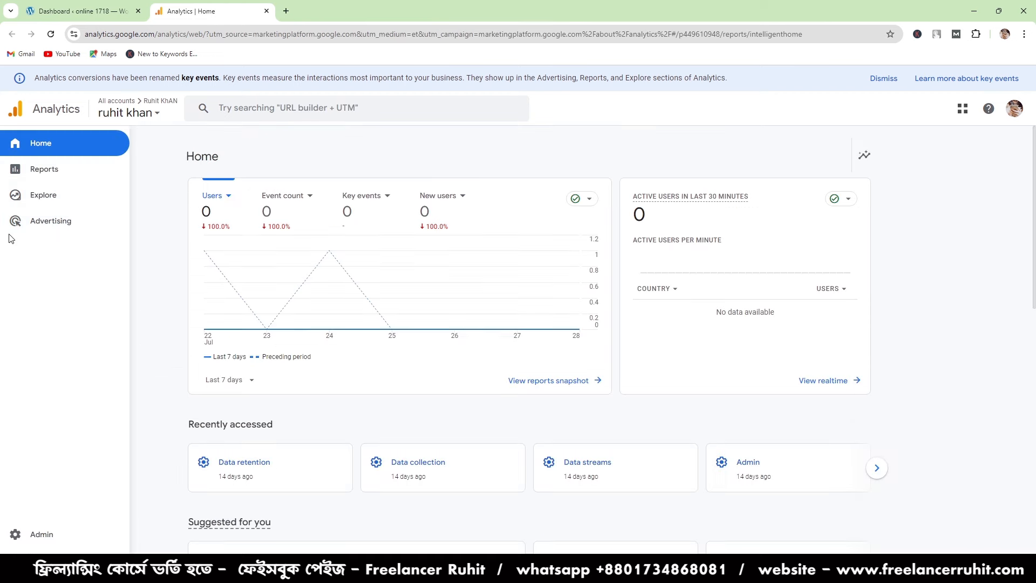
# - Look over the Admin settings and open the property's Events page under Data display
pyautogui.moveTo(332, 289)
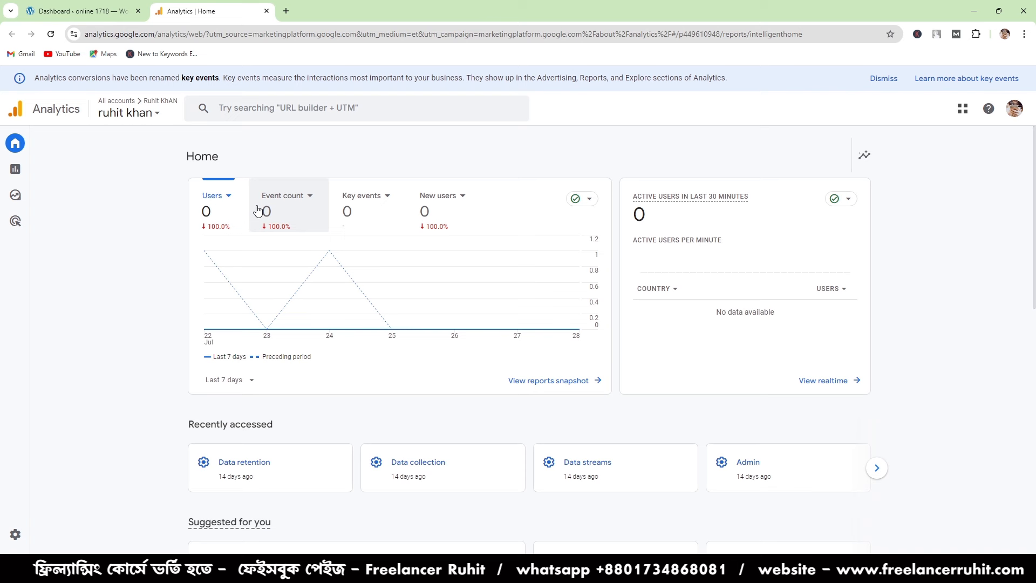
pyautogui.moveTo(4, 510)
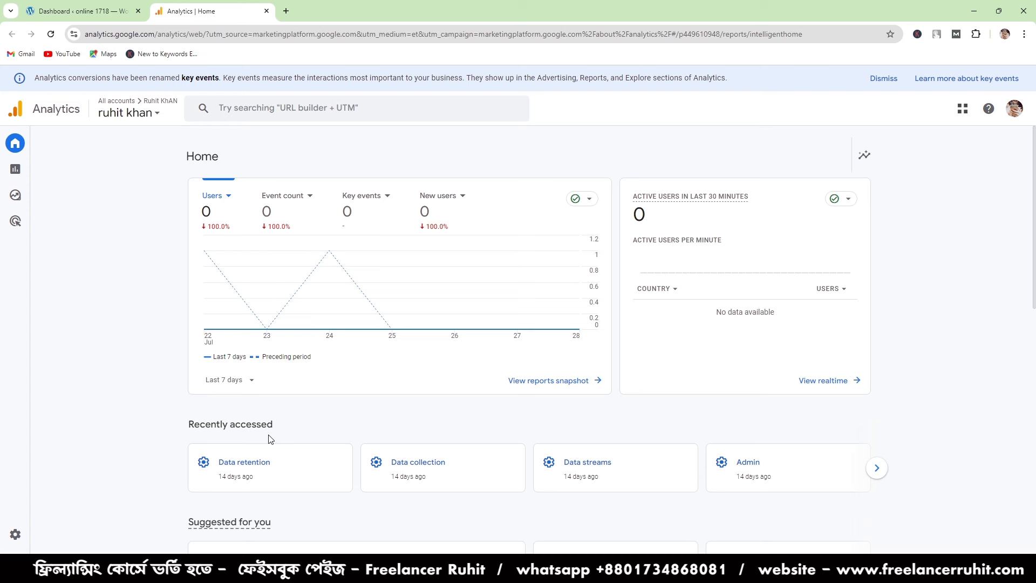
pyautogui.moveTo(2, 349)
pyautogui.moveTo(2, 251)
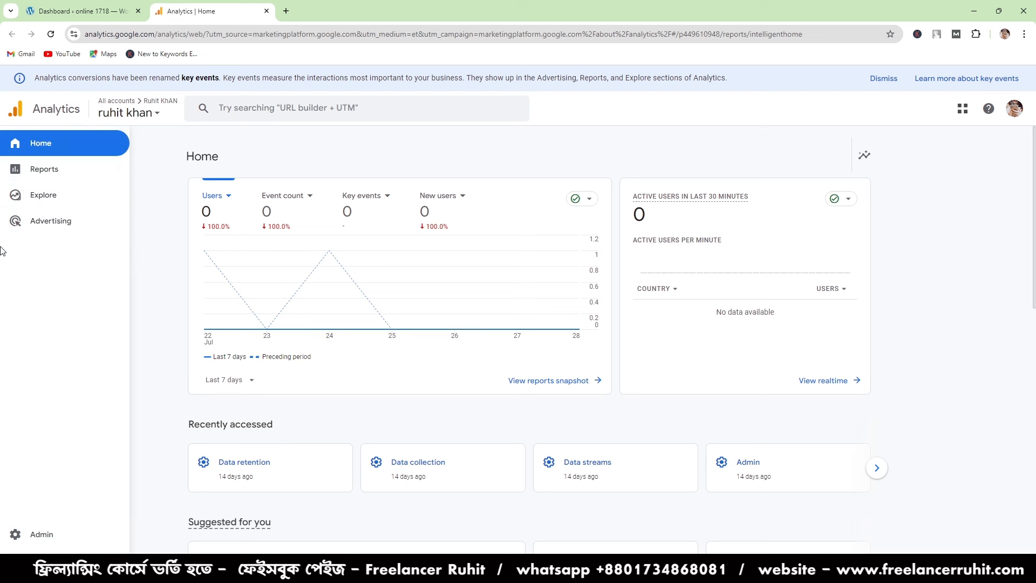
pyautogui.click(15, 536)
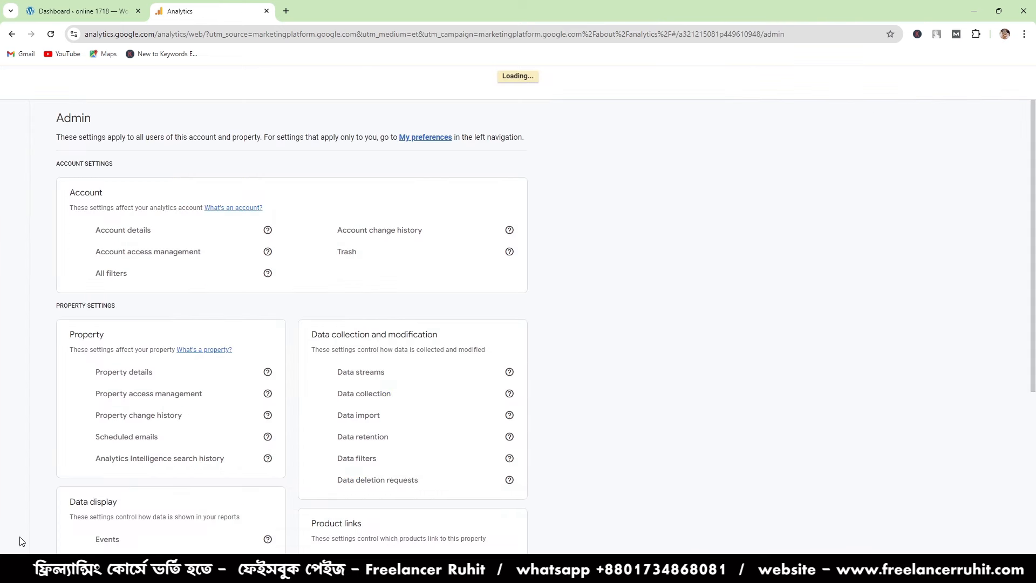
pyautogui.scroll(-1, 263, 351)
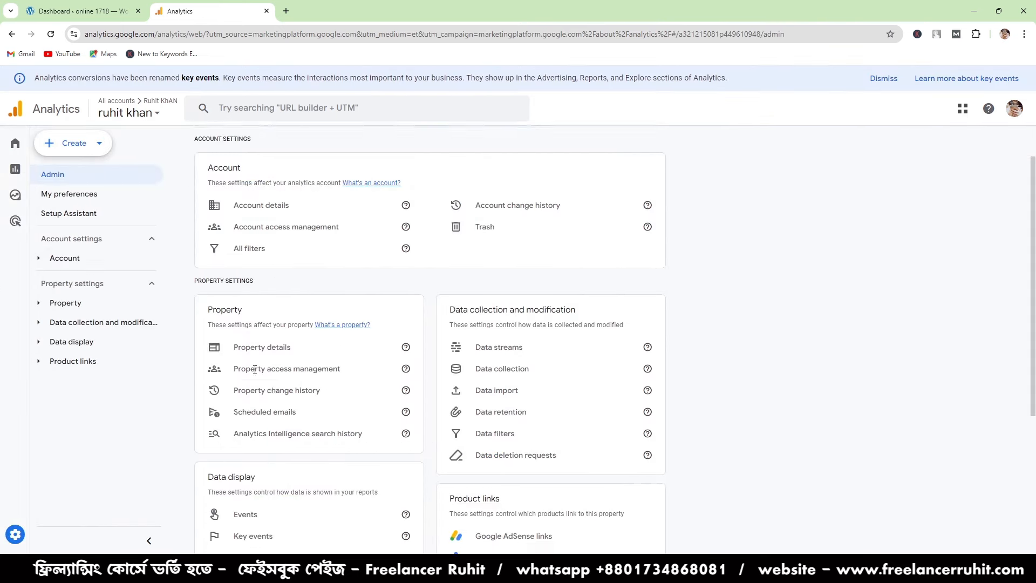
pyautogui.scroll(-4, 265, 398)
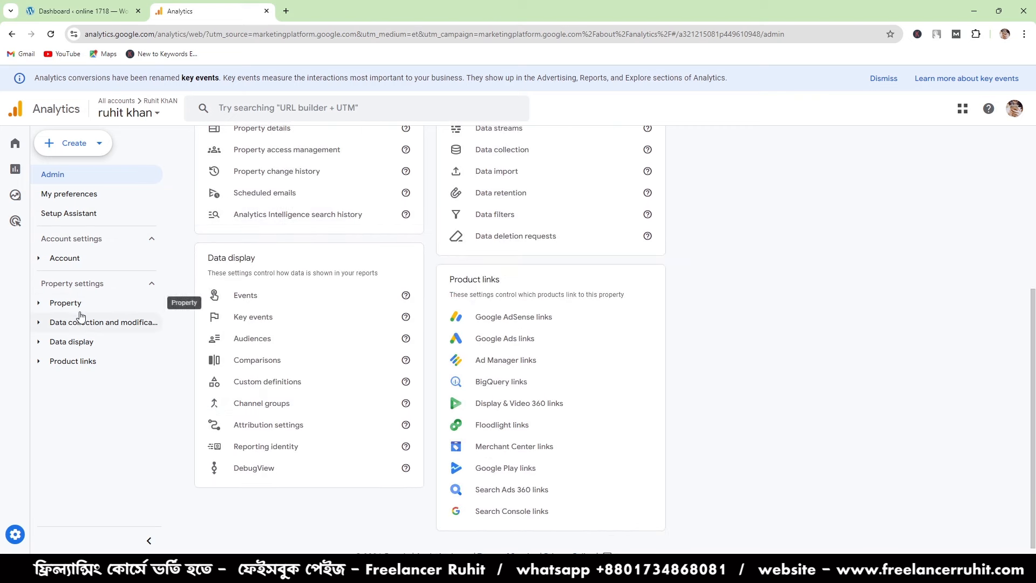
pyautogui.click(81, 346)
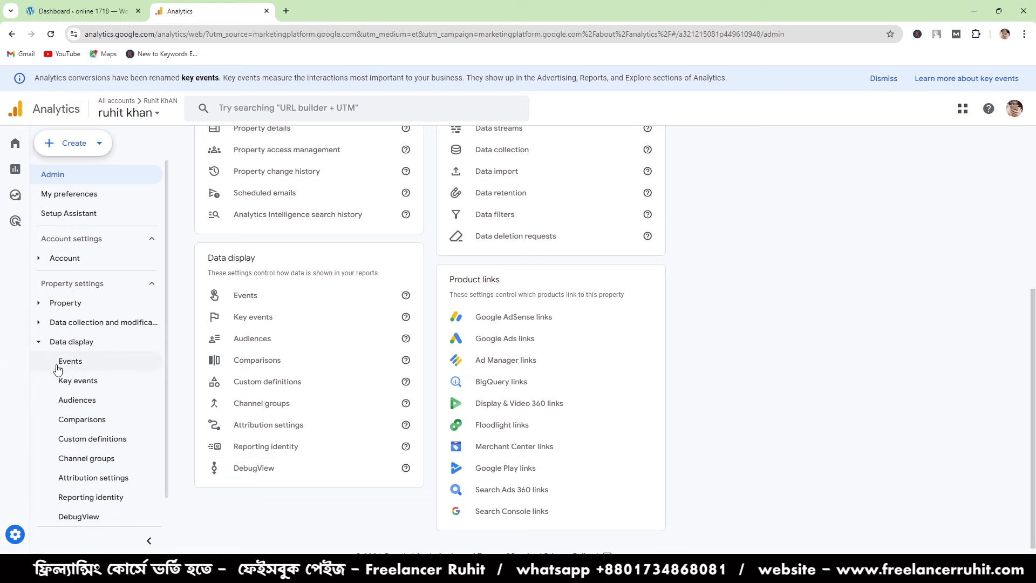
pyautogui.click(66, 367)
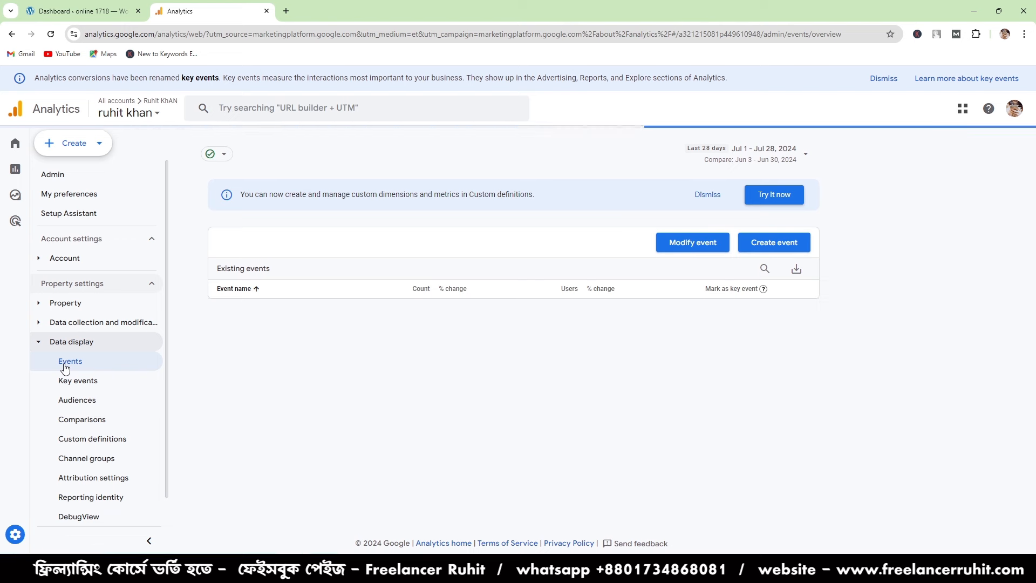
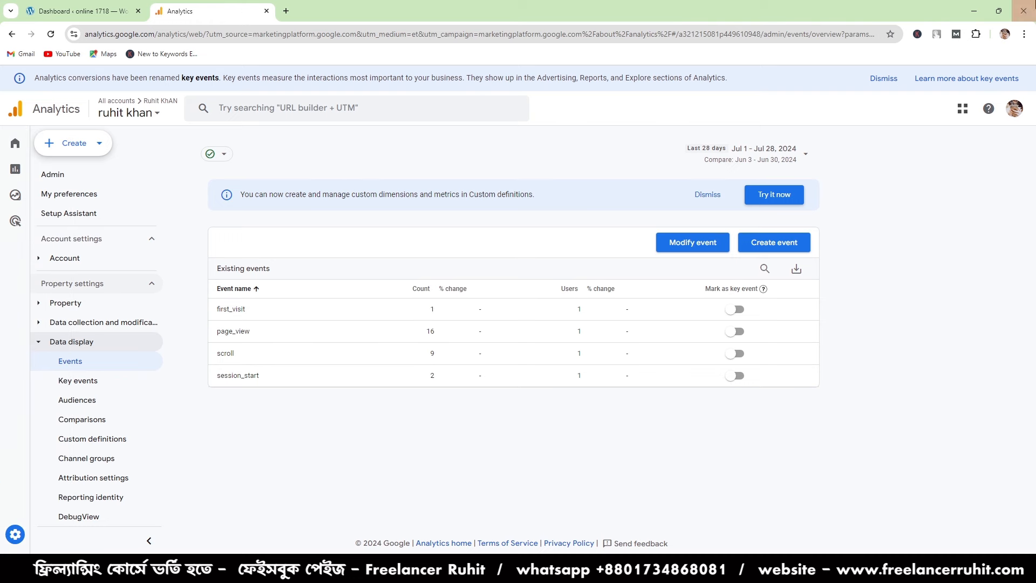
pyautogui.click(791, 243)
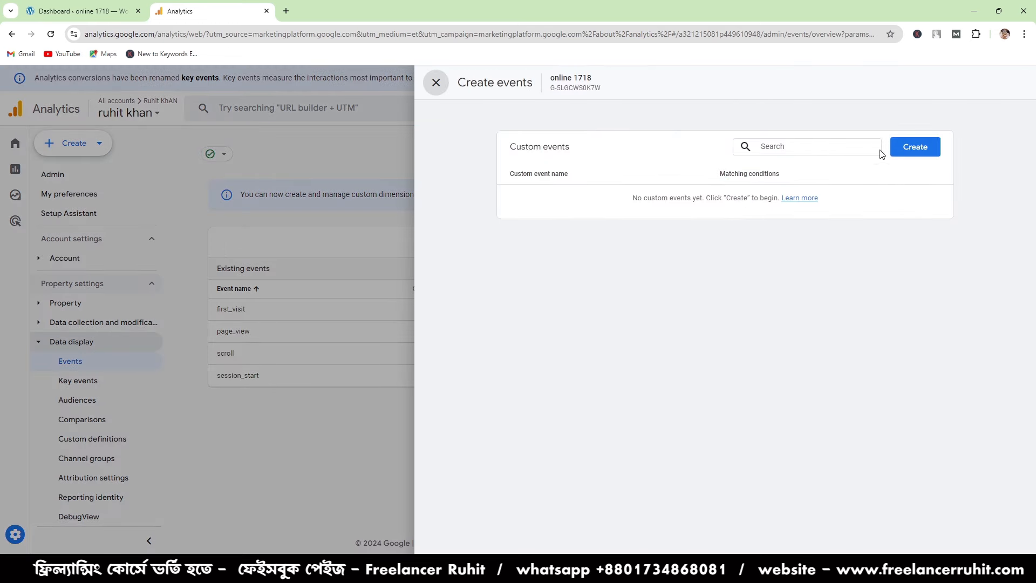
pyautogui.click(911, 148)
pyautogui.click(527, 203)
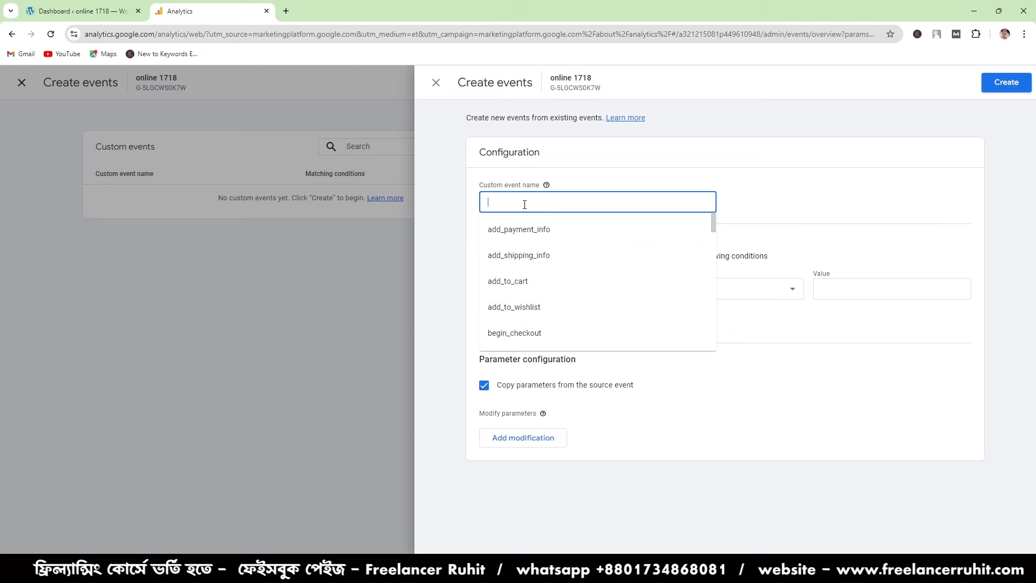
pyautogui.click(496, 509)
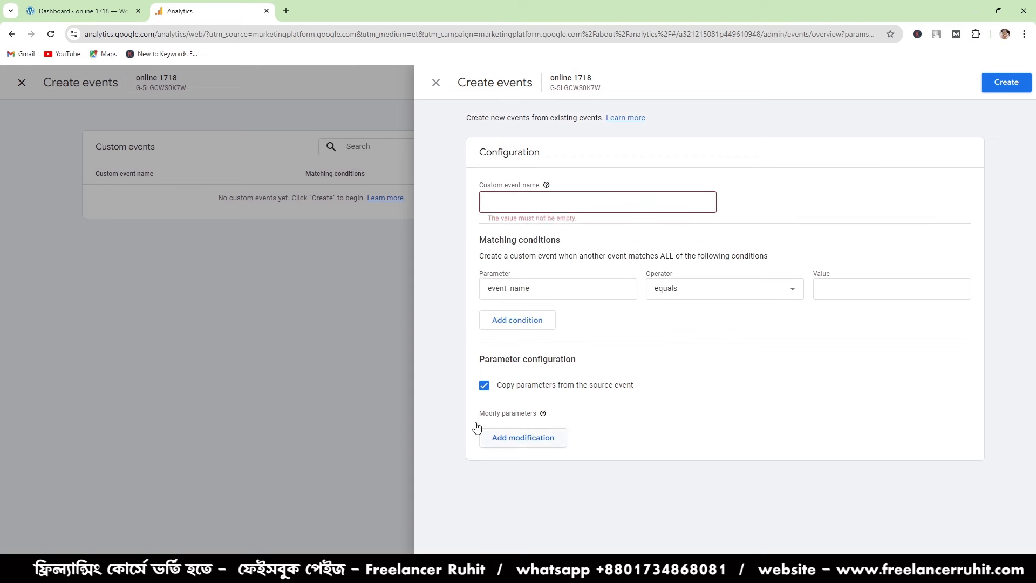
pyautogui.click(501, 204)
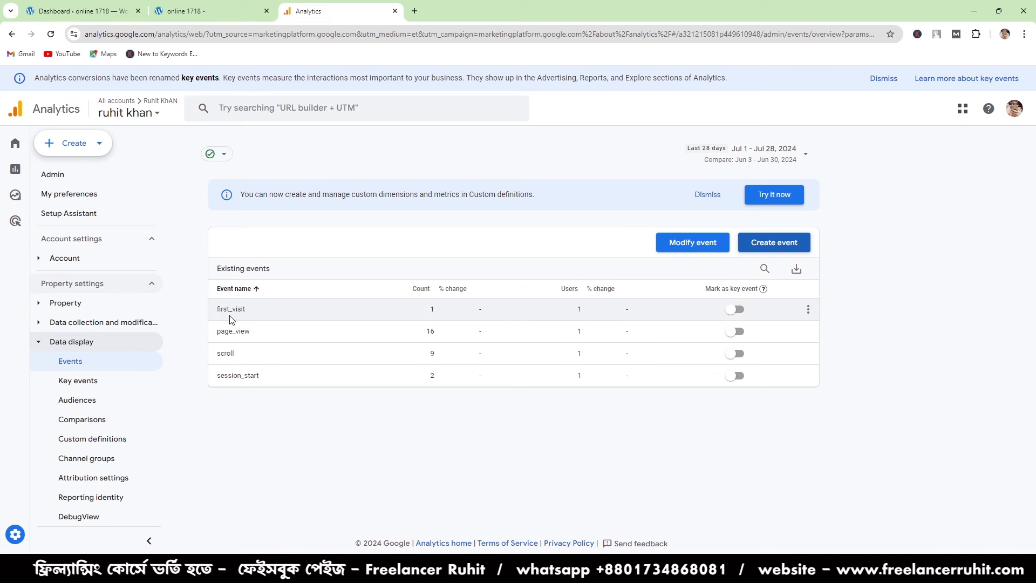
# - Start creating a new custom event and name it thank_you_page_visitor
pyautogui.click(759, 242)
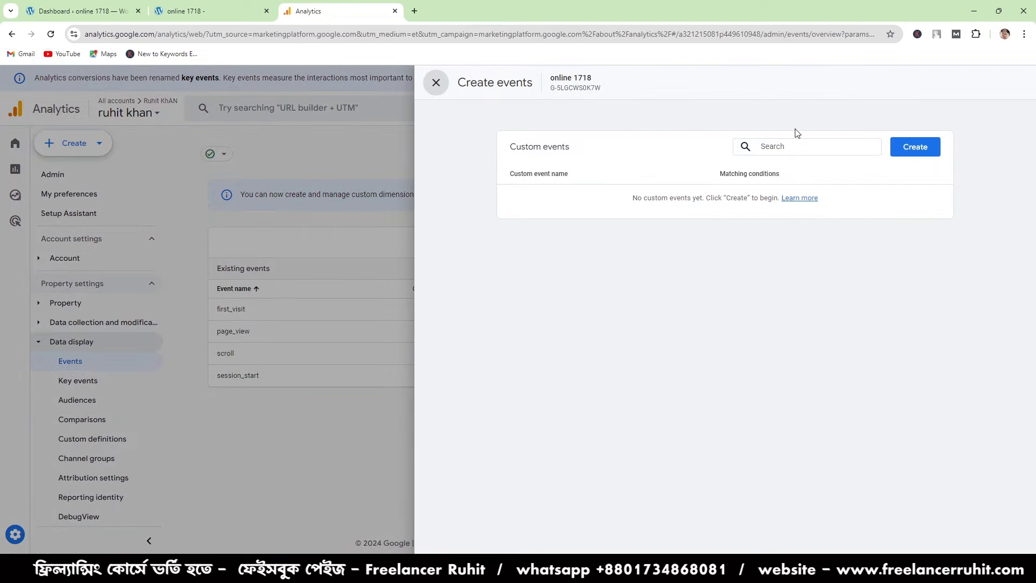
pyautogui.click(912, 151)
pyautogui.click(564, 204)
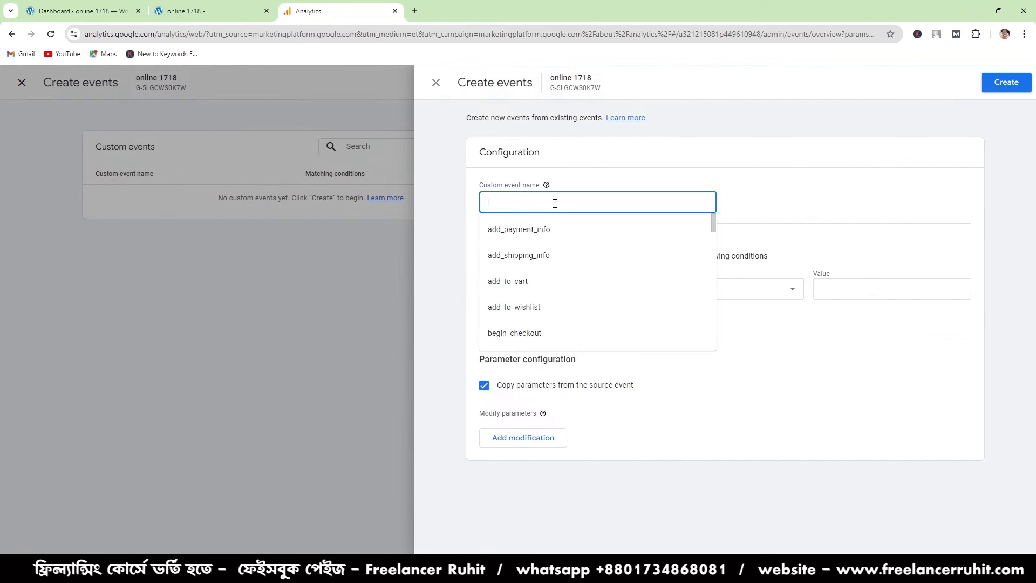
pyautogui.write('thank')
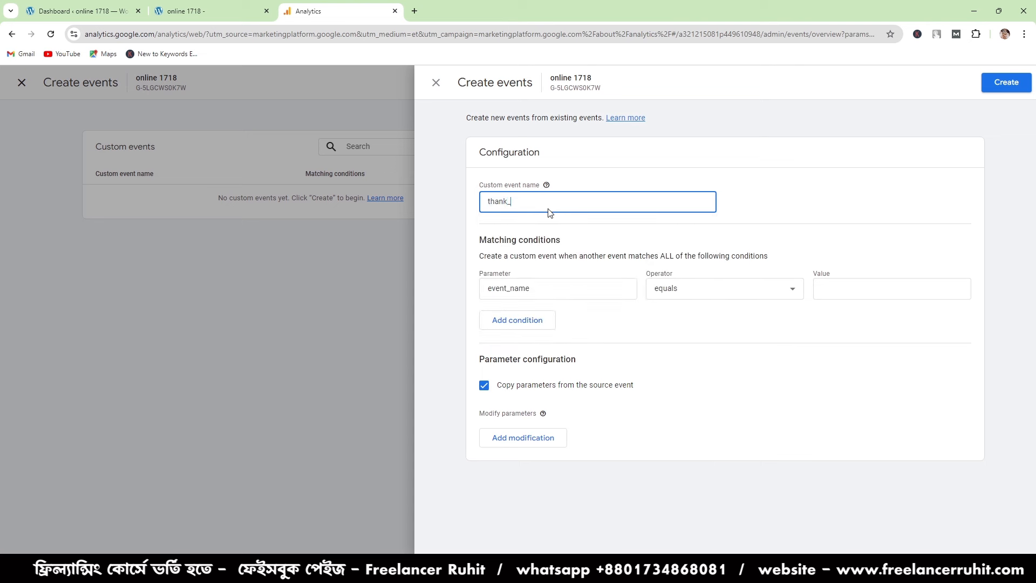
pyautogui.write('_you_page_visitor')
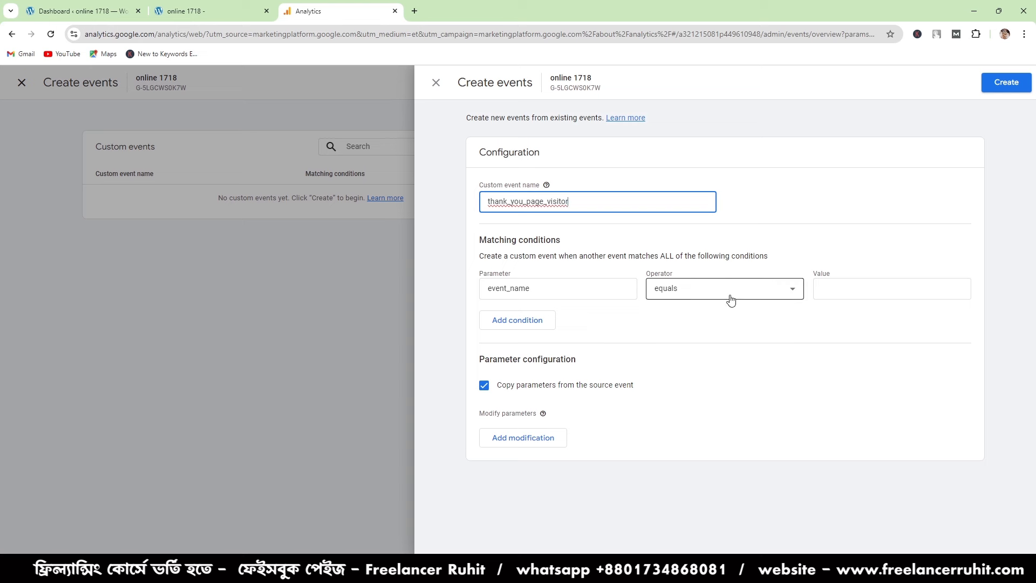
# - Make the first matching condition of thank_you_page_visitor require event_name to equal page_view
pyautogui.click(854, 286)
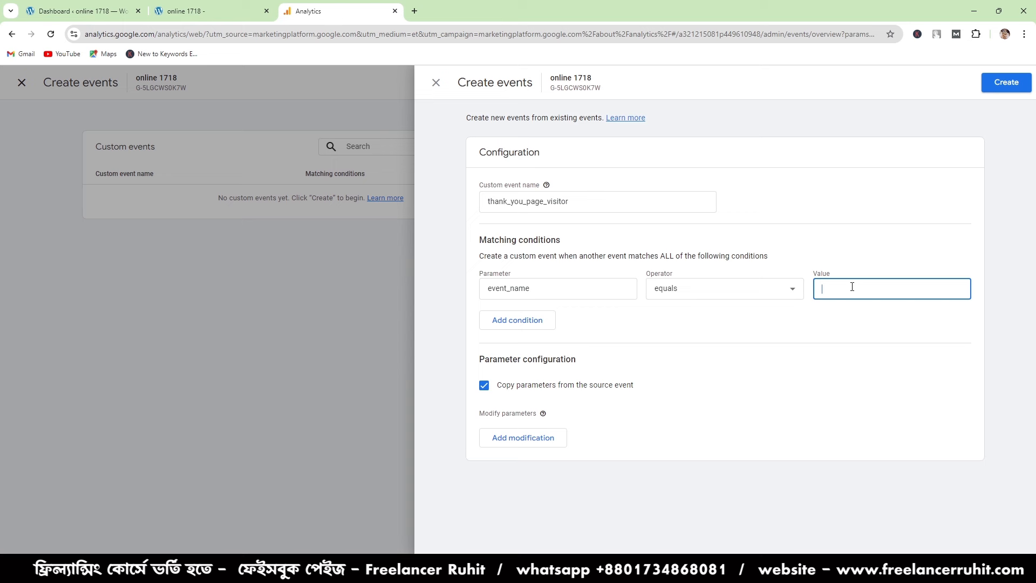
pyautogui.write('page_view')
# - Add a second matching condition and set its parameter to page_location
pyautogui.click(534, 323)
pyautogui.click(532, 329)
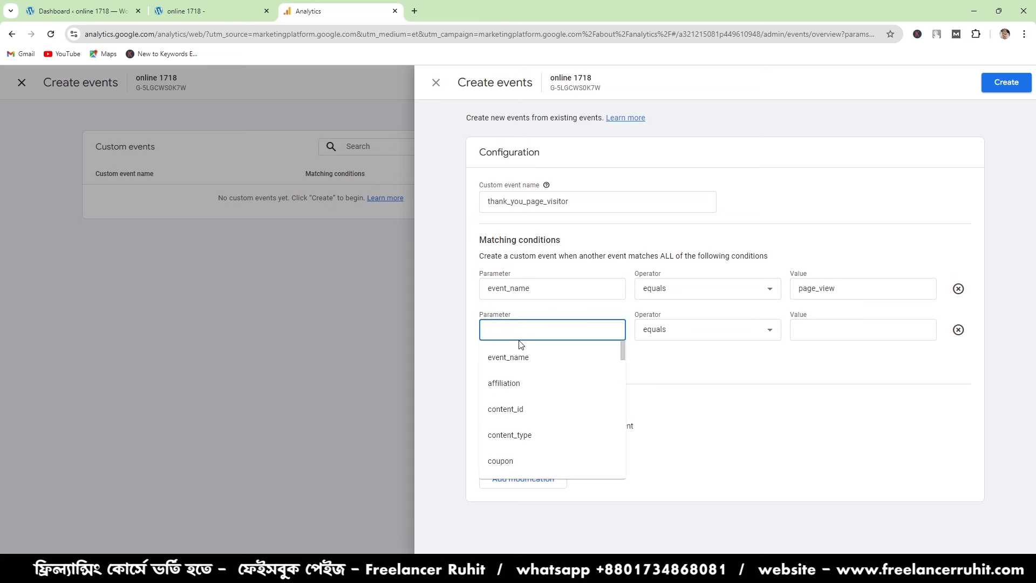
pyautogui.click(519, 338)
pyautogui.click(792, 501)
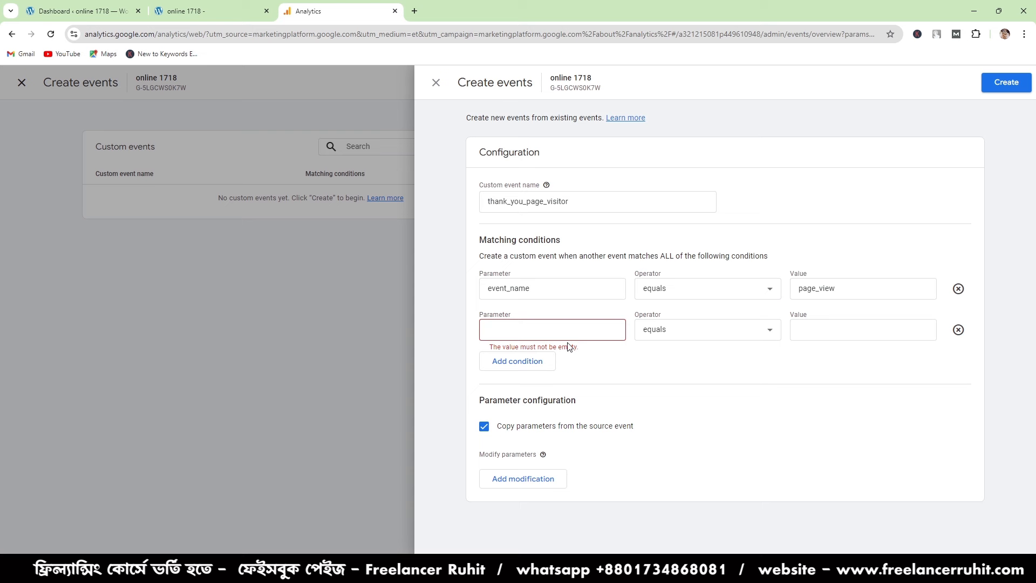
pyautogui.click(539, 337)
pyautogui.write('age')
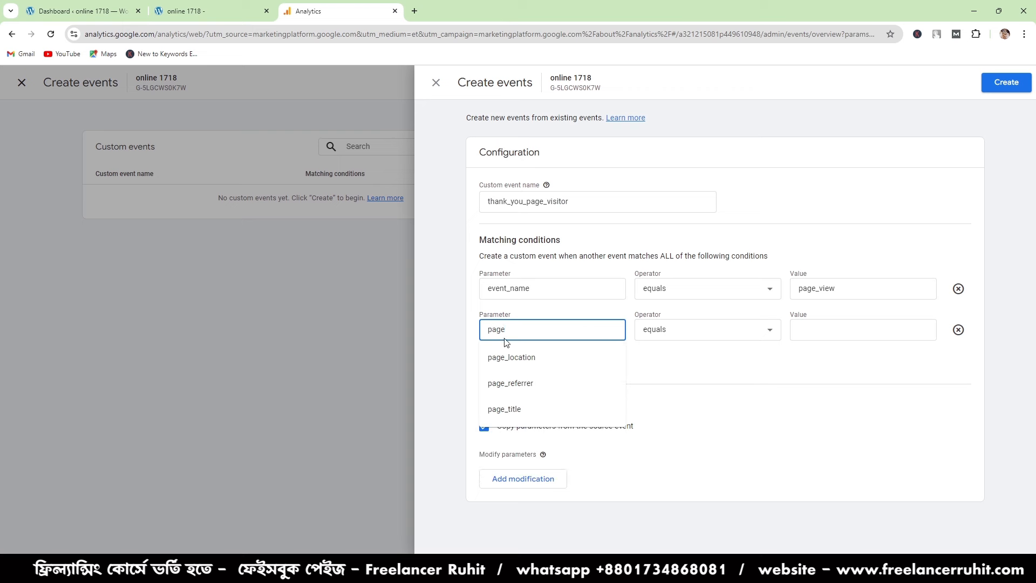
pyautogui.click(528, 357)
pyautogui.click(851, 328)
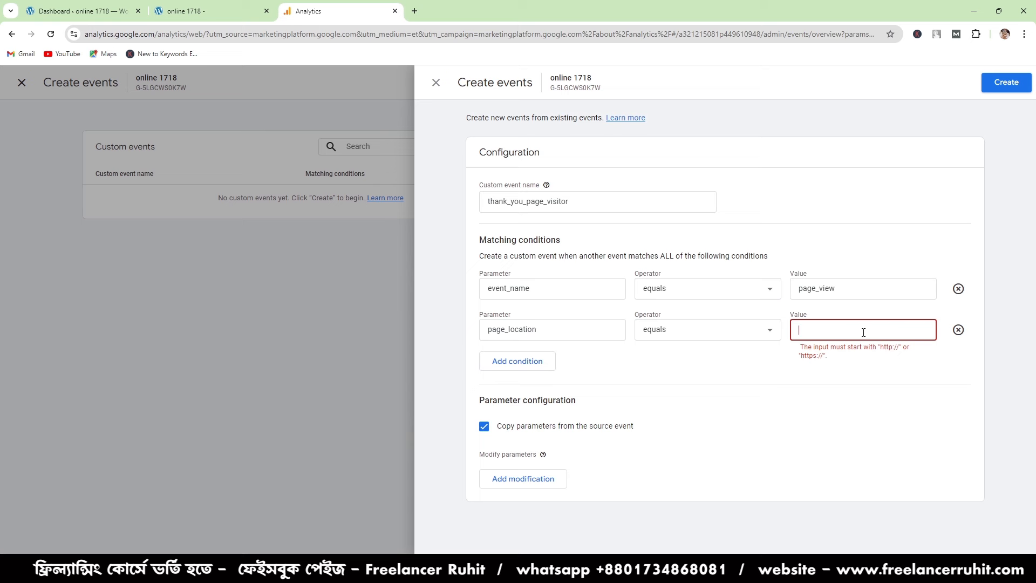
pyautogui.click(225, 6)
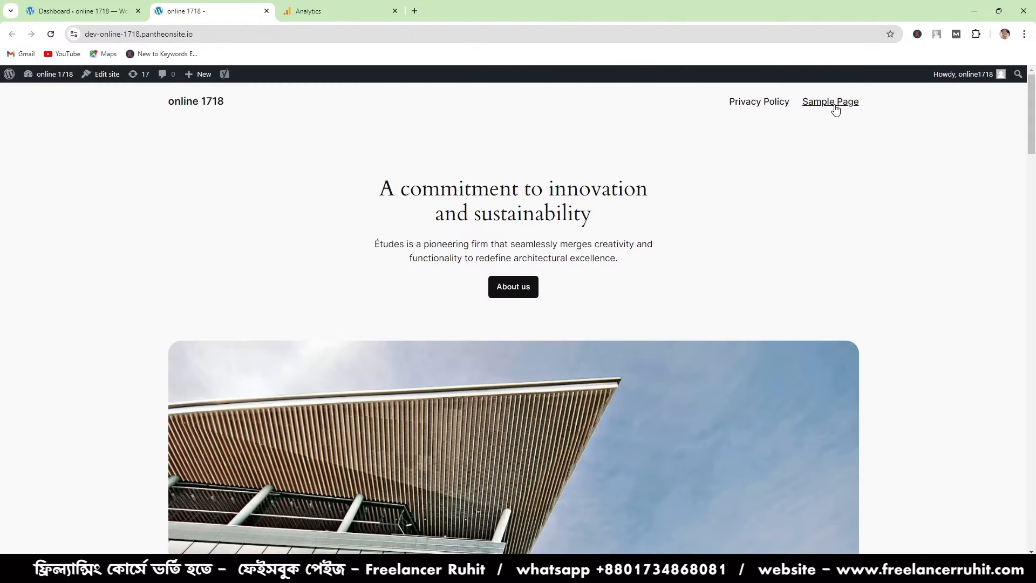
pyautogui.click(215, 34)
pyautogui.click(215, 32)
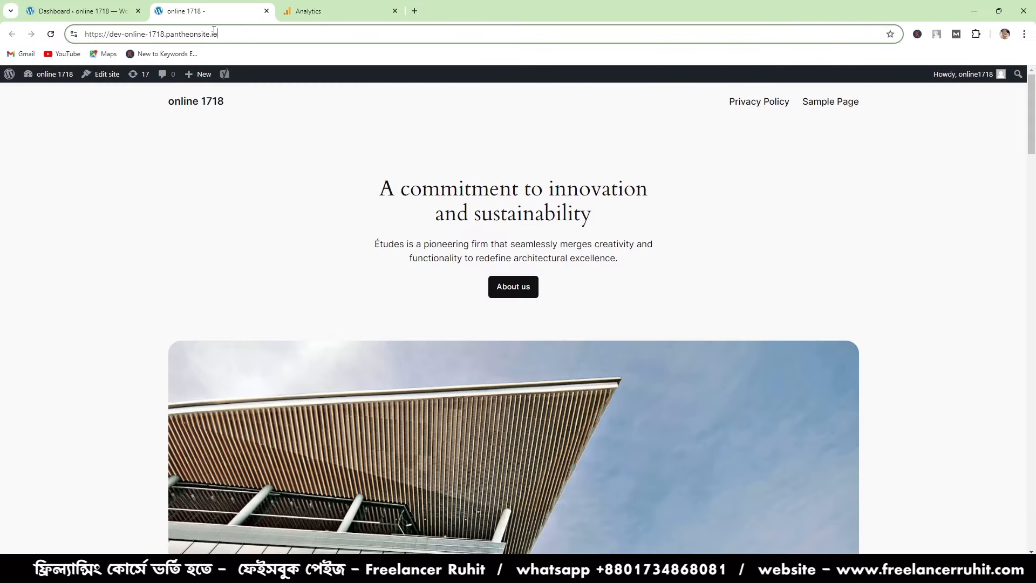
pyautogui.write('/')
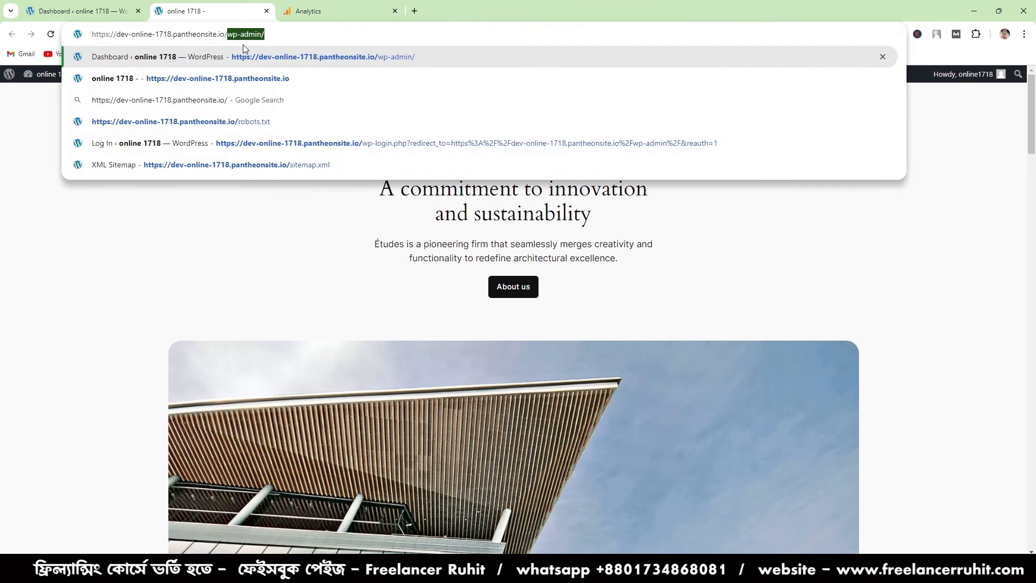
pyautogui.write('thank')
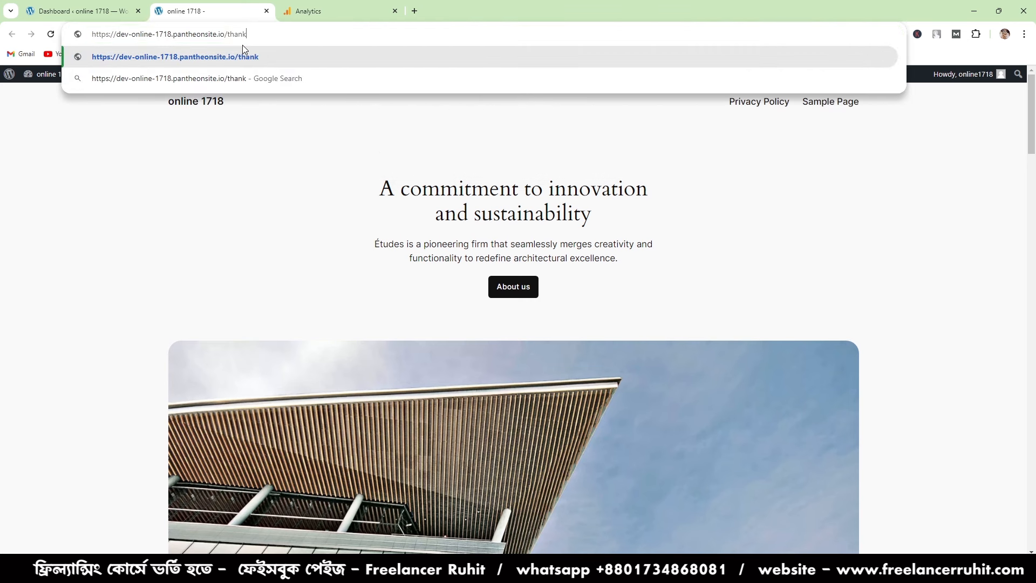
pyautogui.write('_you')
# - Copy the full thank_you page address from the online 1718 site's browser tab
pyautogui.moveTo(270, 36); pyautogui.dragTo(90, 35)
pyautogui.rightClick(107, 34)
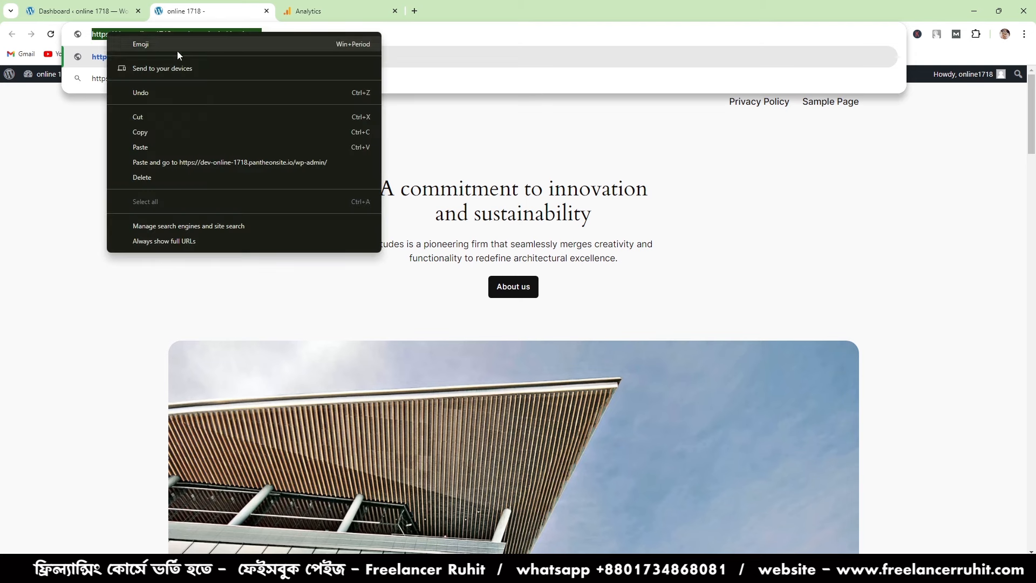
pyautogui.click(157, 131)
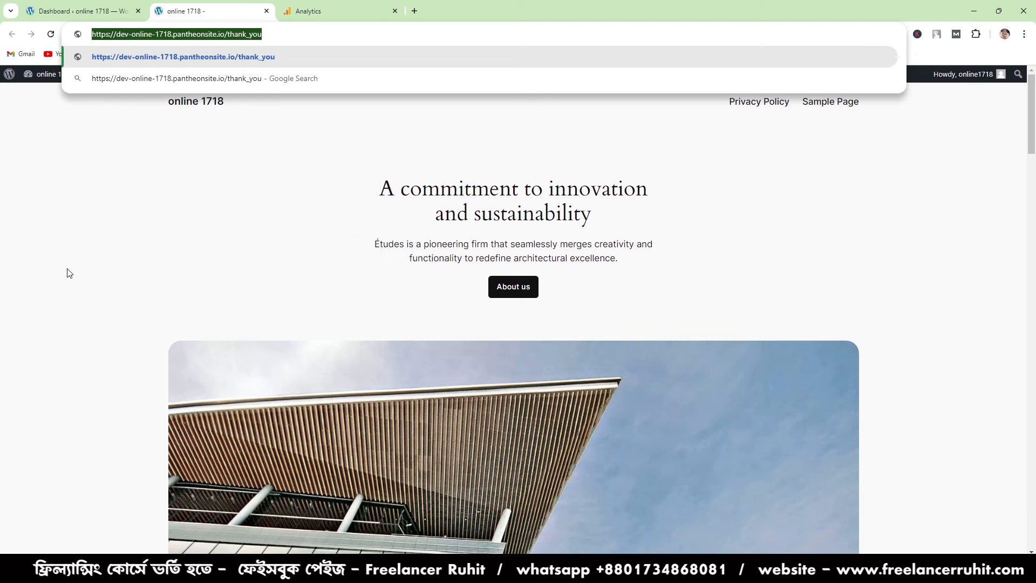
pyautogui.click(188, 194)
pyautogui.click(268, 34)
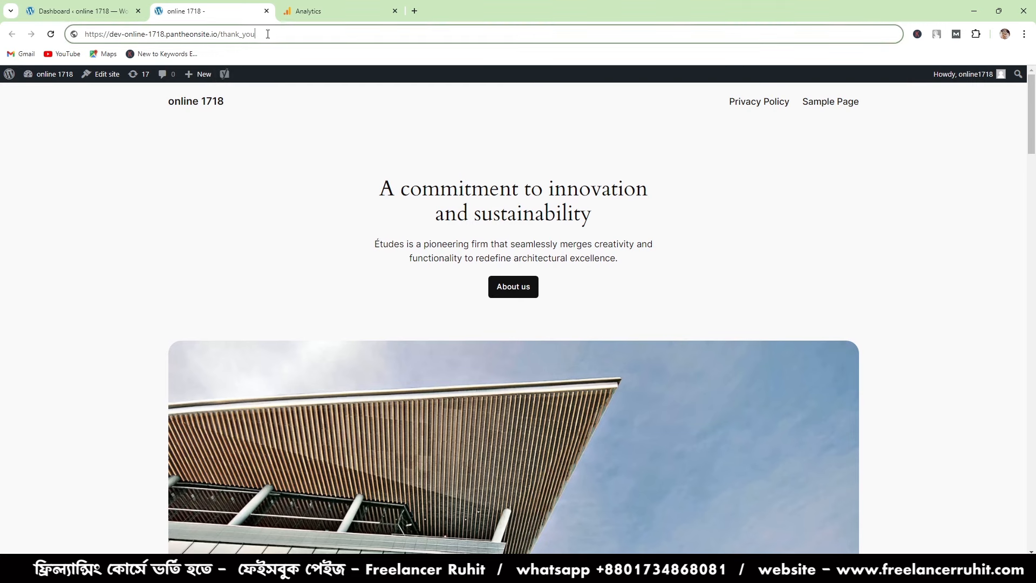
pyautogui.moveTo(275, 34); pyautogui.dragTo(81, 47)
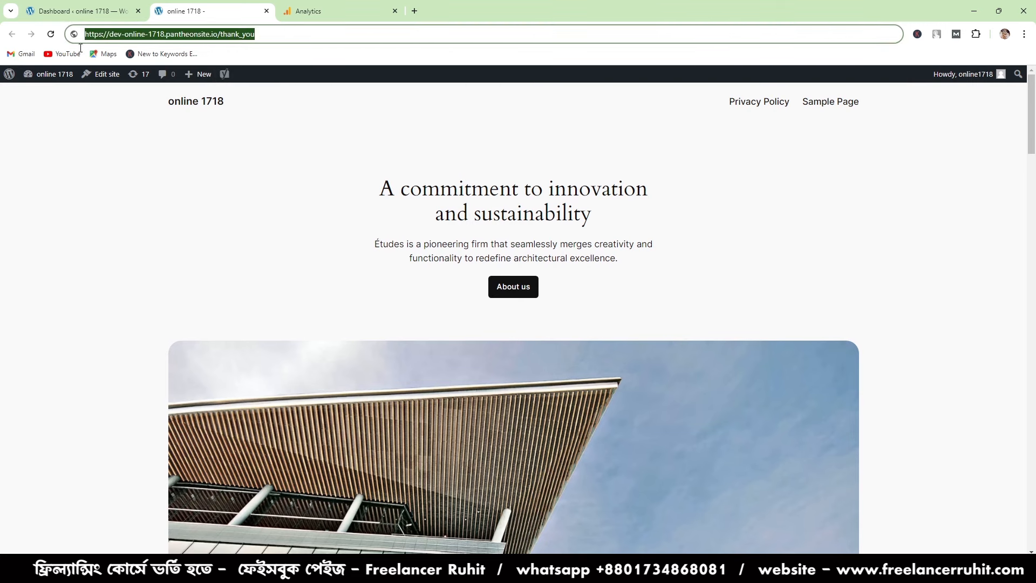
pyautogui.rightClick(139, 37)
pyautogui.click(173, 129)
pyautogui.click(111, 12)
# - Back in Analytics, paste the thank_you page address as the page_location value and create the thank_you_page_visitor event
pyautogui.click(346, 11)
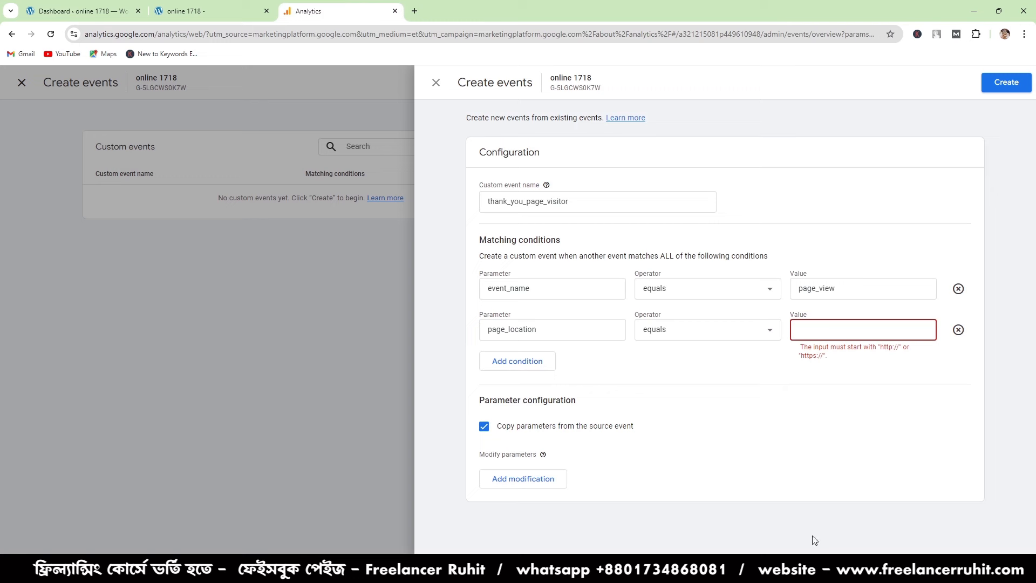
pyautogui.rightClick(831, 323)
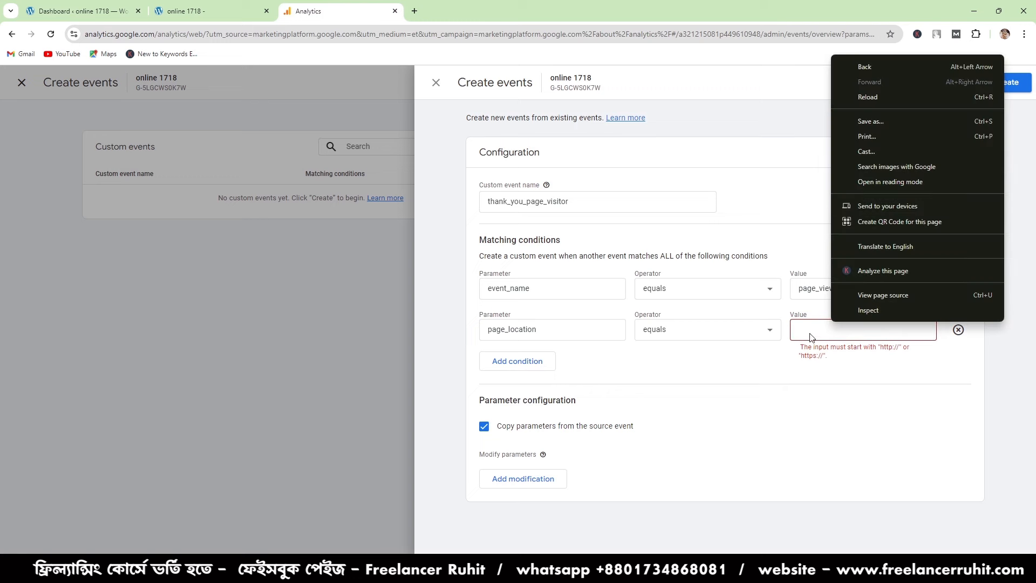
pyautogui.click(811, 336)
pyautogui.rightClick(811, 334)
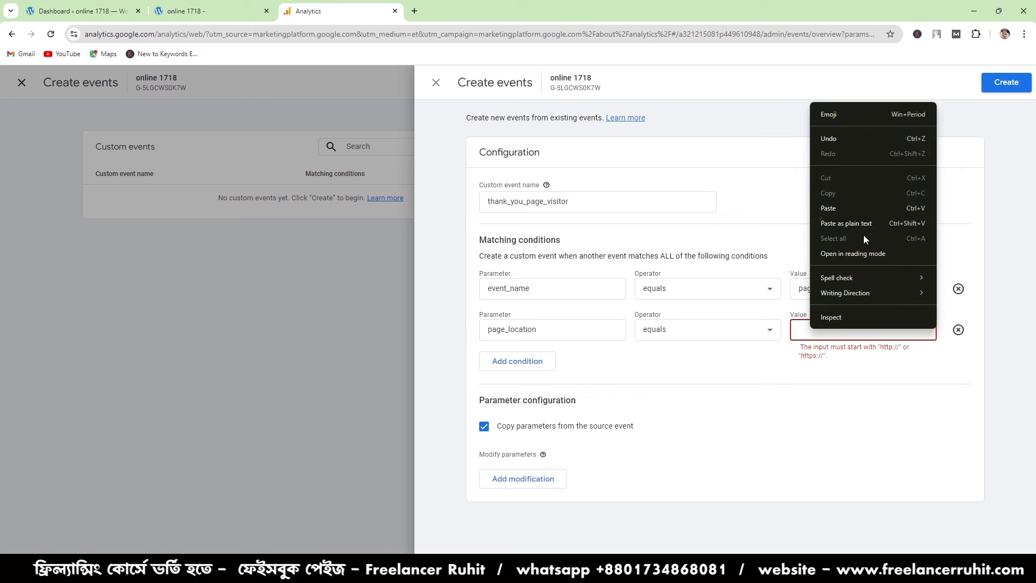
pyautogui.click(874, 209)
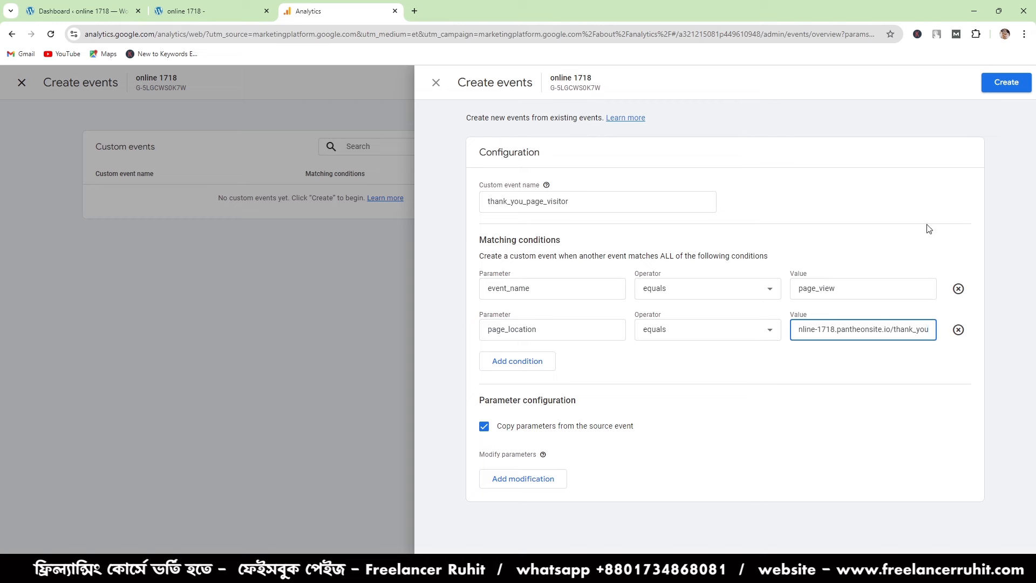
pyautogui.click(1006, 82)
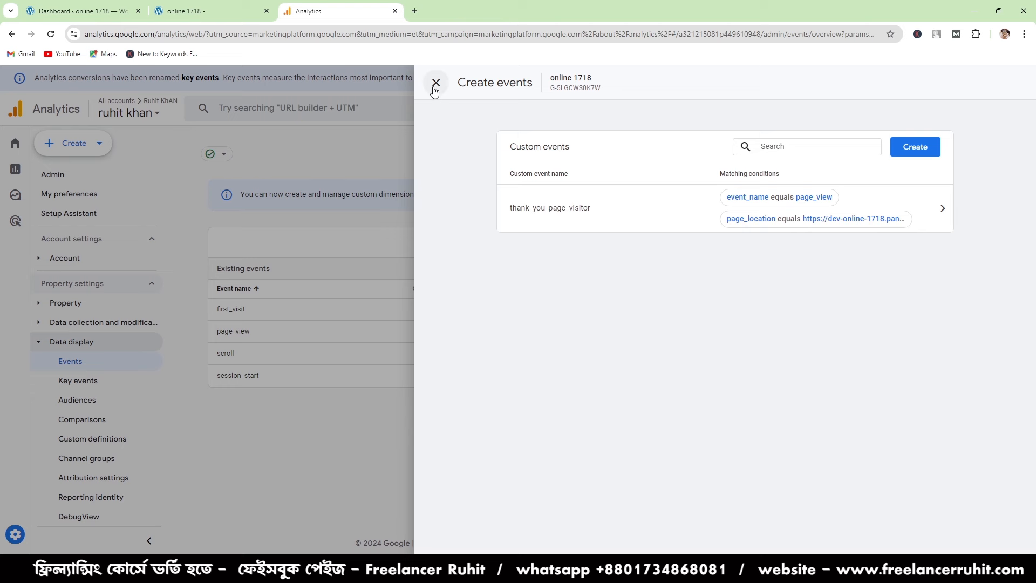
# - Start creating another custom event and name it instagram_audience
pyautogui.click(914, 146)
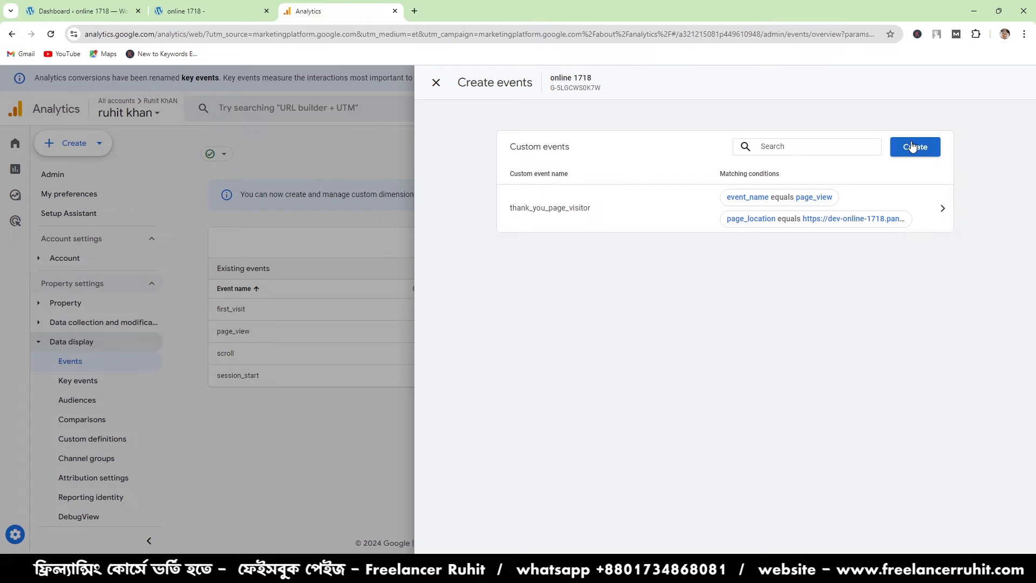
pyautogui.click(558, 201)
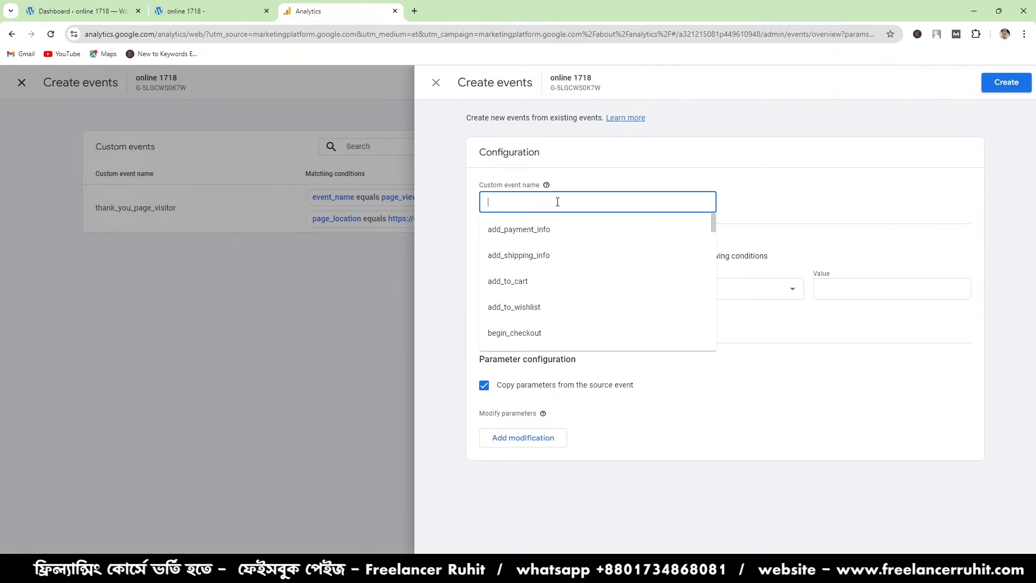
pyautogui.write('ins')
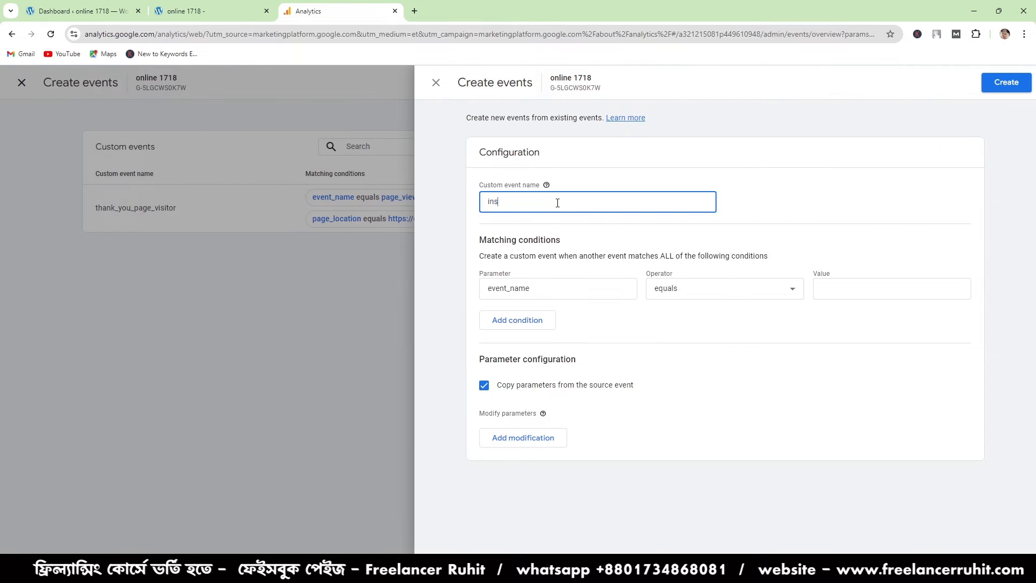
pyautogui.write('tagram')
pyautogui.write('_')
pyautogui.write('audie')
pyautogui.write('jn')
pyautogui.press('BackSpace')
pyautogui.press('BackSpace')
pyautogui.write('nce')
# - Make the first matching condition of instagram_audience require event_name to equal page_view
pyautogui.click(839, 287)
pyautogui.write('page')
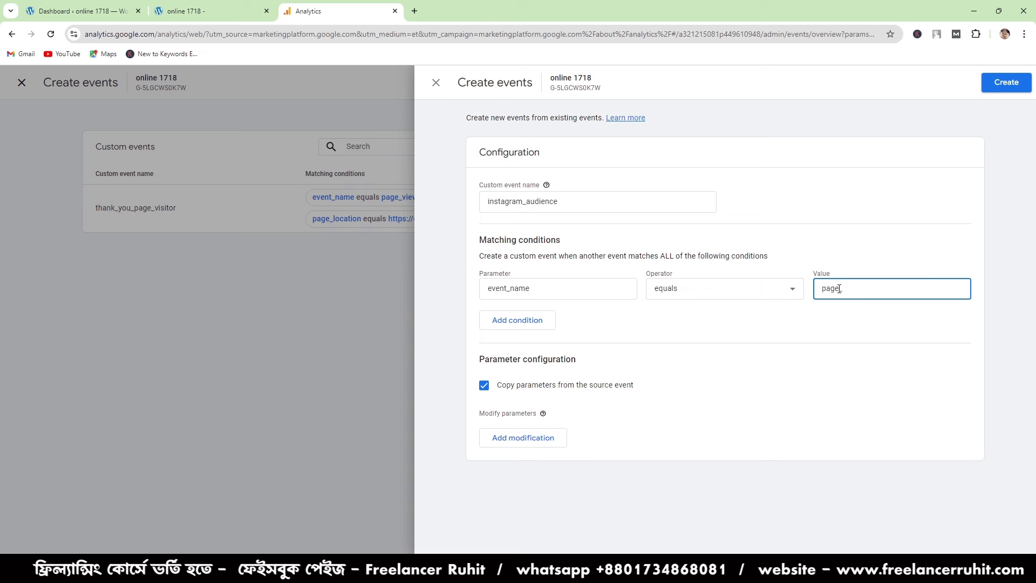
pyautogui.write('_view')
# - Add a second matching condition to instagram_audience with the page_location parameter and the contains operator
pyautogui.click(550, 322)
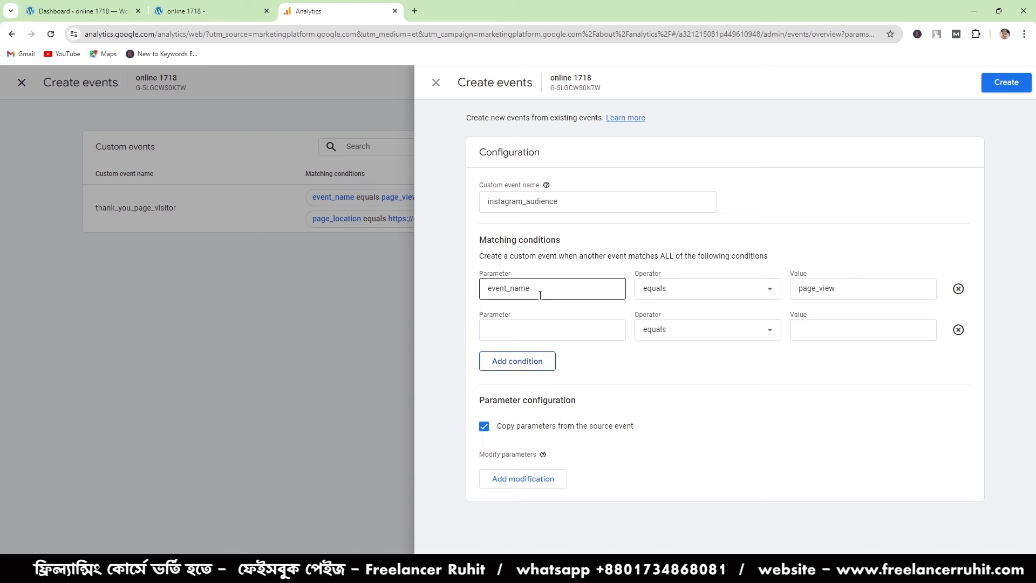
pyautogui.click(549, 329)
pyautogui.write('page')
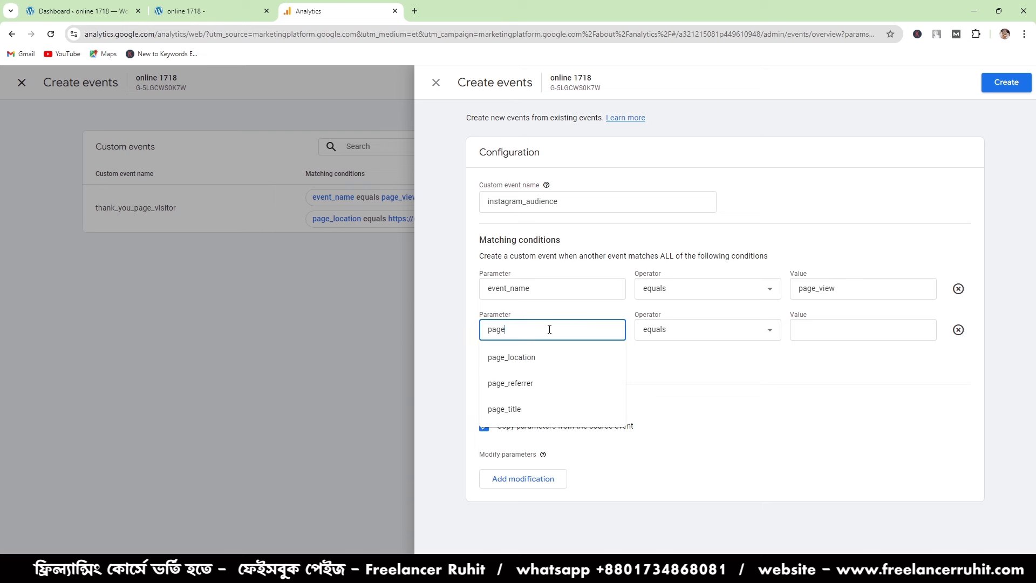
pyautogui.click(520, 357)
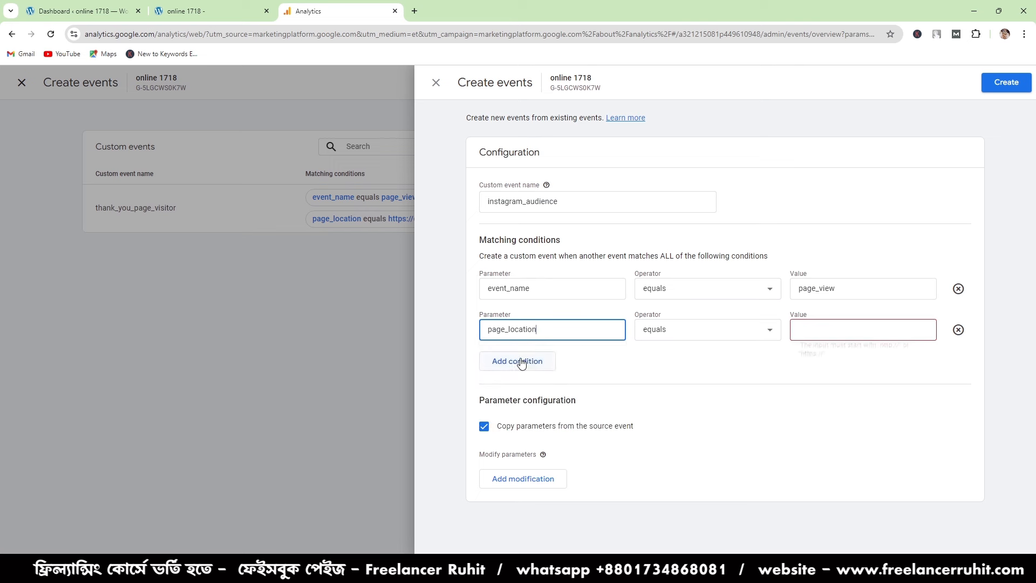
pyautogui.click(664, 331)
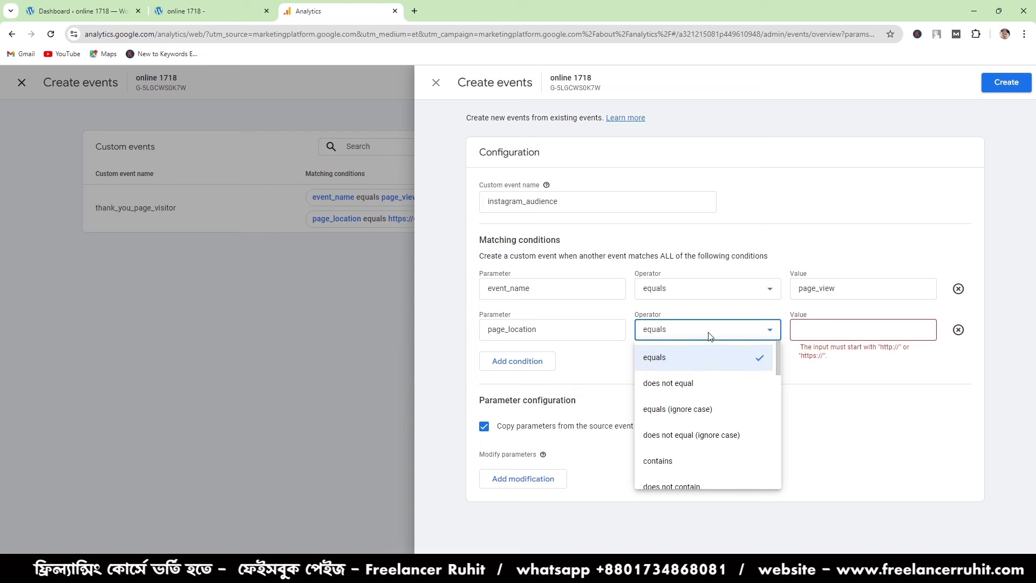
pyautogui.click(687, 463)
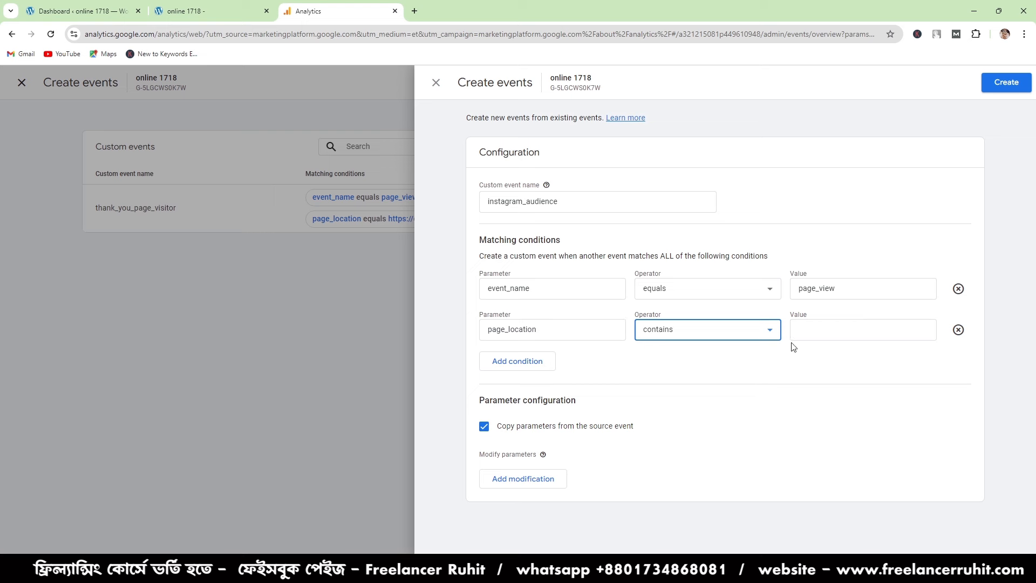
# - Look through the online 1718 site's thank_you page for something to match in the page_location value
pyautogui.click(814, 325)
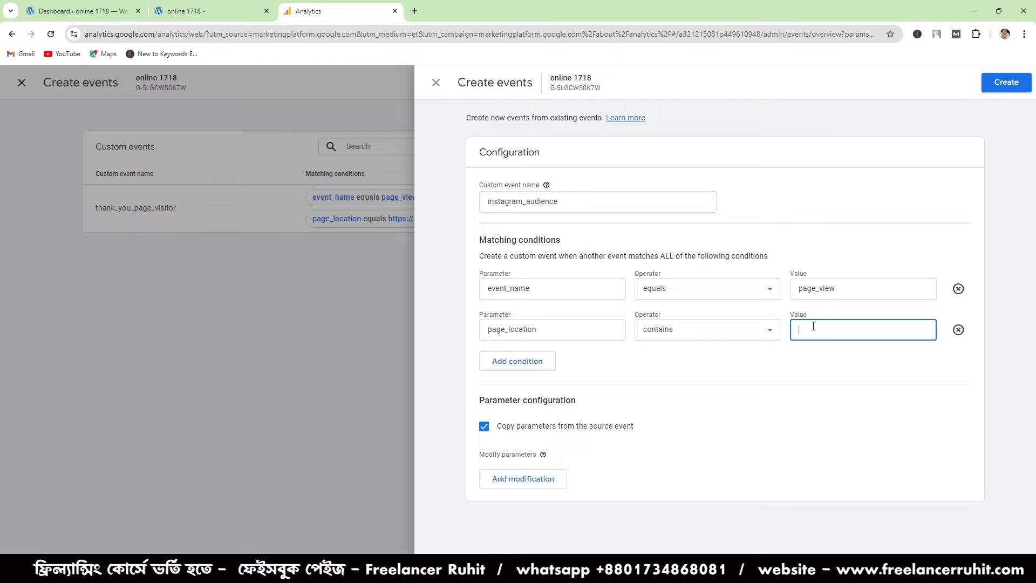
pyautogui.click(232, 6)
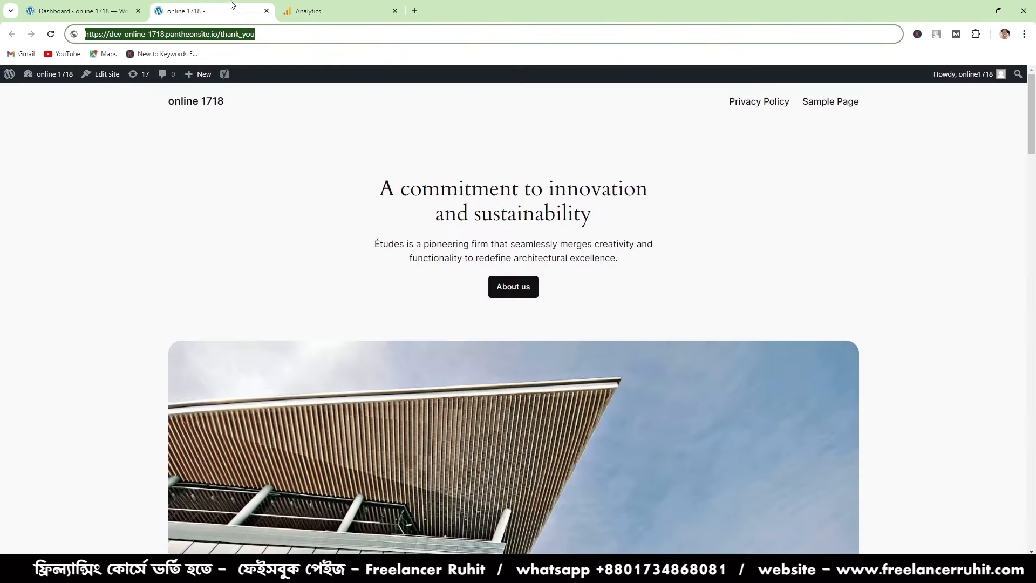
pyautogui.scroll(-20, 451, 287)
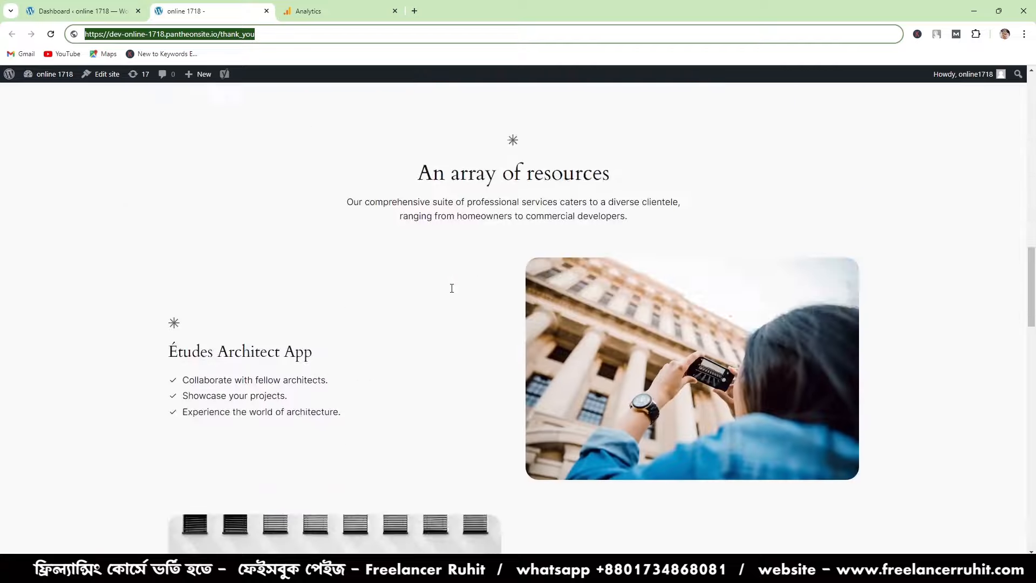
pyautogui.scroll(-6, 451, 293)
pyautogui.scroll(15, 452, 292)
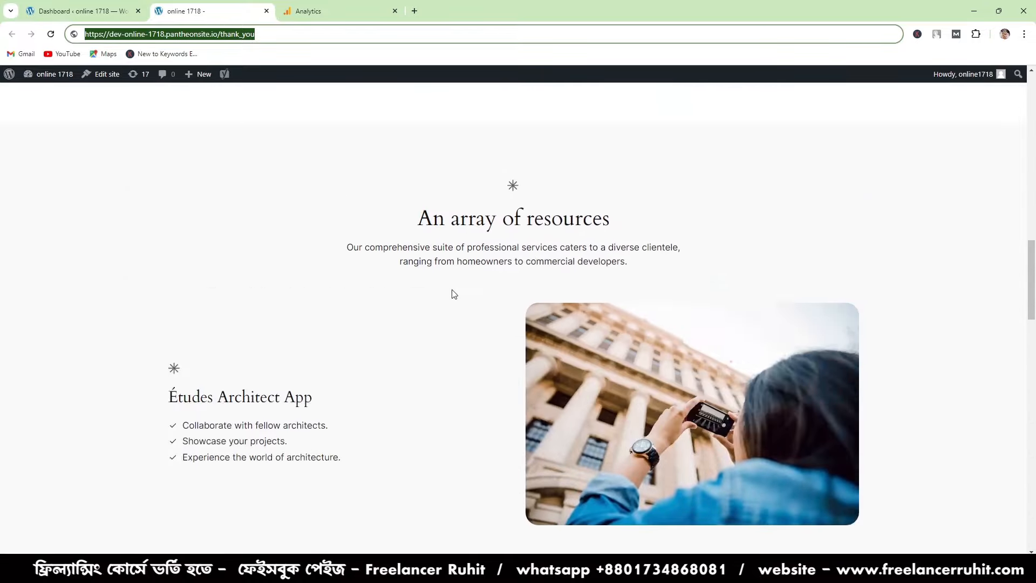
pyautogui.scroll(8, 467, 388)
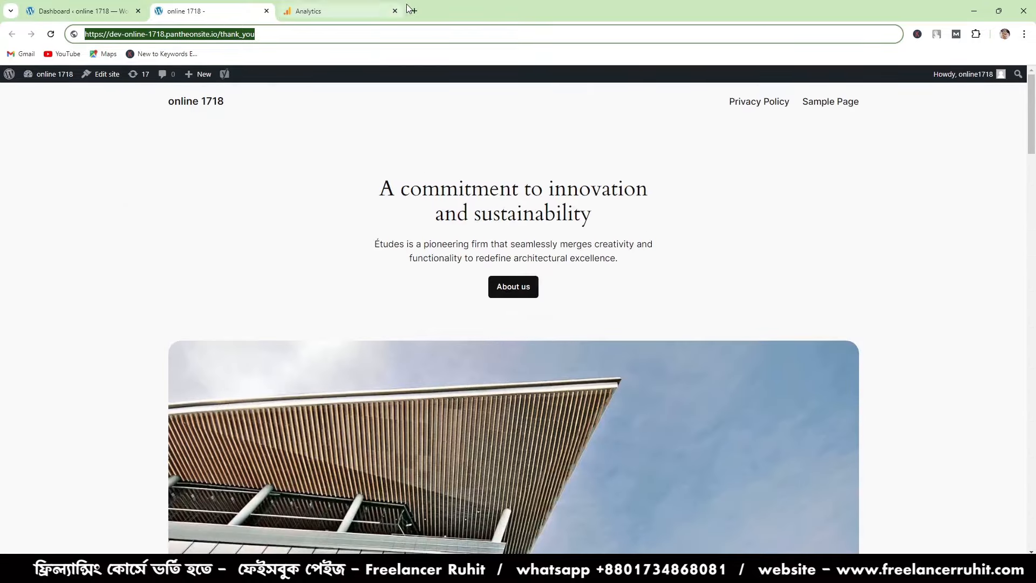
# - Search Google for daraz in a new tab, open Daraz.com.bd and look through its Lip Gloss category
pyautogui.click(415, 11)
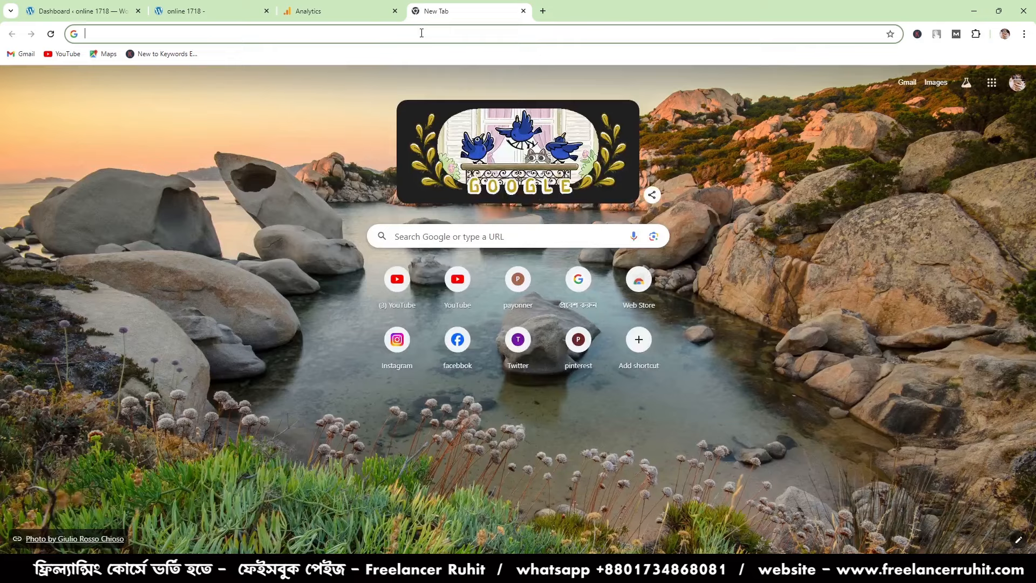
pyautogui.write('daraz')
pyautogui.press('Return')
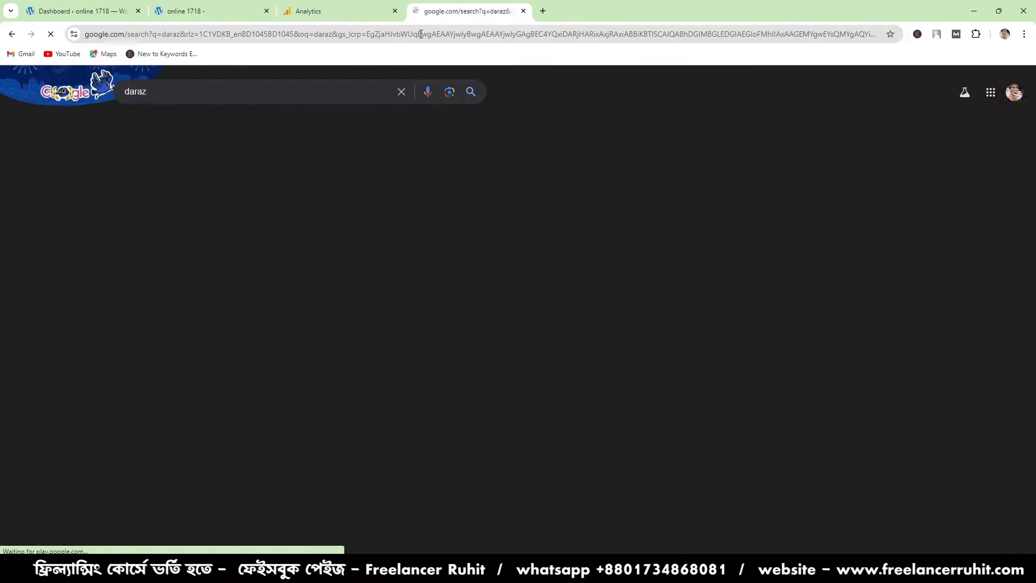
pyautogui.click(189, 208)
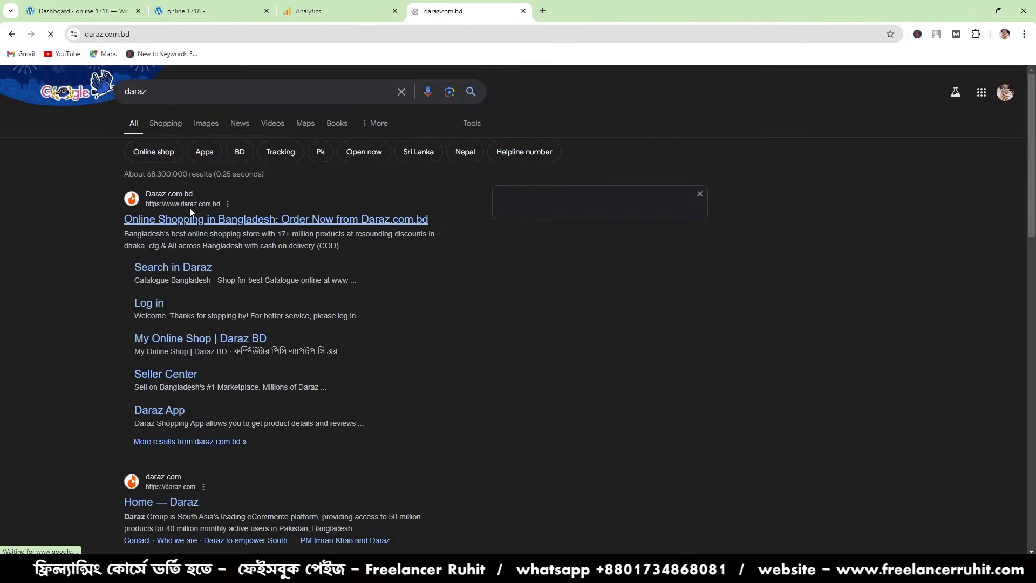
pyautogui.scroll(-1, 612, 430)
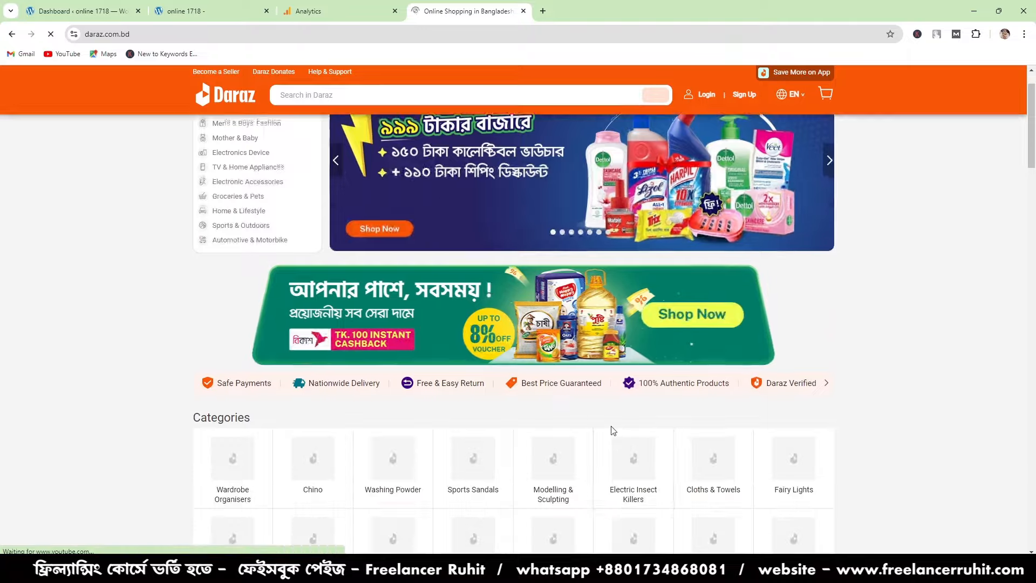
pyautogui.scroll(-6, 612, 430)
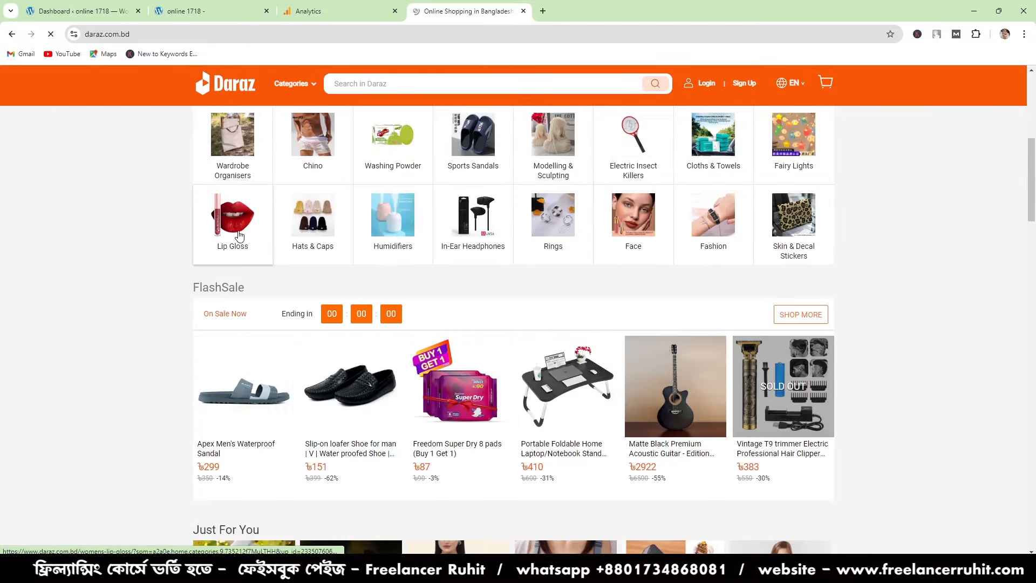
pyautogui.click(239, 236)
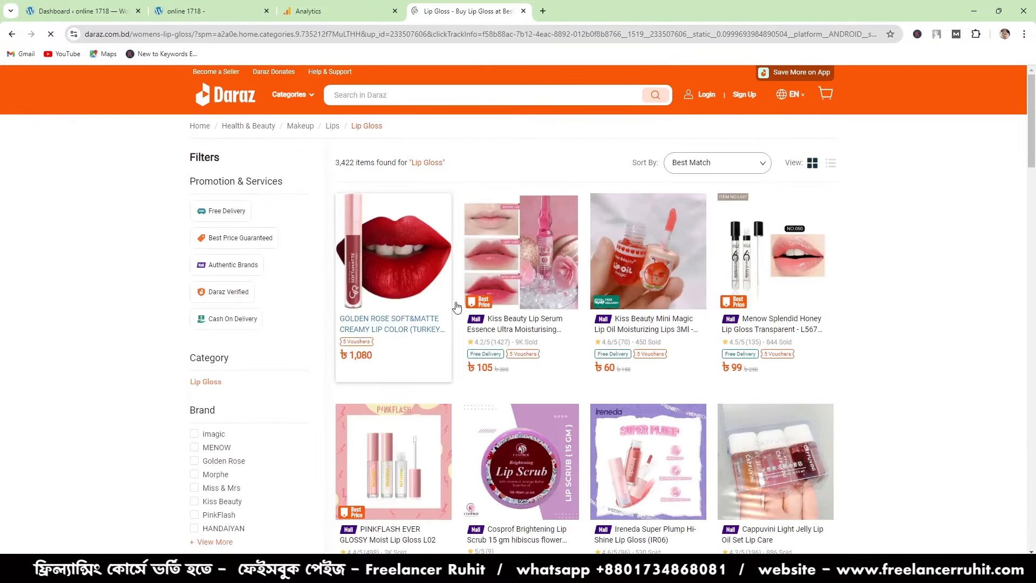
pyautogui.scroll(-13, 456, 306)
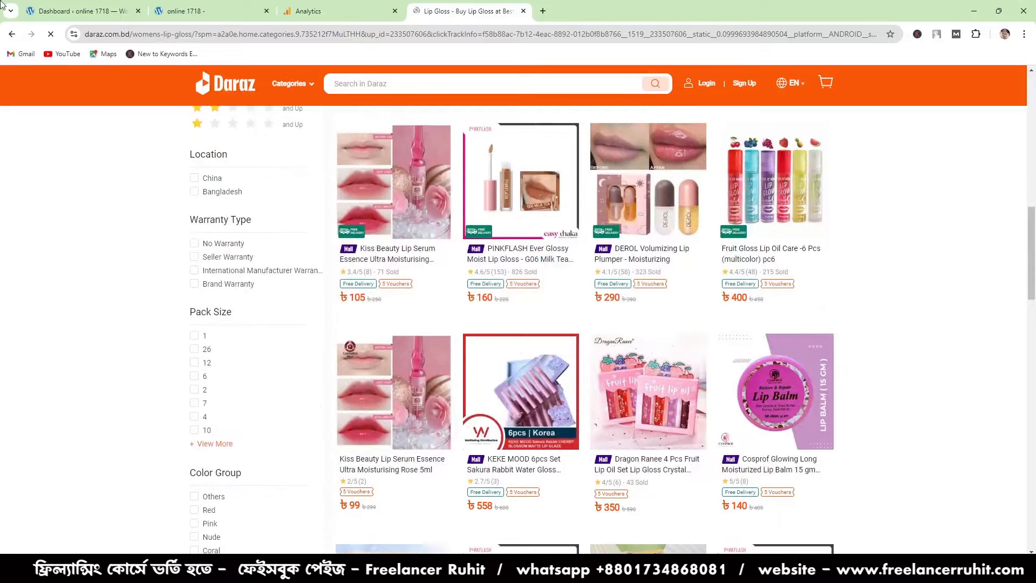
pyautogui.click(12, 34)
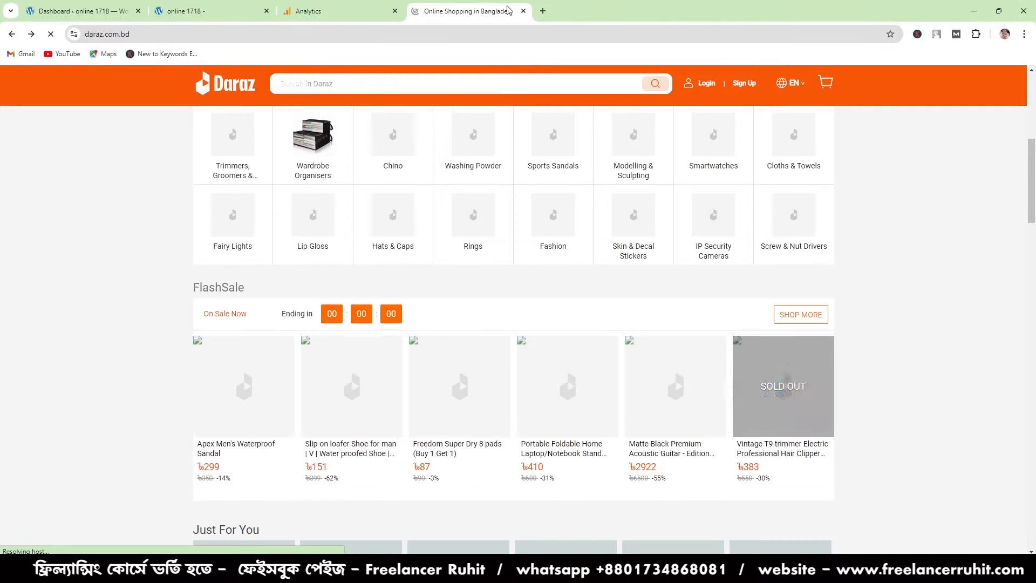
# - Search Google for alibaba in another new tab and open the Alibaba.com site
pyautogui.click(543, 11)
pyautogui.click(518, 32)
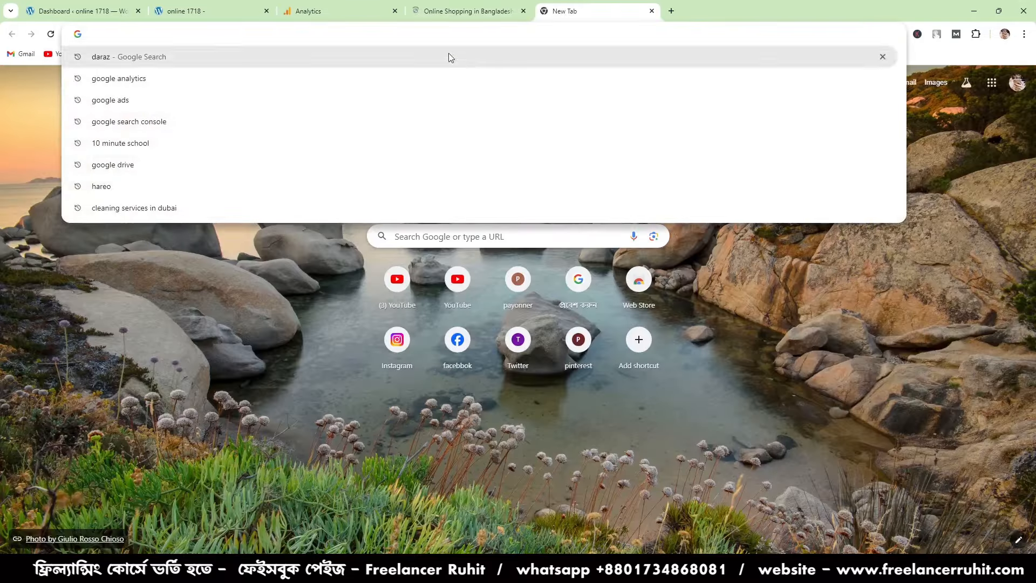
pyautogui.click(449, 10)
pyautogui.scroll(-3, 448, 237)
pyautogui.scroll(10, 447, 238)
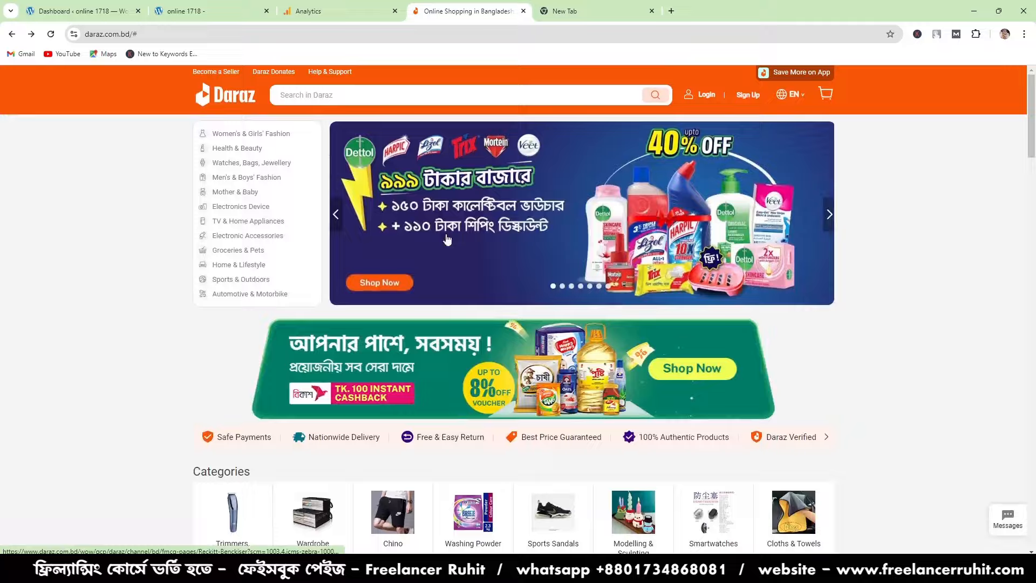
pyautogui.click(554, 16)
pyautogui.click(519, 34)
pyautogui.write('alibaba')
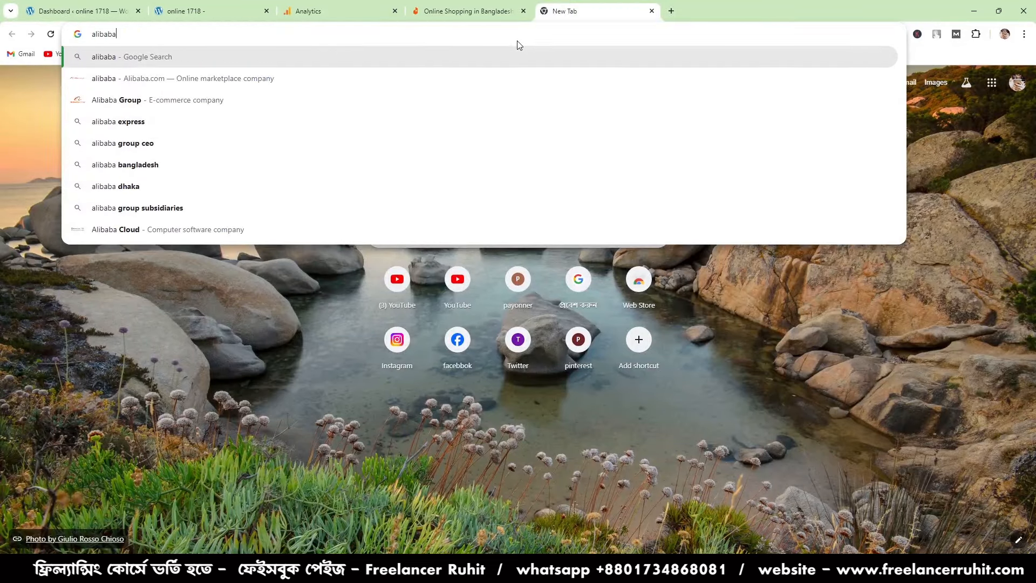
pyautogui.press('Return')
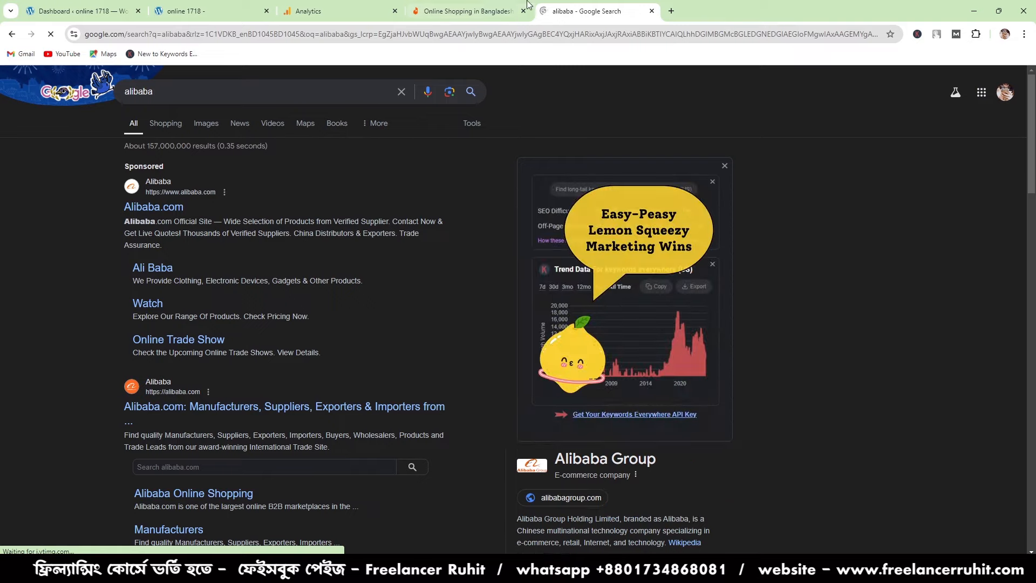
pyautogui.click(491, 6)
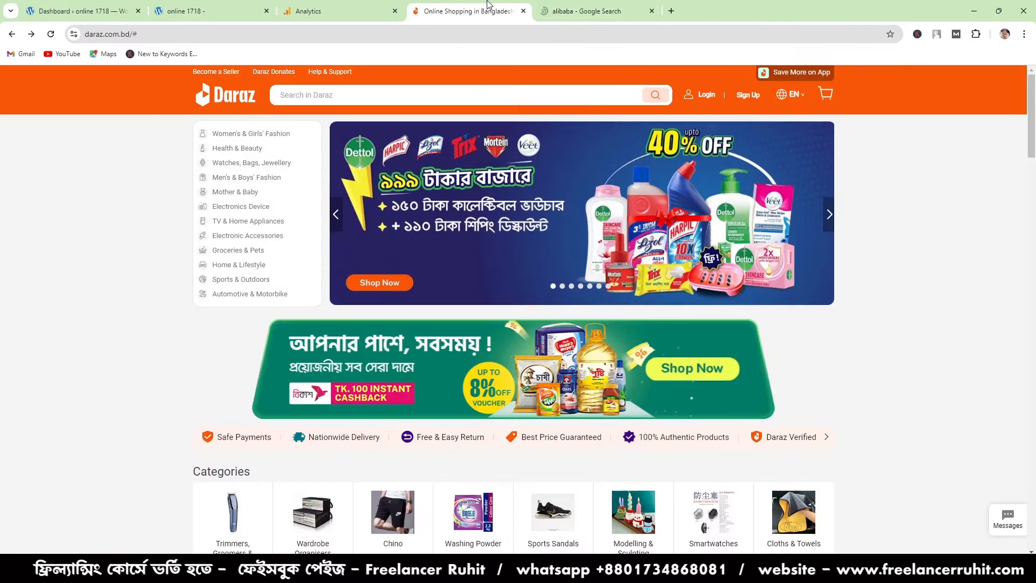
# - Open the Consumer Electronics category on Alibaba.com and look through its page
pyautogui.click(588, 7)
pyautogui.scroll(-3, 388, 267)
pyautogui.scroll(-10, 388, 267)
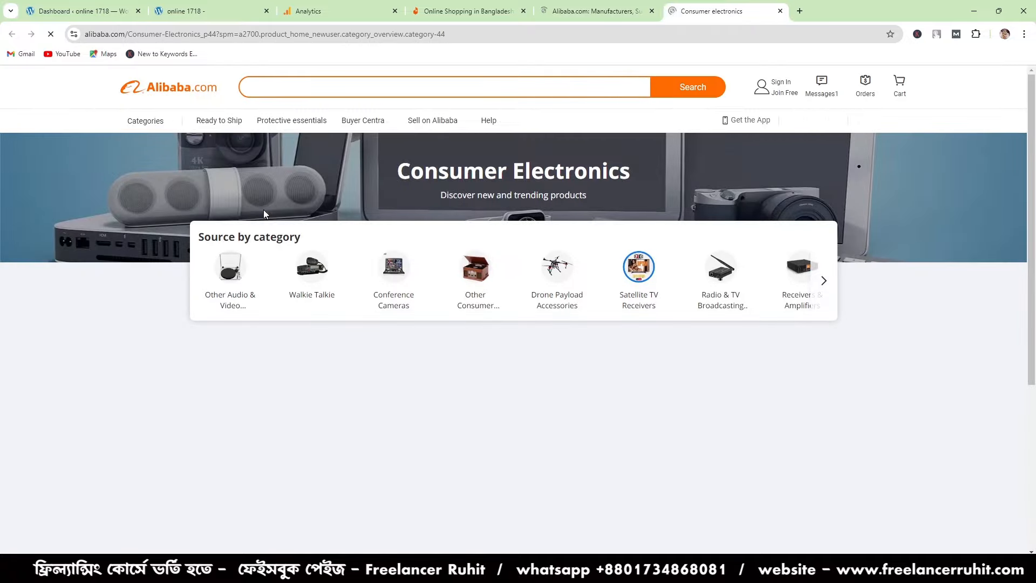
pyautogui.scroll(-1, 451, 310)
pyautogui.scroll(-2, 453, 314)
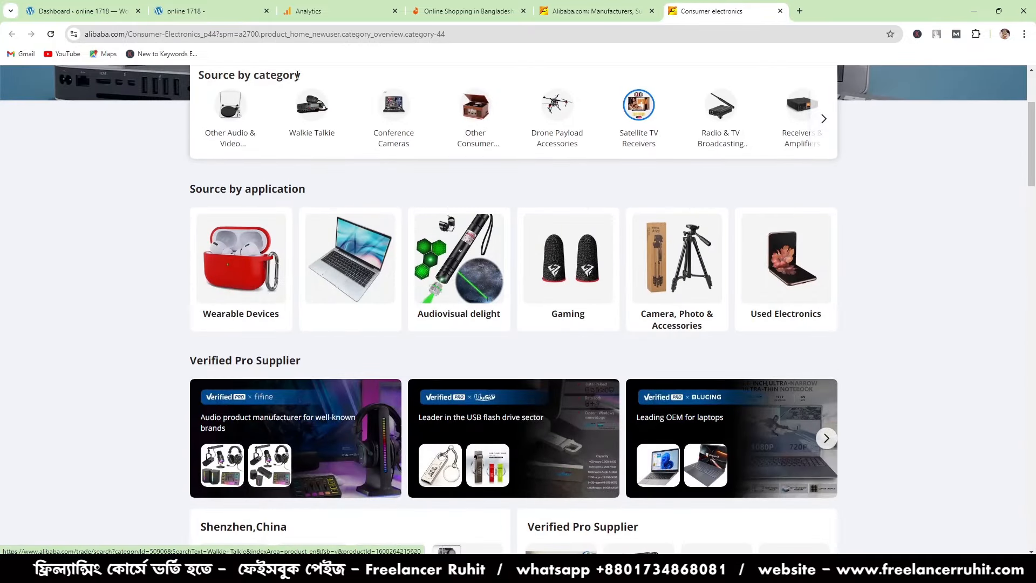
# - Copy the word product from the address of Alibaba's Consumer Electronics page
pyautogui.doubleClick(274, 33)
pyautogui.click(271, 36)
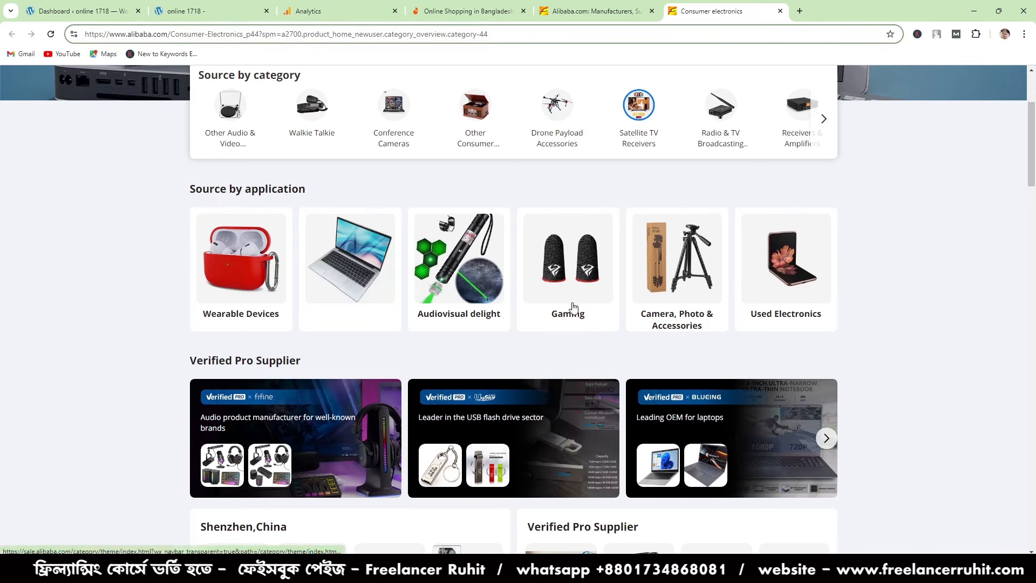
pyautogui.moveTo(330, 34); pyautogui.dragTo(302, 36)
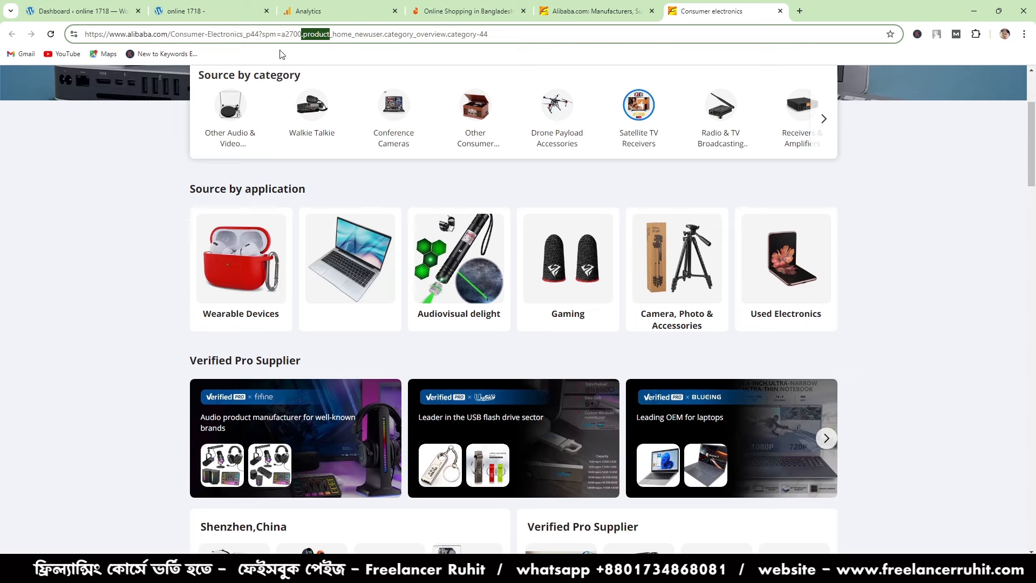
pyautogui.click(315, 34)
pyautogui.moveTo(331, 33); pyautogui.dragTo(304, 34)
pyautogui.rightClick(307, 34)
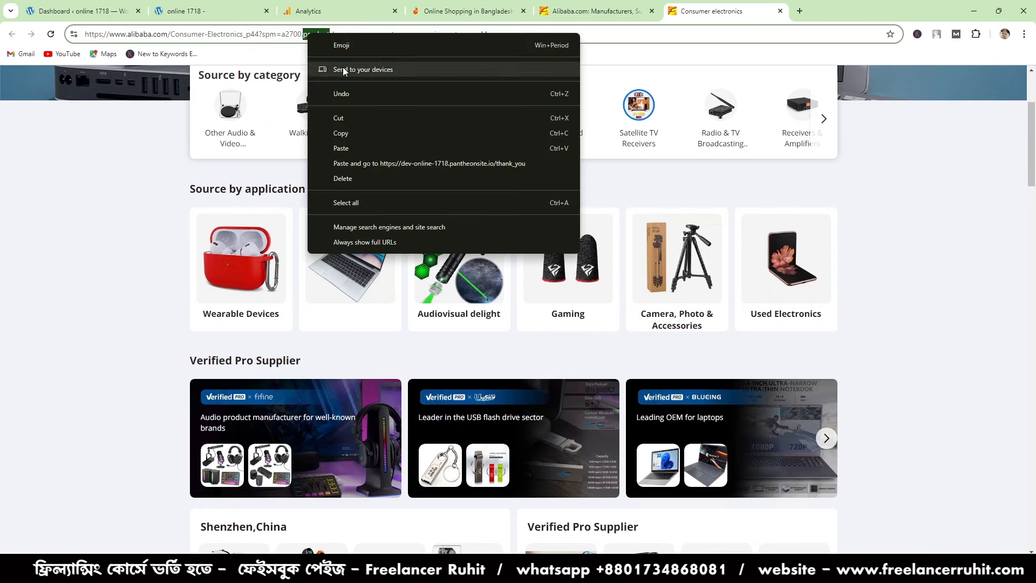
pyautogui.click(341, 134)
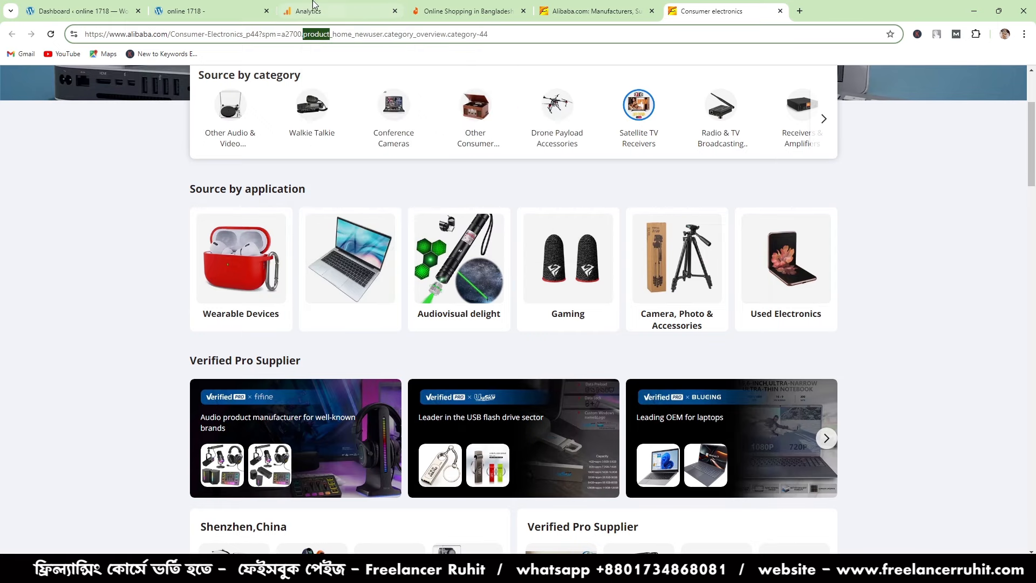
# - Back in Analytics, set the page_location value to /product/ and rename the custom event facebook_audience
pyautogui.click(332, 9)
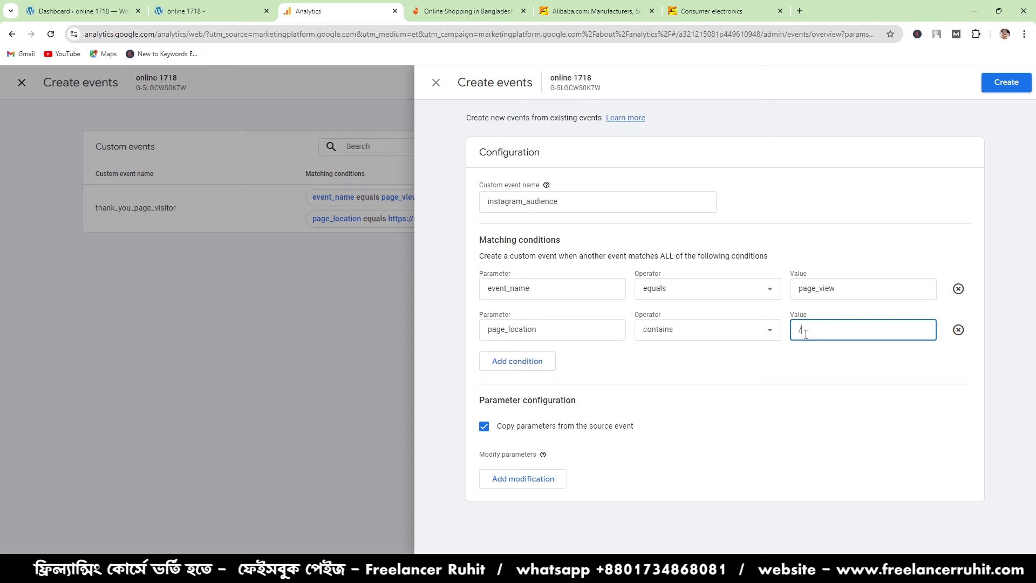
pyautogui.write('product/')
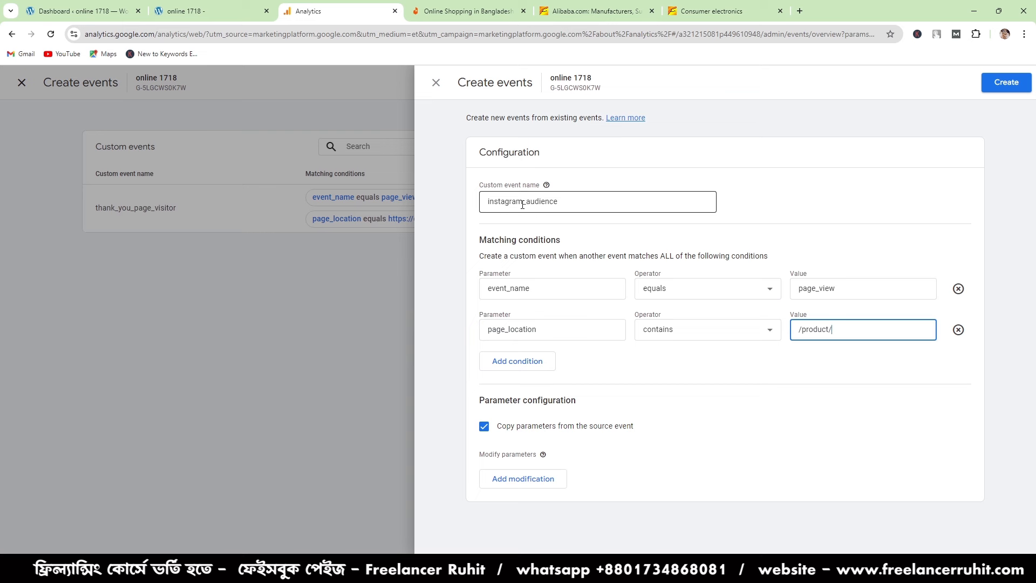
pyautogui.moveTo(523, 204); pyautogui.dragTo(487, 207)
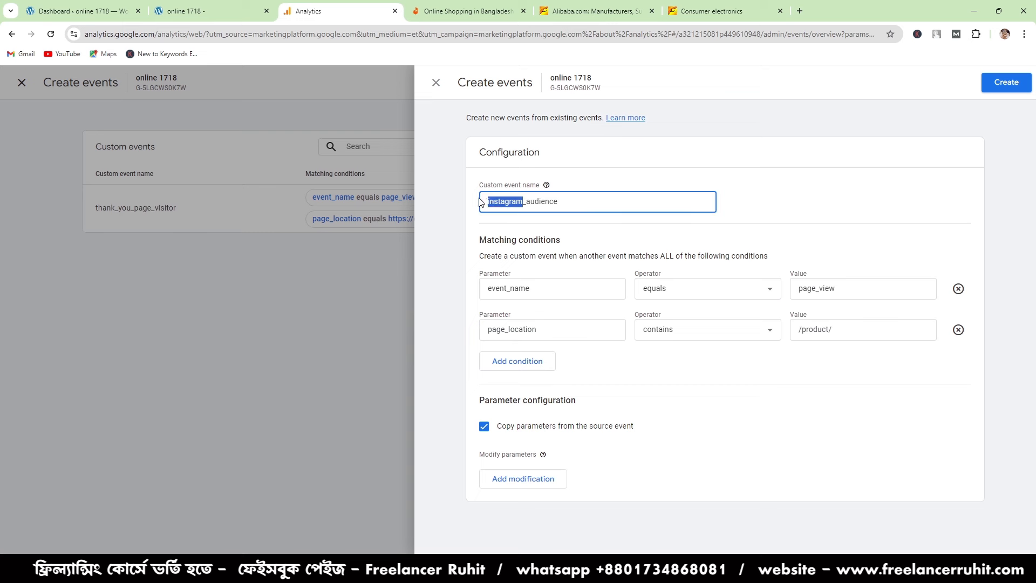
pyautogui.press('BackSpace')
pyautogui.write('facebook')
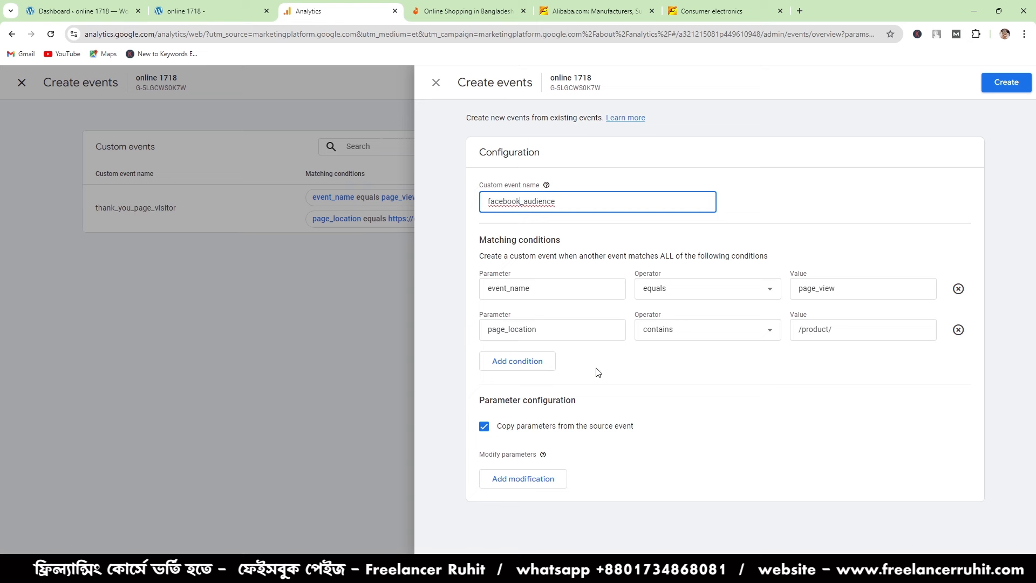
# - Add a third matching condition to facebook_audience requiring page_referrer to equal facebook
pyautogui.click(515, 368)
pyautogui.click(518, 368)
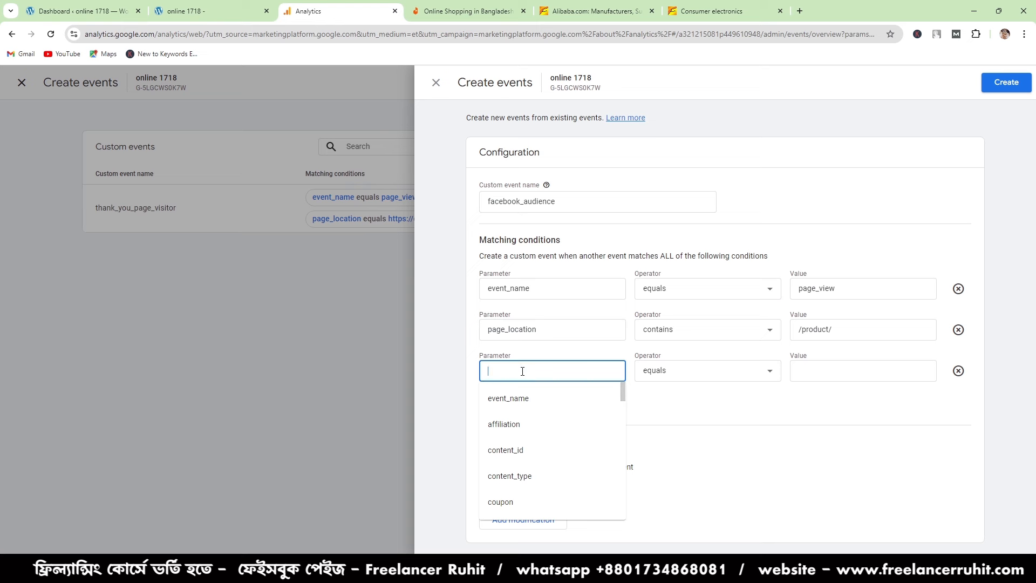
pyautogui.write('page')
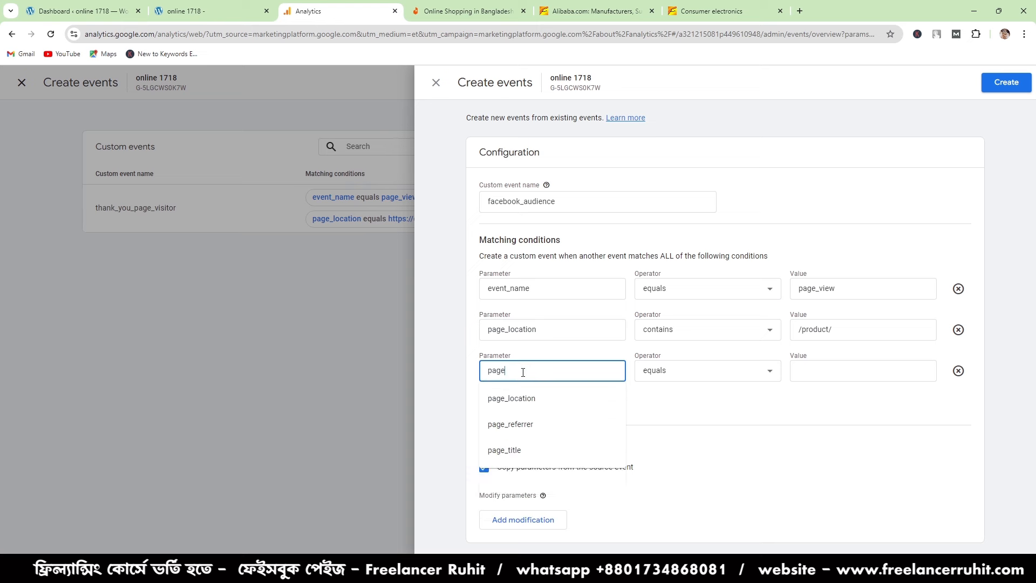
pyautogui.click(497, 428)
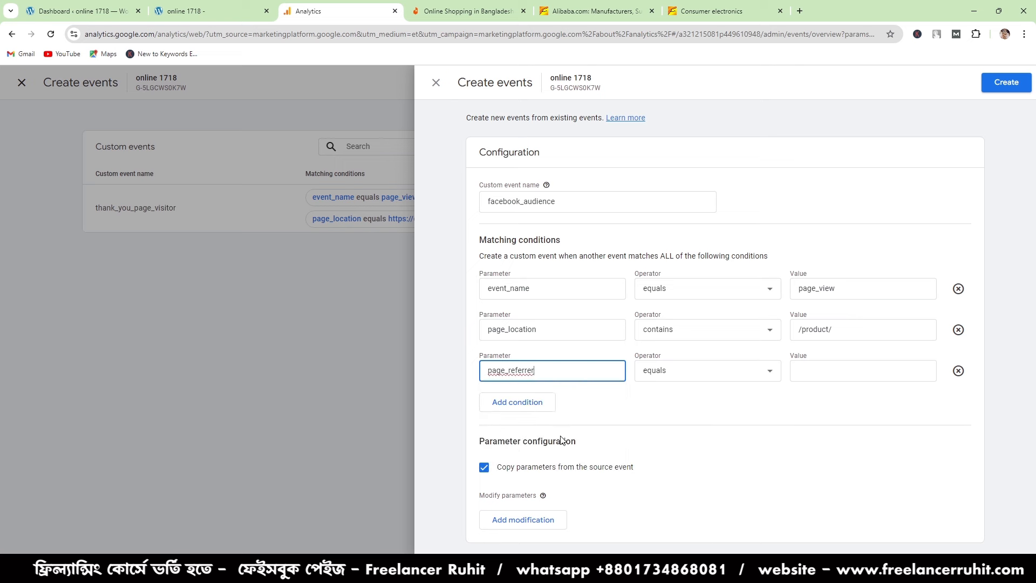
pyautogui.click(861, 373)
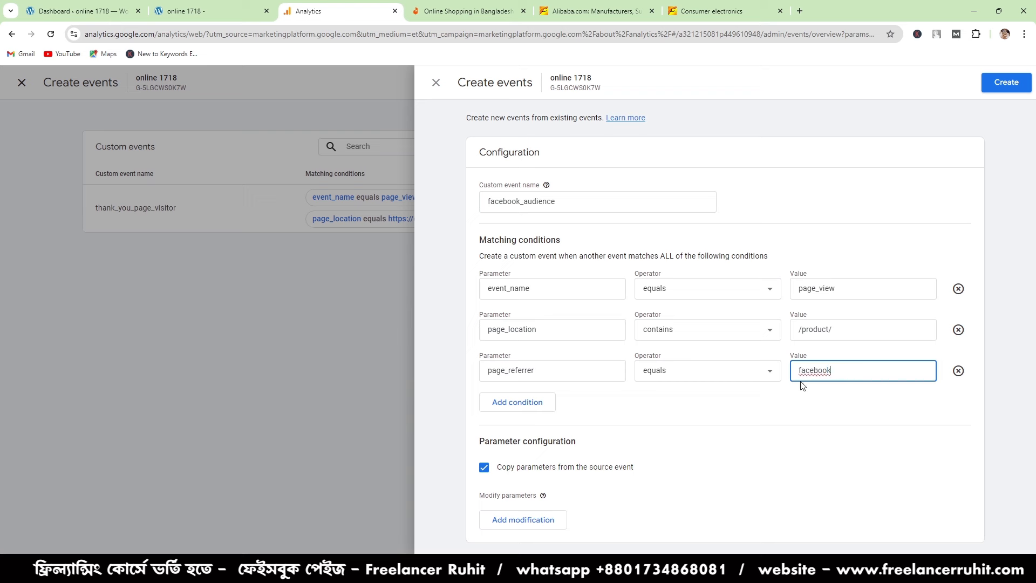
pyautogui.click(754, 405)
# - Create the facebook_audience event, then reopen the custom events list from the property's Events page
pyautogui.click(999, 77)
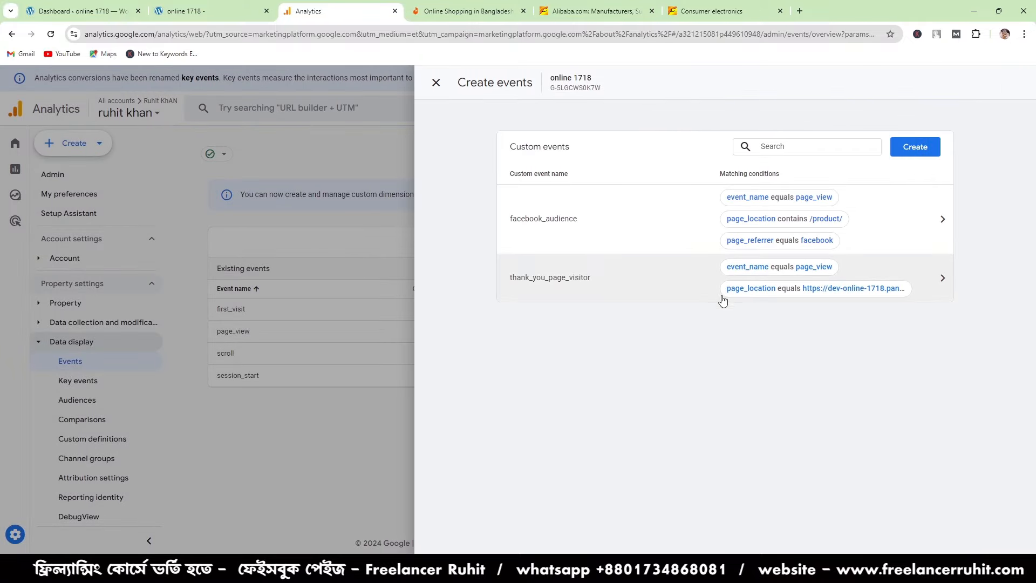
pyautogui.click(435, 83)
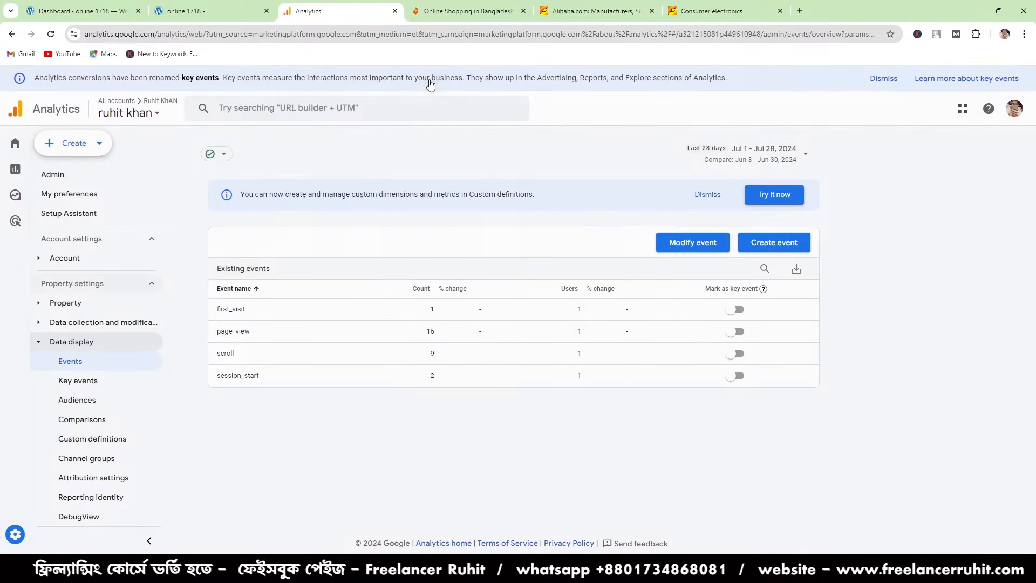
pyautogui.click(774, 242)
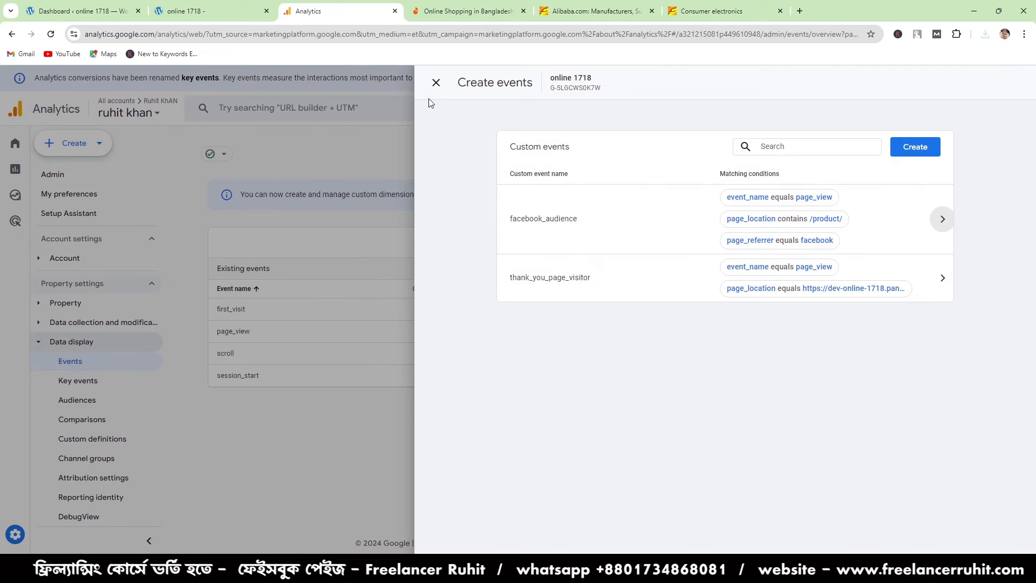
# - Close the custom events list and open the property's Key events page
pyautogui.click(435, 83)
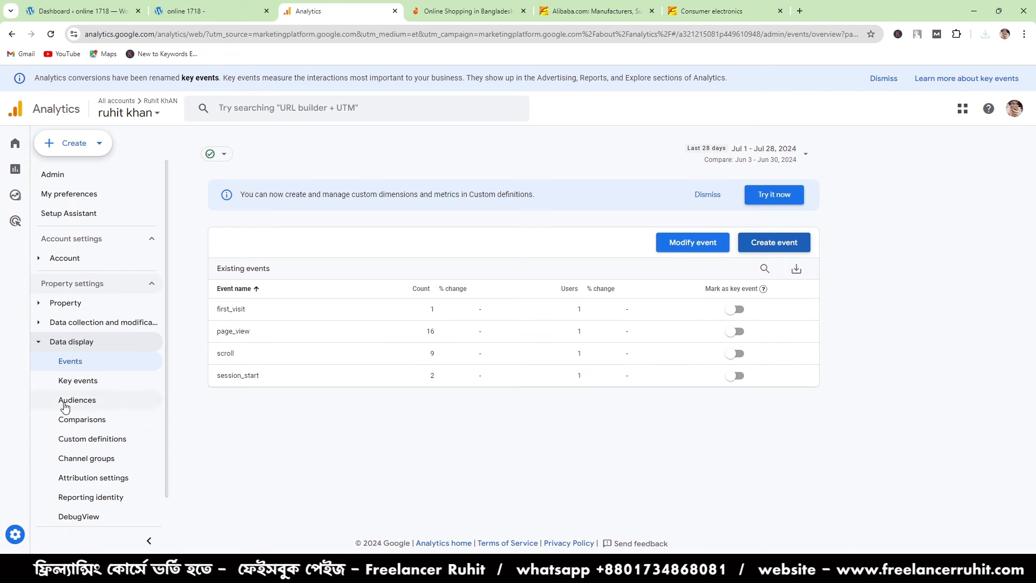
pyautogui.click(80, 359)
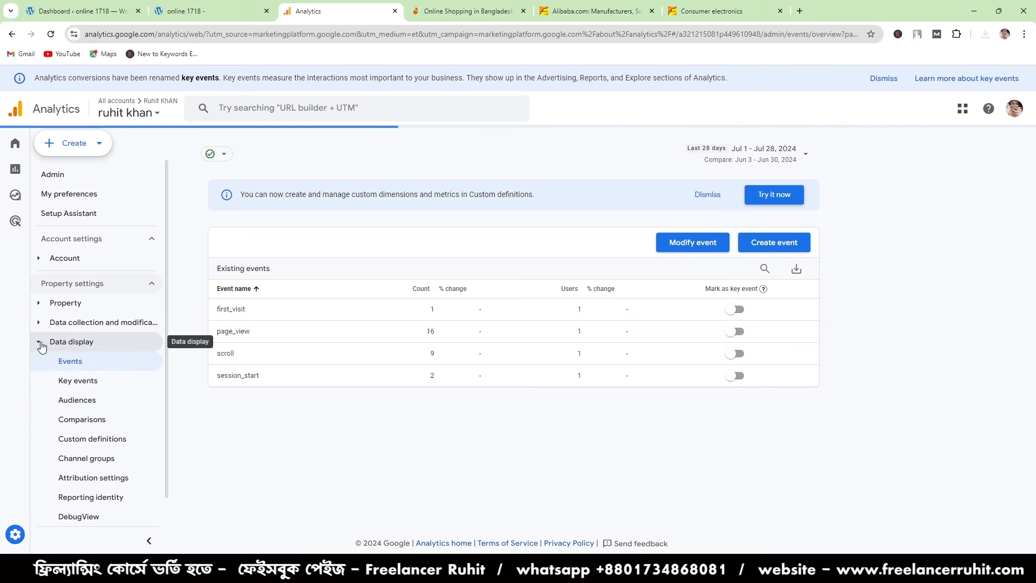
pyautogui.click(47, 345)
pyautogui.click(47, 345)
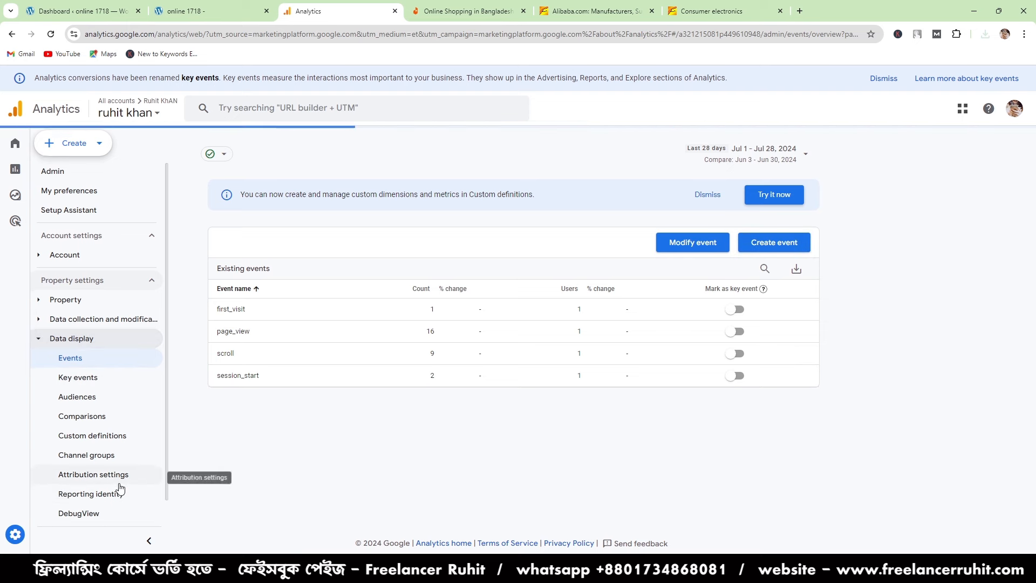
pyautogui.scroll(-1, 115, 491)
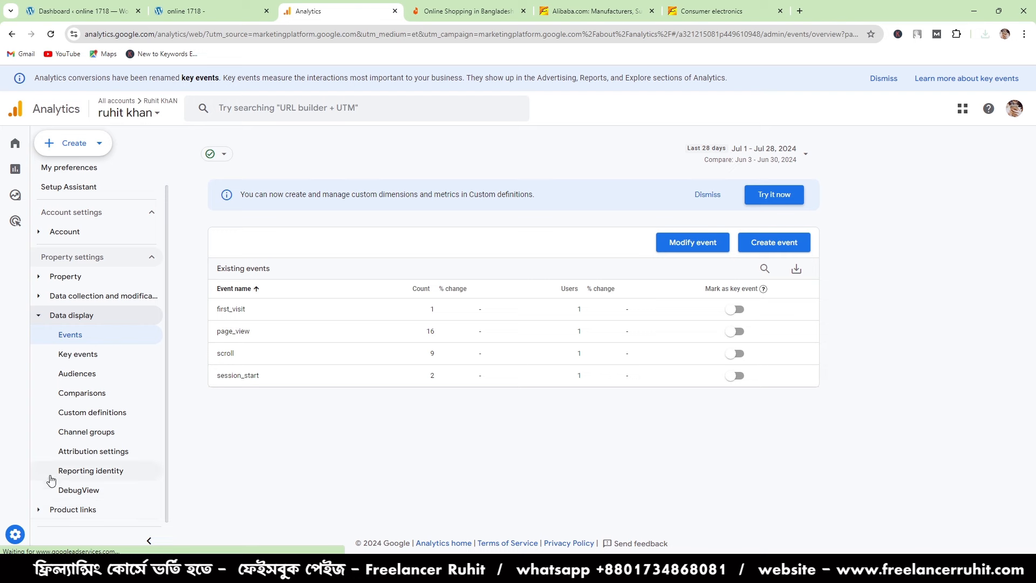
pyautogui.click(77, 356)
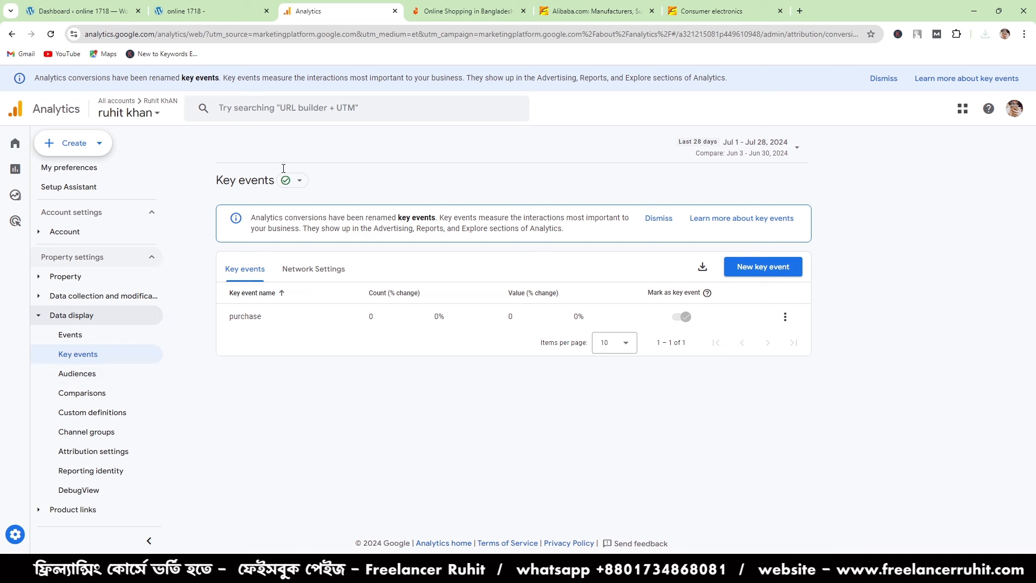
pyautogui.moveTo(297, 191)
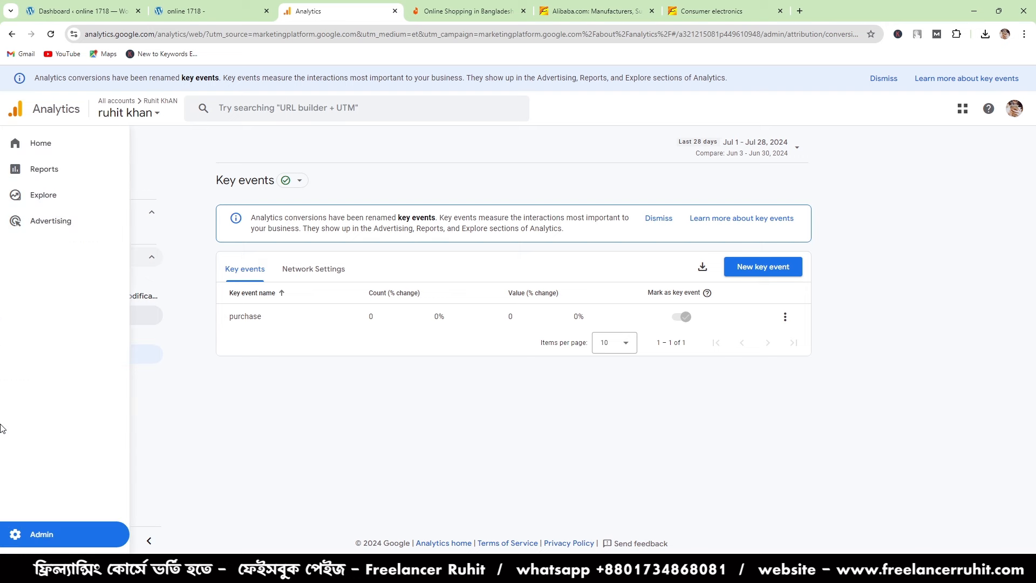
# - Reopen the custom events list from the Events page to check the custom event names, and close it
pyautogui.click(121, 331)
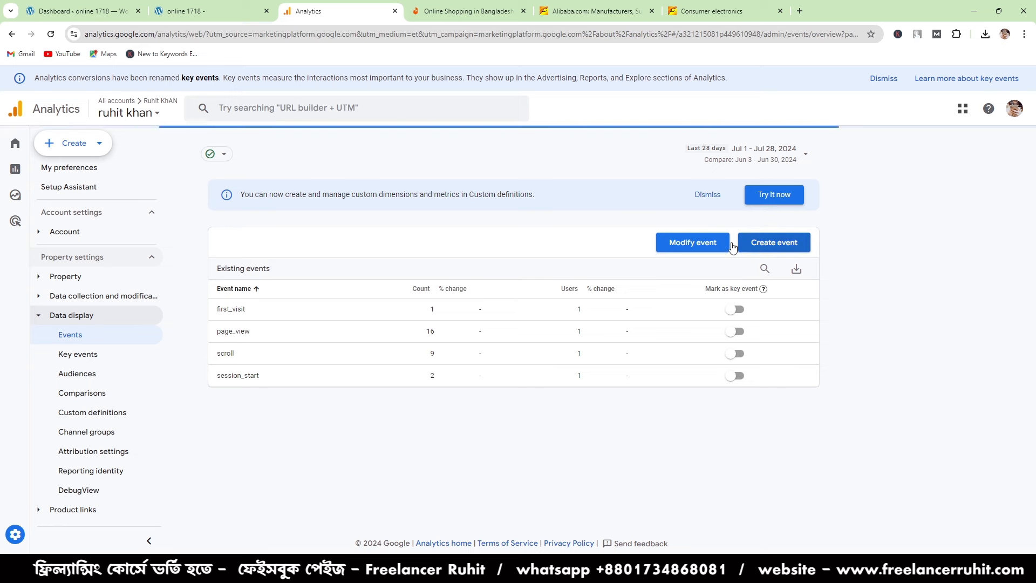
pyautogui.click(768, 244)
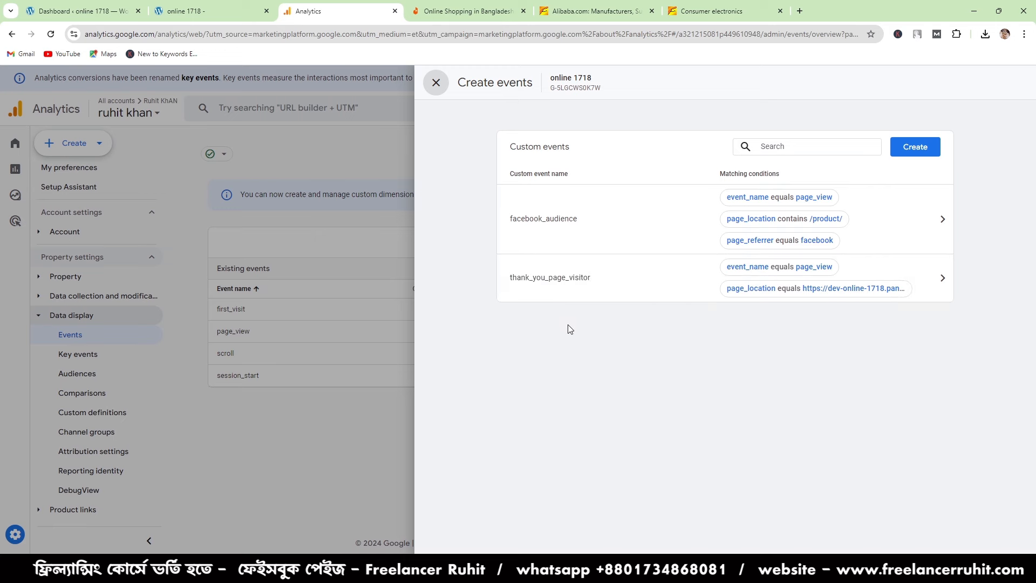
pyautogui.click(436, 83)
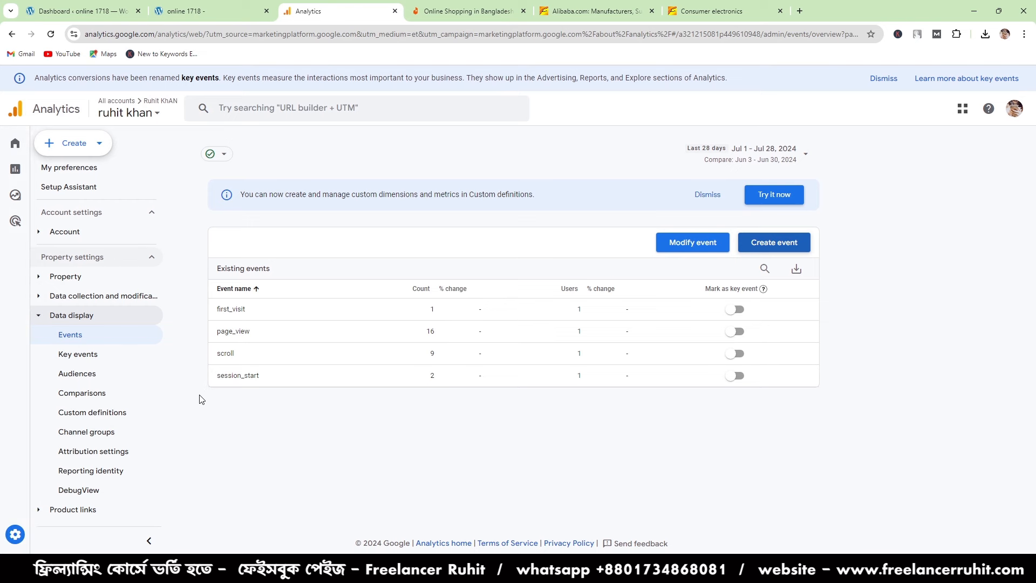
# - Create and save a new key event named thank_you_page_visitor on the Key events page
pyautogui.click(81, 358)
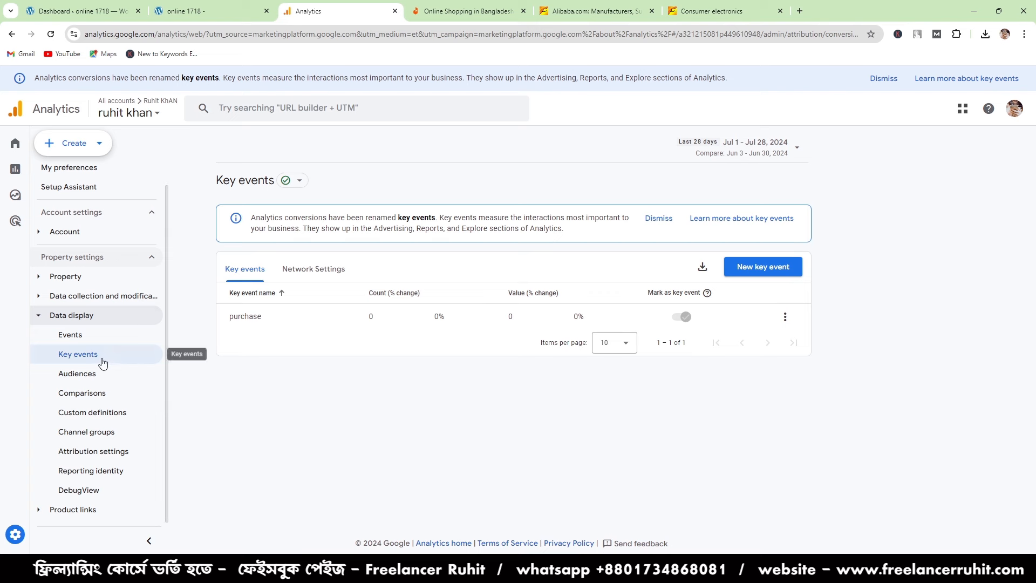
pyautogui.click(784, 273)
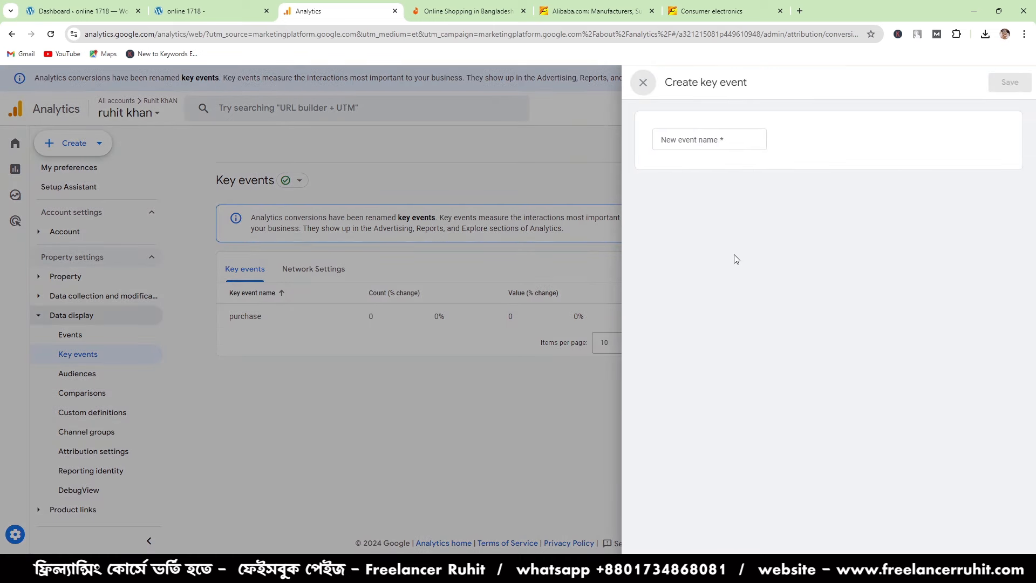
pyautogui.click(701, 137)
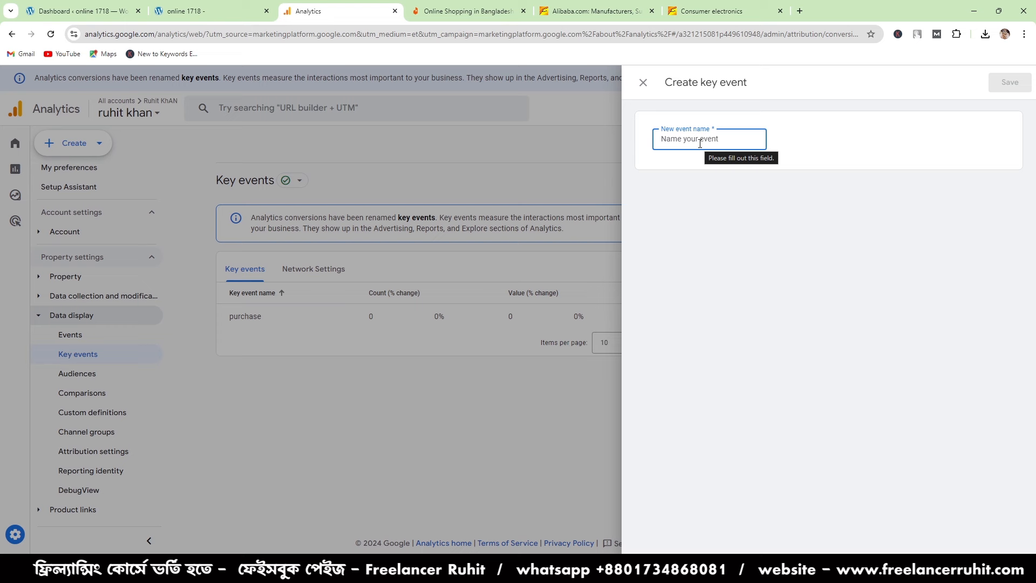
pyautogui.write('thank_you_page_visitor')
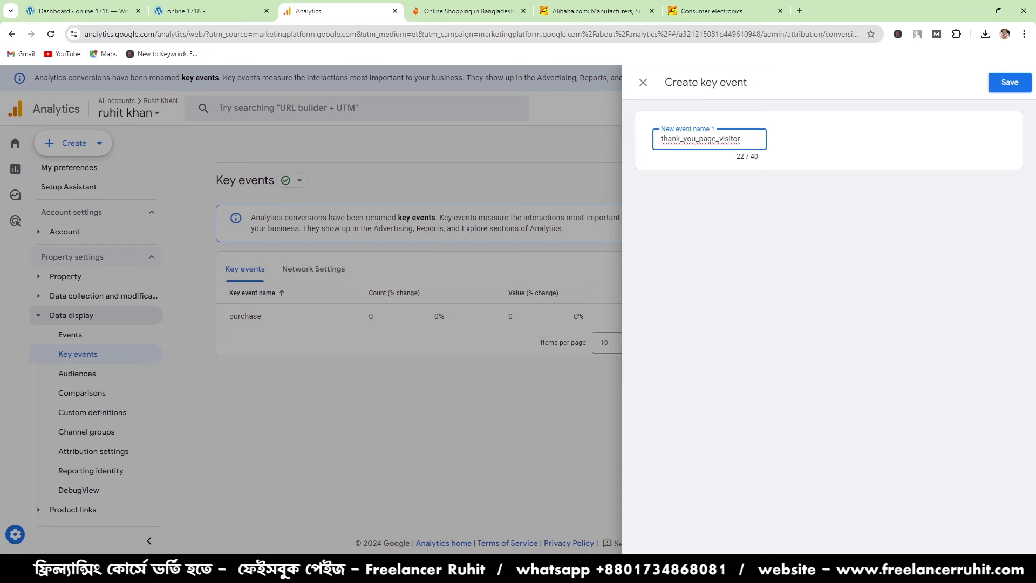
pyautogui.click(1017, 85)
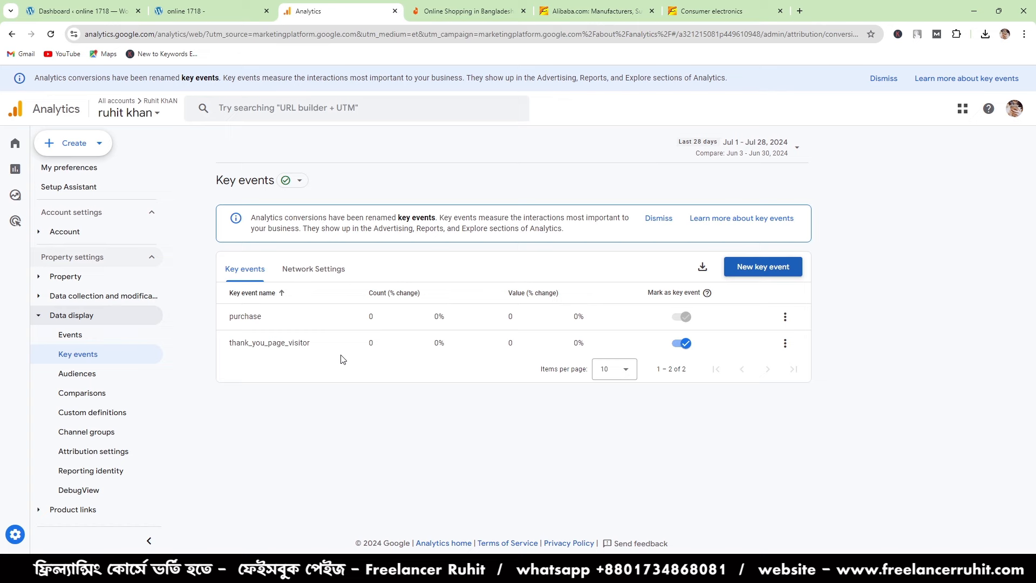
# - View the online 1718 site's thank_you page address in its browser tab and return to Analytics
pyautogui.click(215, 6)
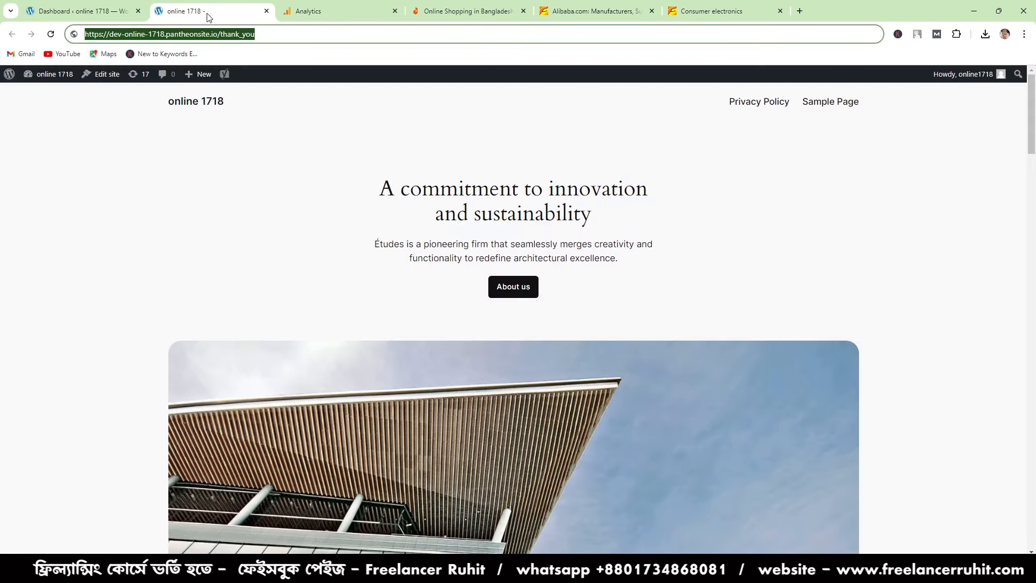
pyautogui.click(311, 8)
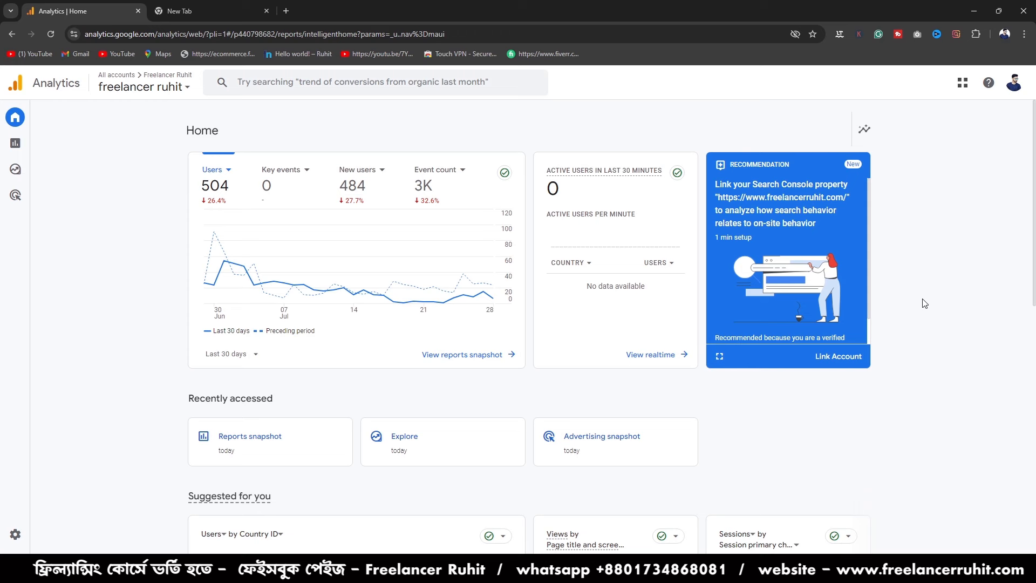
# - Look over the Analytics Home page, and open the Reports snapshot to examine its user, channel, country and event cards
pyautogui.moveTo(32, 142)
pyautogui.scroll(-3, 286, 481)
pyautogui.scroll(3, 287, 481)
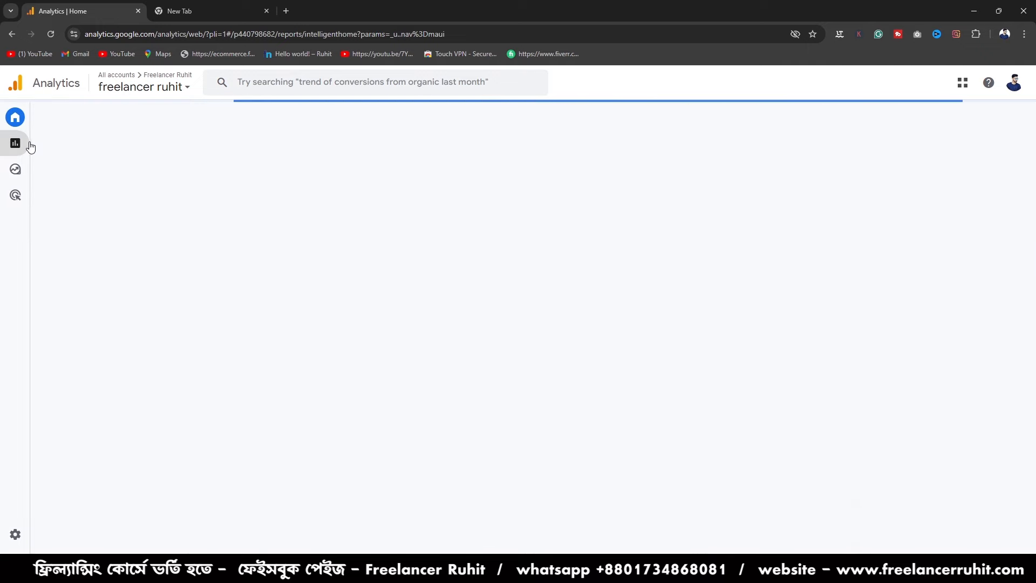
pyautogui.moveTo(17, 149)
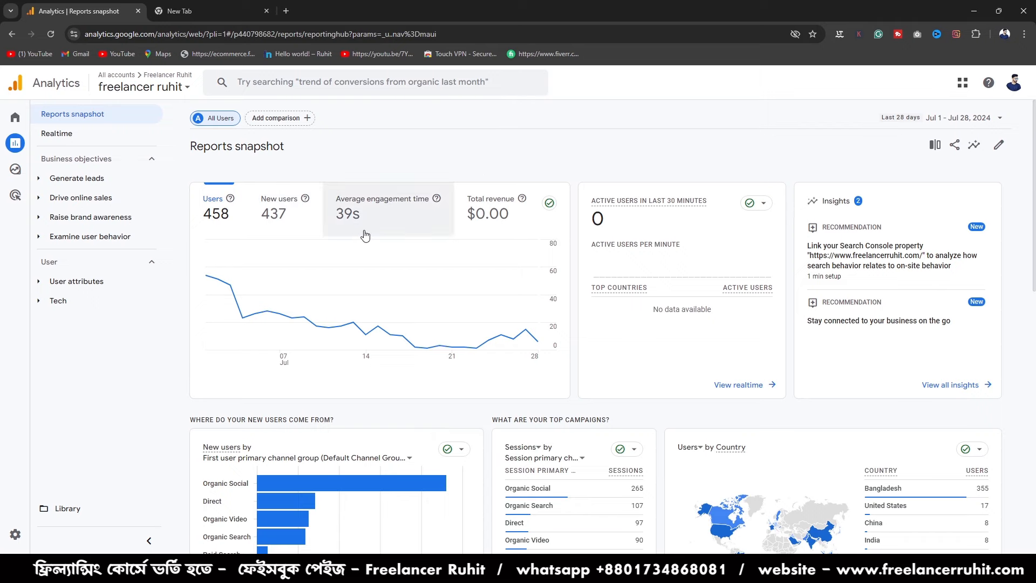
pyautogui.scroll(-7, 417, 402)
pyautogui.scroll(3, 280, 301)
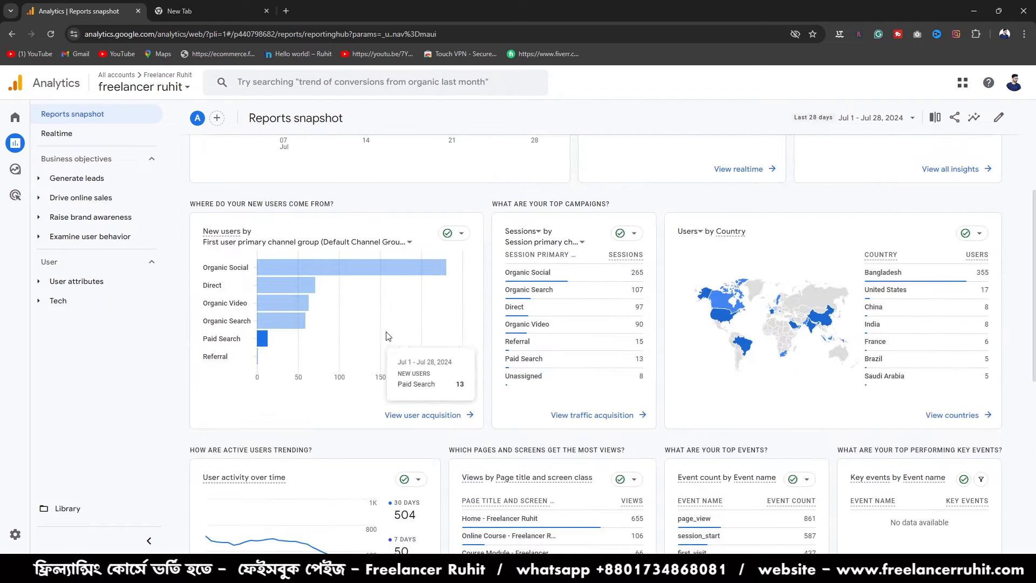
pyautogui.scroll(-5, 565, 321)
pyautogui.scroll(9, 504, 488)
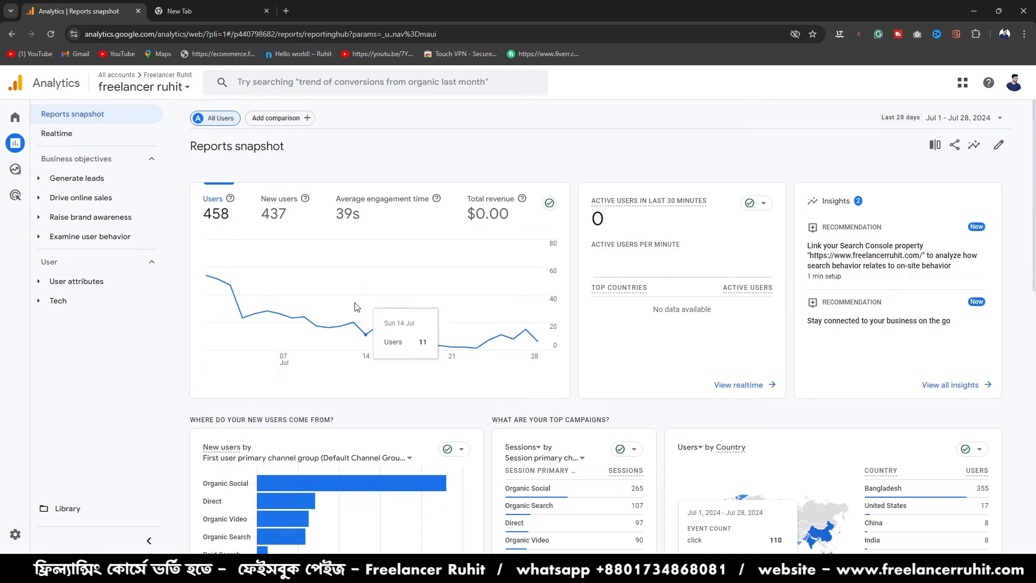
pyautogui.moveTo(902, 269)
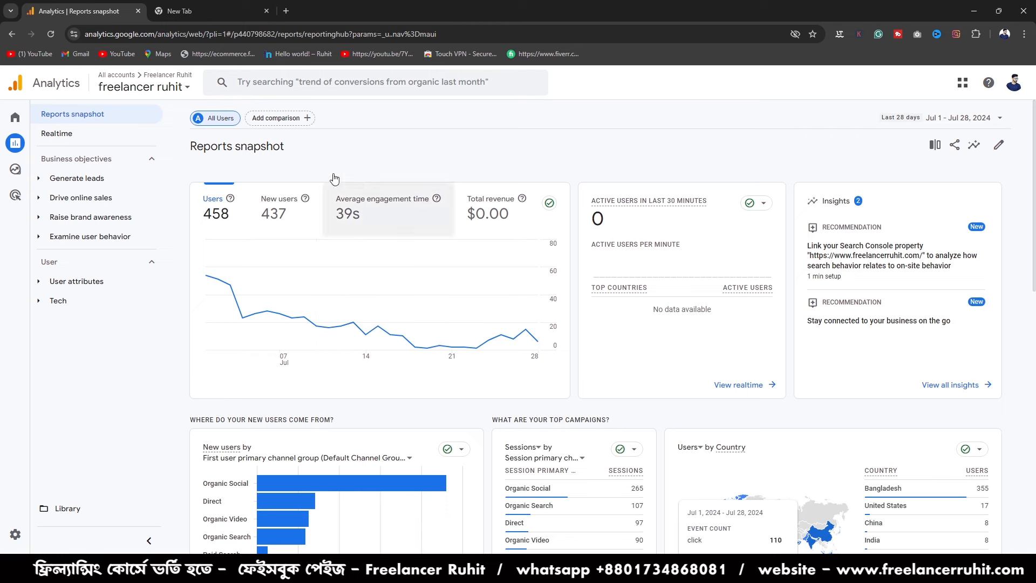
# - Apply the Yesterday date range to the Reports snapshot, followed by the Today range
pyautogui.click(962, 124)
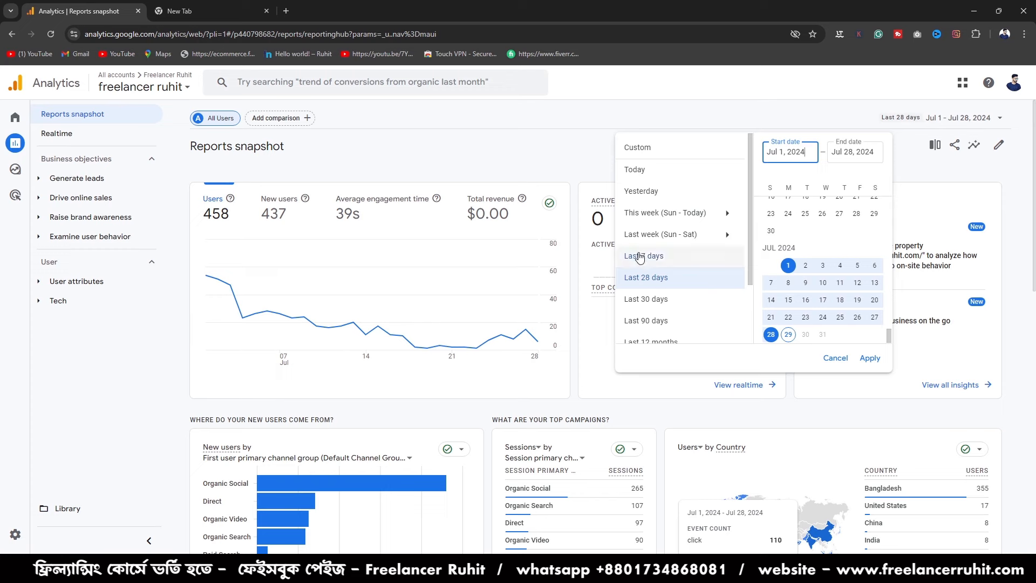
pyautogui.click(641, 192)
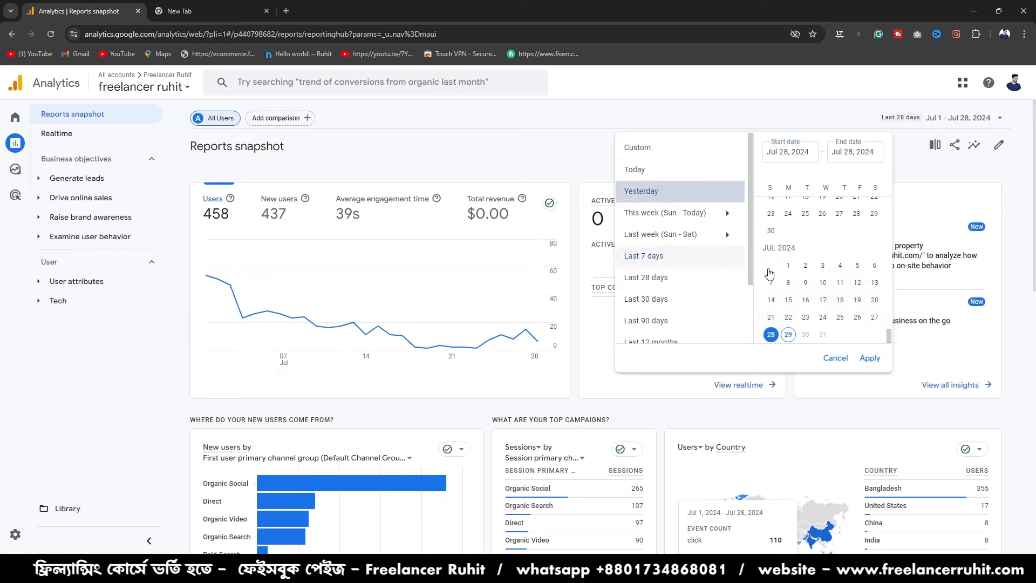
pyautogui.click(870, 358)
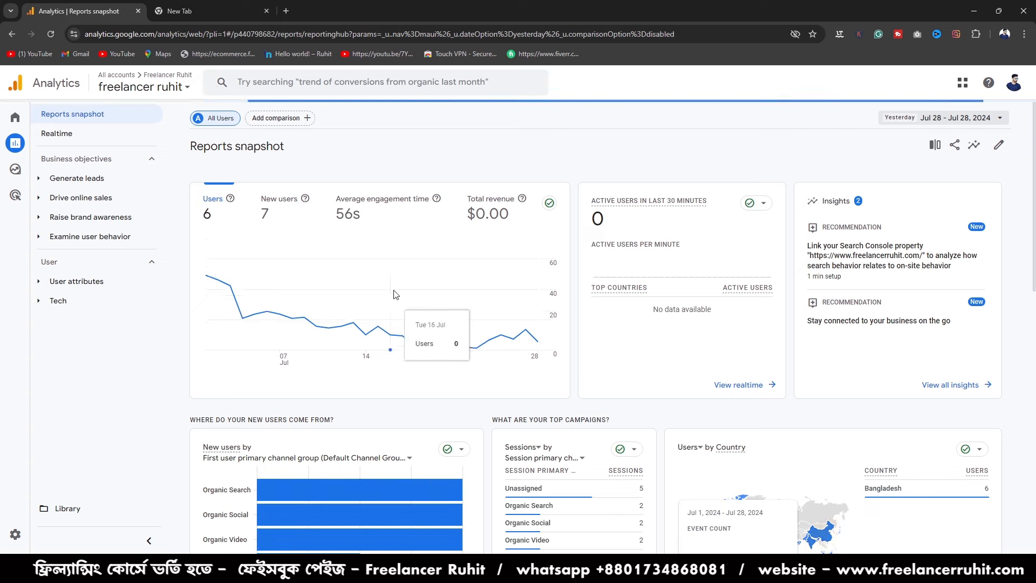
pyautogui.click(940, 117)
pyautogui.click(668, 171)
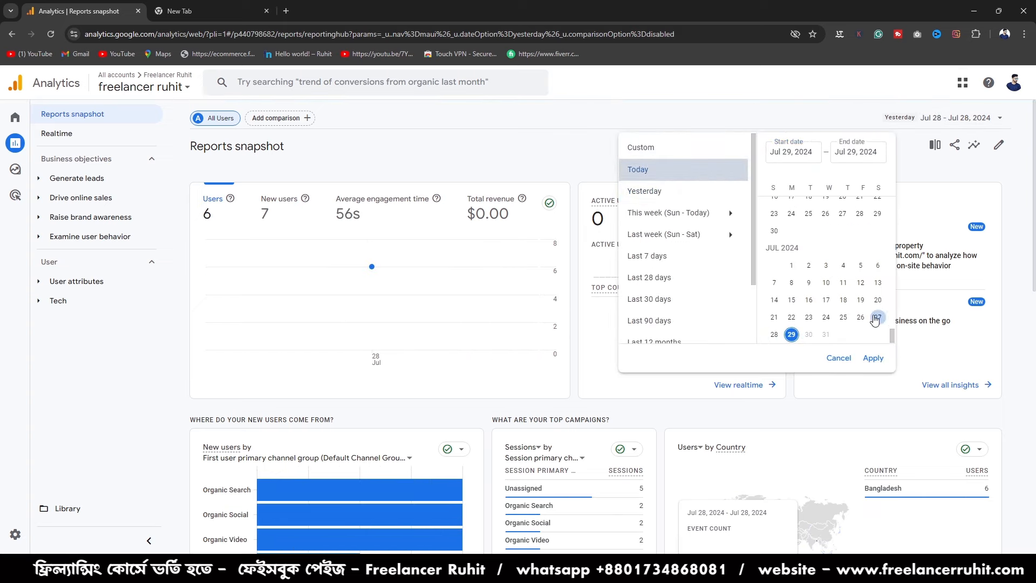
pyautogui.click(873, 358)
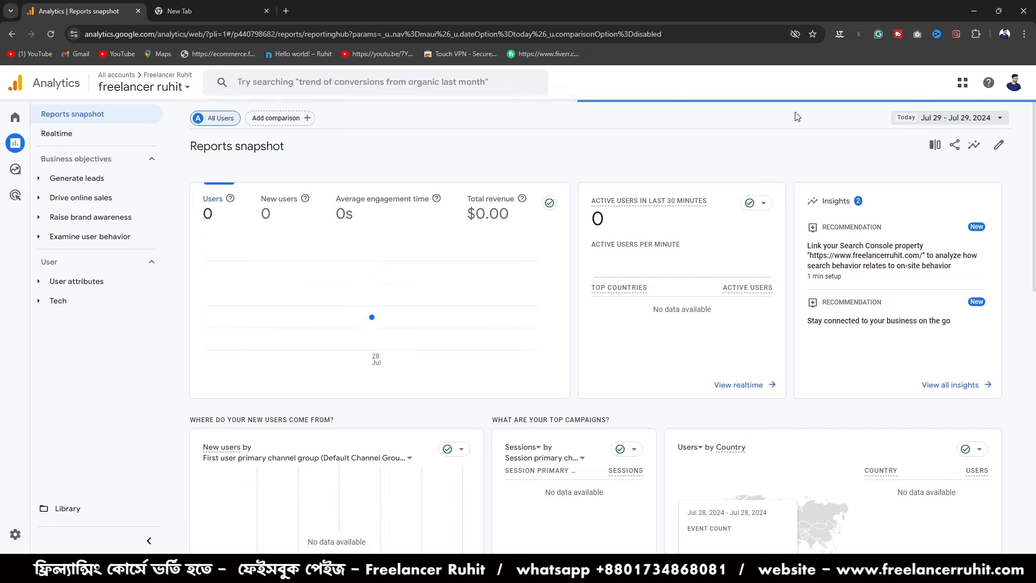
# - Set the Reports snapshot's date range to Last 7 days
pyautogui.click(957, 115)
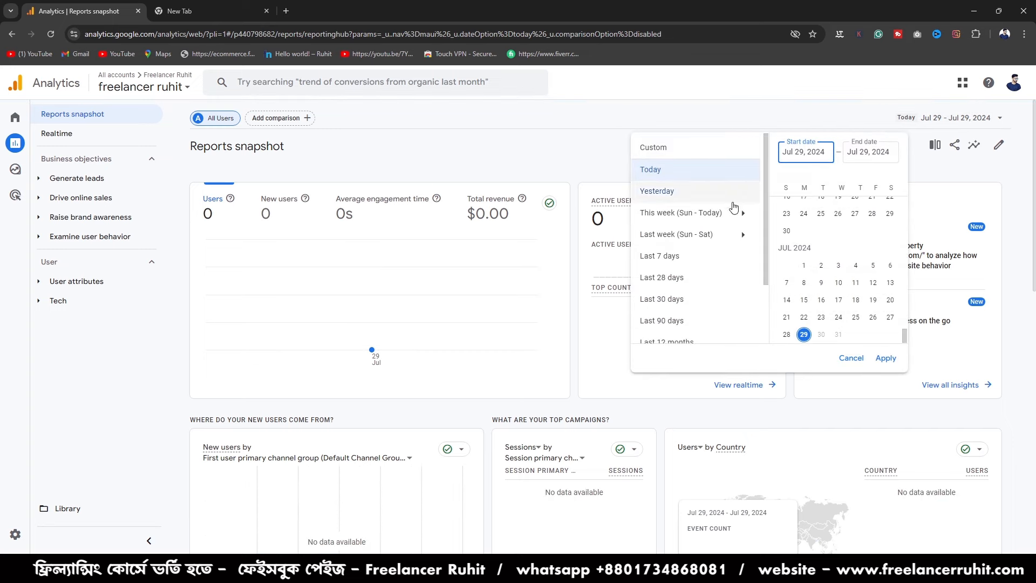
pyautogui.click(673, 257)
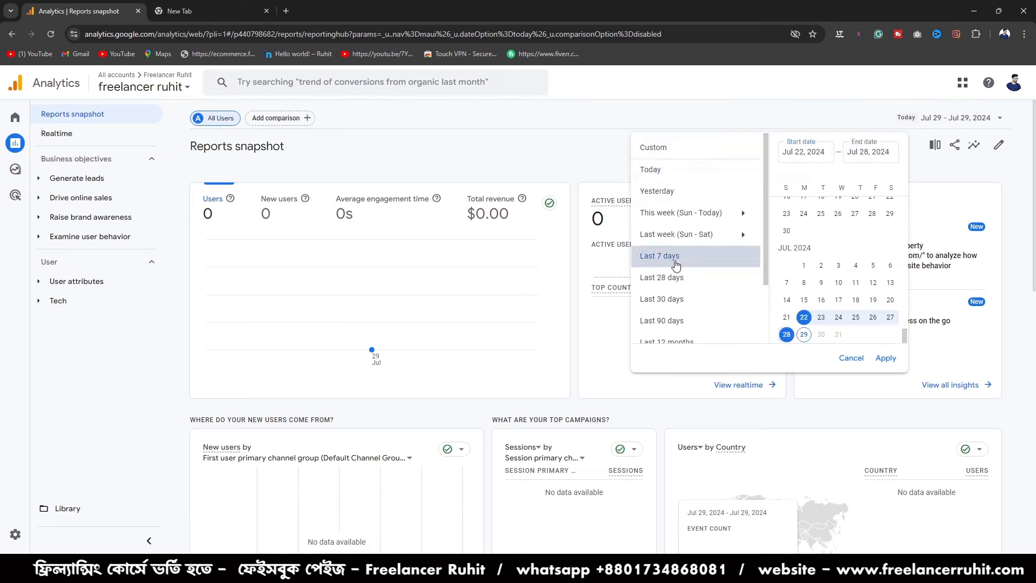
pyautogui.click(886, 358)
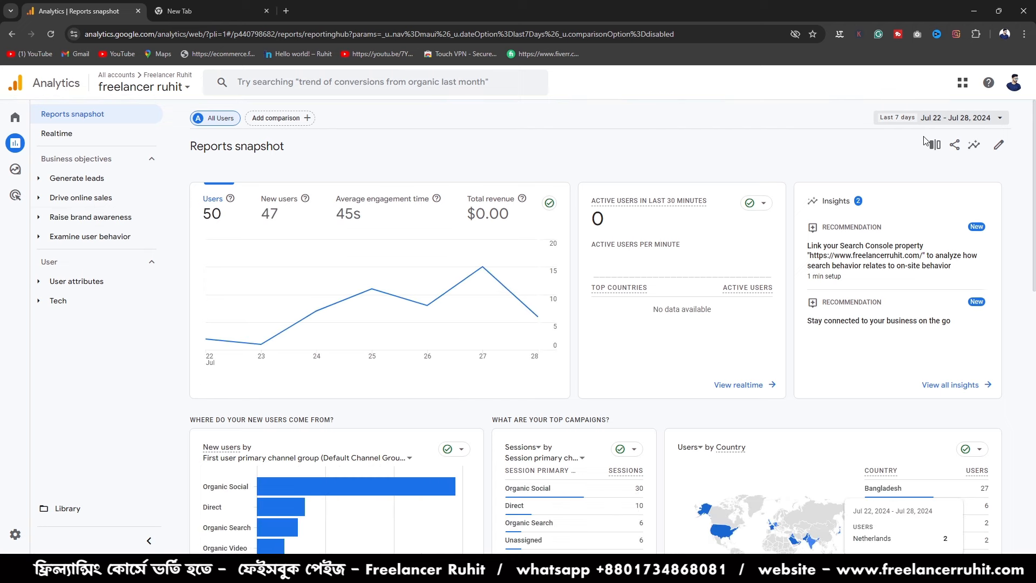
# - Browse the available date presets and calendar, and examine the snapshot's channel, campaign, country and event cards for the selected week
pyautogui.click(945, 118)
pyautogui.scroll(-3, 695, 268)
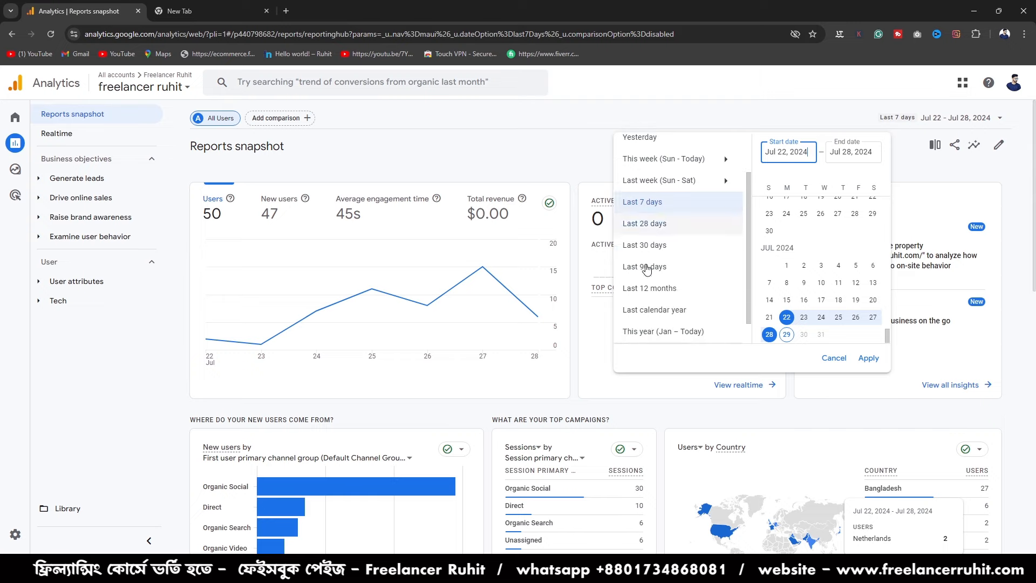
pyautogui.scroll(3, 750, 291)
pyautogui.scroll(10, 788, 280)
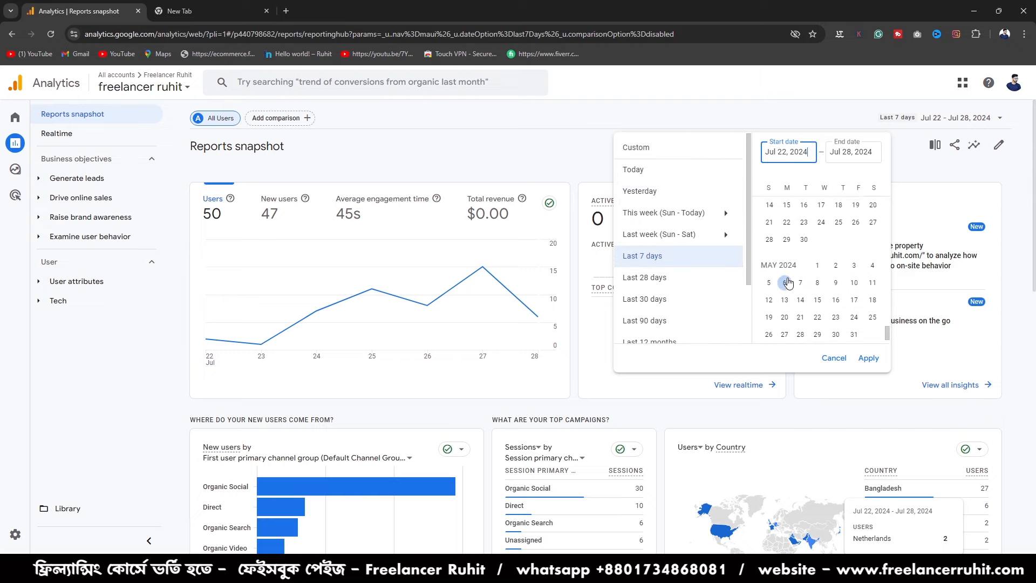
pyautogui.click(863, 351)
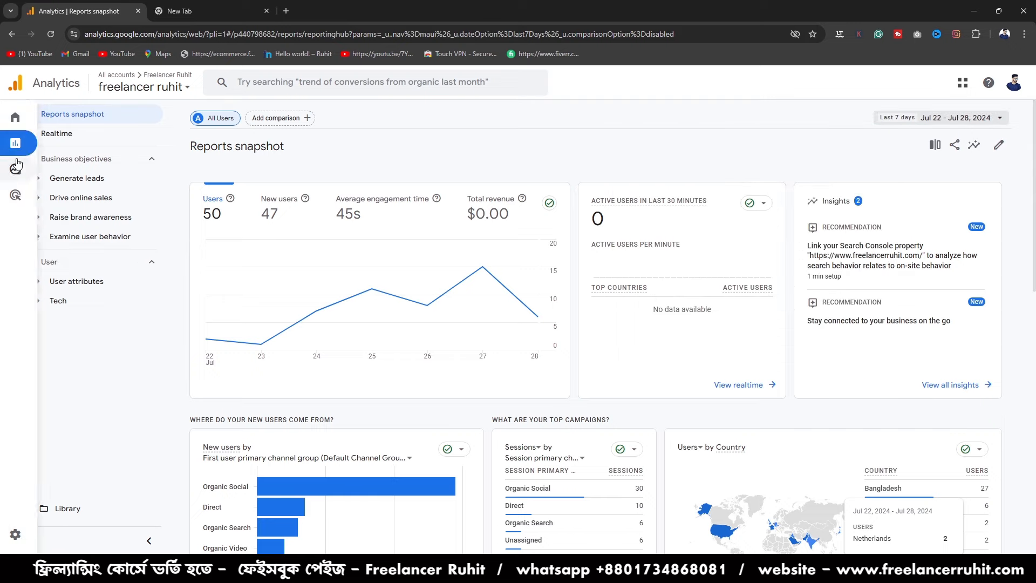
pyautogui.scroll(-3, 594, 319)
pyautogui.scroll(3, 632, 324)
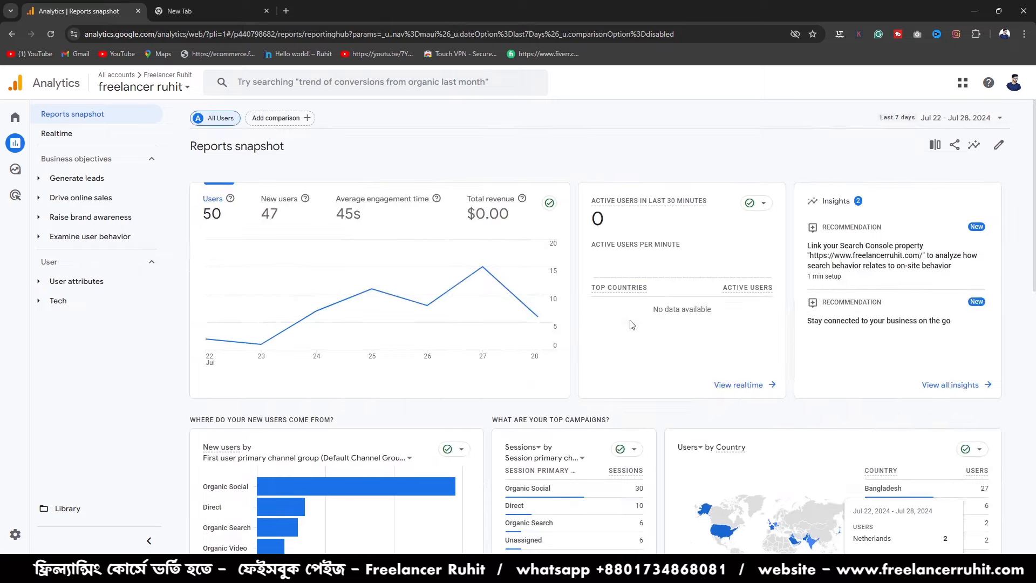
pyautogui.scroll(-5, 633, 325)
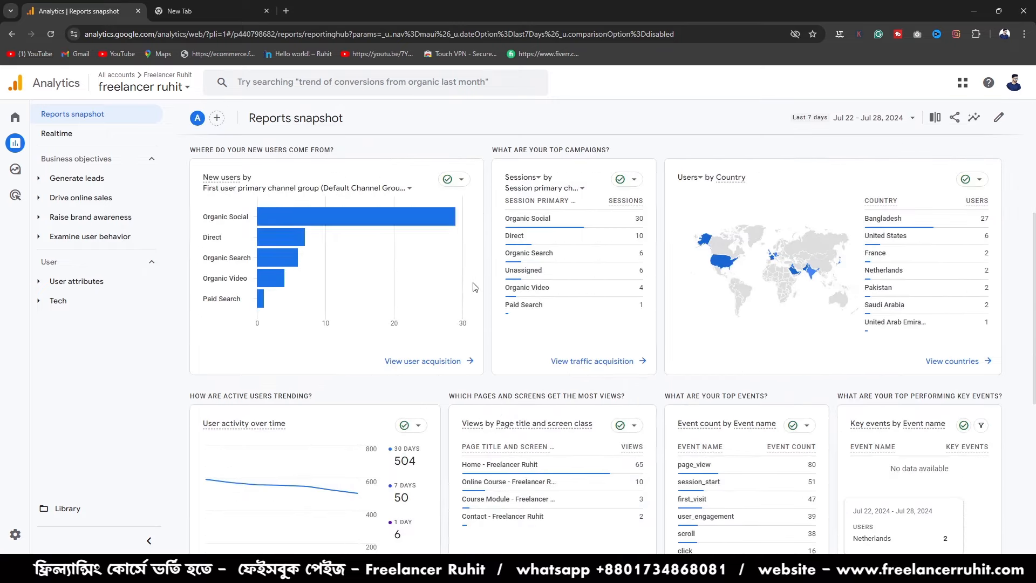
pyautogui.scroll(5, 421, 288)
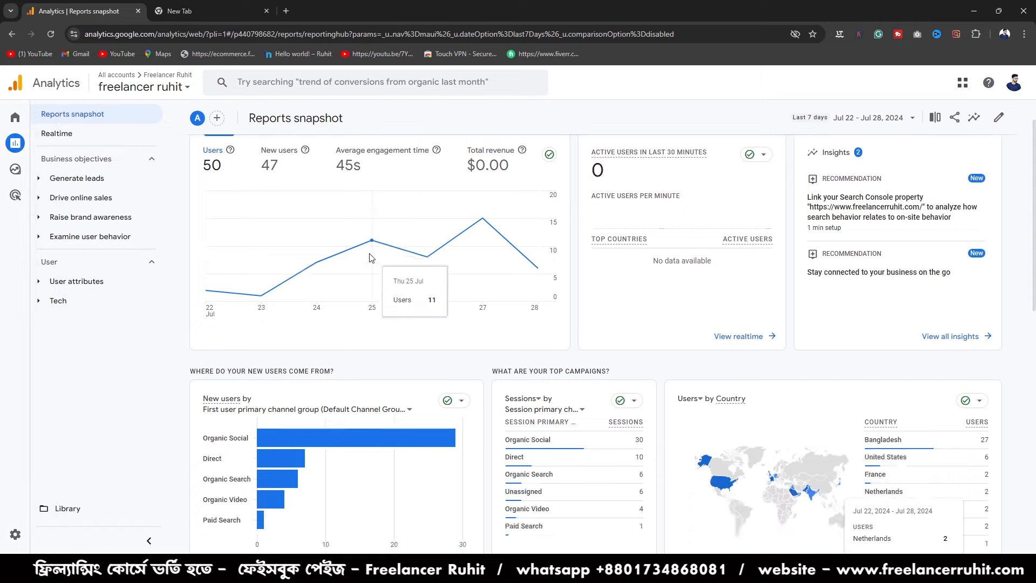
pyautogui.scroll(-5, 372, 259)
pyautogui.scroll(5, 374, 270)
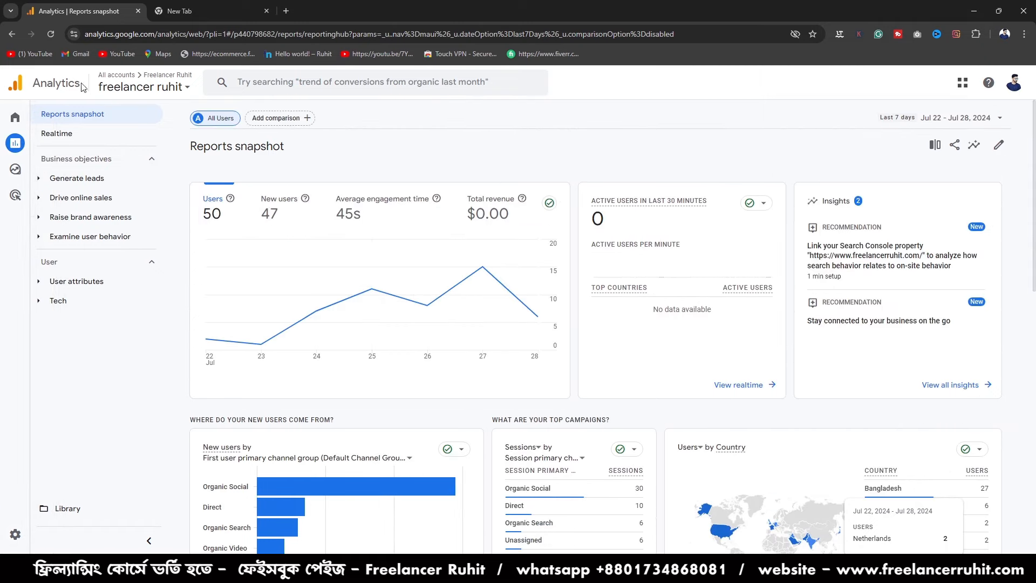
# - Open the Advertising section to view its Google Ads linking option
pyautogui.moveTo(3, 179)
pyautogui.click(45, 201)
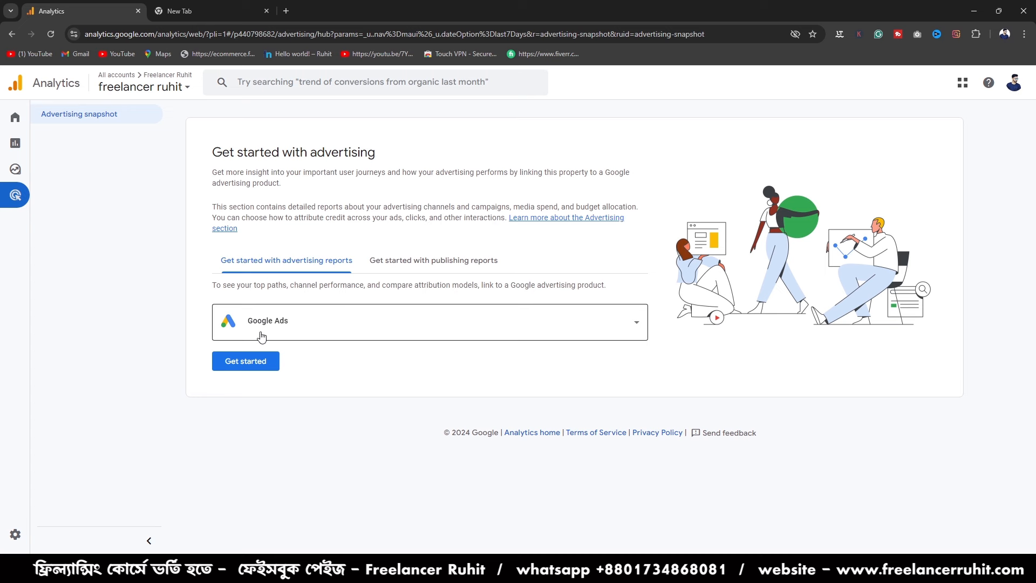
pyautogui.moveTo(4, 287)
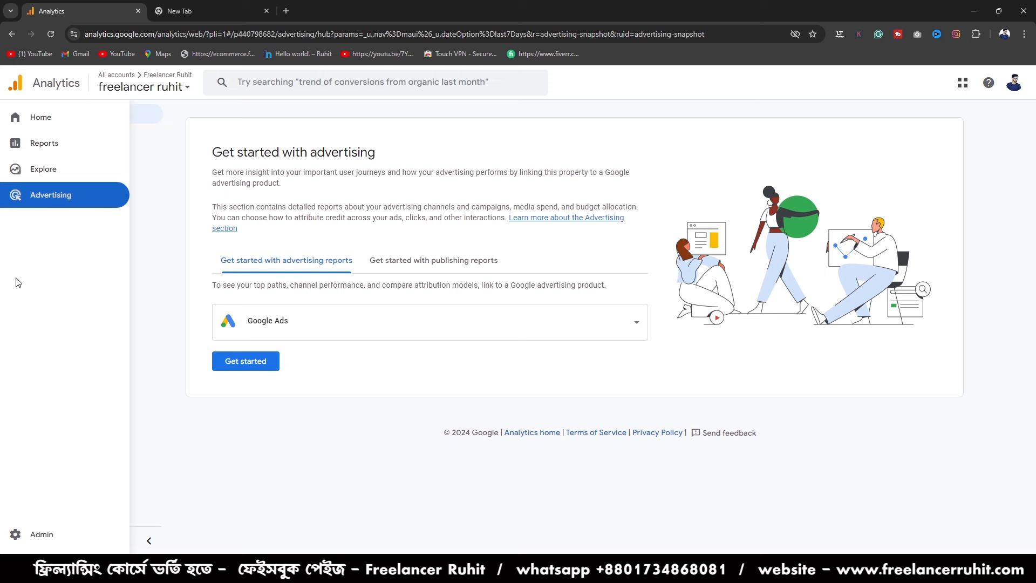
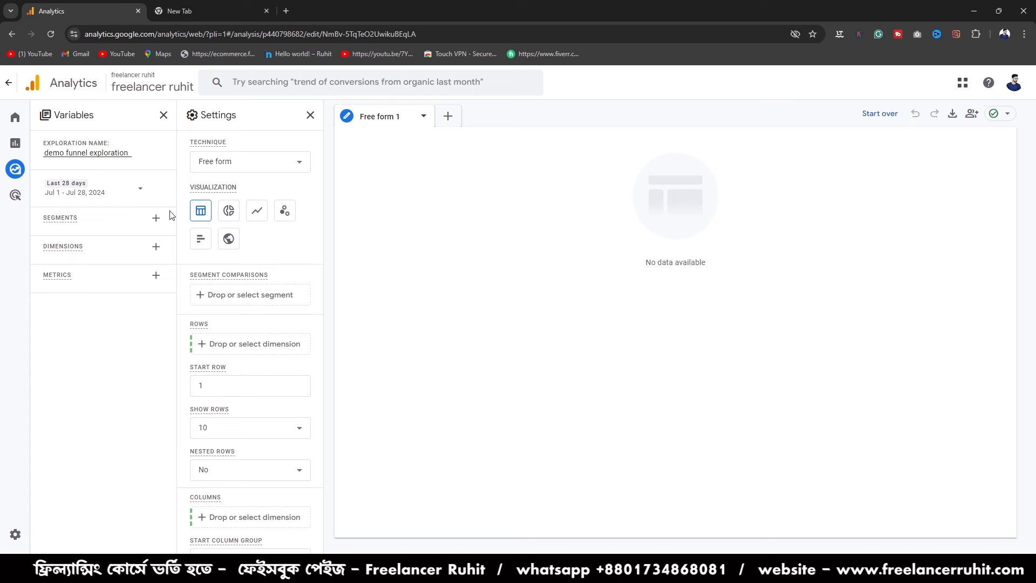
# - Look over the new-segment builder and the dimension list available for the demo funnel exploration
pyautogui.moveTo(7, 189)
pyautogui.moveTo(77, 265)
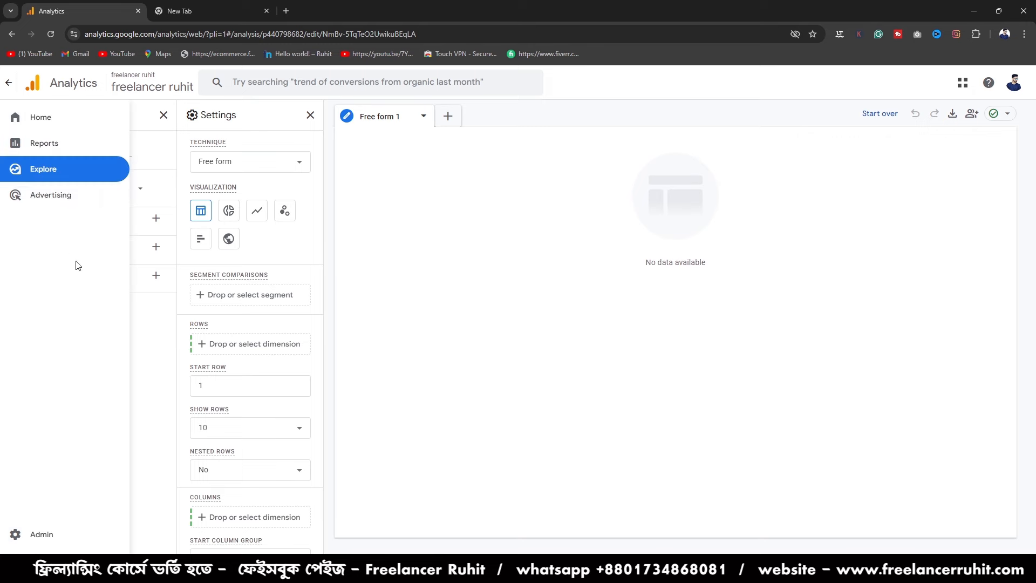
pyautogui.click(156, 218)
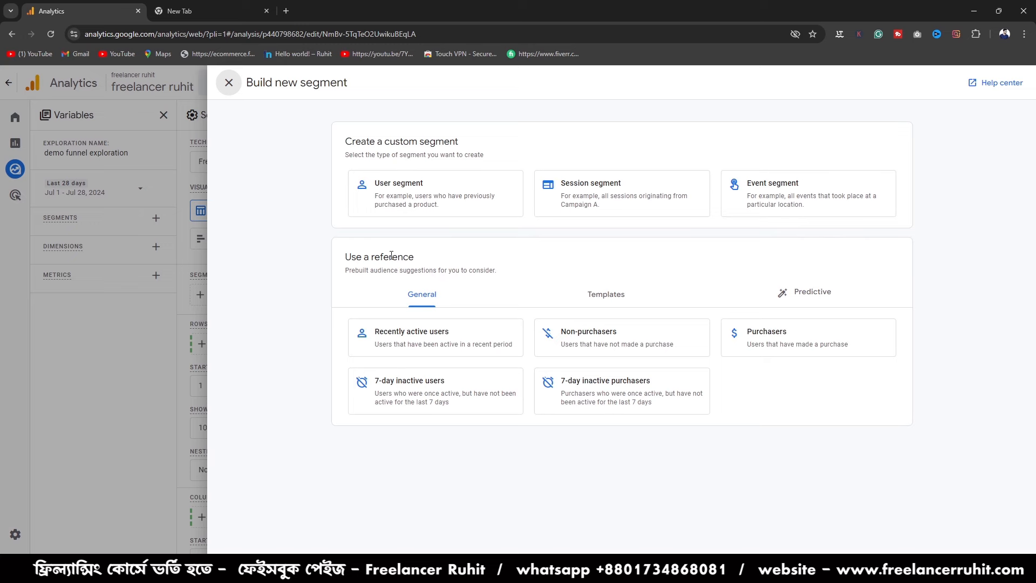
pyautogui.click(229, 89)
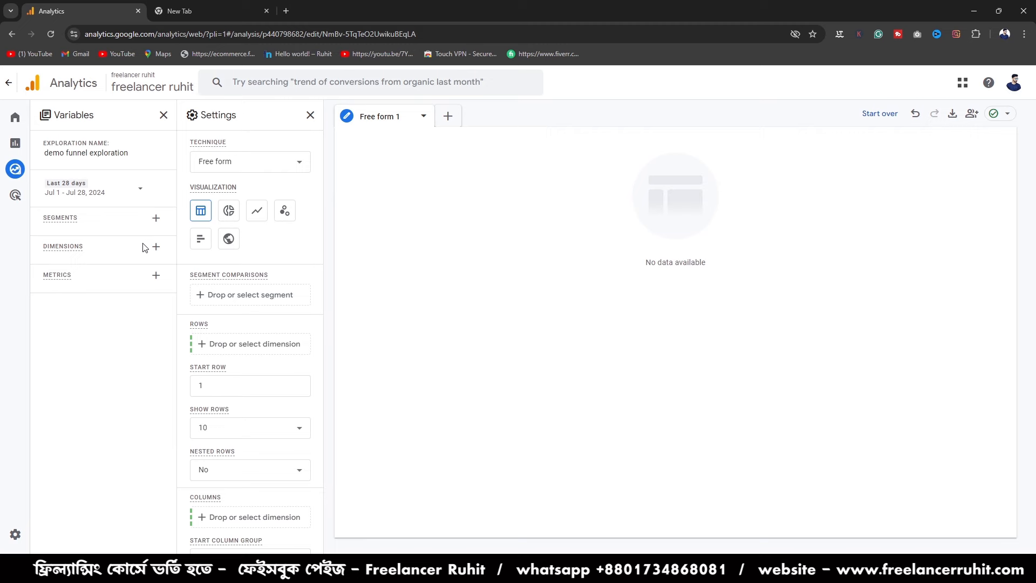
pyautogui.click(156, 247)
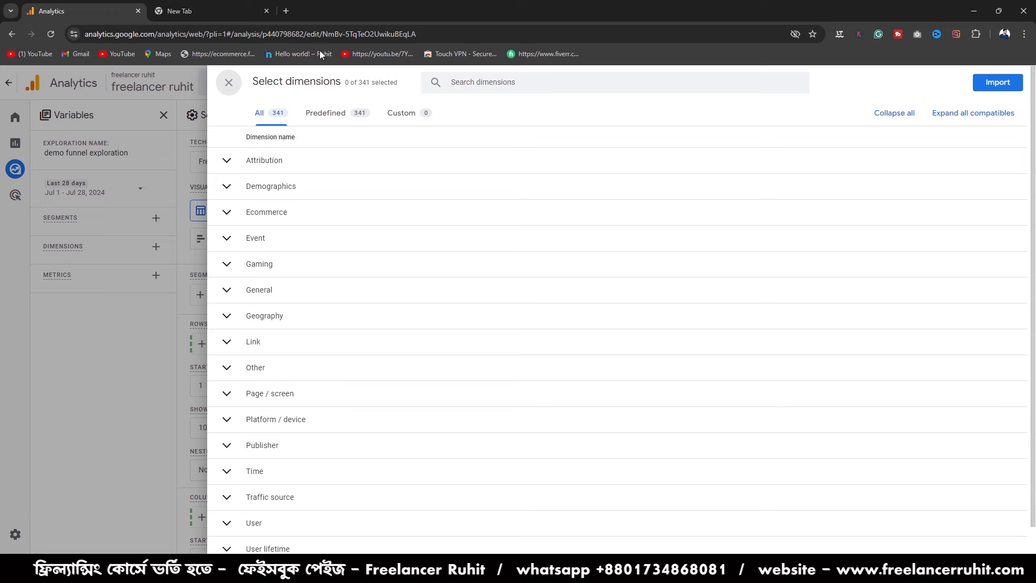
pyautogui.click(229, 89)
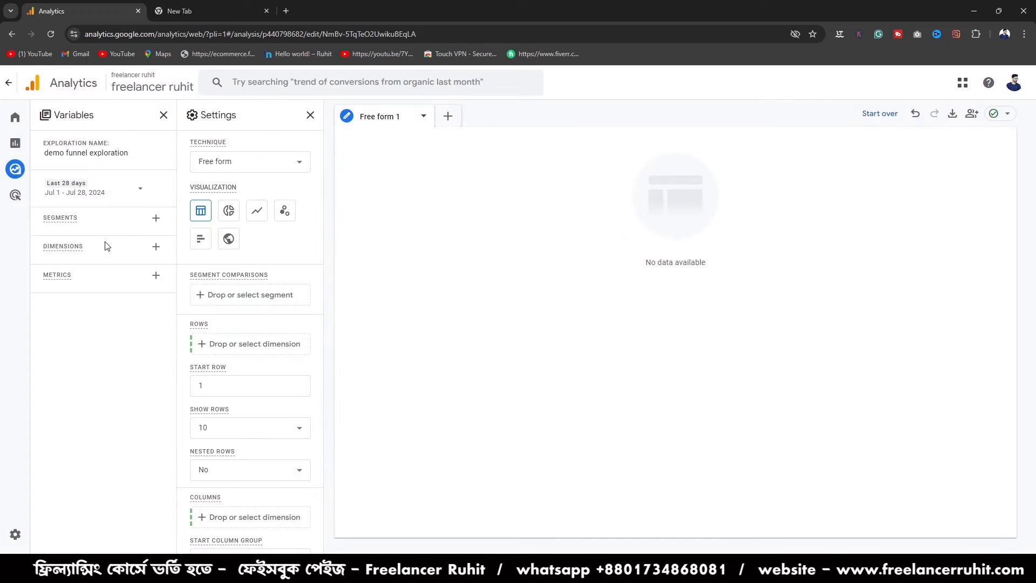
# - Search the dimensions for "event" and import the Event name dimension into the exploration's variables
pyautogui.click(152, 250)
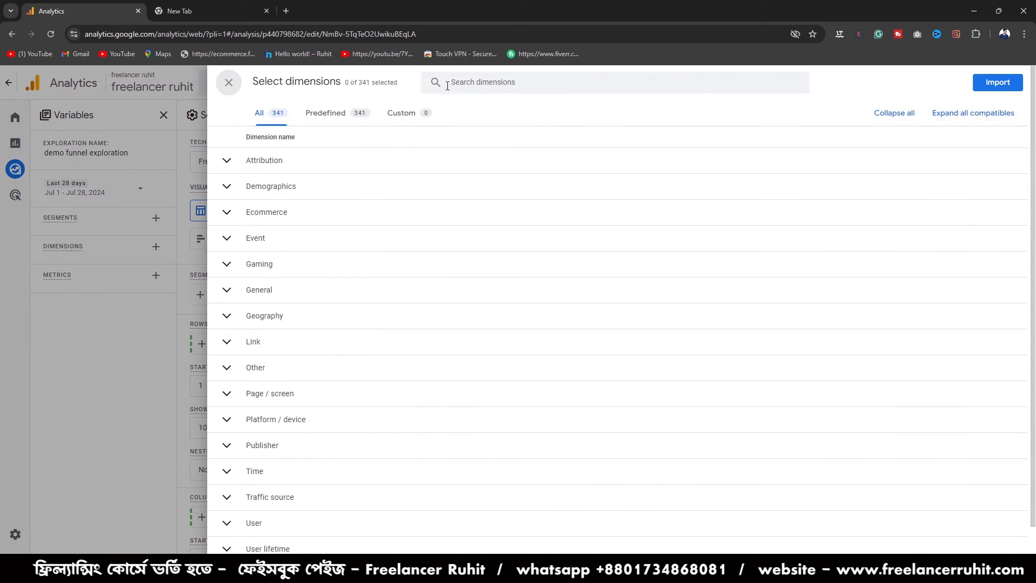
pyautogui.click(456, 82)
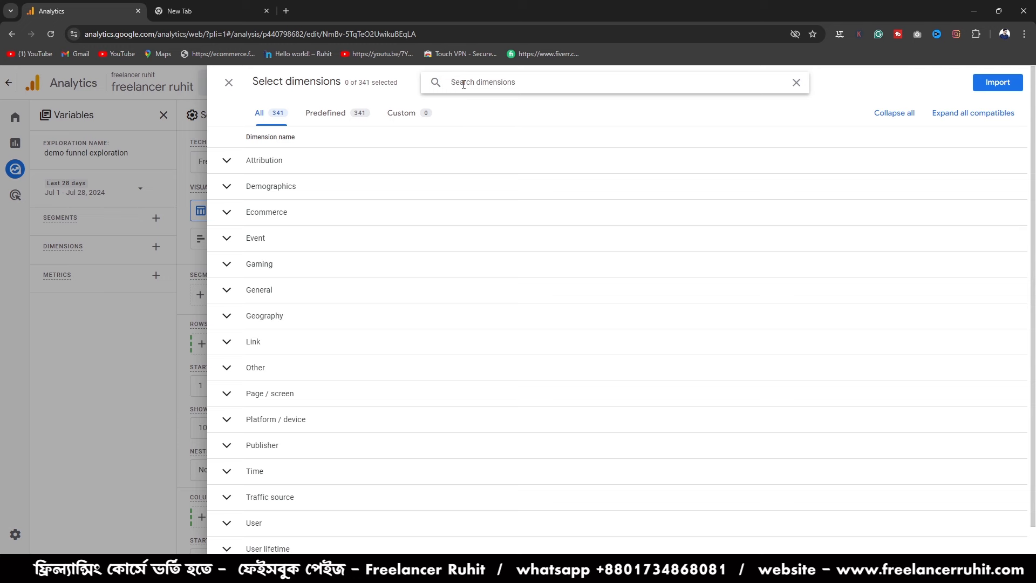
pyautogui.write('event')
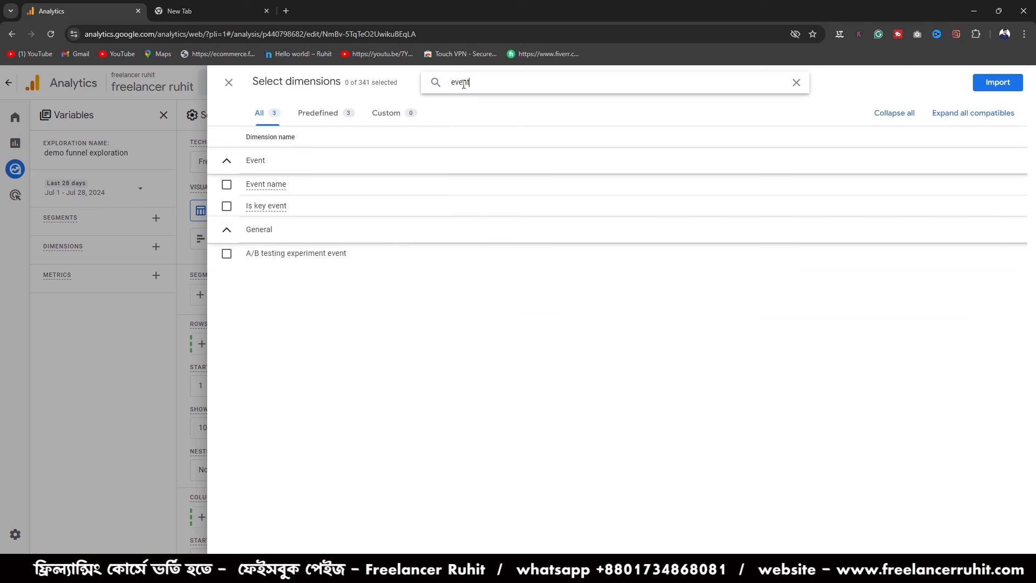
pyautogui.click(226, 185)
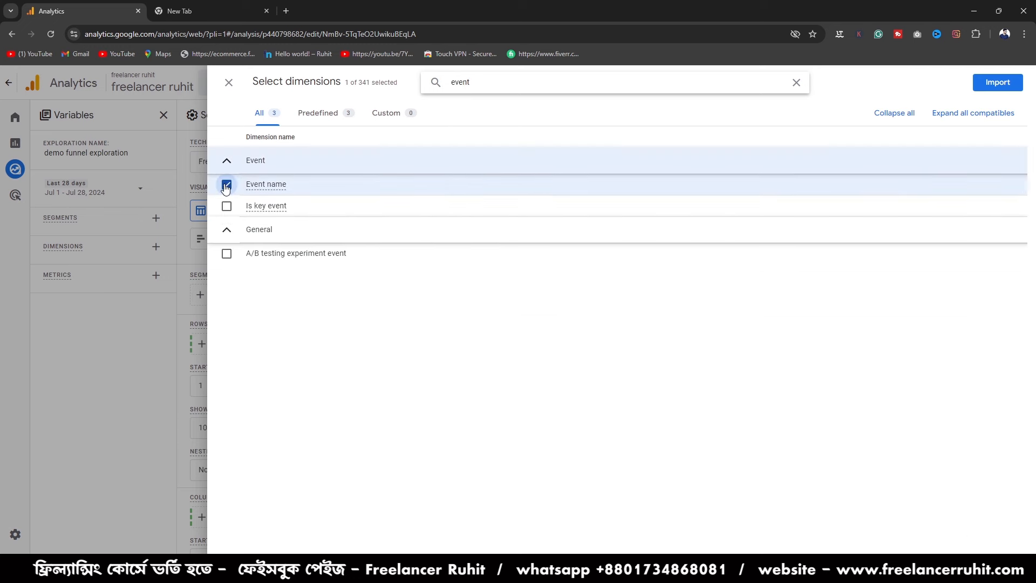
pyautogui.click(998, 82)
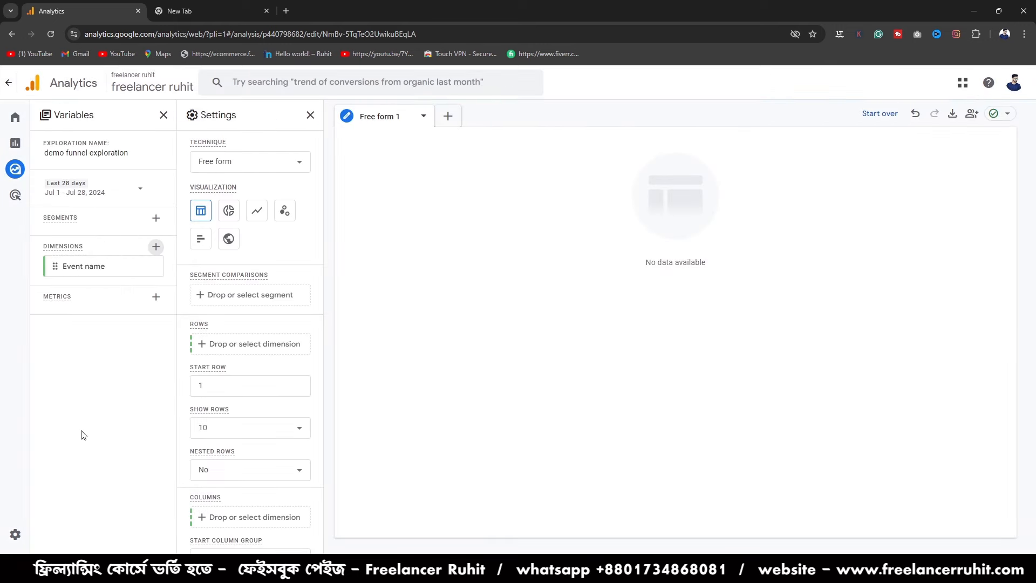
# - Search the metrics for "total" and import the Total users metric into the exploration's variables
pyautogui.click(156, 297)
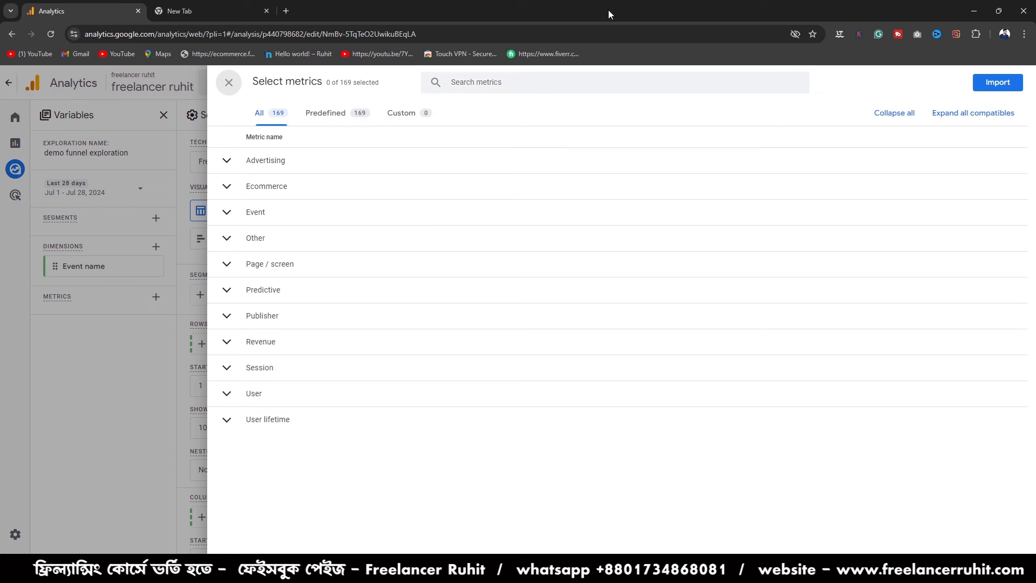
pyautogui.click(511, 81)
pyautogui.write('total')
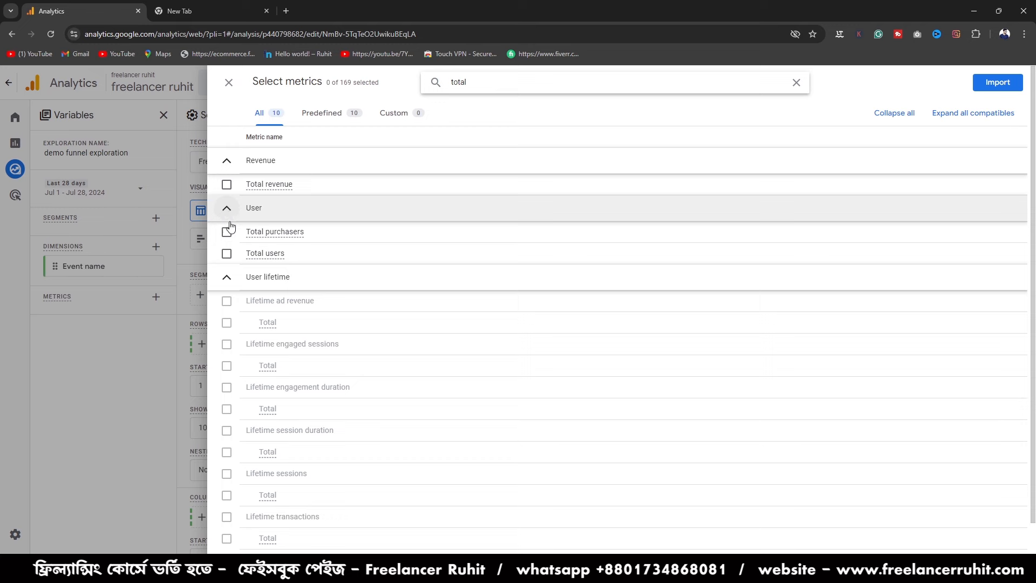
pyautogui.click(224, 254)
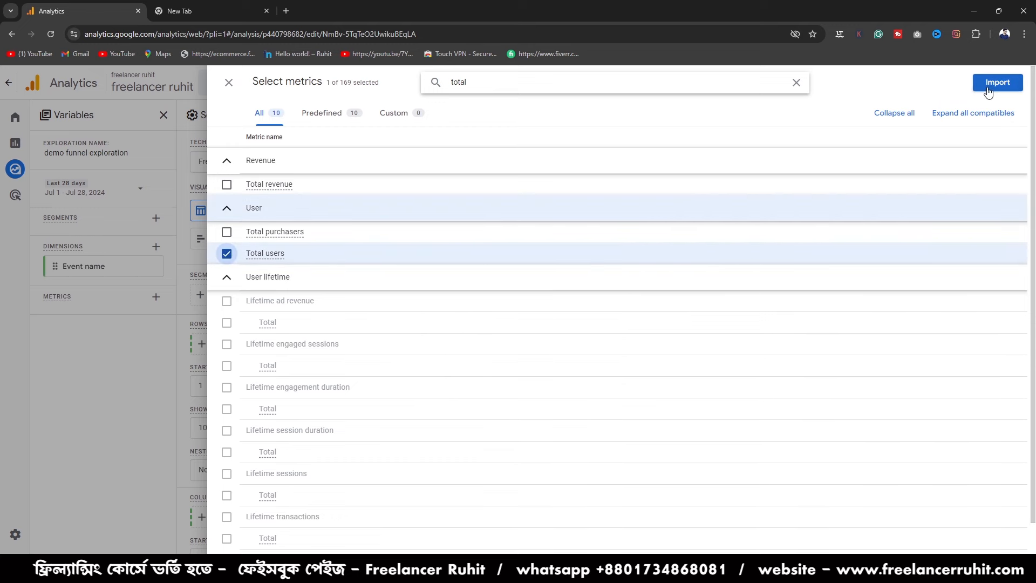
pyautogui.click(1005, 84)
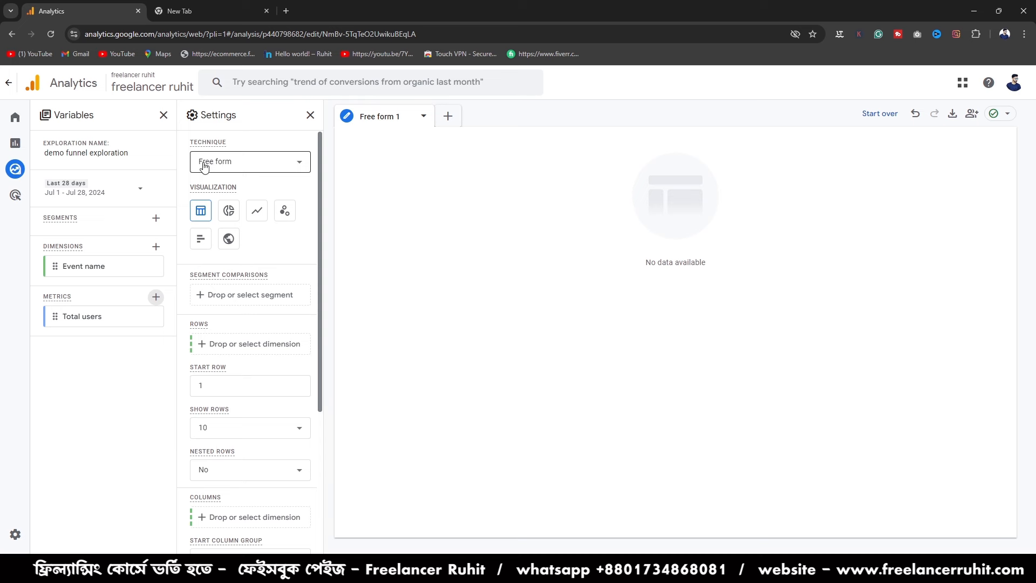
# - Set the exploration's technique to Funnel exploration and keep the Standard funnel visualization
pyautogui.click(204, 167)
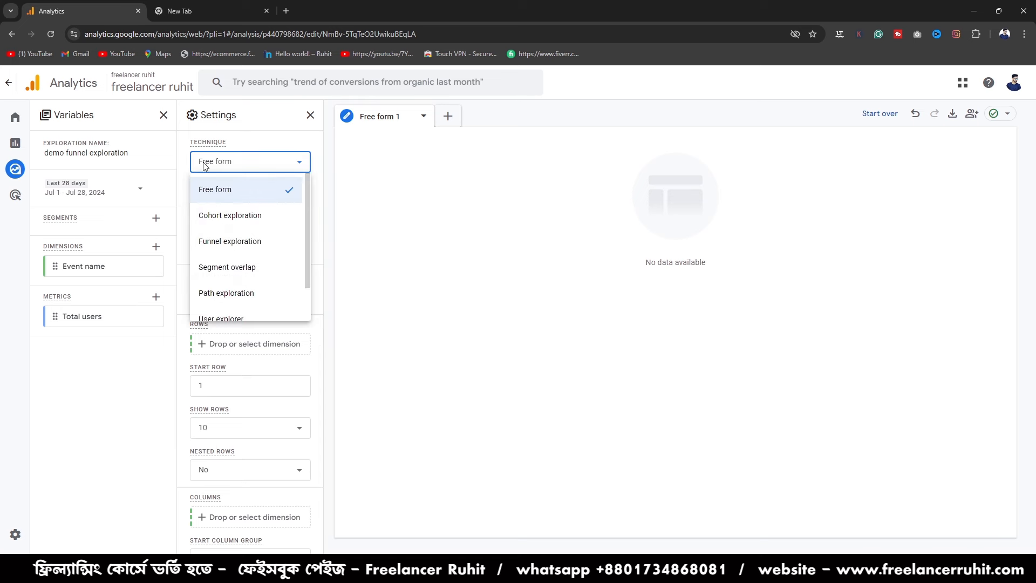
pyautogui.click(227, 244)
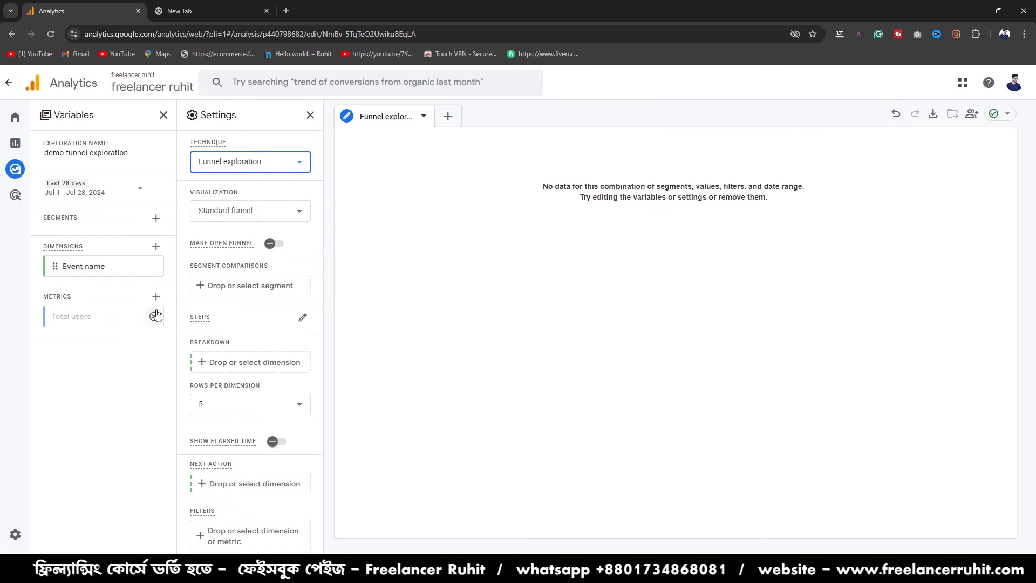
pyautogui.scroll(-1, 273, 221)
pyautogui.scroll(-1, 291, 243)
pyautogui.scroll(3, 287, 243)
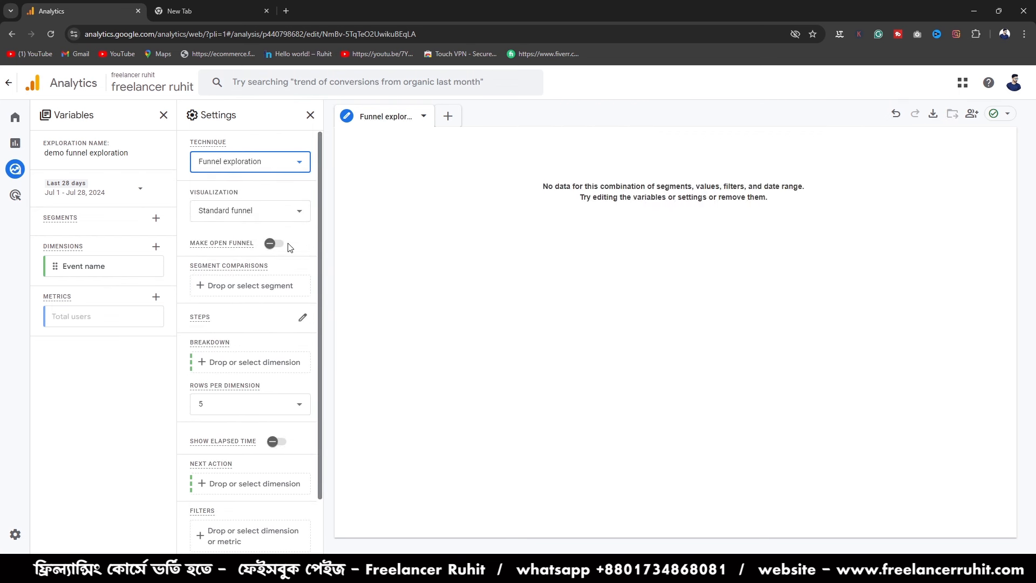
pyautogui.click(263, 223)
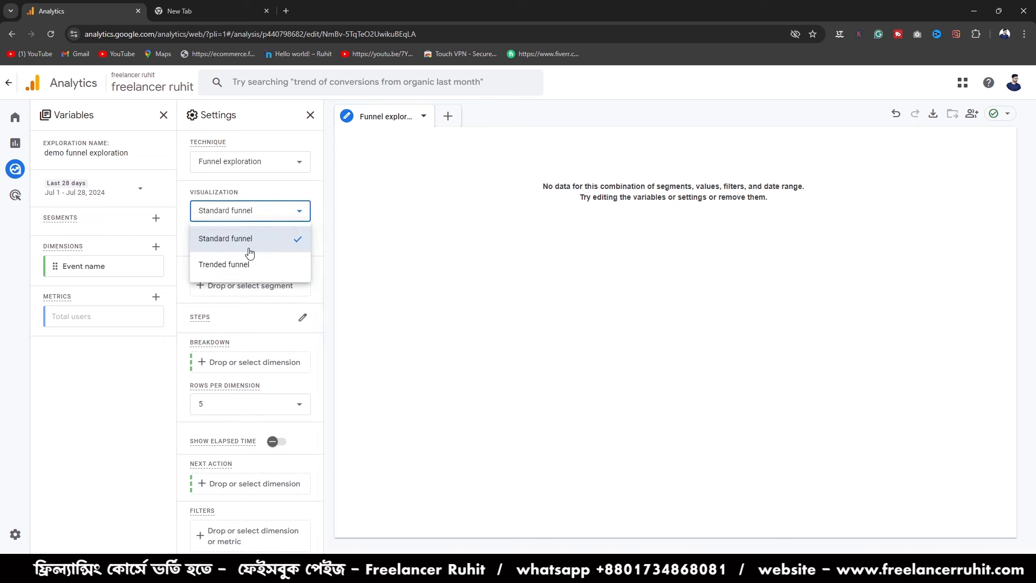
pyautogui.click(247, 237)
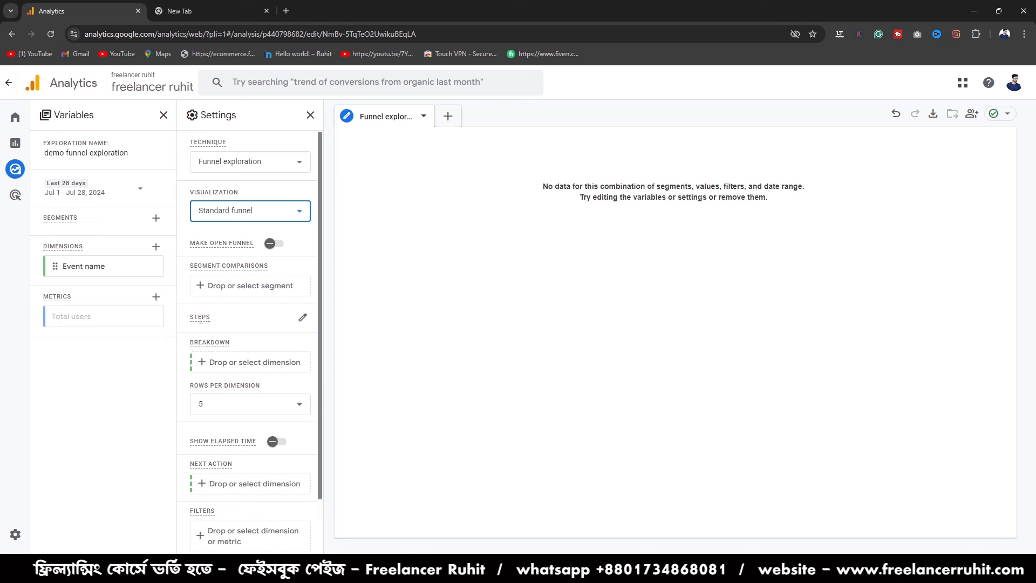
# - Open the funnel steps for editing and name step 1 "home page viewer"
pyautogui.click(302, 320)
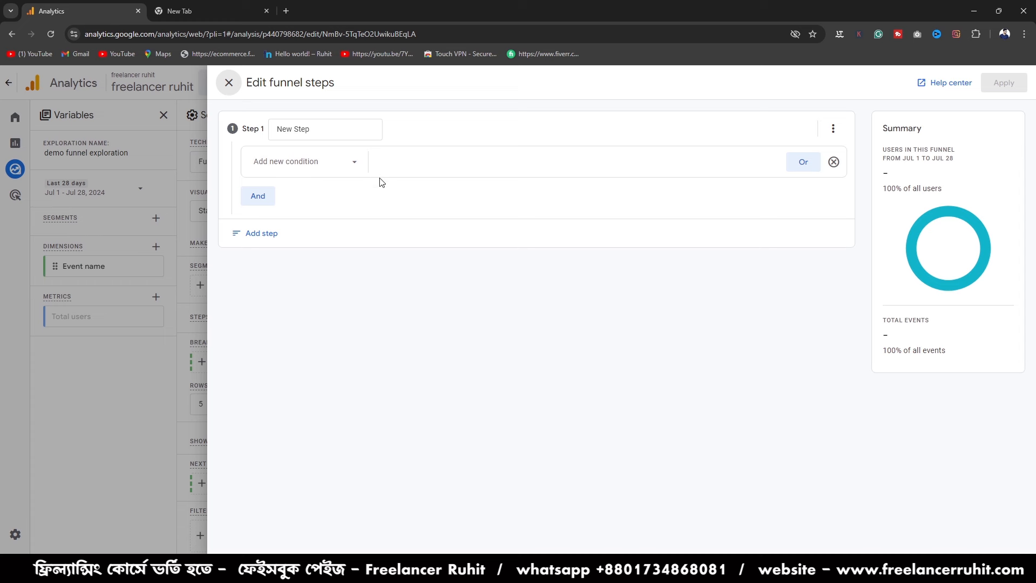
pyautogui.click(318, 136)
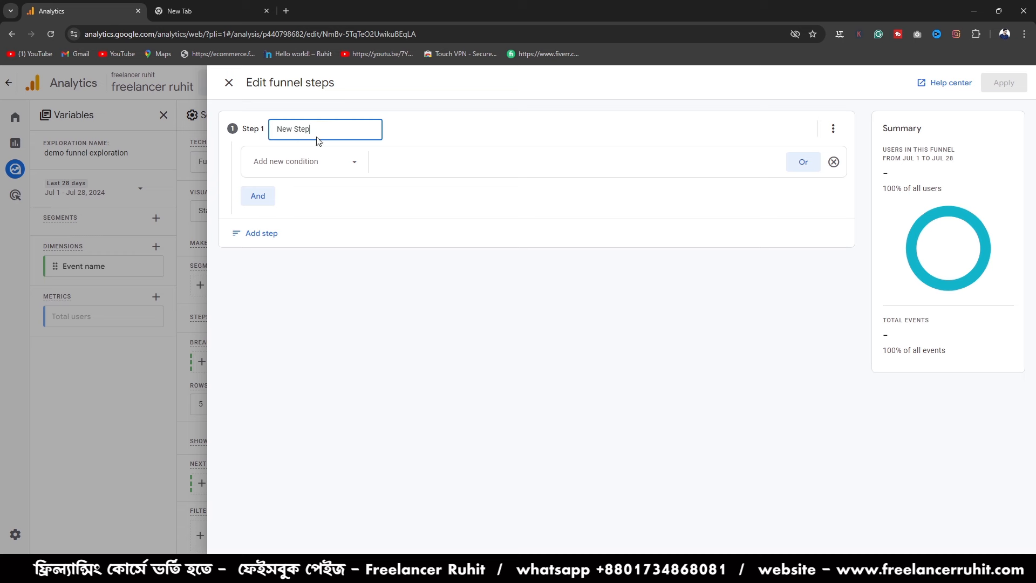
pyautogui.press('BackSpace')
pyautogui.press('BackSpace')
pyautogui.press('BackSpace')
pyautogui.press('BackSpace')
pyautogui.press('BackSpace')
pyautogui.press('BackSpace')
pyautogui.press('BackSpace')
pyautogui.press('BackSpace')
pyautogui.write('pa')
pyautogui.press('BackSpace')
pyautogui.press('BackSpace')
pyautogui.write('home pahe')
pyautogui.press('BackSpace')
pyautogui.press('BackSpace')
pyautogui.press('BackSpace')
pyautogui.write('age viewer')
# - Set the condition of funnel step 1 to the page_view event
pyautogui.click(301, 161)
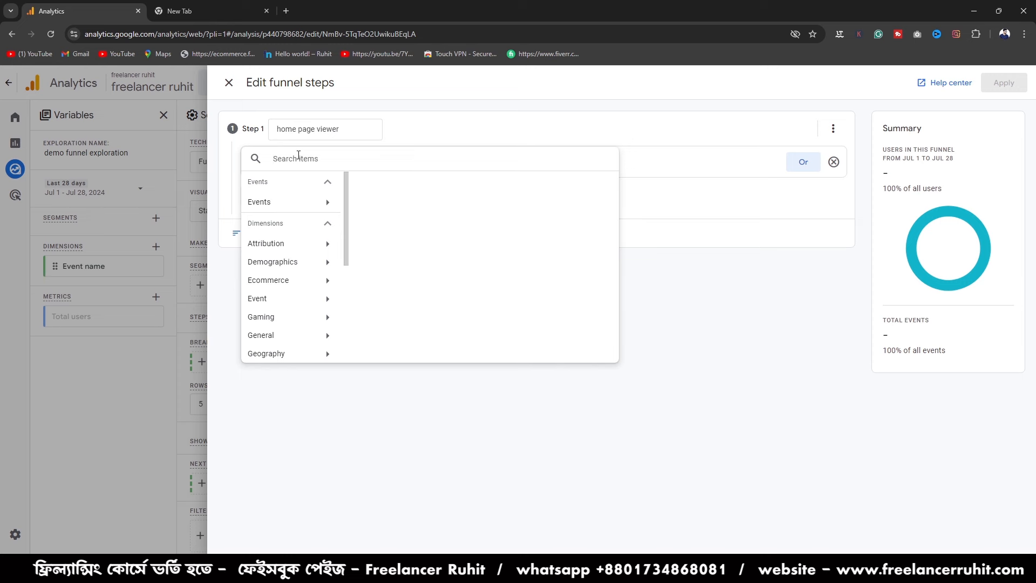
pyautogui.write('page')
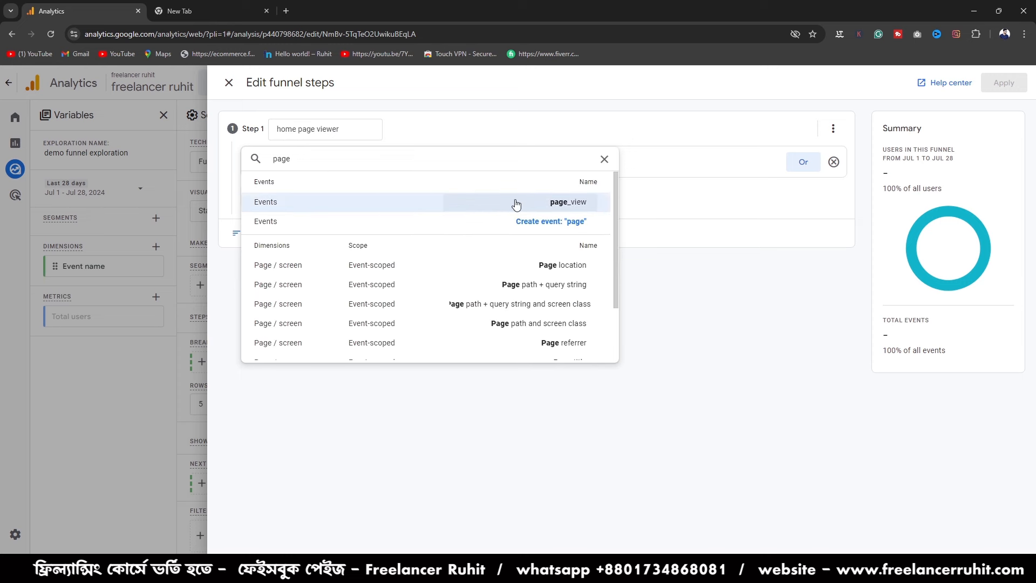
pyautogui.click(559, 205)
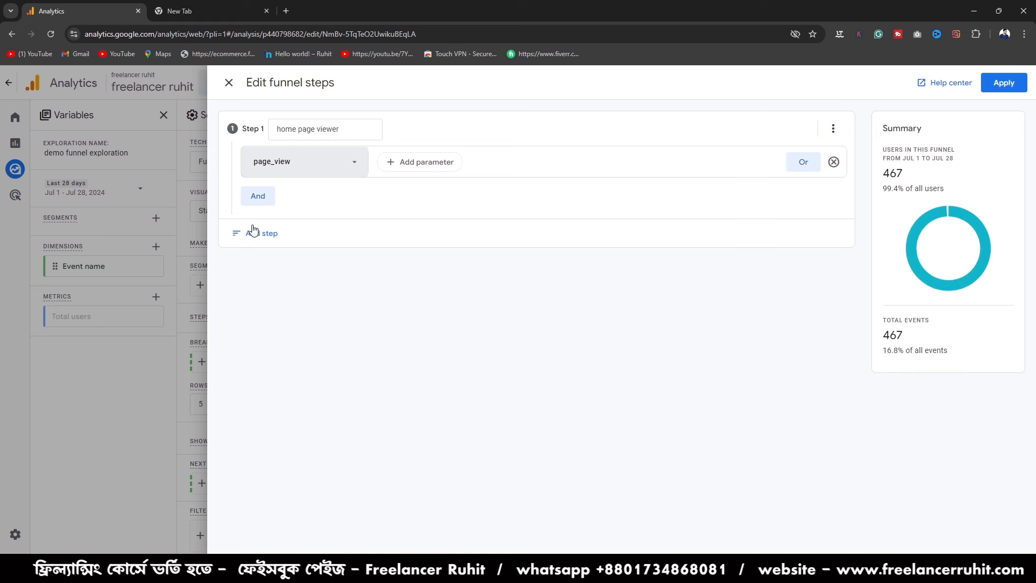
# - Add a second funnel step and name it "add to card"
pyautogui.click(269, 243)
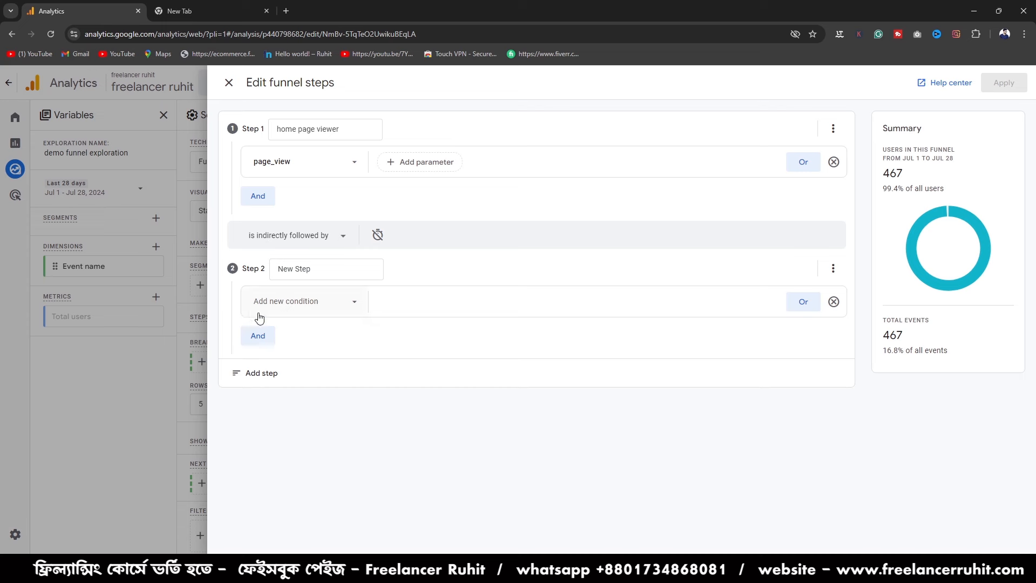
pyautogui.click(321, 270)
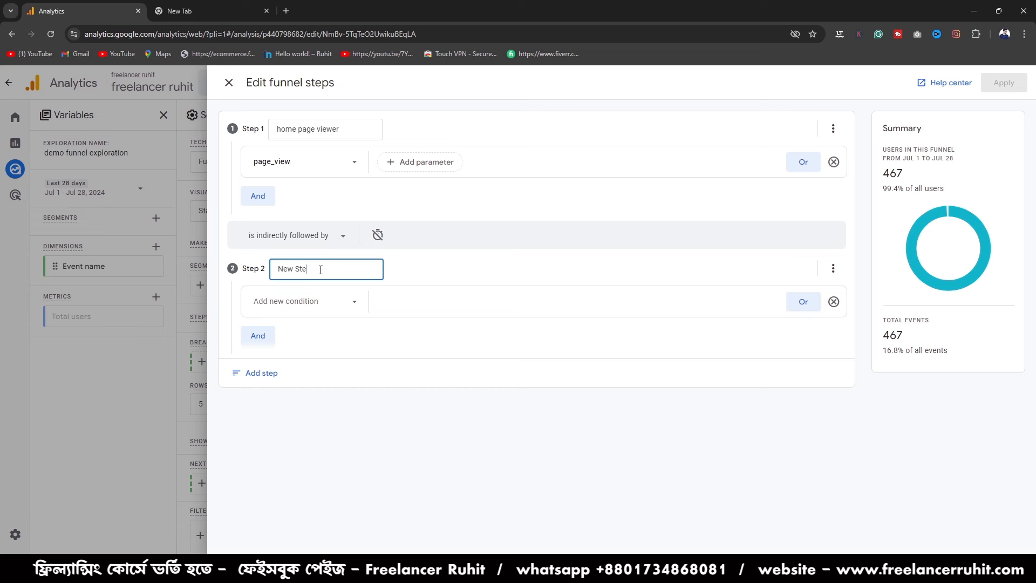
pyautogui.press('BackSpace')
pyautogui.press('BackSpace')
pyautogui.press('BackSpace')
pyautogui.press('BackSpace')
pyautogui.press('BackSpace')
pyautogui.press('BackSpace')
pyautogui.press('BackSpace')
pyautogui.write('add to card')
# - Search the step 2 condition items for "add to", and clear the search
pyautogui.click(281, 310)
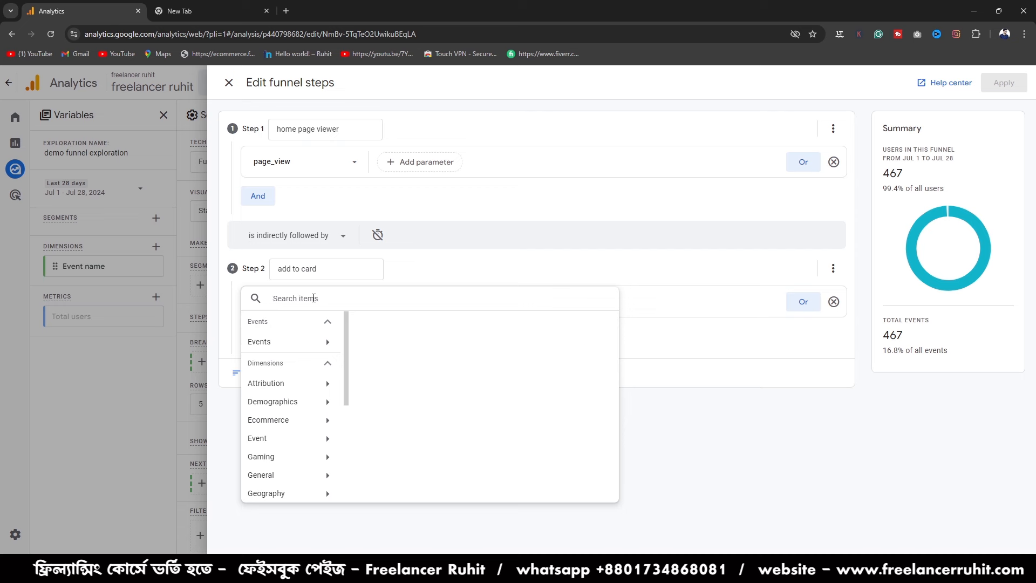
pyautogui.write('add to')
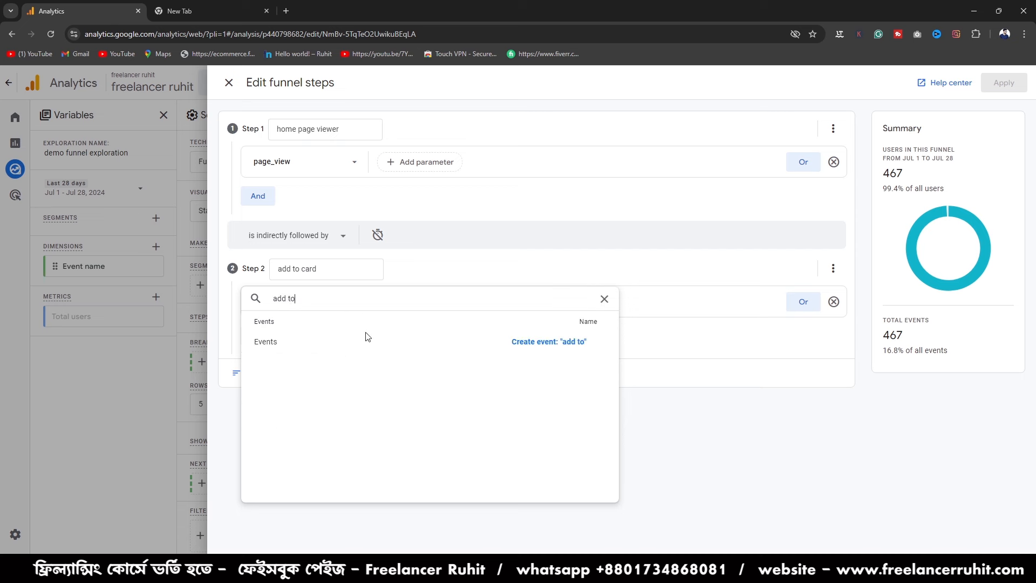
pyautogui.press('BackSpace')
pyautogui.press('BackSpace')
pyautogui.press('BackSpace')
pyautogui.press('BackSpace')
pyautogui.press('BackSpace')
pyautogui.press('BackSpace')
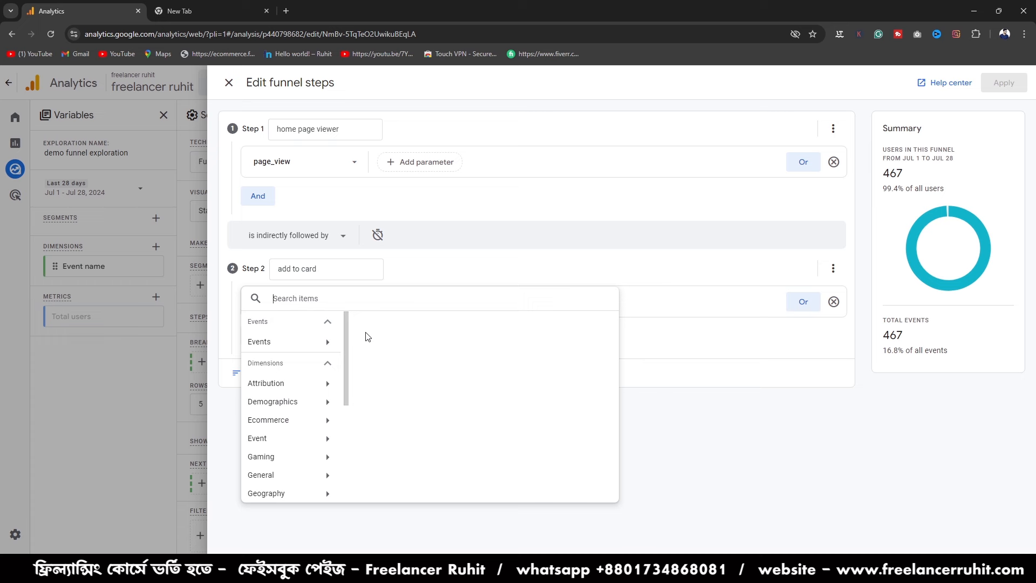
# - Search the step 2 condition items for "car" and "c", and clear the search
pyautogui.write('car')
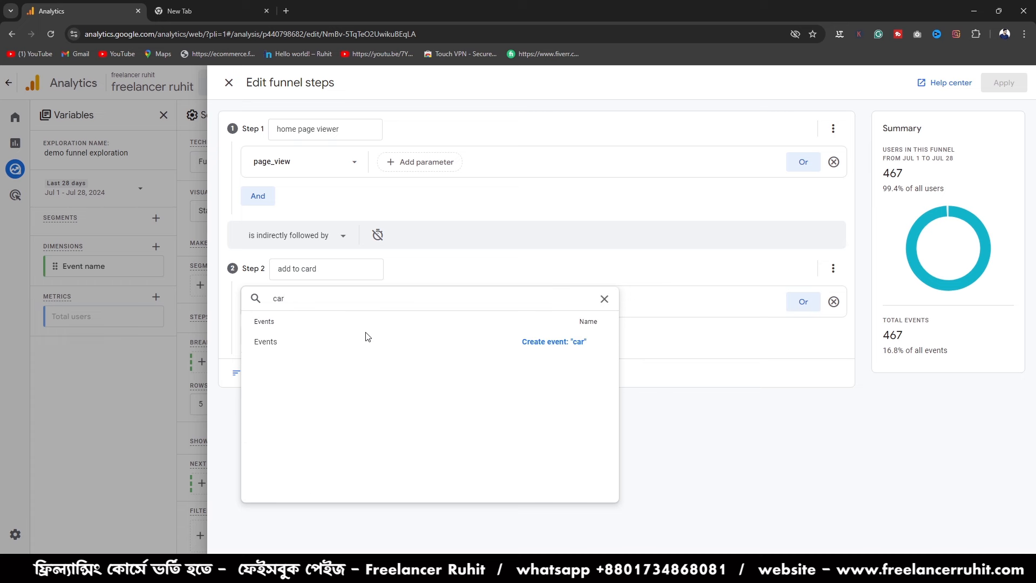
pyautogui.write('f')
pyautogui.press('BackSpace')
pyautogui.write('d')
pyautogui.press('BackSpace')
pyautogui.press('BackSpace')
pyautogui.press('BackSpace')
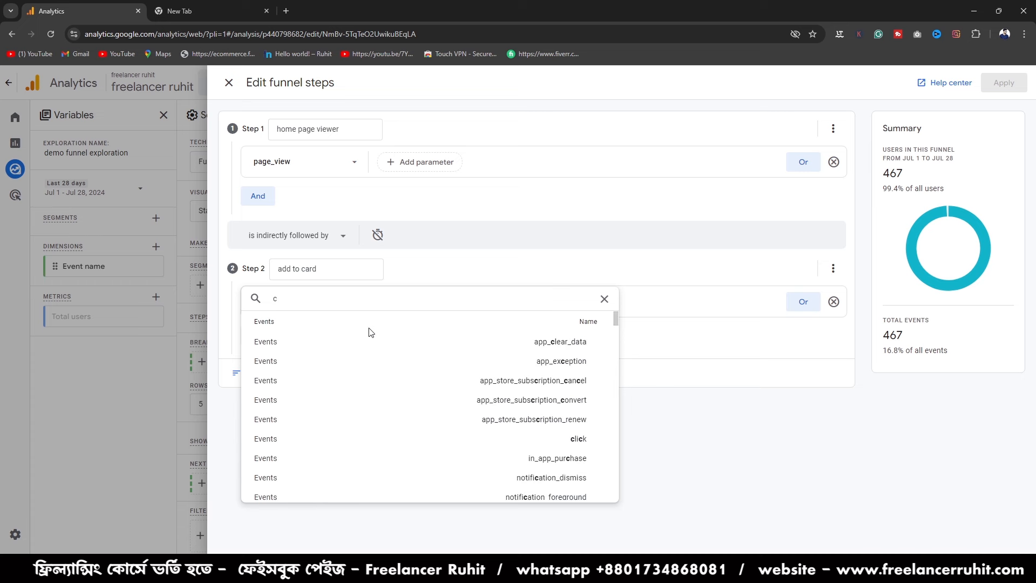
pyautogui.scroll(-3, 386, 421)
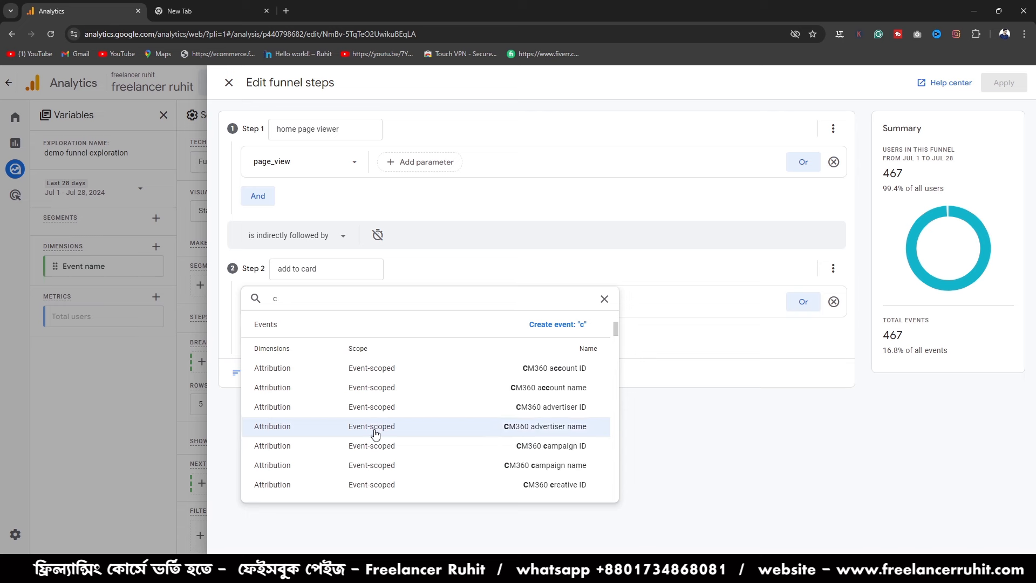
pyautogui.scroll(5, 375, 433)
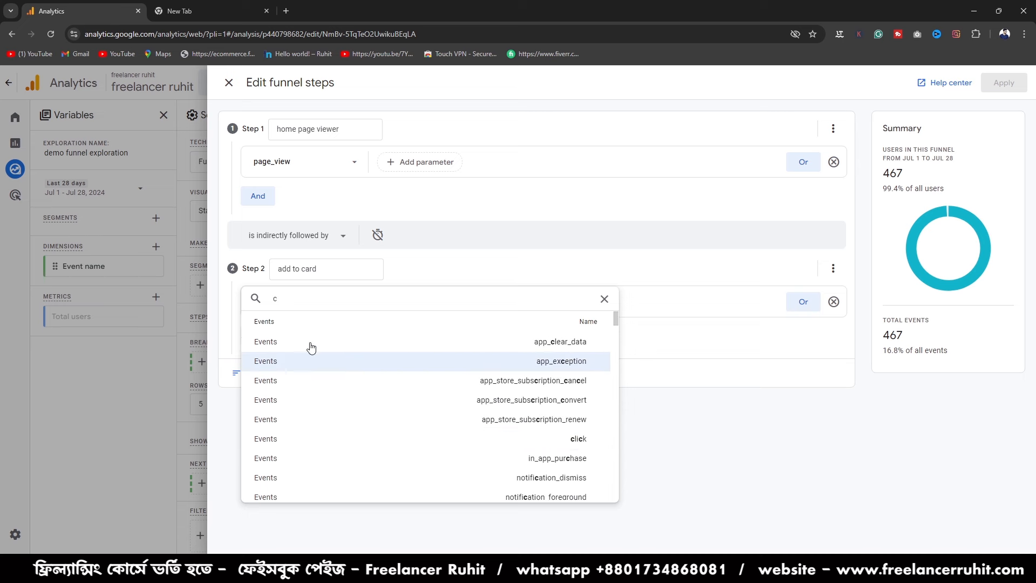
pyautogui.press('BackSpace')
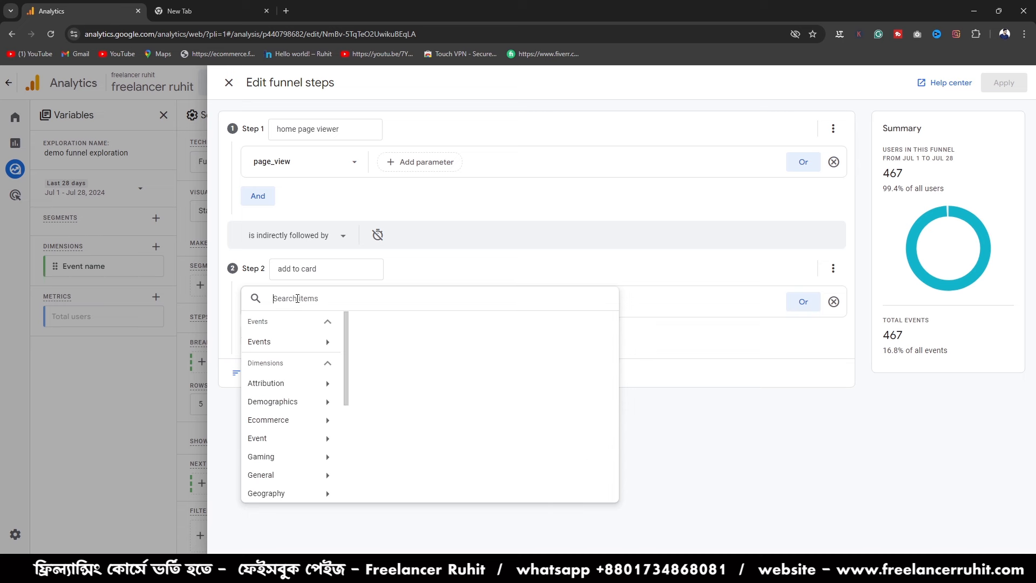
pyautogui.write('car')
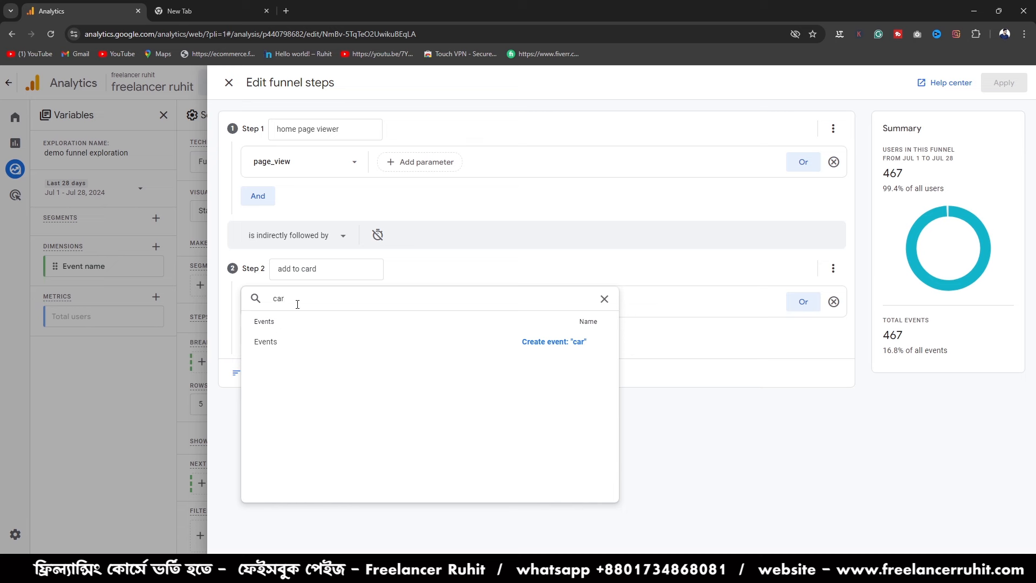
pyautogui.press('BackSpace')
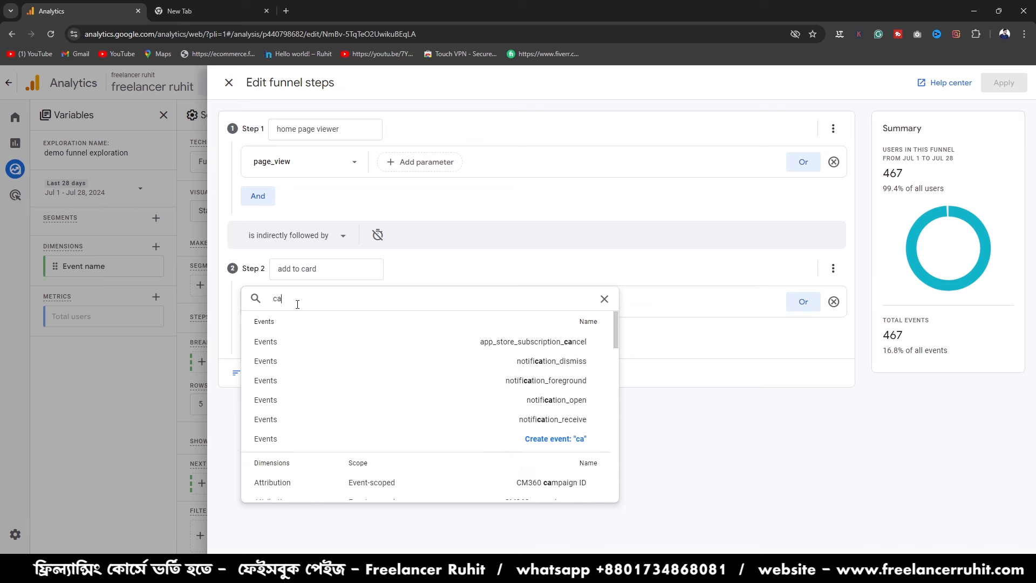
pyautogui.write('r')
pyautogui.press('BackSpace')
pyautogui.press('BackSpace')
pyautogui.press('BackSpace')
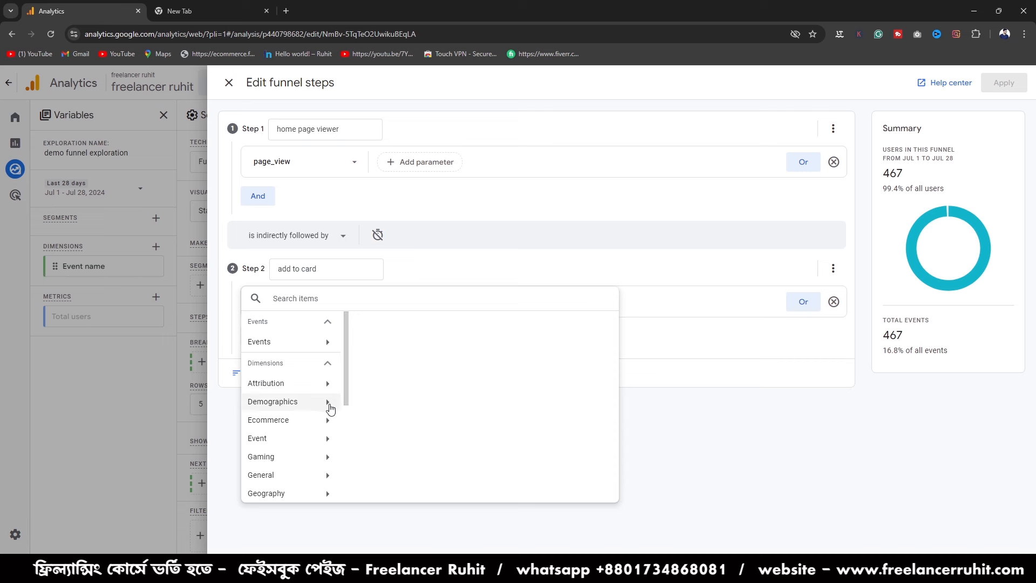
# - Look through the Ecommerce dimensions for an add-to-cart item to use as the step 2 condition
pyautogui.scroll(-2, 329, 413)
pyautogui.scroll(1, 292, 389)
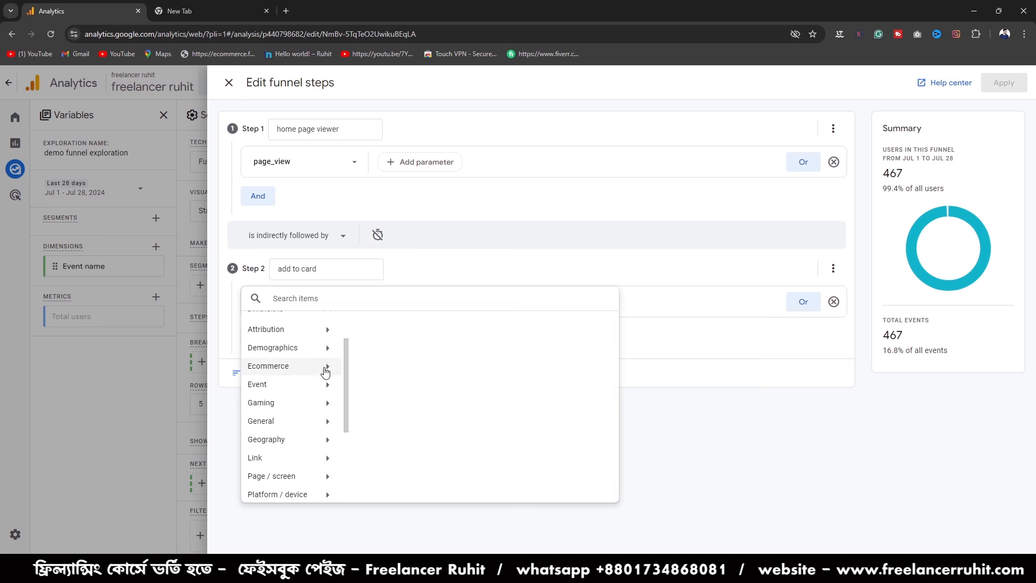
pyautogui.click(329, 371)
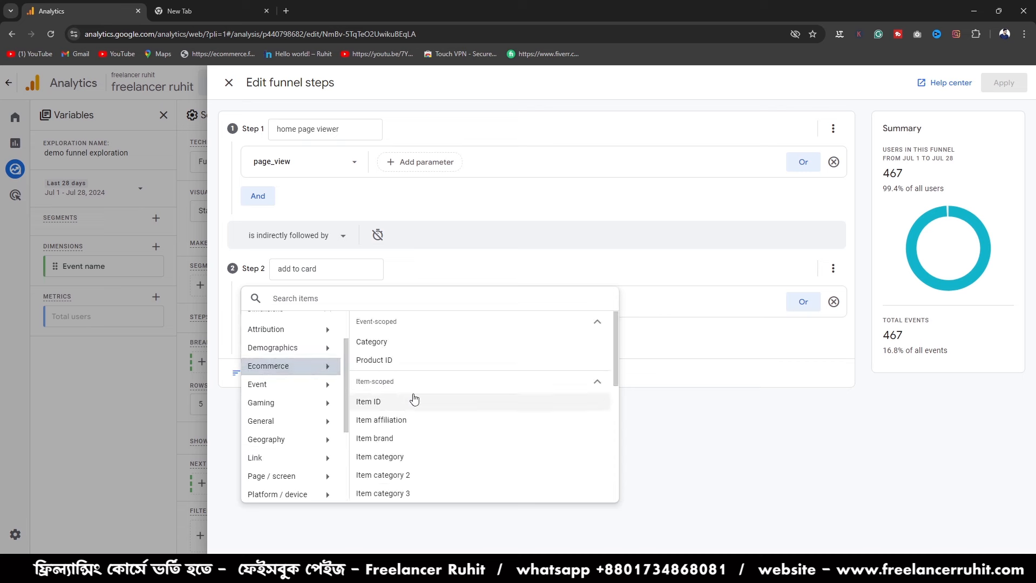
pyautogui.scroll(-2, 420, 397)
pyautogui.scroll(-1, 422, 398)
pyautogui.scroll(1, 300, 413)
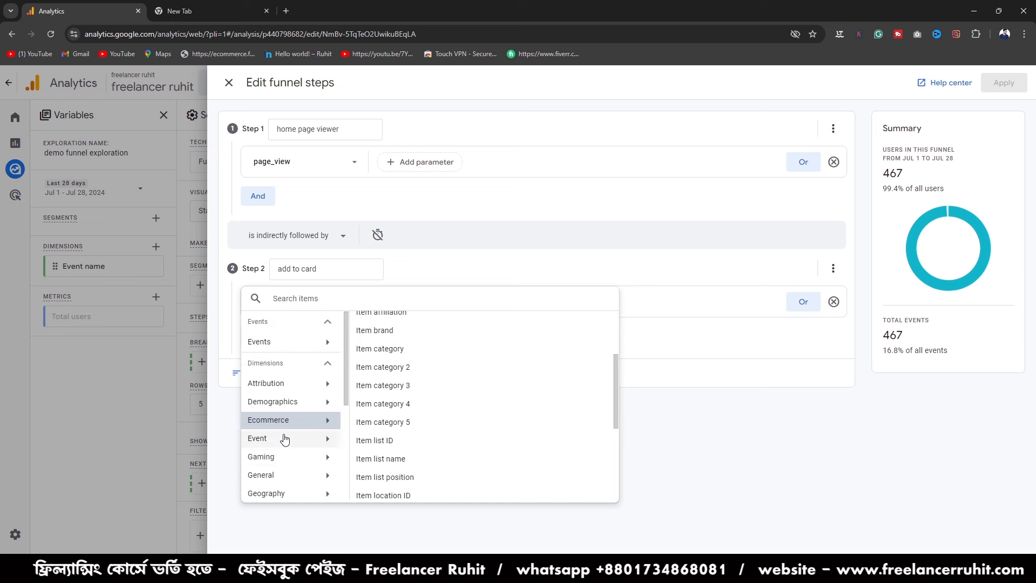
# - Look through the available events and the dimension categories for a suitable step 2 condition
pyautogui.click(324, 342)
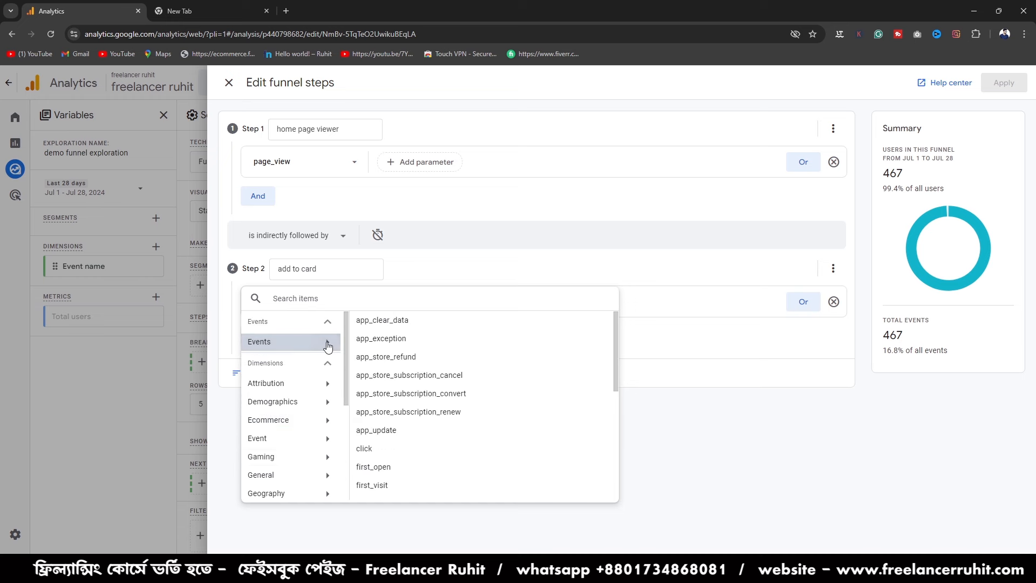
pyautogui.scroll(-1, 414, 432)
pyautogui.scroll(-3, 412, 434)
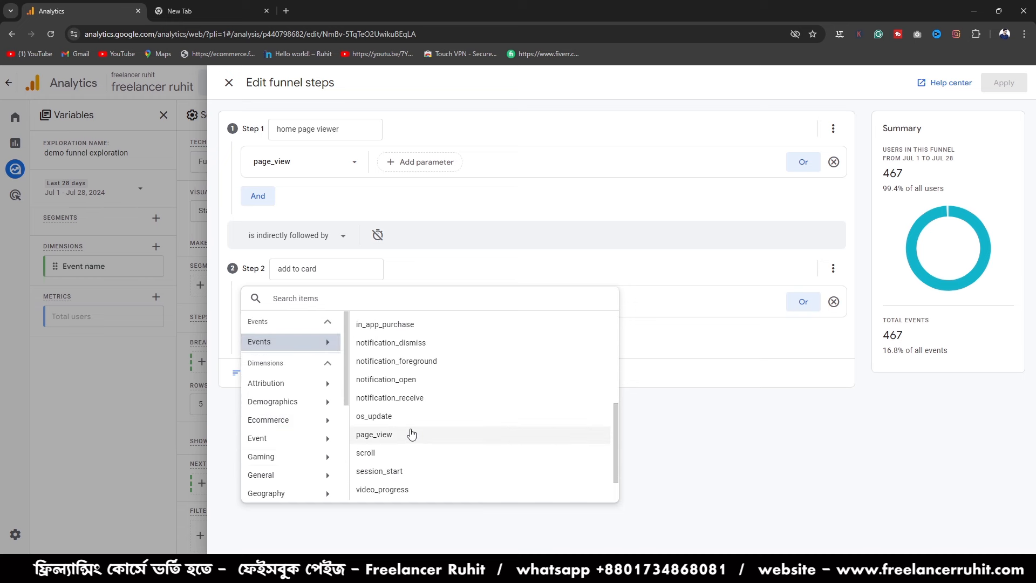
pyautogui.scroll(-1, 412, 434)
pyautogui.scroll(5, 411, 433)
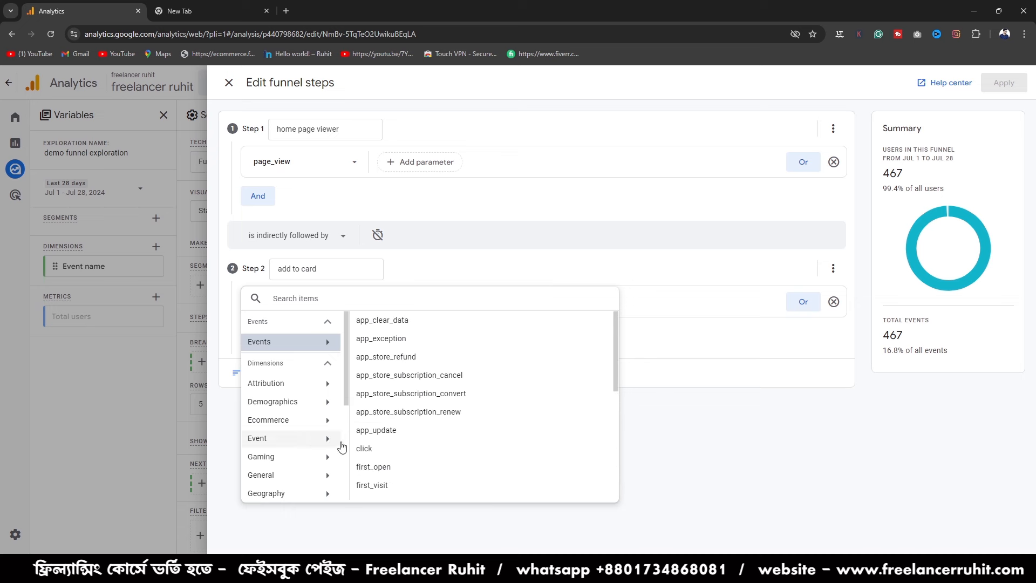
pyautogui.scroll(-3, 302, 432)
pyautogui.scroll(-1, 313, 430)
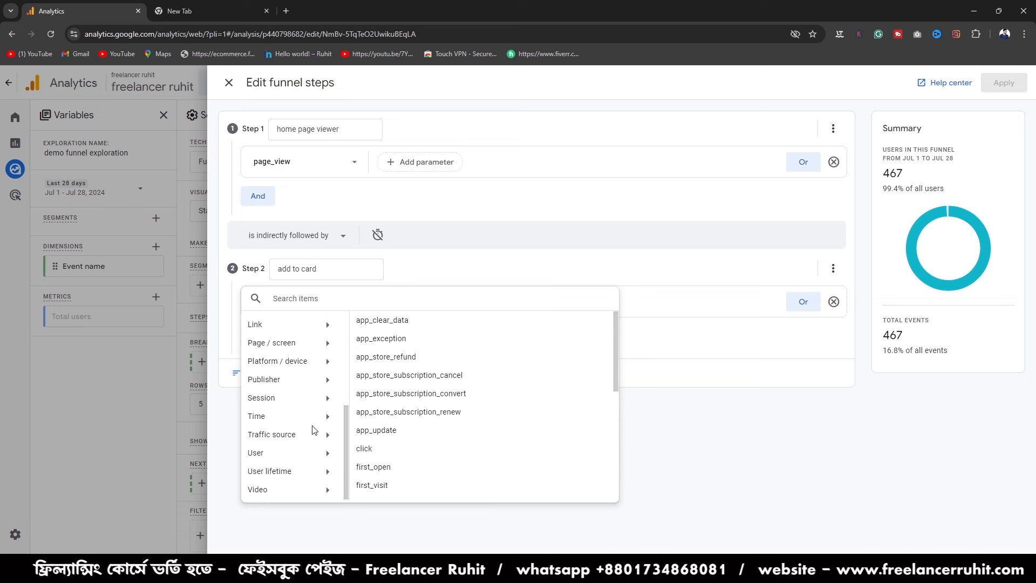
pyautogui.scroll(4, 313, 430)
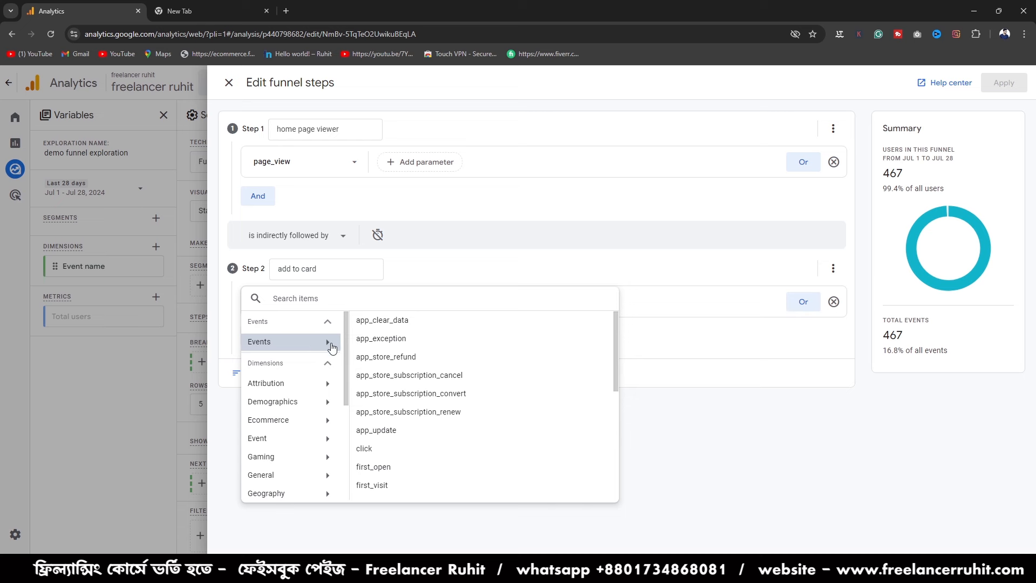
pyautogui.click(324, 322)
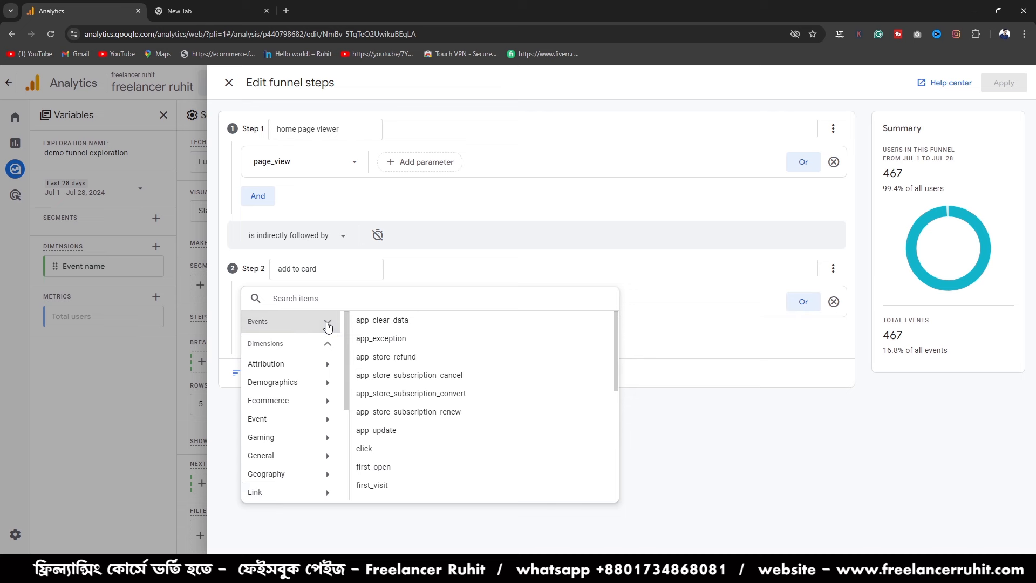
pyautogui.click(327, 323)
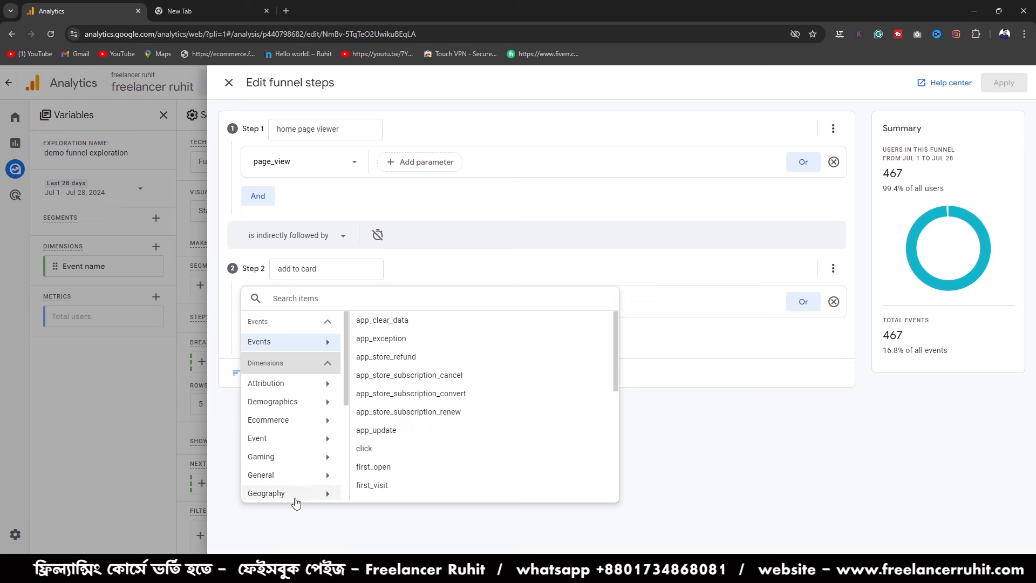
# - Examine the Page / screen and Platform / device dimensions available for the step 2 condition
pyautogui.scroll(-2, 300, 485)
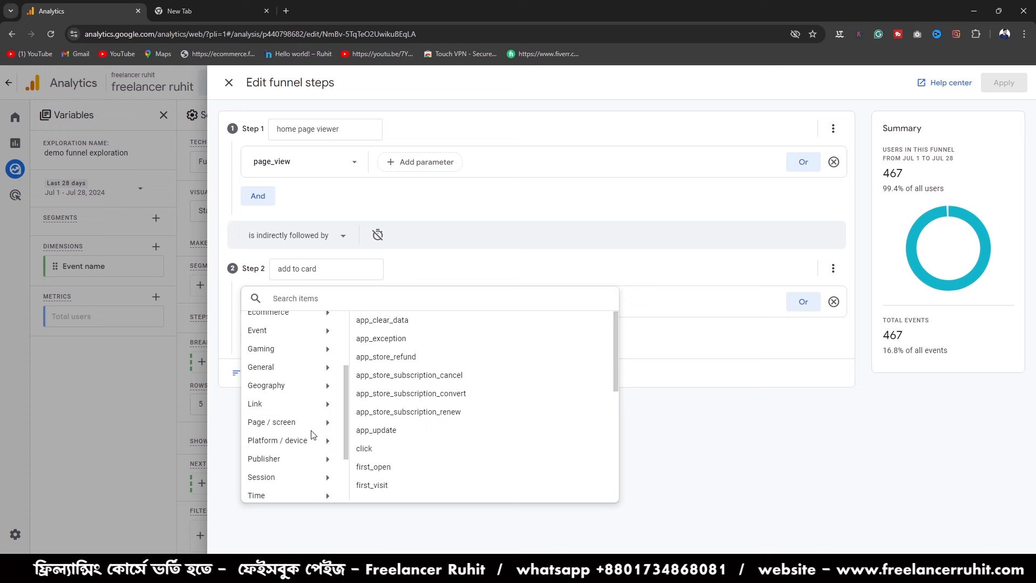
pyautogui.click(317, 427)
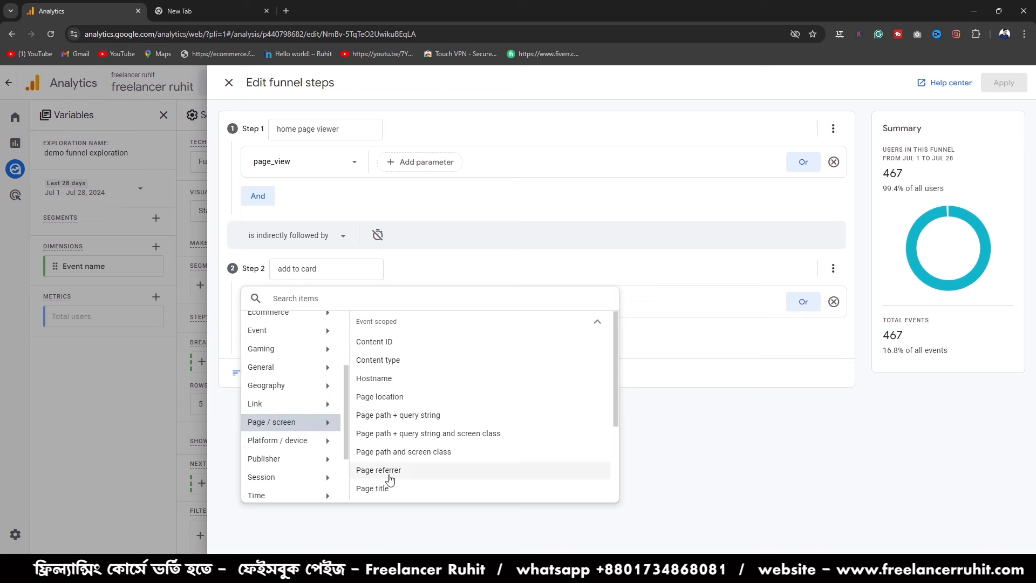
pyautogui.scroll(-2, 389, 475)
pyautogui.scroll(-1, 415, 403)
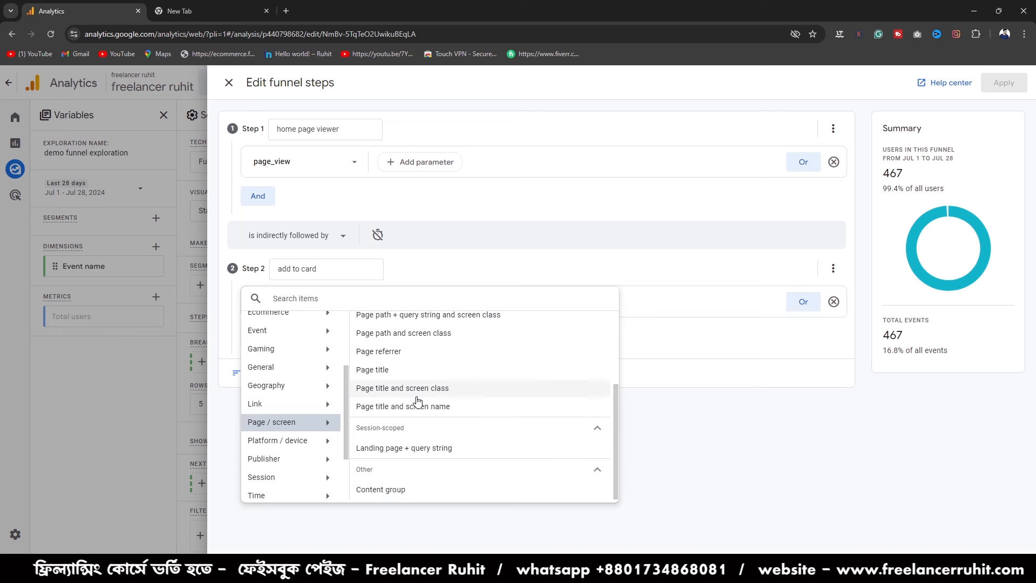
pyautogui.click(327, 445)
pyautogui.scroll(-3, 475, 452)
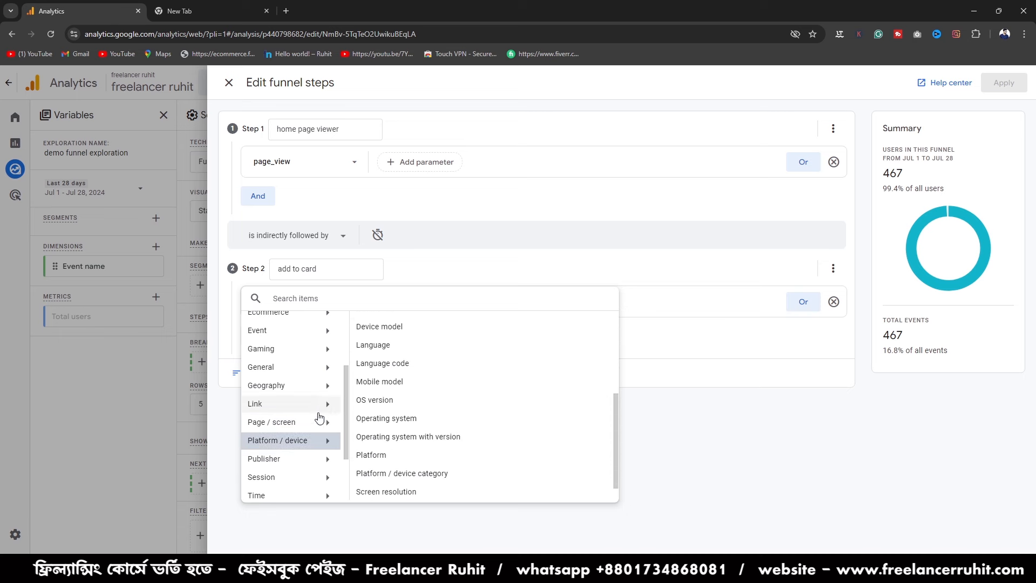
pyautogui.scroll(2, 316, 433)
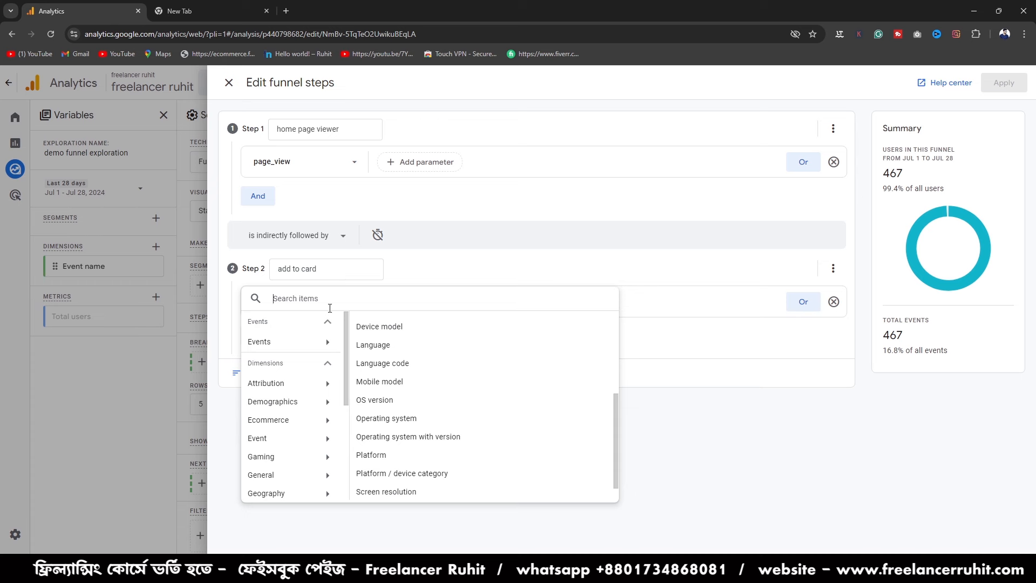
# - Replace the "add to card" funnel step with a new second step named "purchase"
pyautogui.click(745, 523)
pyautogui.click(834, 301)
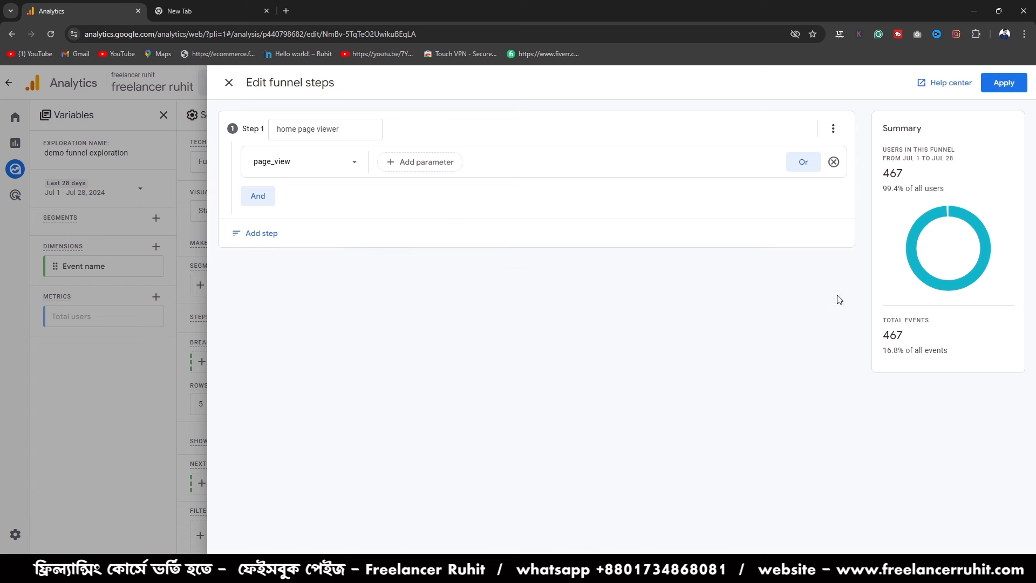
pyautogui.click(265, 232)
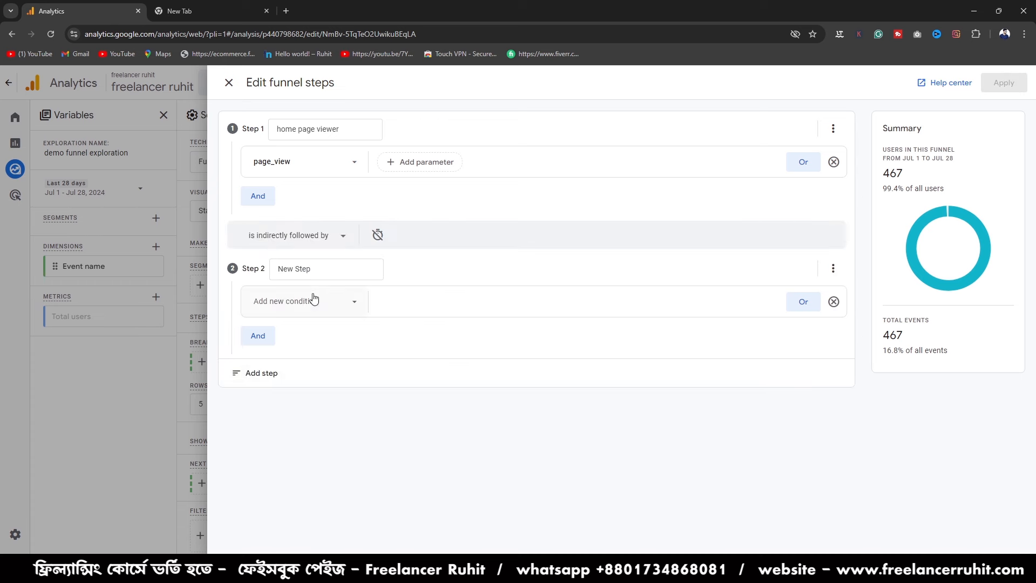
pyautogui.click(310, 268)
pyautogui.moveTo(316, 266); pyautogui.dragTo(266, 273)
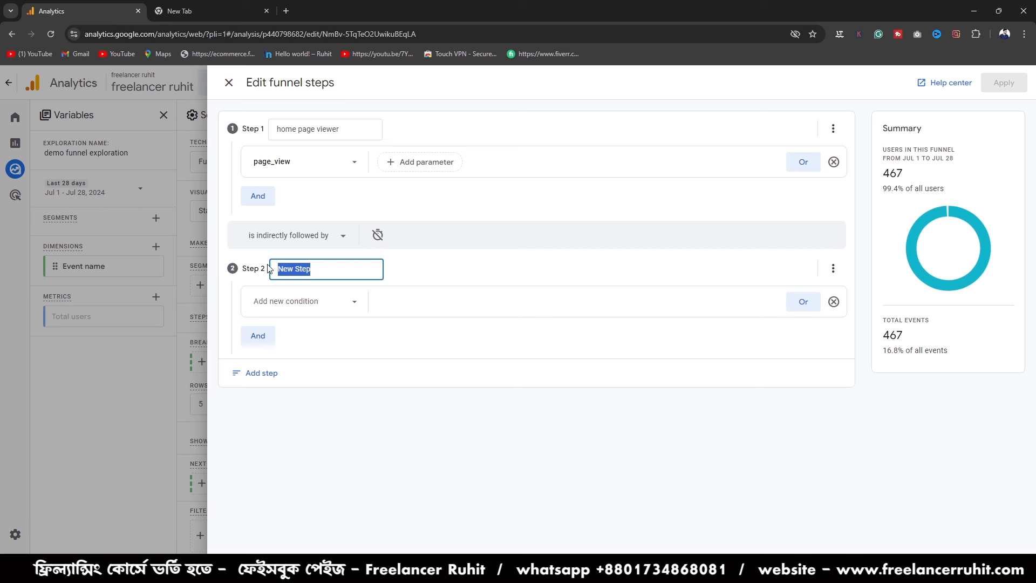
pyautogui.press('BackSpace')
pyautogui.write('o')
pyautogui.write('purchase')
# - Search the condition items of the "purchase" step for "purchase"
pyautogui.click(300, 301)
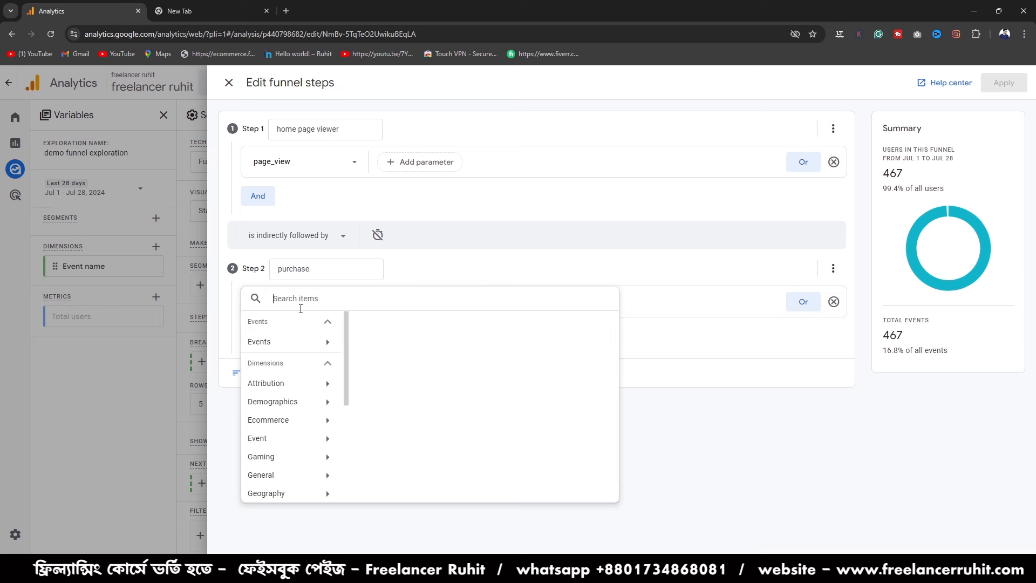
pyautogui.write('pur')
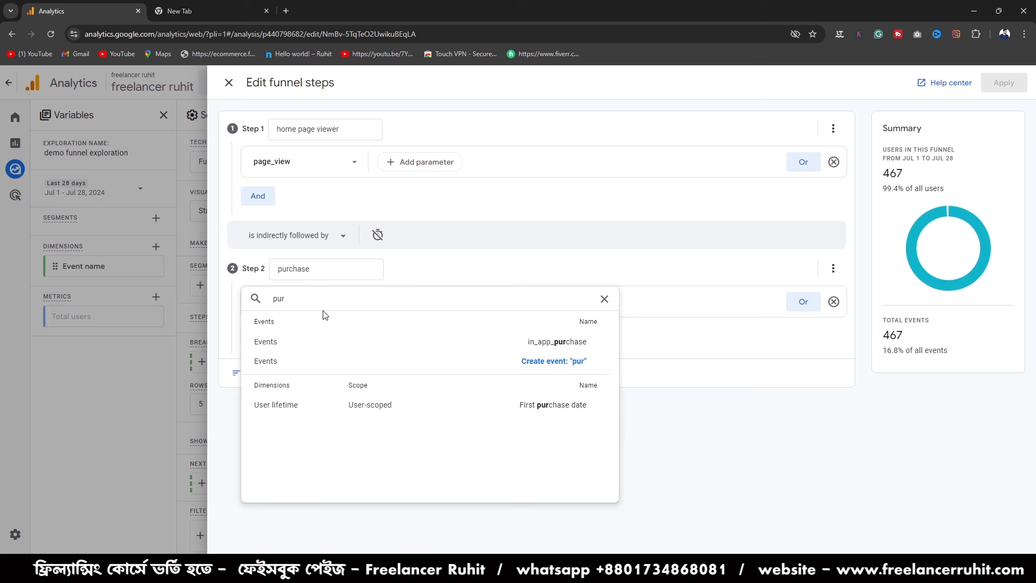
pyautogui.write('chase')
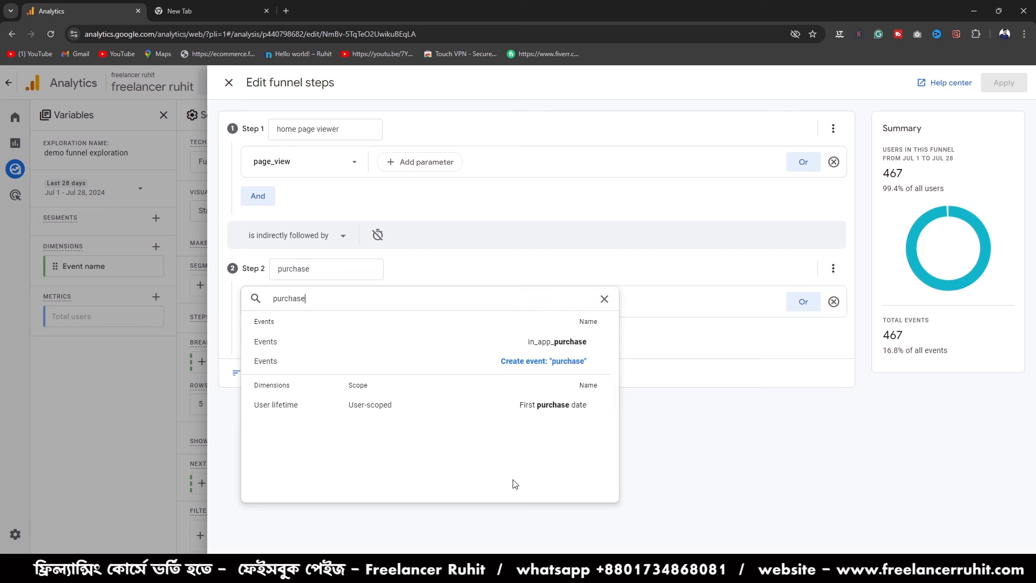
# - Search the step 2 condition items for "online course" instead, then clear the search and close the item list
pyautogui.press('BackSpace')
pyautogui.press('BackSpace')
pyautogui.press('BackSpace')
pyautogui.press('BackSpace')
pyautogui.press('BackSpace')
pyautogui.press('BackSpace')
pyautogui.press('BackSpace')
pyautogui.press('BackSpace')
pyautogui.write('online')
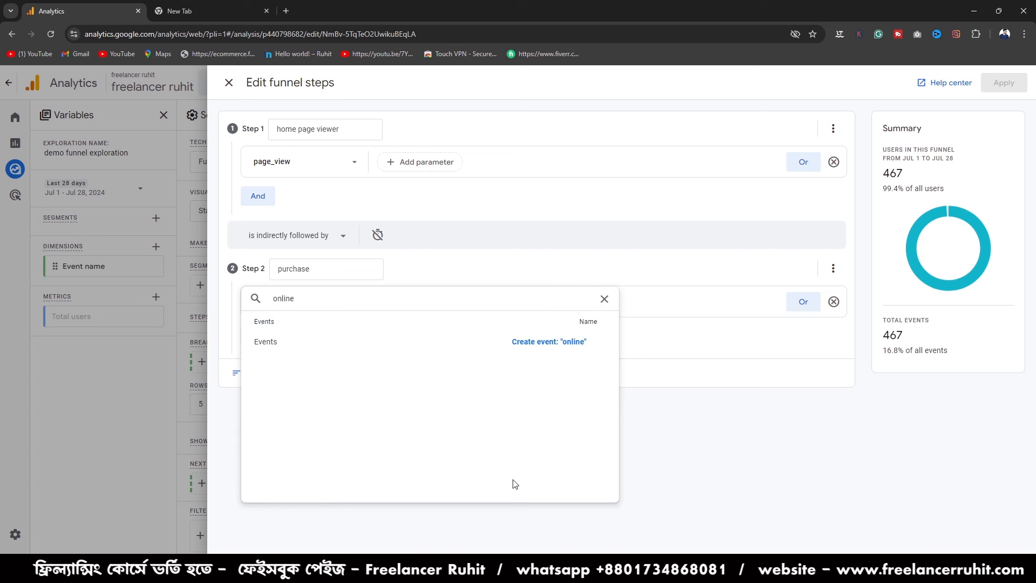
pyautogui.write(' course')
pyautogui.click(605, 298)
pyautogui.click(704, 464)
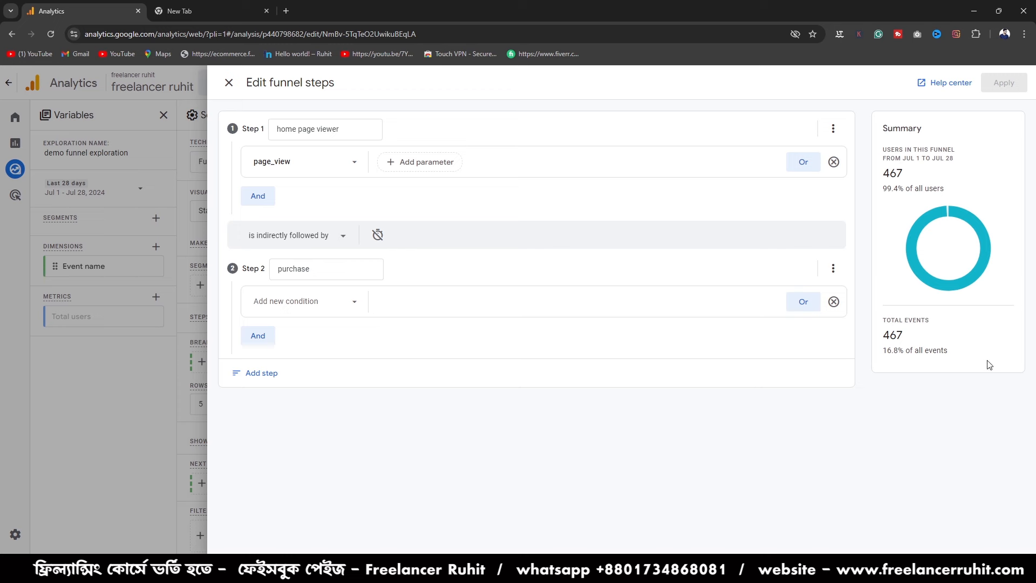
# - Set the step 2 condition of the funnel to the "scroll" event
pyautogui.click(319, 301)
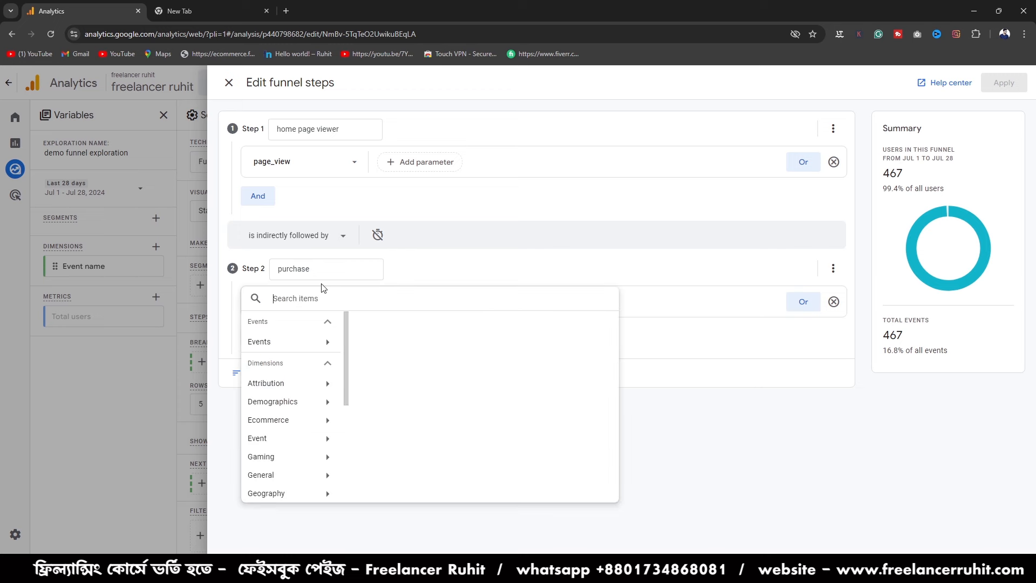
pyautogui.click(324, 273)
pyautogui.click(312, 298)
pyautogui.click(298, 345)
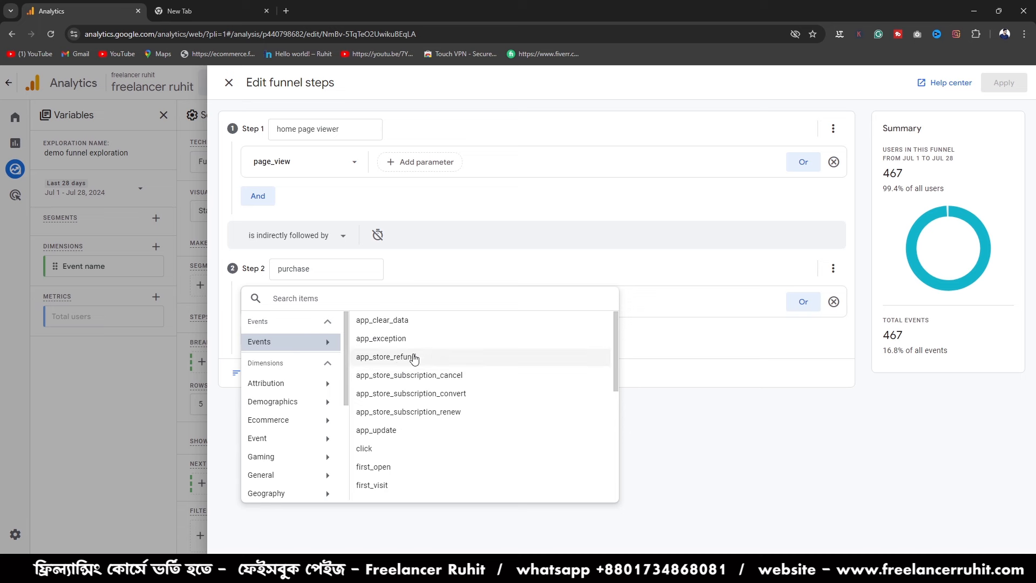
pyautogui.scroll(-1, 384, 452)
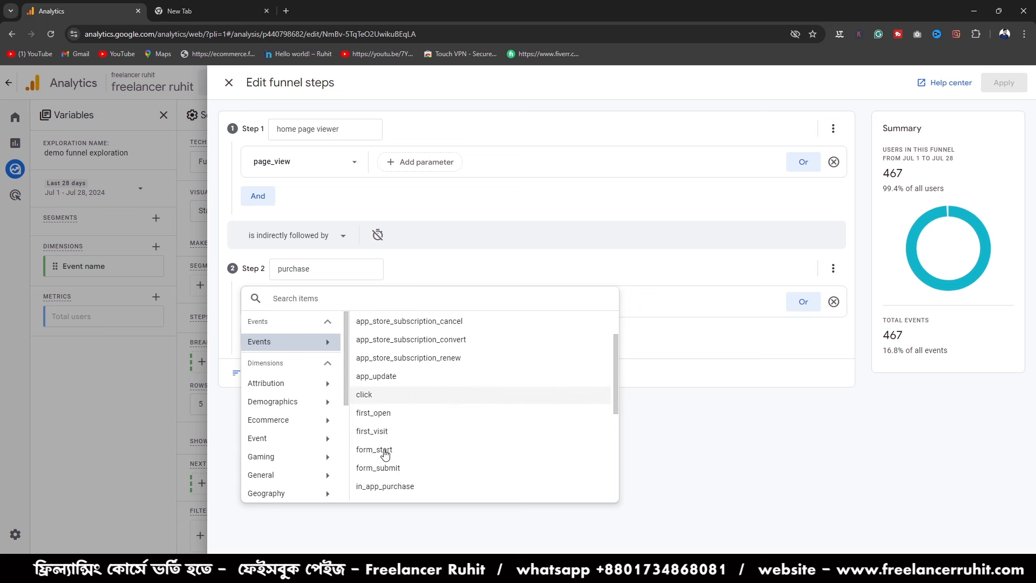
pyautogui.scroll(-1, 384, 431)
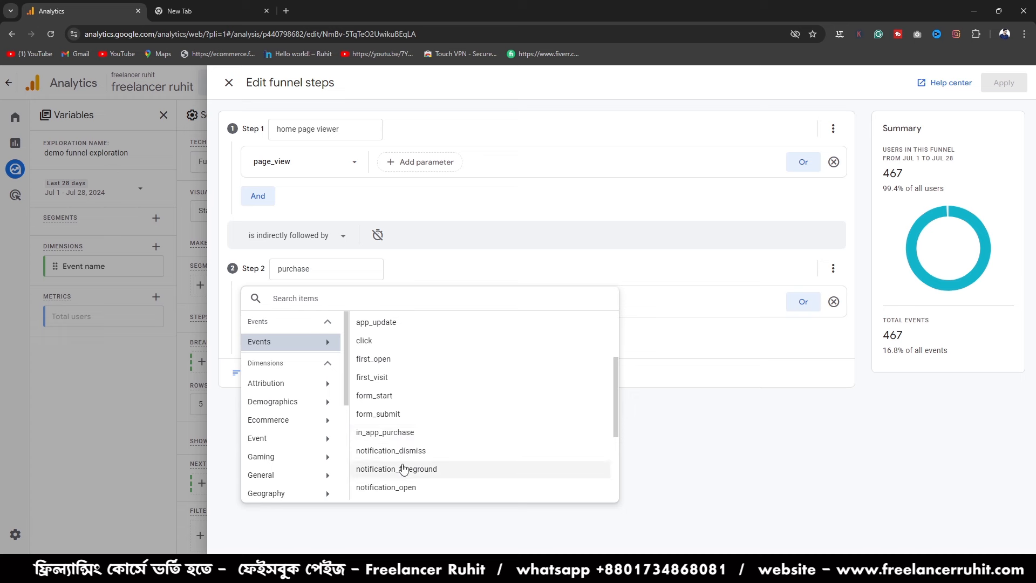
pyautogui.scroll(-3, 395, 500)
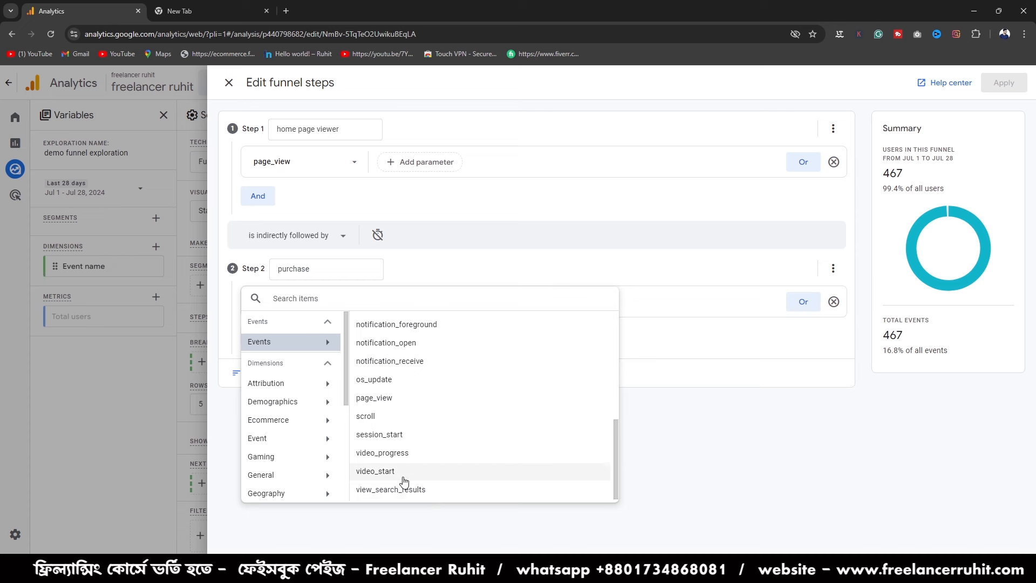
pyautogui.scroll(1, 394, 486)
pyautogui.scroll(-1, 400, 488)
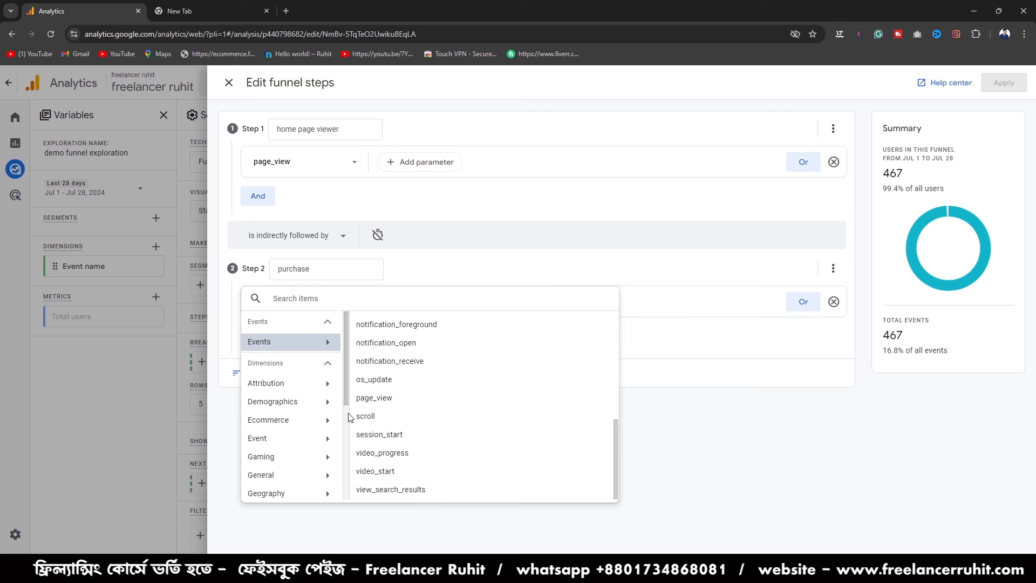
pyautogui.click(379, 421)
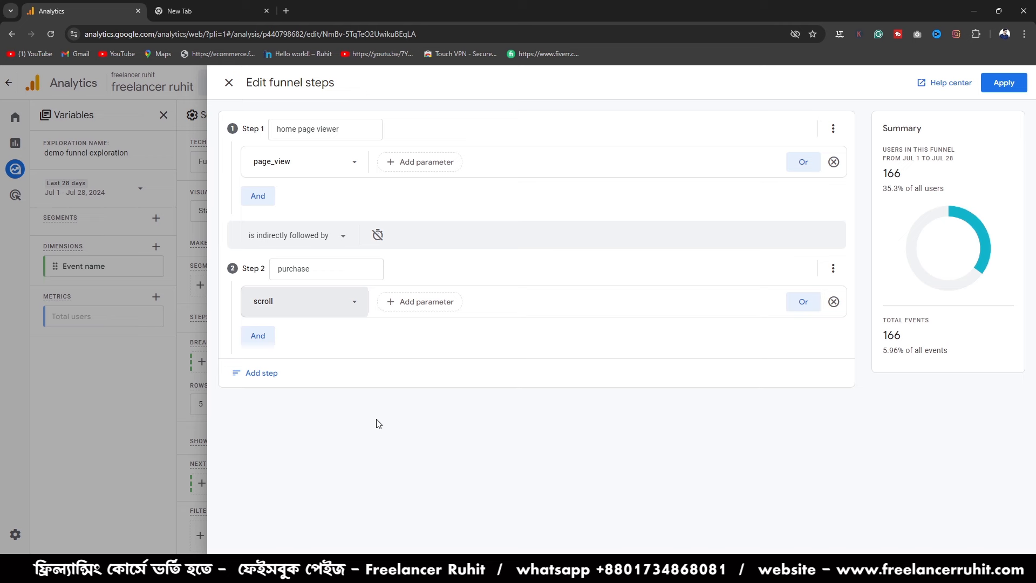
# - Rename funnel step 2 as "scroll" and show the browser in full screen
pyautogui.moveTo(318, 269); pyautogui.dragTo(255, 266)
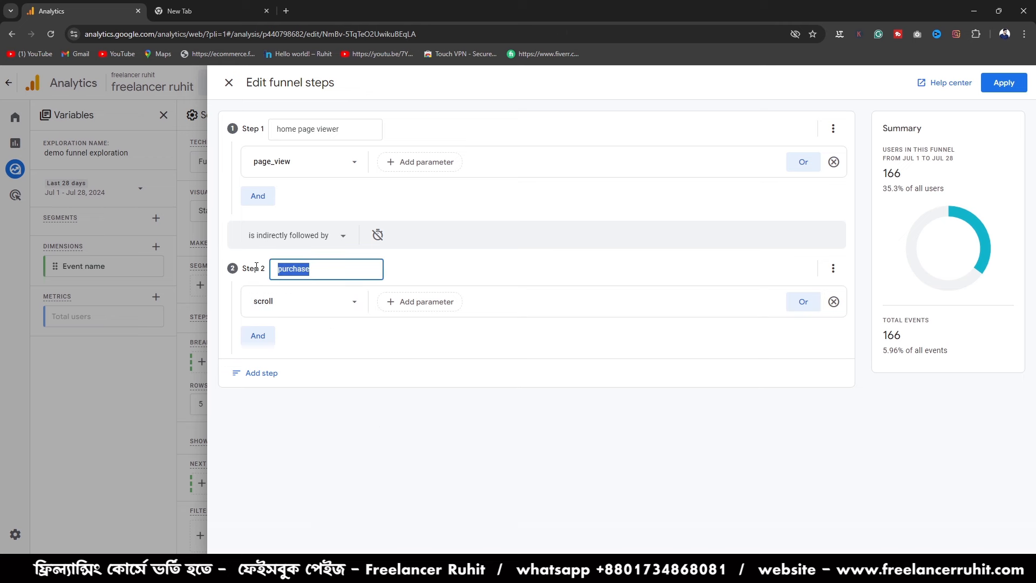
pyautogui.press('BackSpace')
pyautogui.press('F11')
pyautogui.write('s')
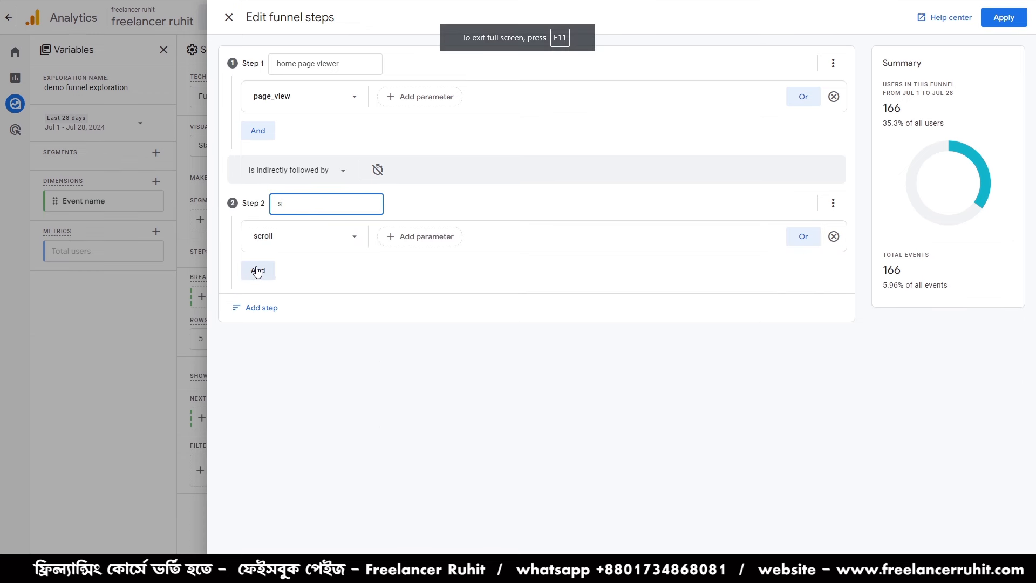
pyautogui.write('croll')
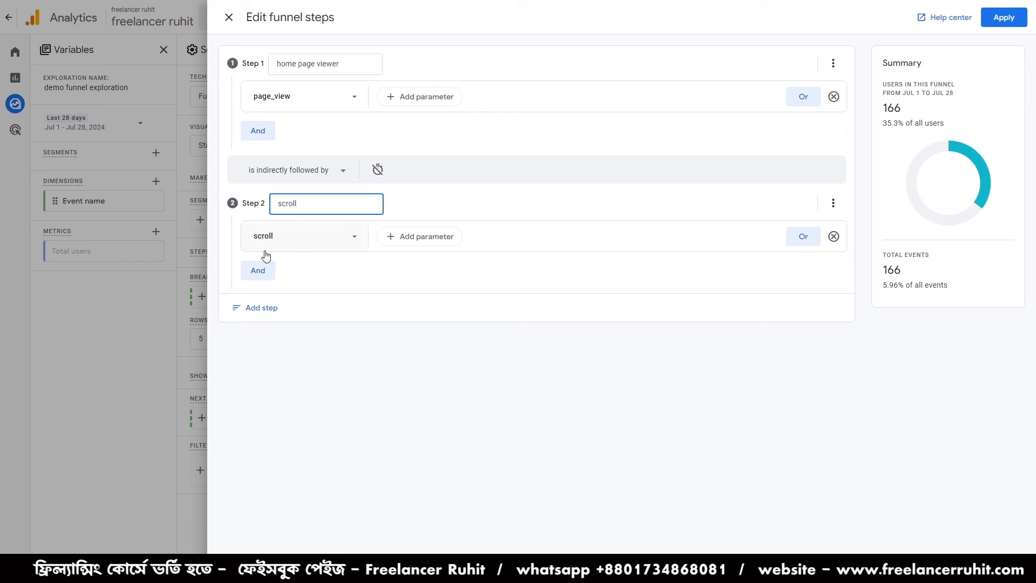
pyautogui.click(262, 309)
pyautogui.click(303, 374)
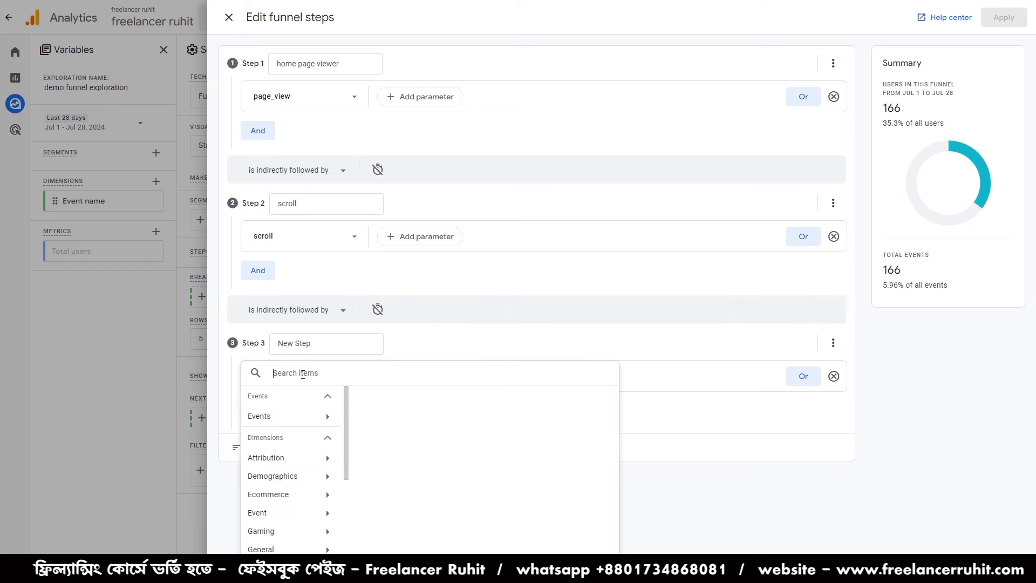
pyautogui.write('pu')
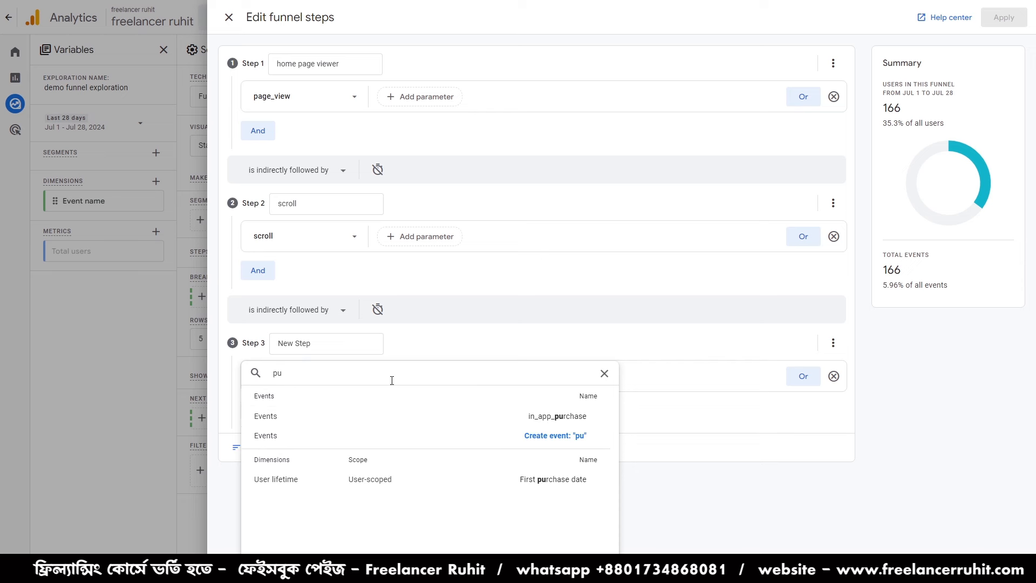
pyautogui.click(604, 374)
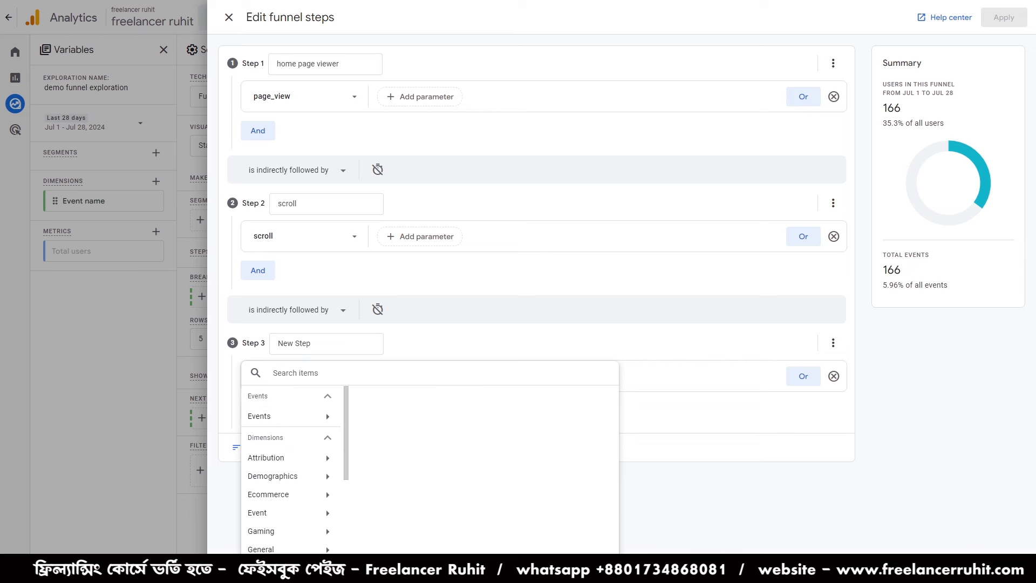
pyautogui.press('Escape')
pyautogui.click(834, 377)
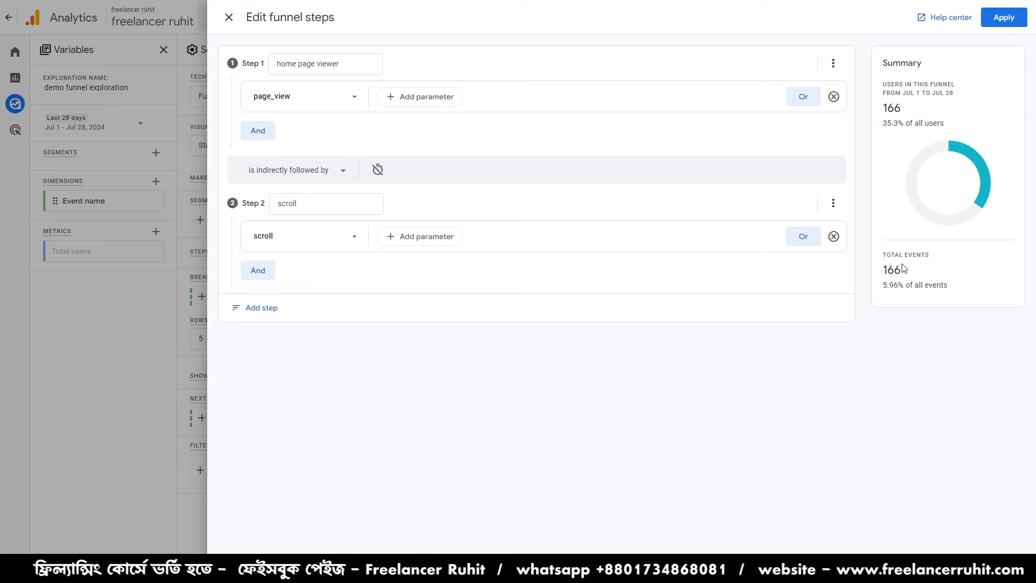
# - Apply the edited funnel steps and start a new blank exploration
pyautogui.click(1005, 17)
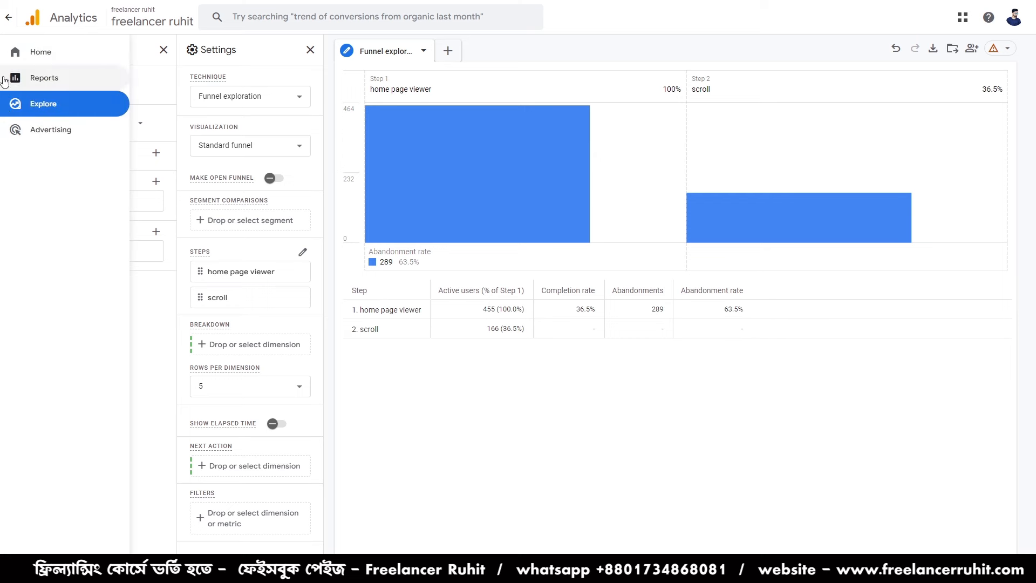
pyautogui.click(24, 112)
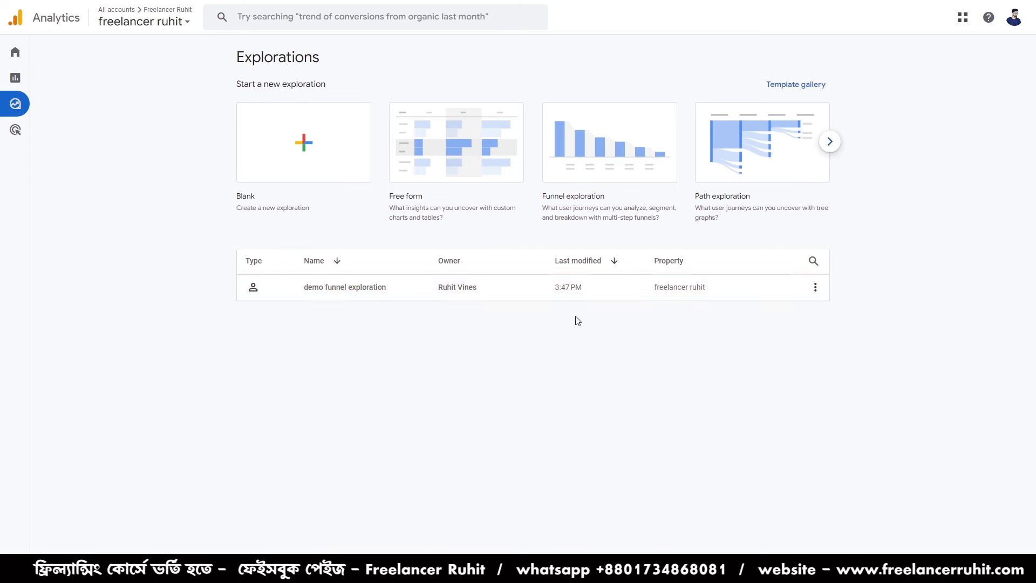
pyautogui.click(291, 144)
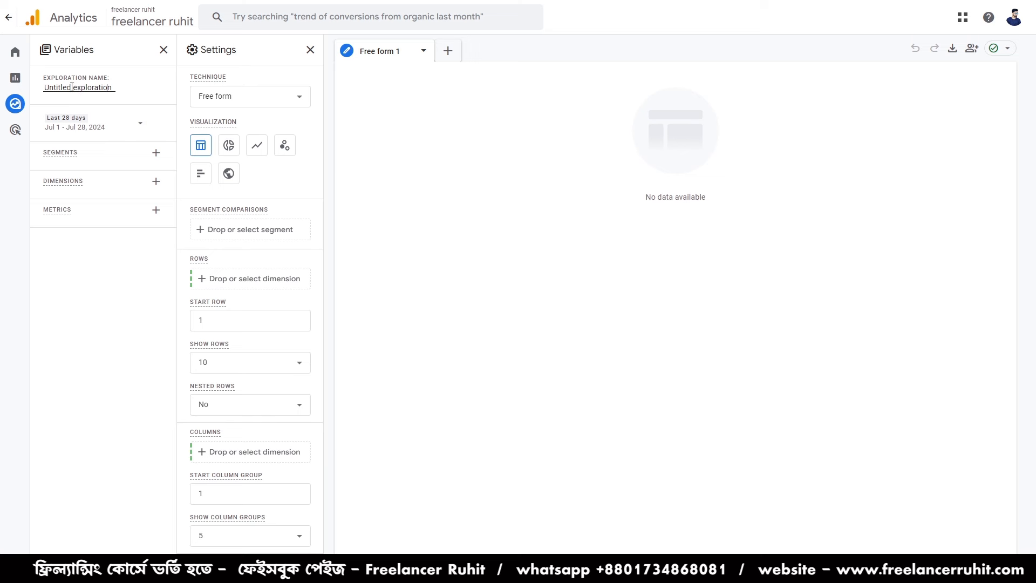
# - Rename the untitled exploration as "demo free from exploration"
pyautogui.moveTo(67, 90); pyautogui.dragTo(57, 95)
pyautogui.press('BackSpace')
pyautogui.press('BackSpace')
pyautogui.press('BackSpace')
pyautogui.press('BackSpace')
pyautogui.write('demo free from')
# - Search the available dimensions for "device" and select Device category
pyautogui.click(156, 181)
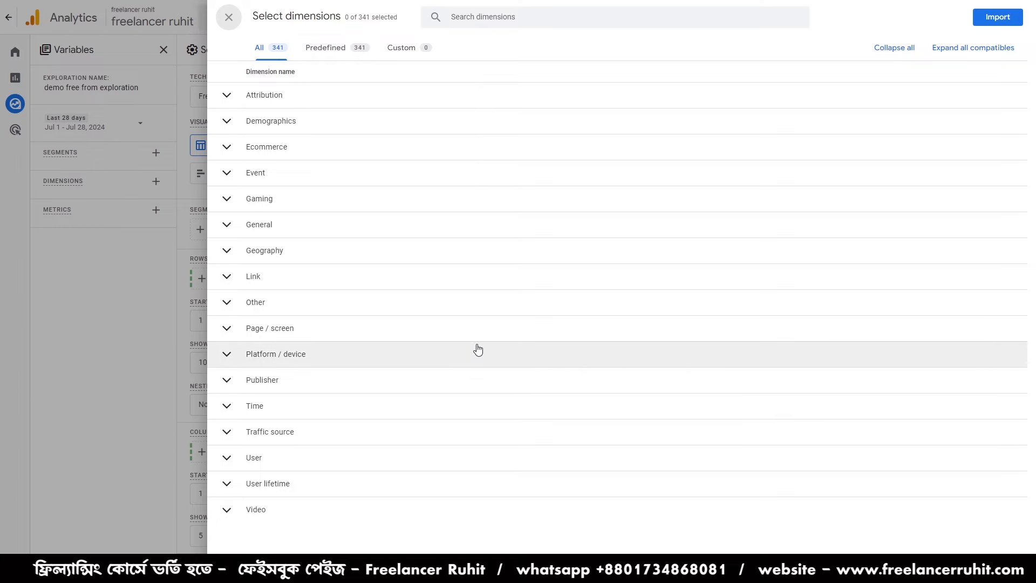
pyautogui.click(461, 17)
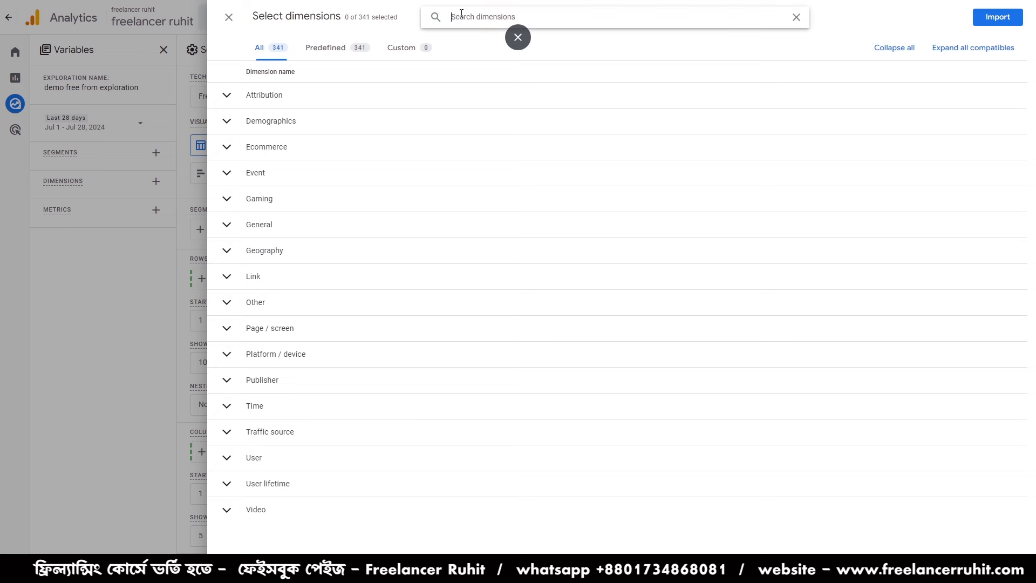
pyautogui.write('device')
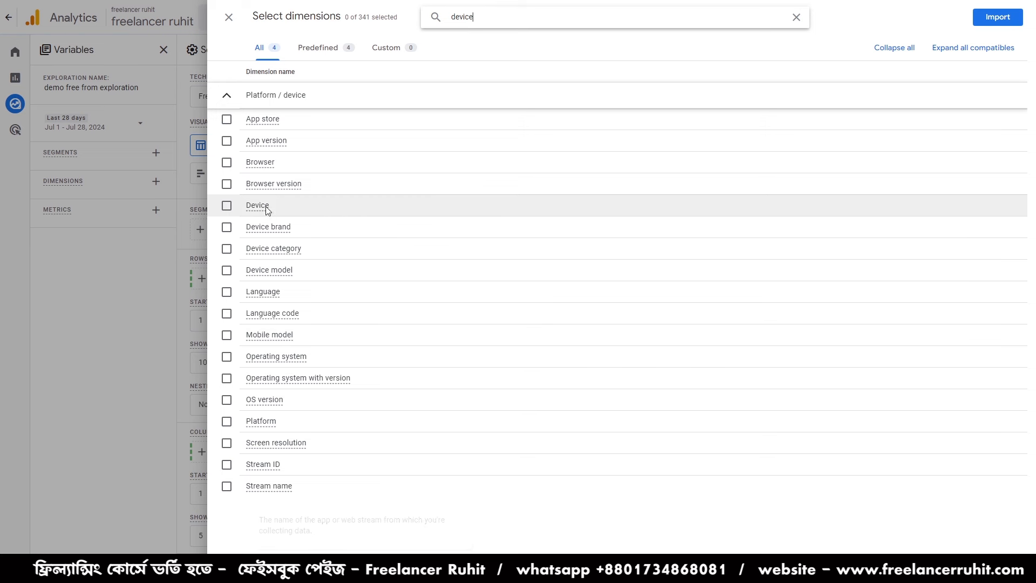
pyautogui.click(227, 249)
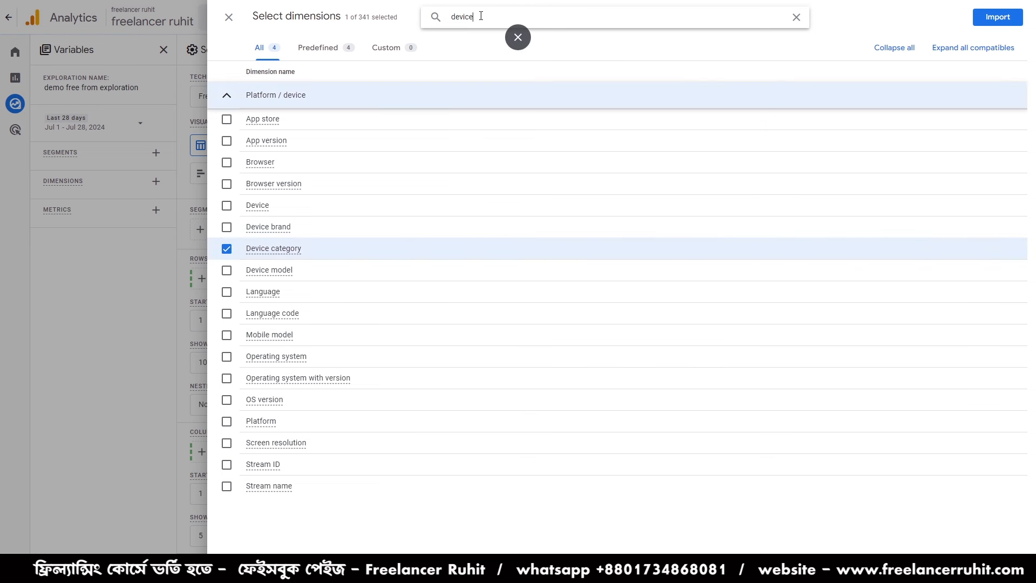
# - Search the dimensions for "sessio", select Session source / medium, and import the selected dimensions
pyautogui.doubleClick(459, 16)
pyautogui.press('BackSpace')
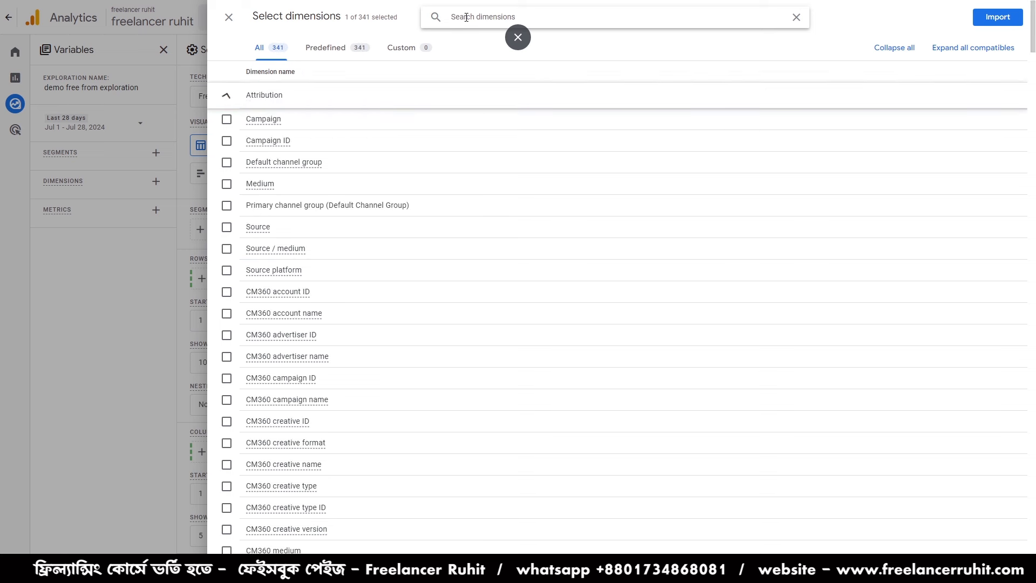
pyautogui.write('se')
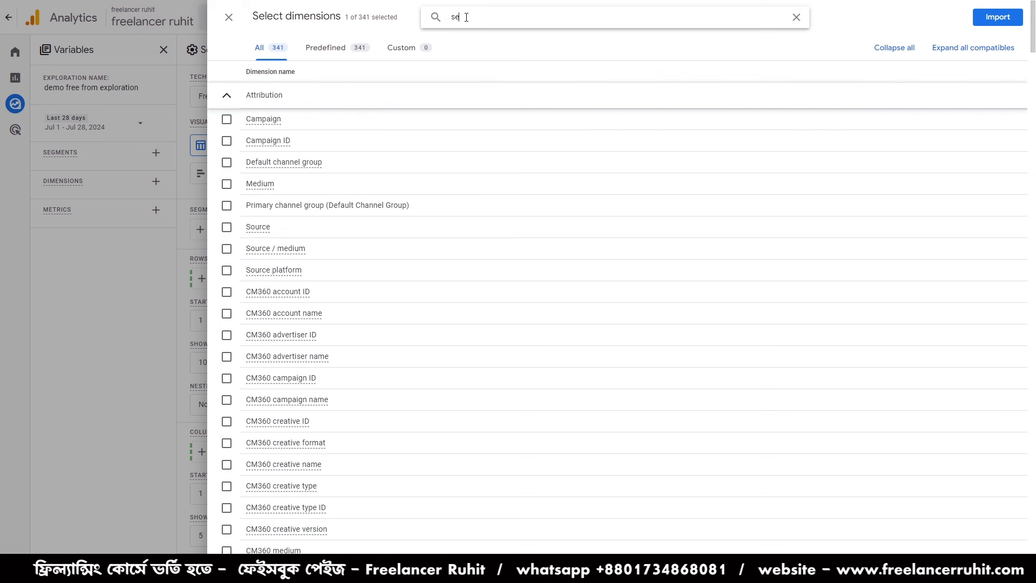
pyautogui.write('ssio')
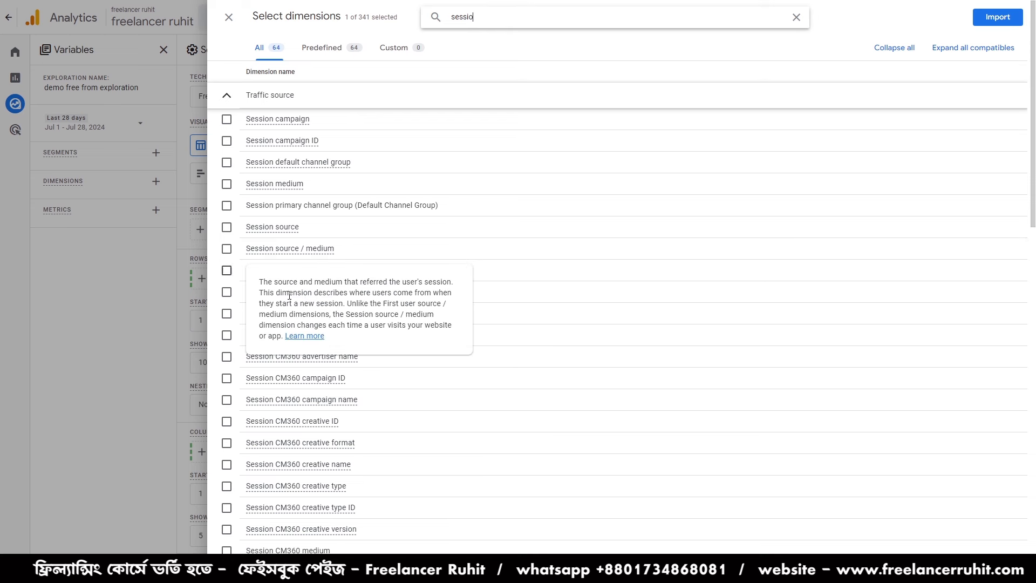
pyautogui.click(227, 249)
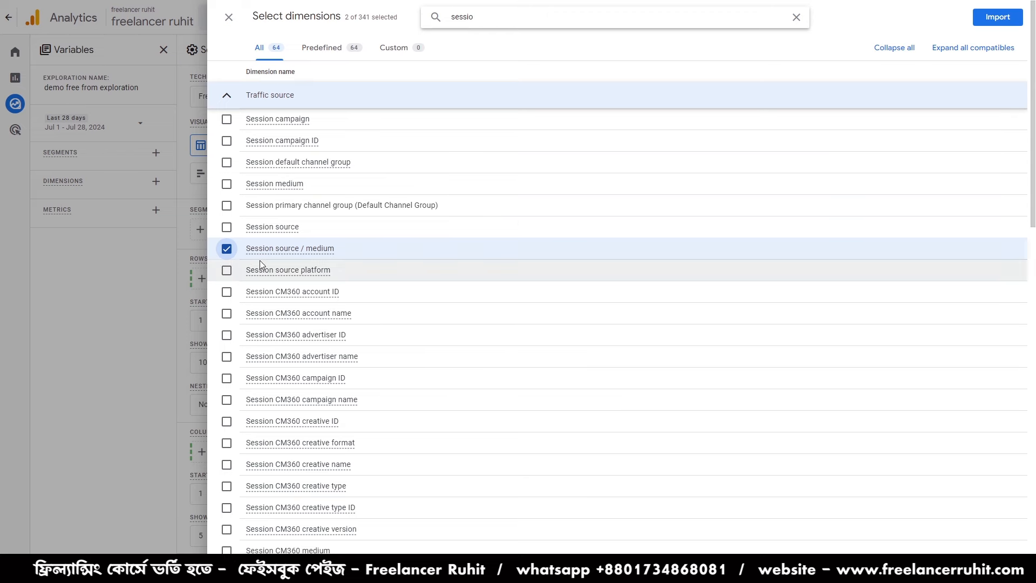
pyautogui.click(996, 18)
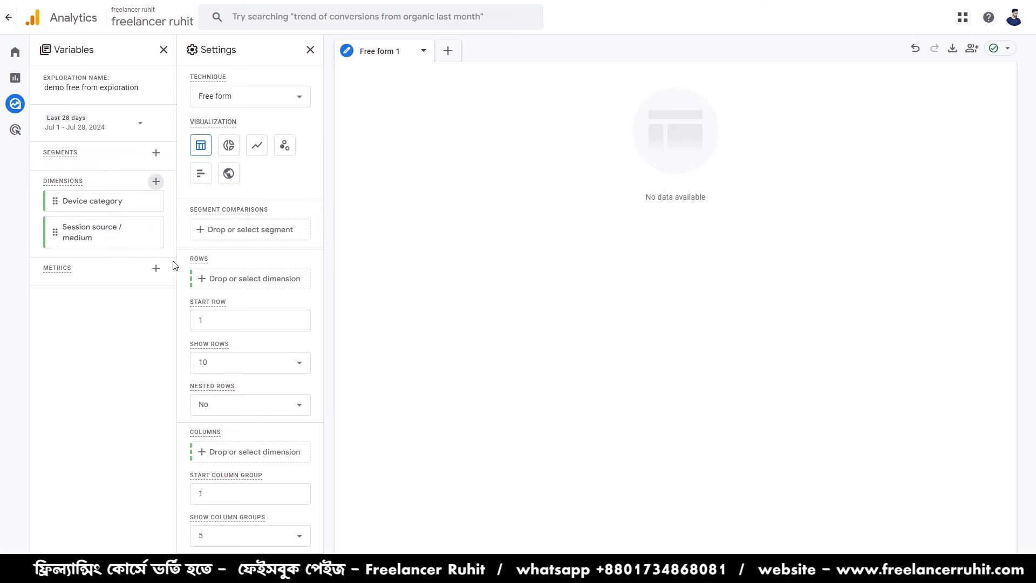
# - Search the metrics for "total" and import Total users into the exploration
pyautogui.click(156, 268)
pyautogui.click(506, 17)
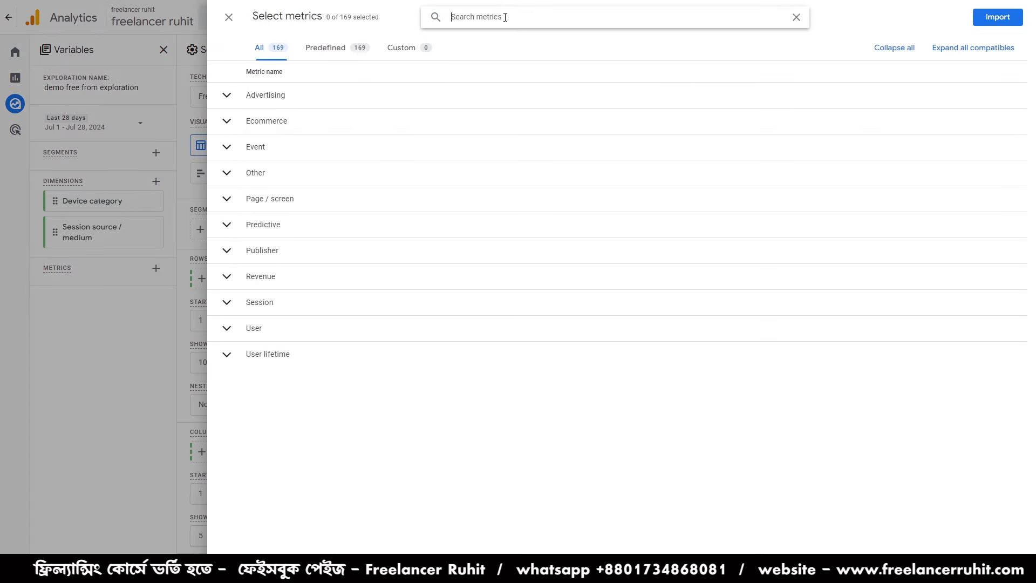
pyautogui.write('total')
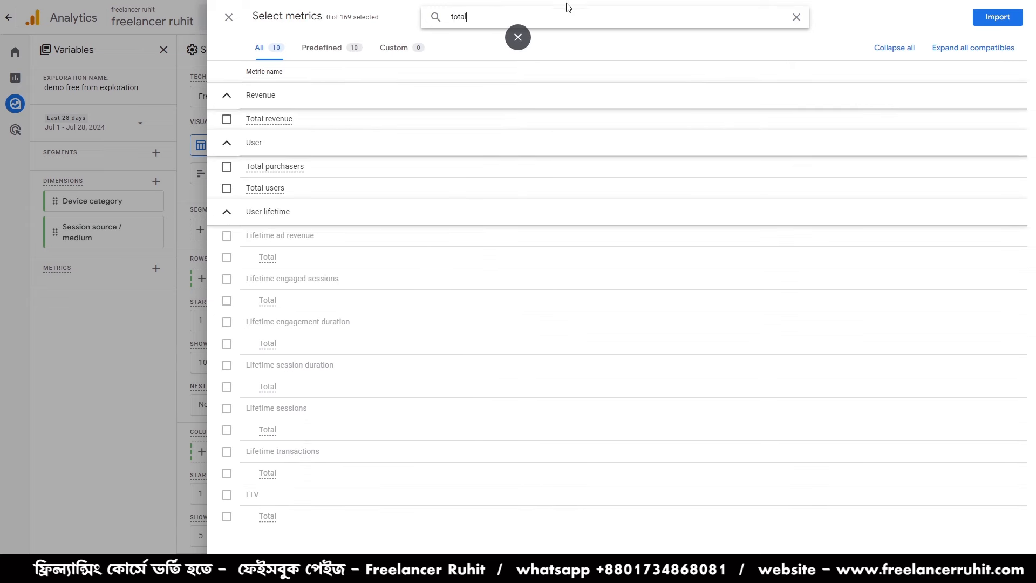
pyautogui.click(226, 189)
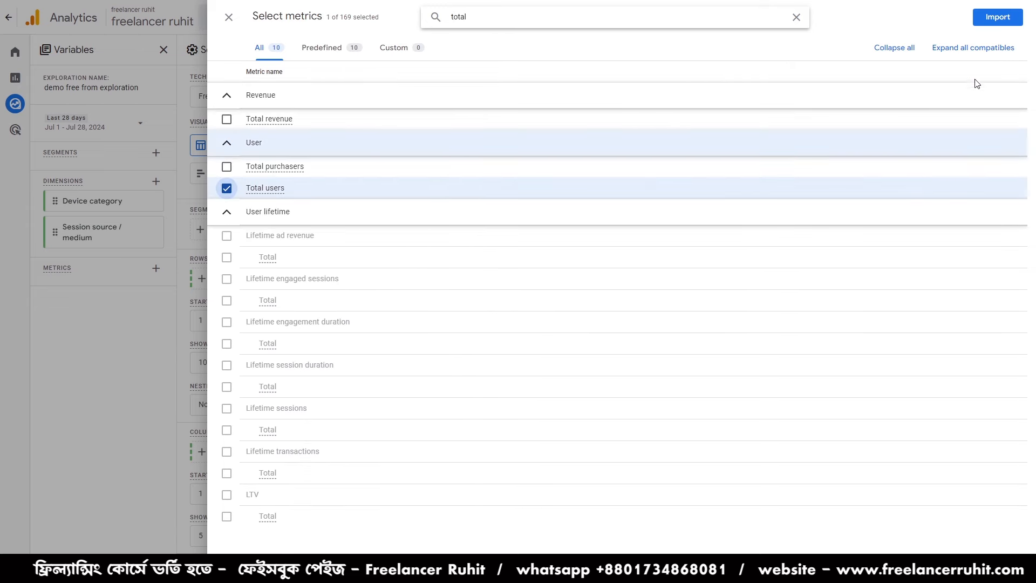
pyautogui.click(997, 17)
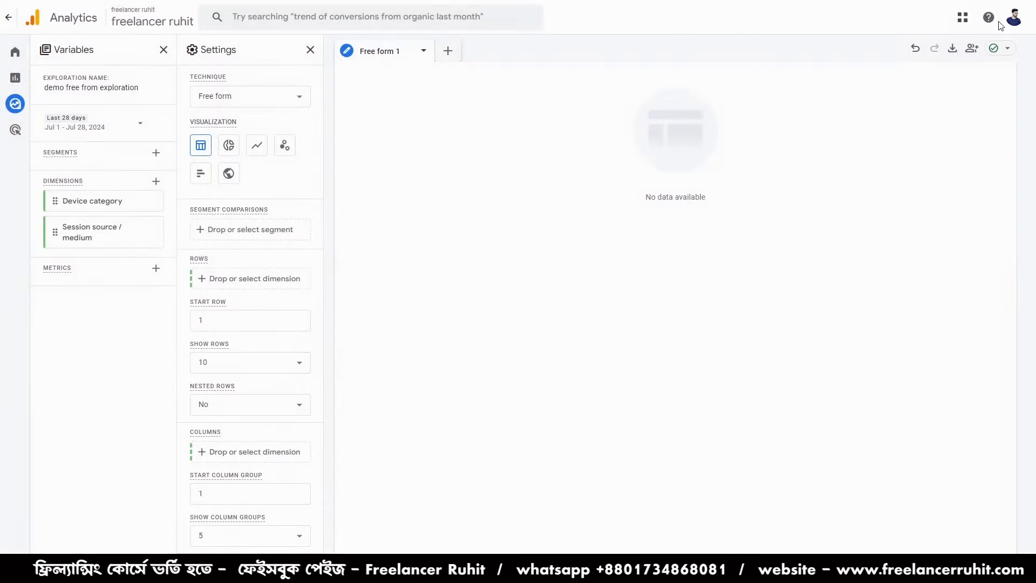
# - Choose Free form as the technique and try Device category as the row dimension
pyautogui.click(241, 95)
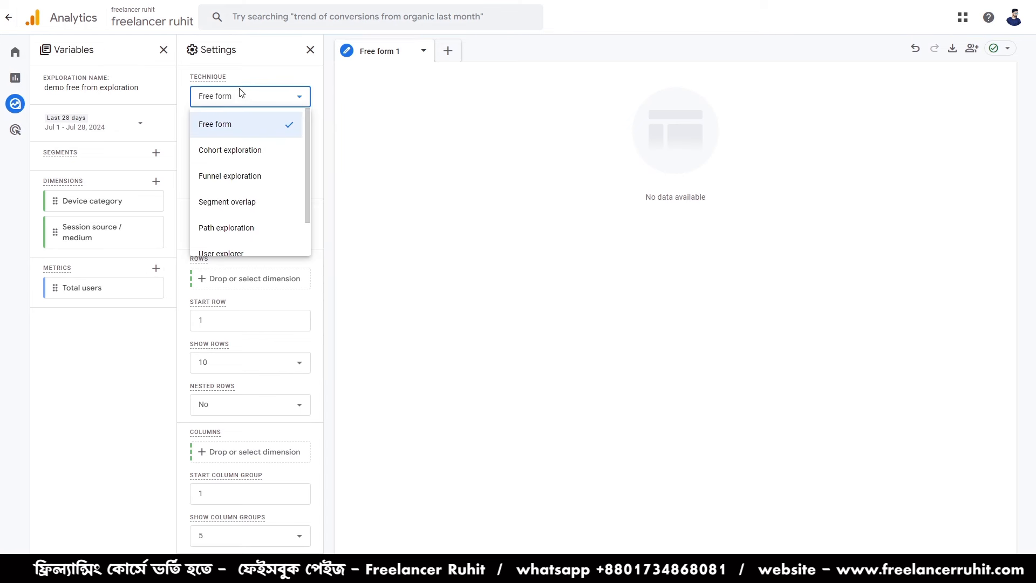
pyautogui.click(226, 129)
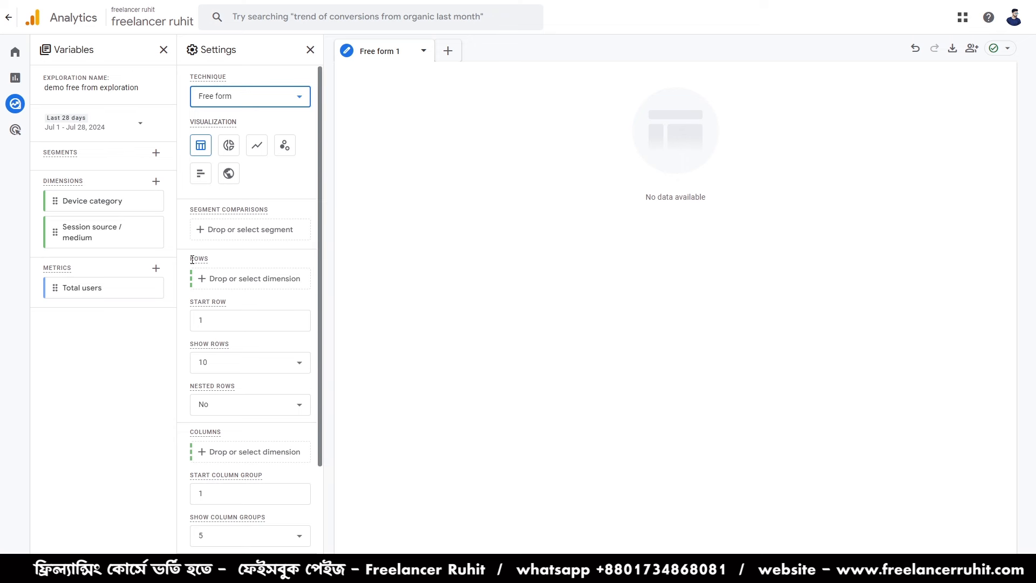
pyautogui.click(222, 278)
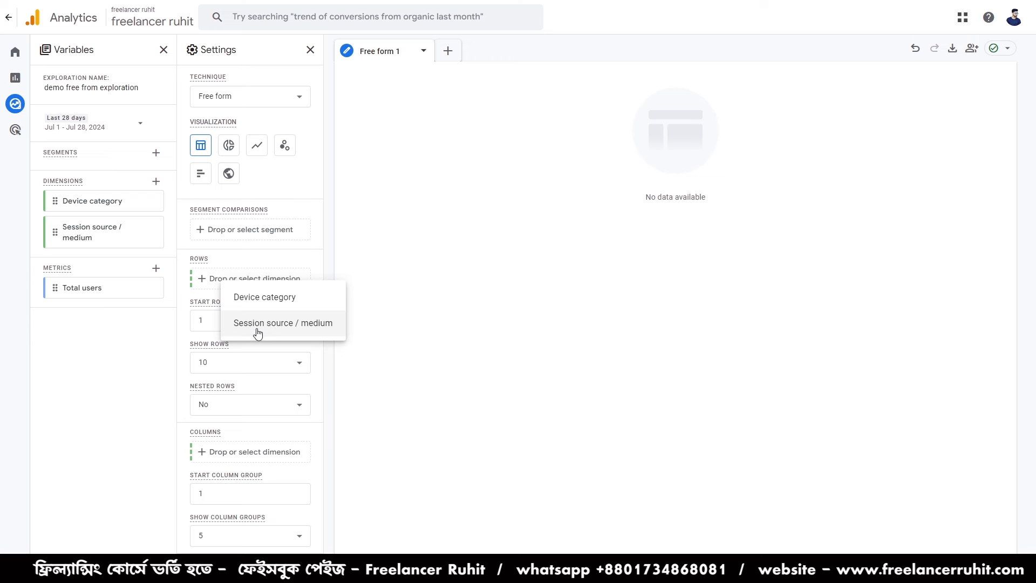
pyautogui.click(254, 298)
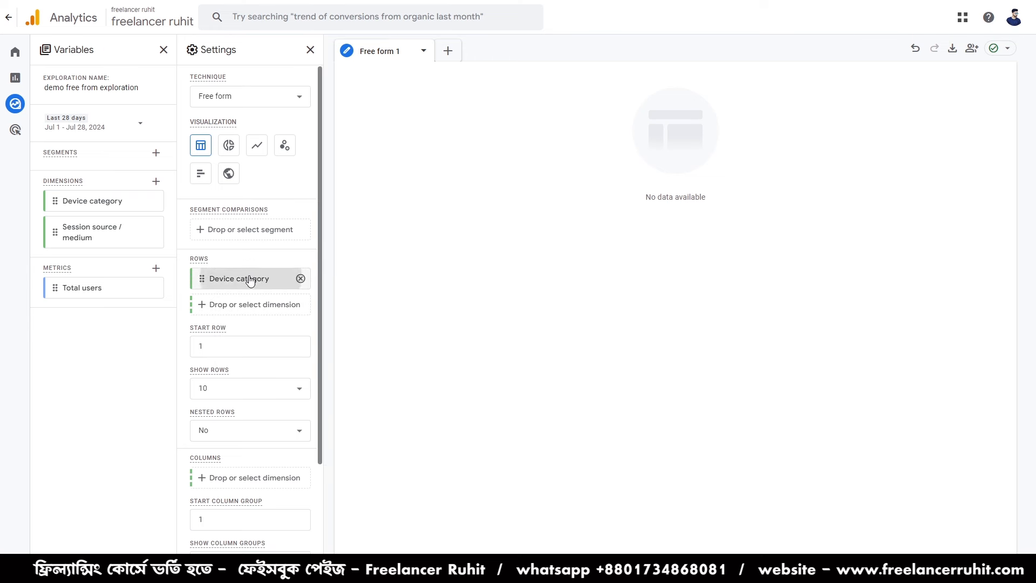
pyautogui.click(300, 278)
# - Replace Device category in the rows with Session source / medium and use Device category as the column dimension
pyautogui.click(270, 279)
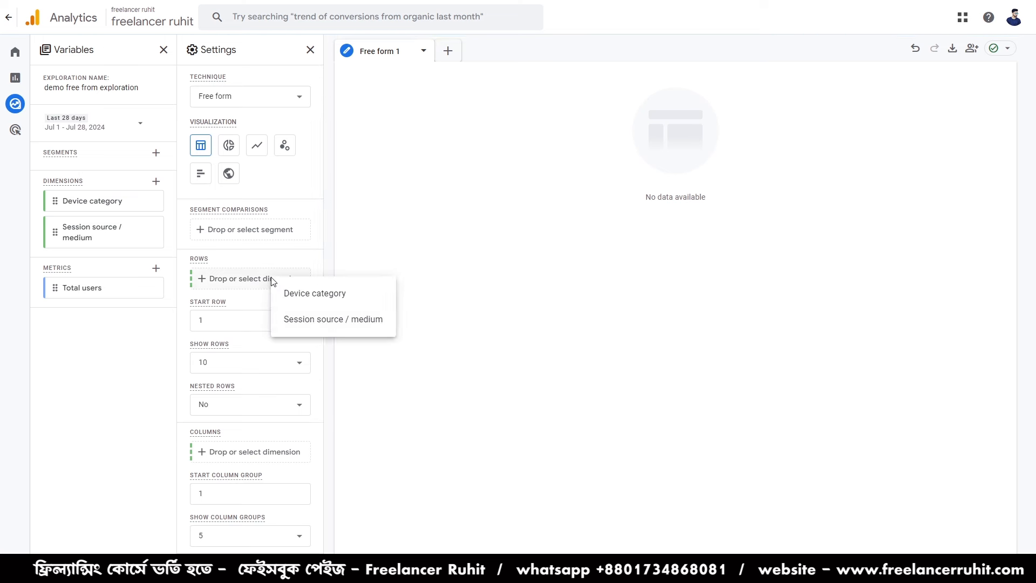
pyautogui.click(300, 324)
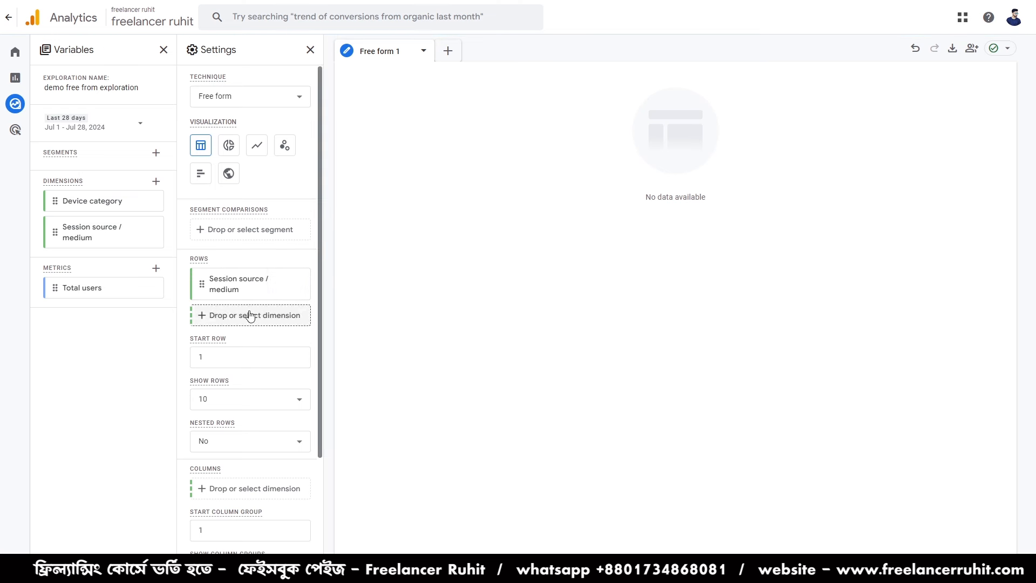
pyautogui.scroll(-2, 277, 475)
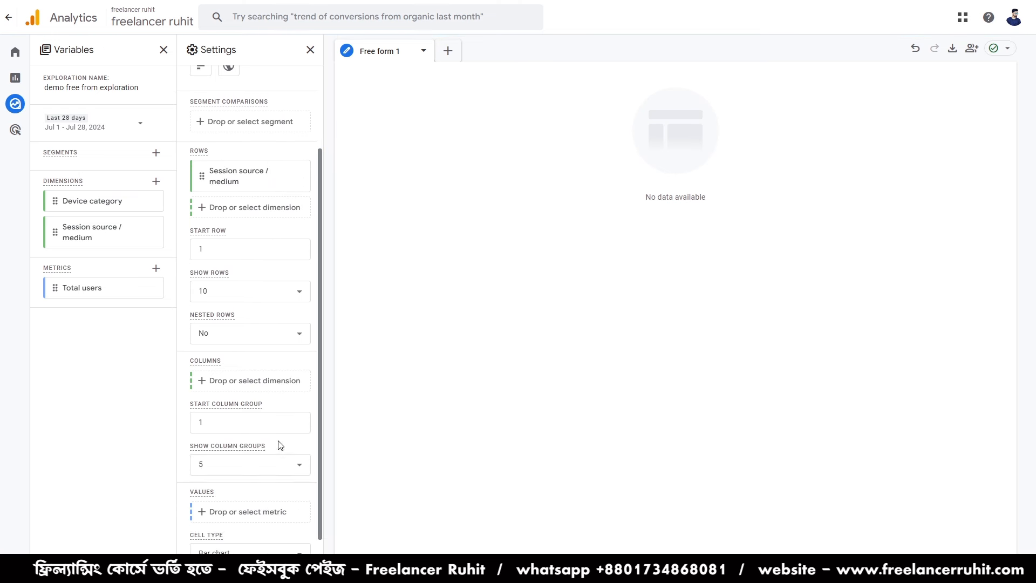
pyautogui.click(216, 381)
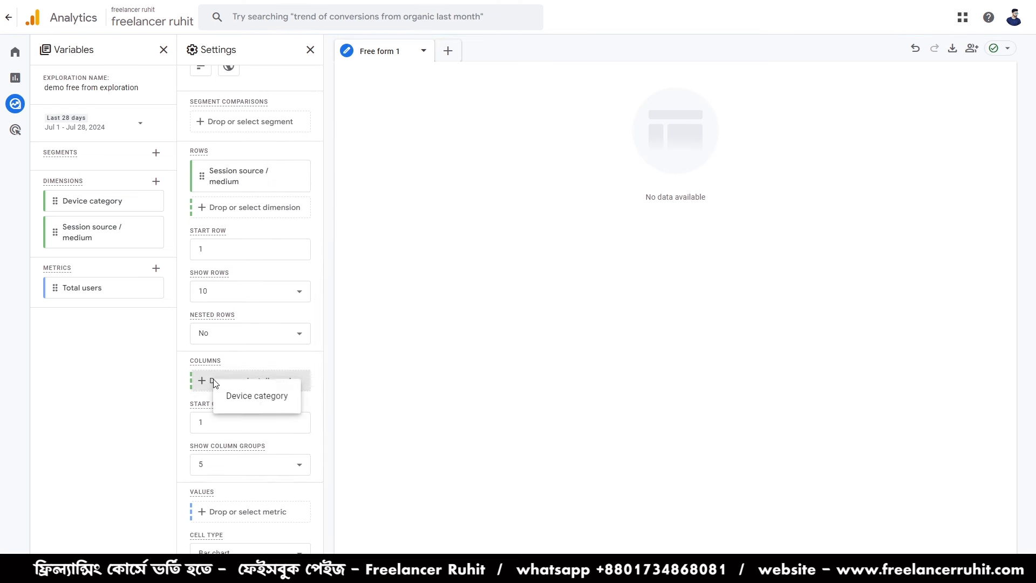
pyautogui.click(255, 396)
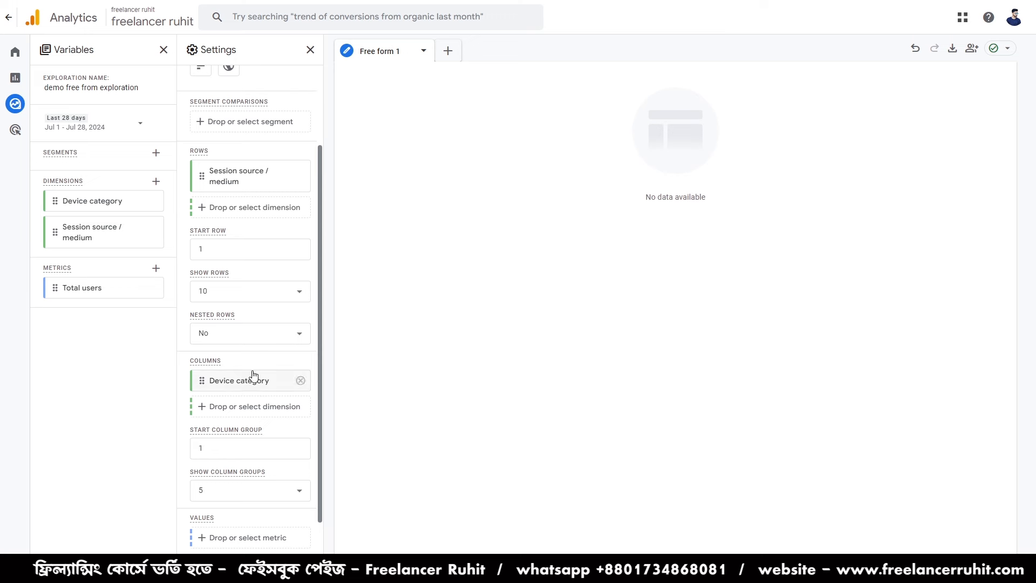
# - Add Total users as the value metric of the free form table
pyautogui.scroll(-2, 274, 429)
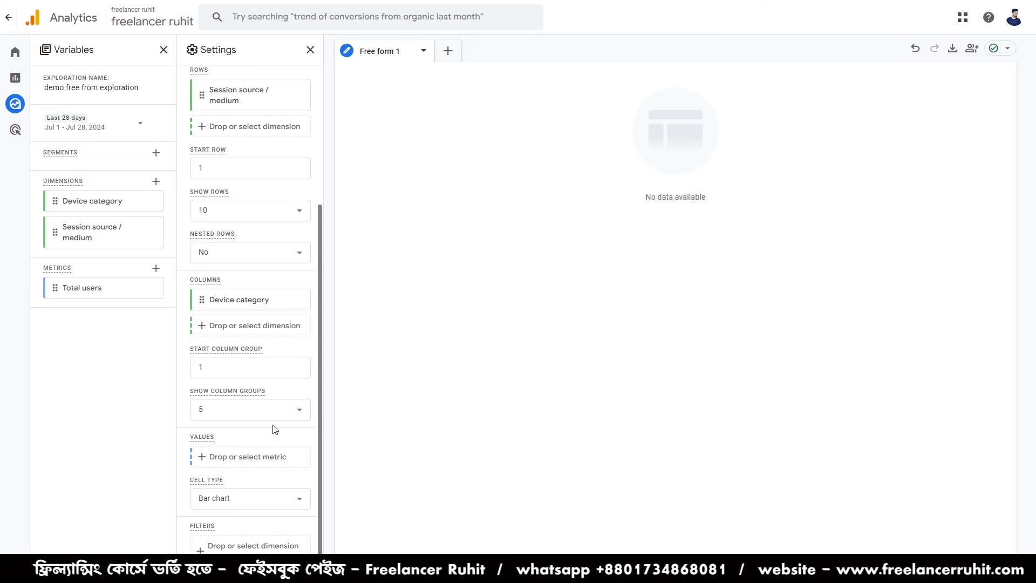
pyautogui.click(243, 456)
pyautogui.click(266, 469)
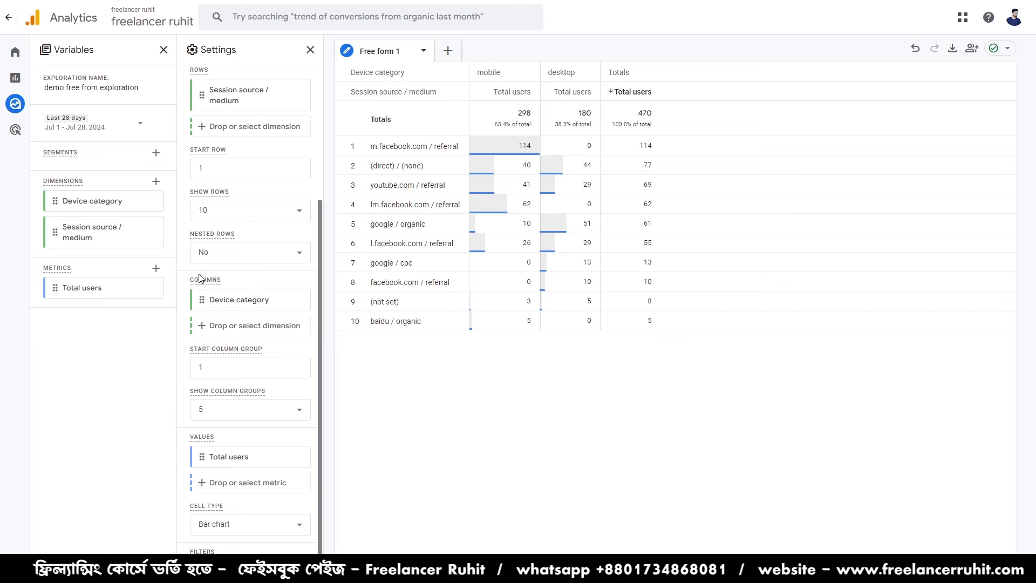
# - Remove Device category from the columns and add it back as the column dimension
pyautogui.scroll(3, 200, 279)
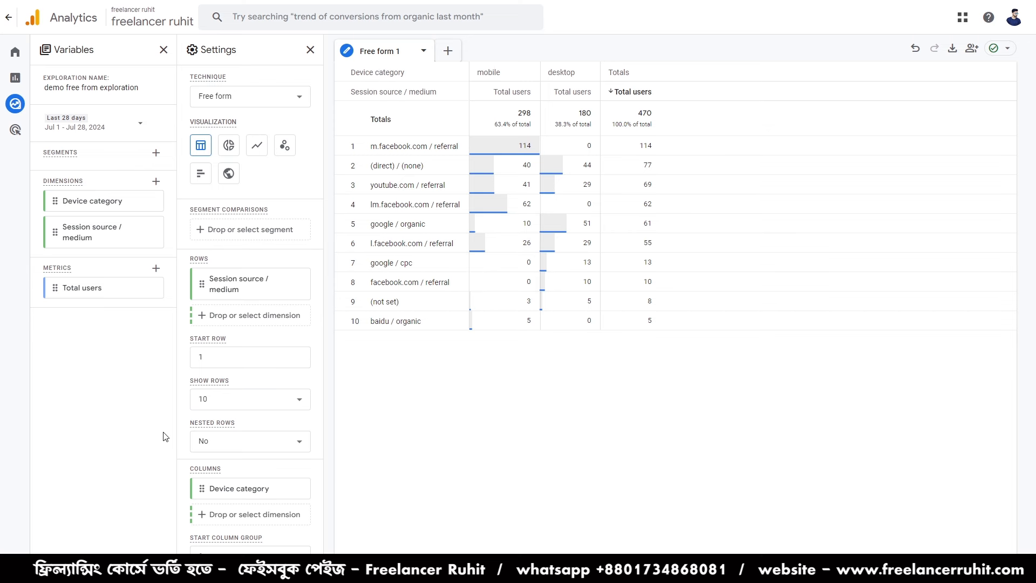
pyautogui.scroll(-2, 200, 426)
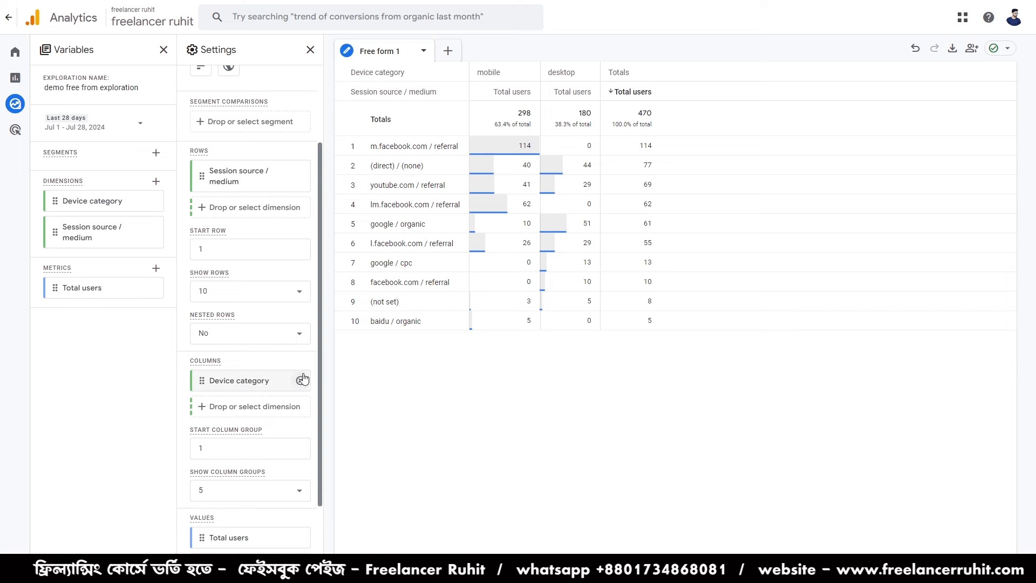
pyautogui.click(300, 381)
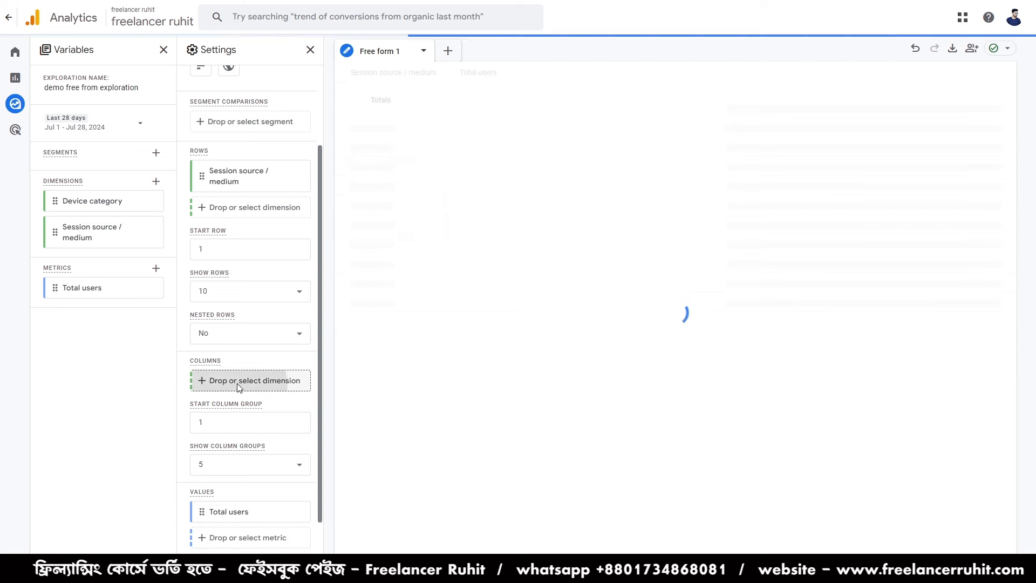
pyautogui.click(251, 381)
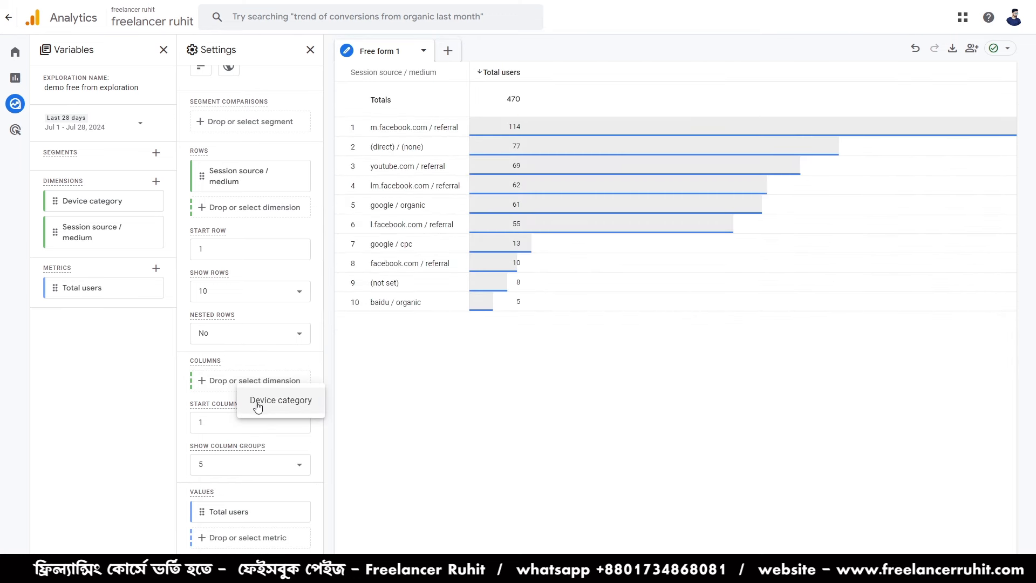
pyautogui.click(211, 385)
pyautogui.click(210, 383)
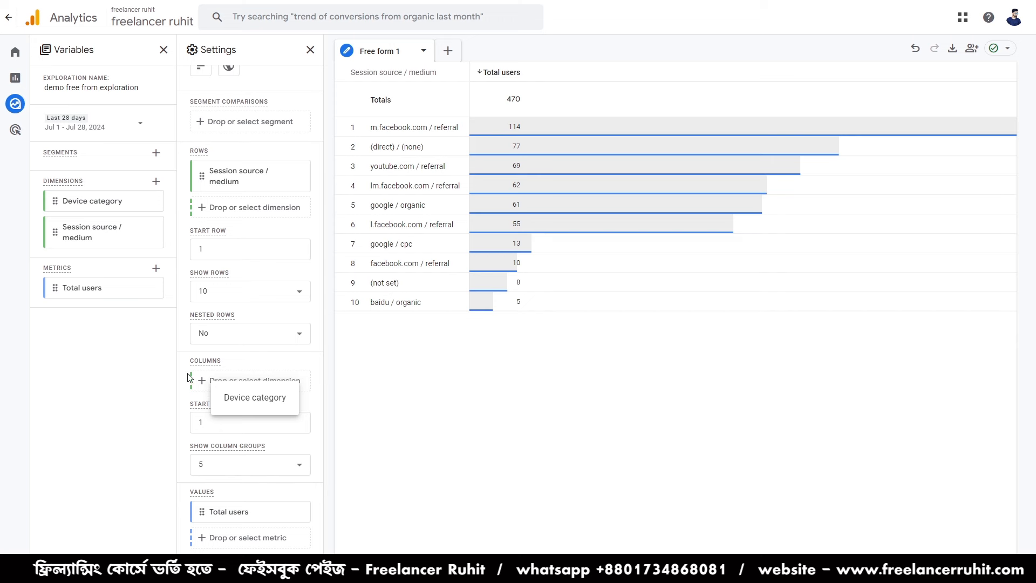
pyautogui.click(200, 378)
pyautogui.click(243, 395)
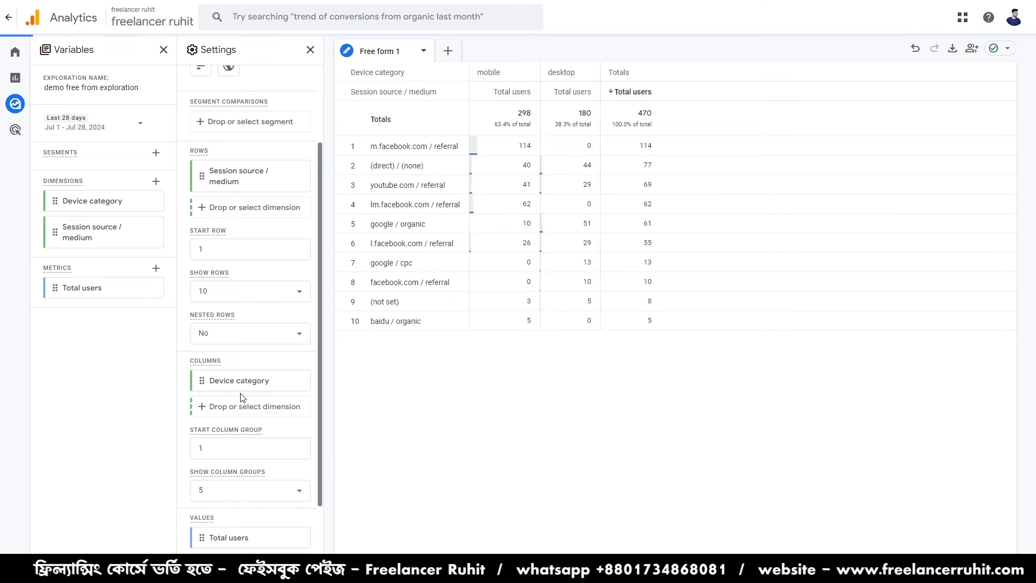
# - Swap the table's dimensions so Session source / medium forms the columns and Device category forms the rows
pyautogui.scroll(2, 244, 398)
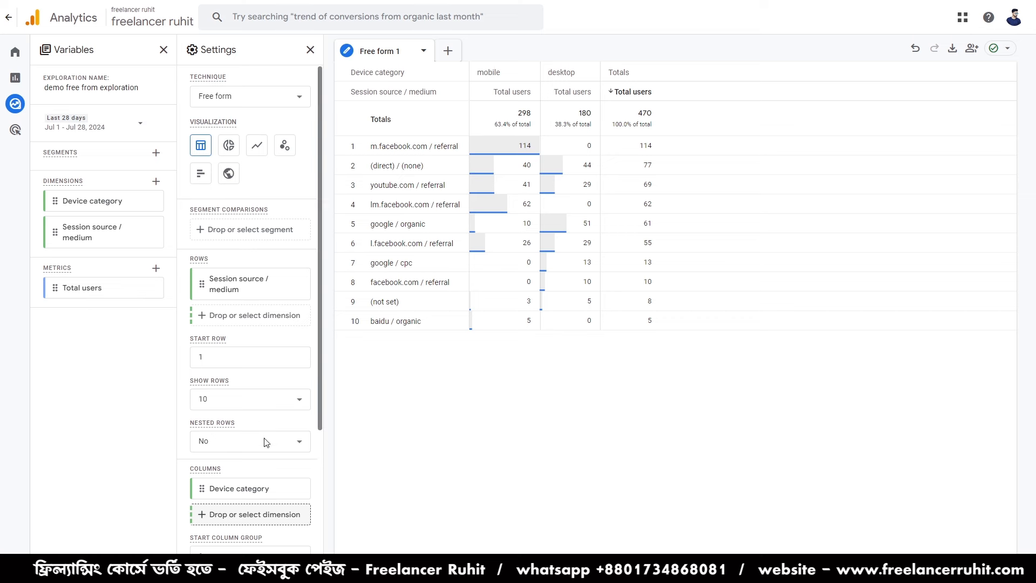
pyautogui.click(300, 283)
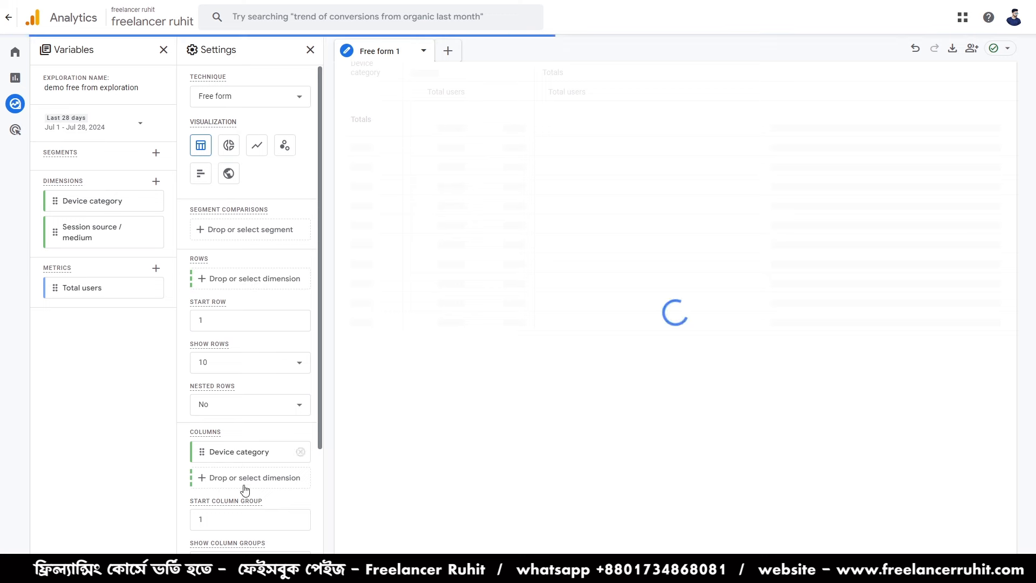
pyautogui.moveTo(245, 475); pyautogui.dragTo(302, 450)
pyautogui.click(300, 451)
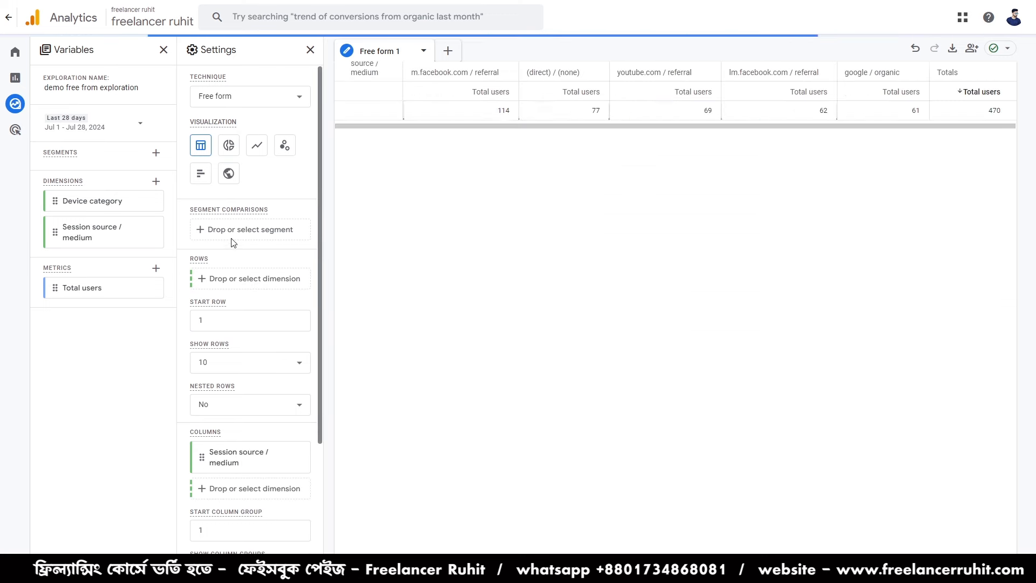
pyautogui.click(224, 278)
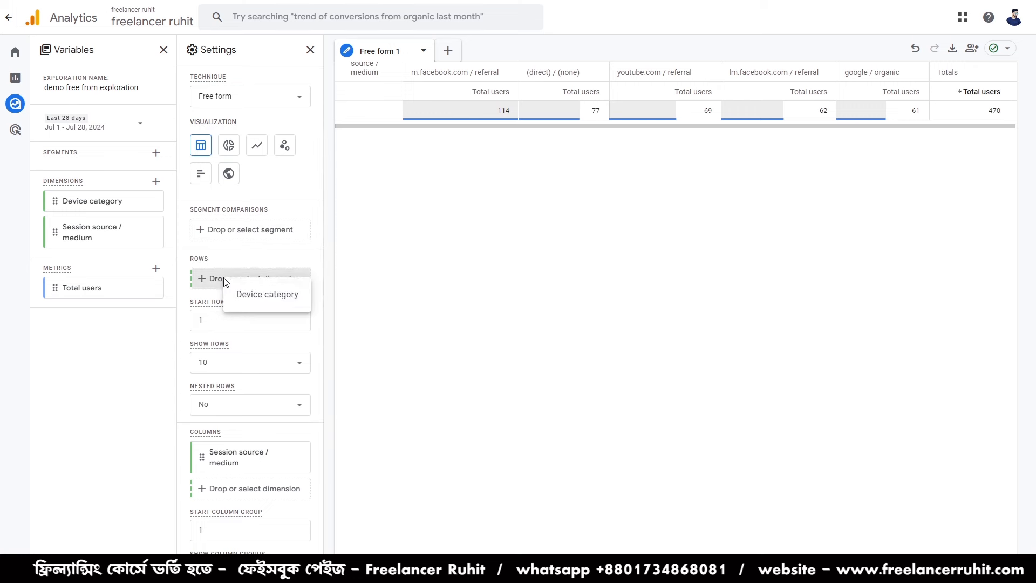
pyautogui.click(273, 296)
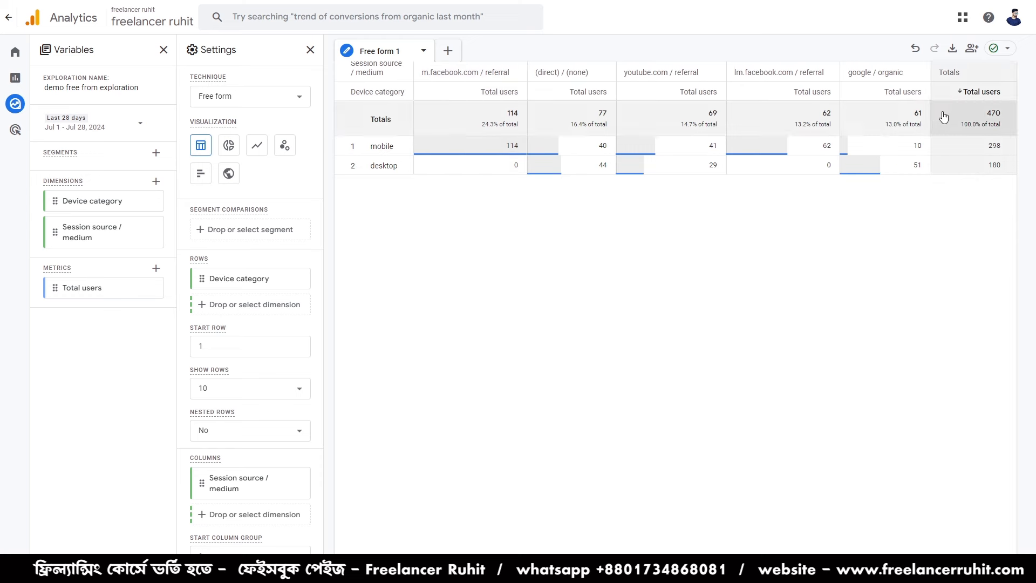
# - Exclude the (direct) / (none) session source / medium column from the free form table
pyautogui.scroll(-1, 295, 545)
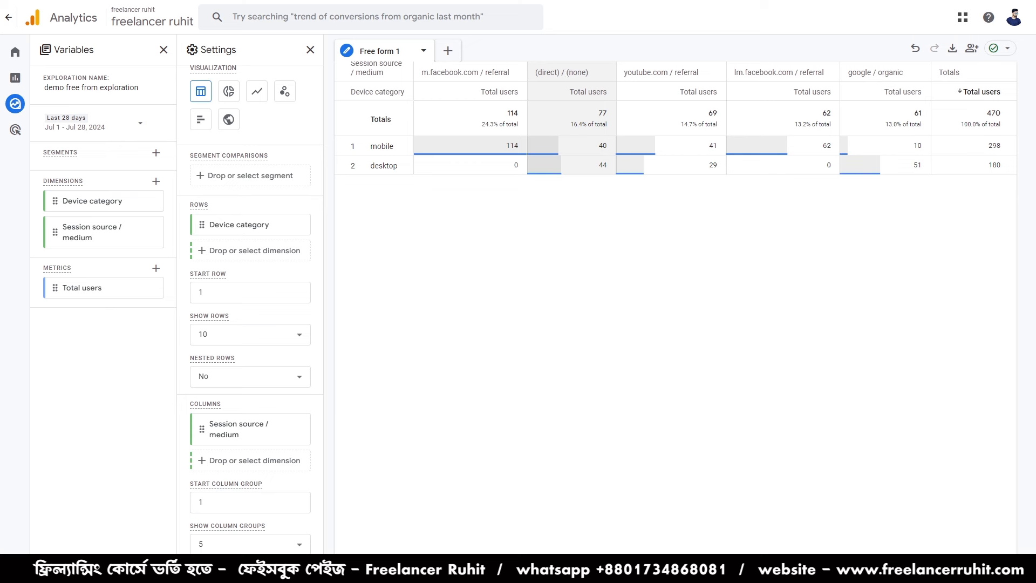
pyautogui.rightClick(566, 75)
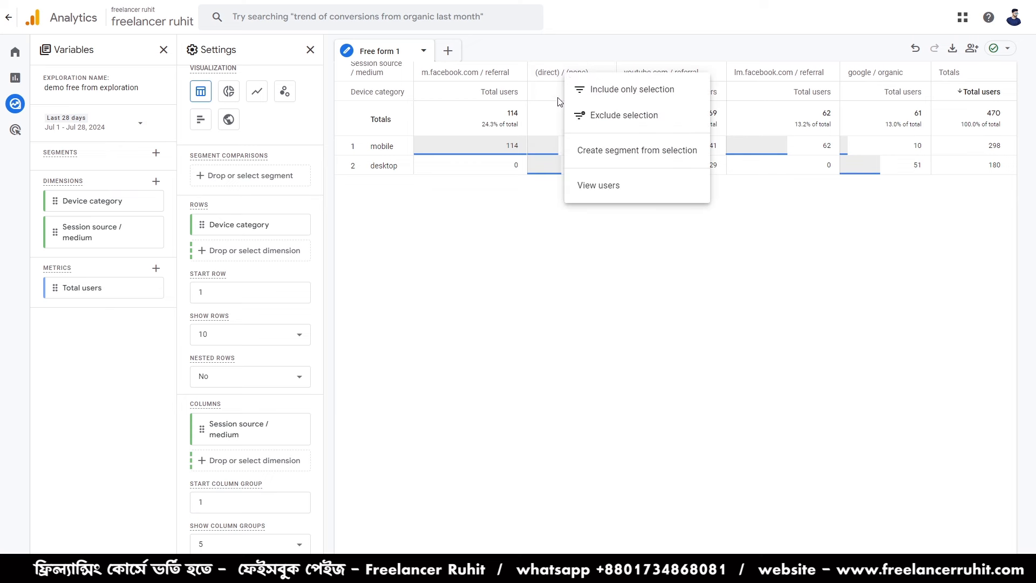
pyautogui.click(603, 120)
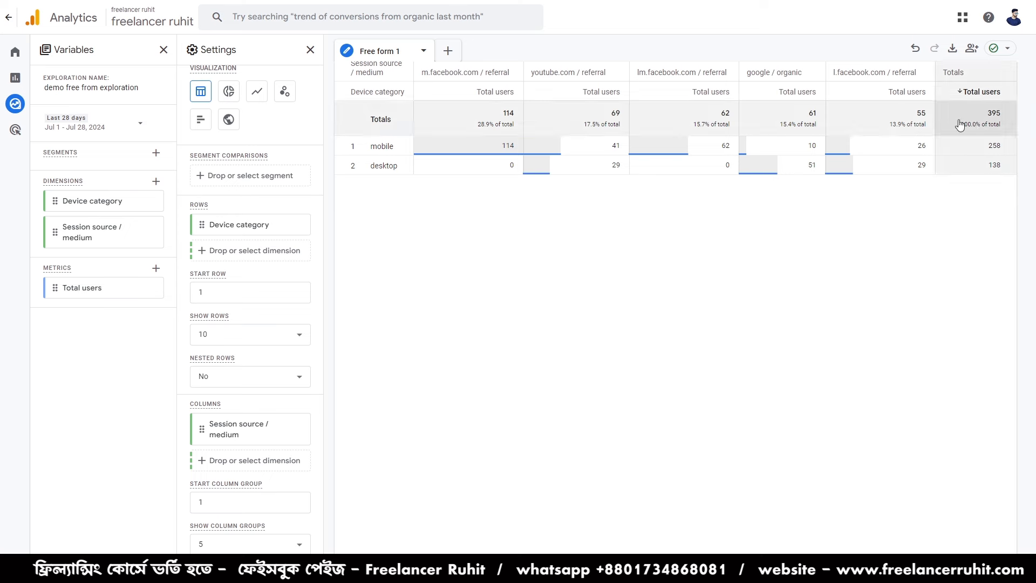
pyautogui.click(492, 119)
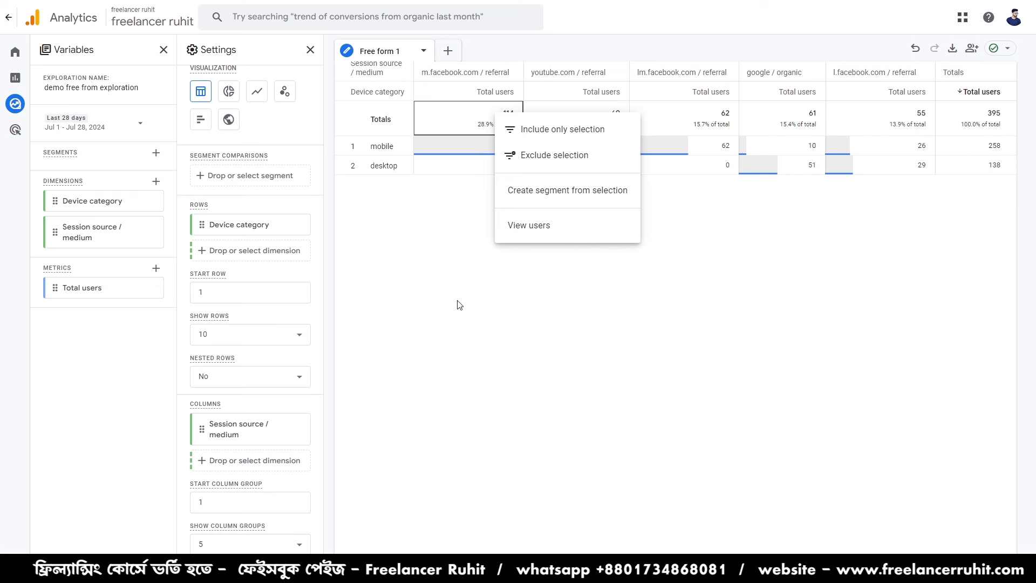
pyautogui.click(452, 319)
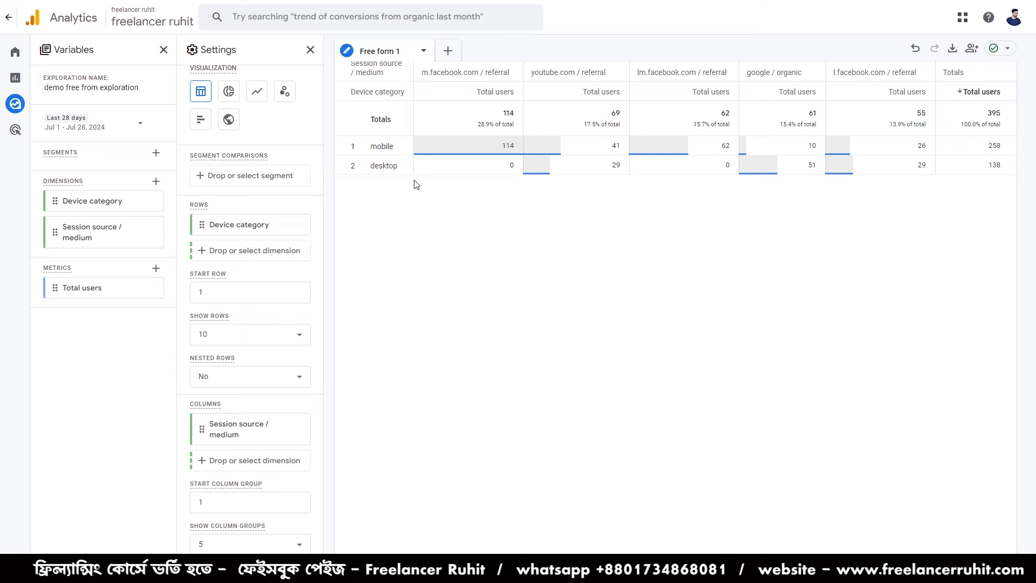
pyautogui.scroll(1, 238, 146)
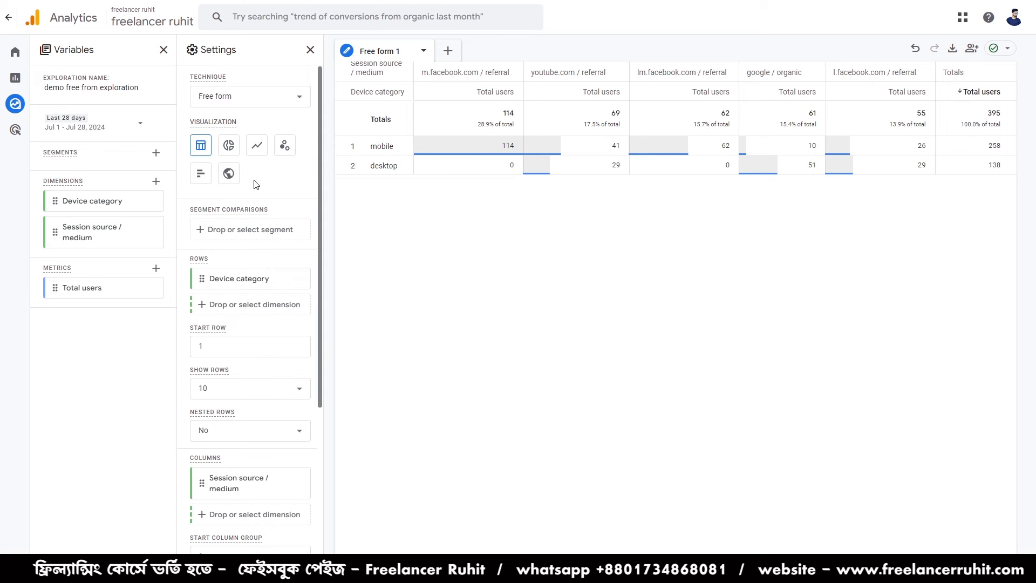
# - Leave the free form exploration, view the saved demo funnel exploration, and return to the explorations list
pyautogui.click(38, 109)
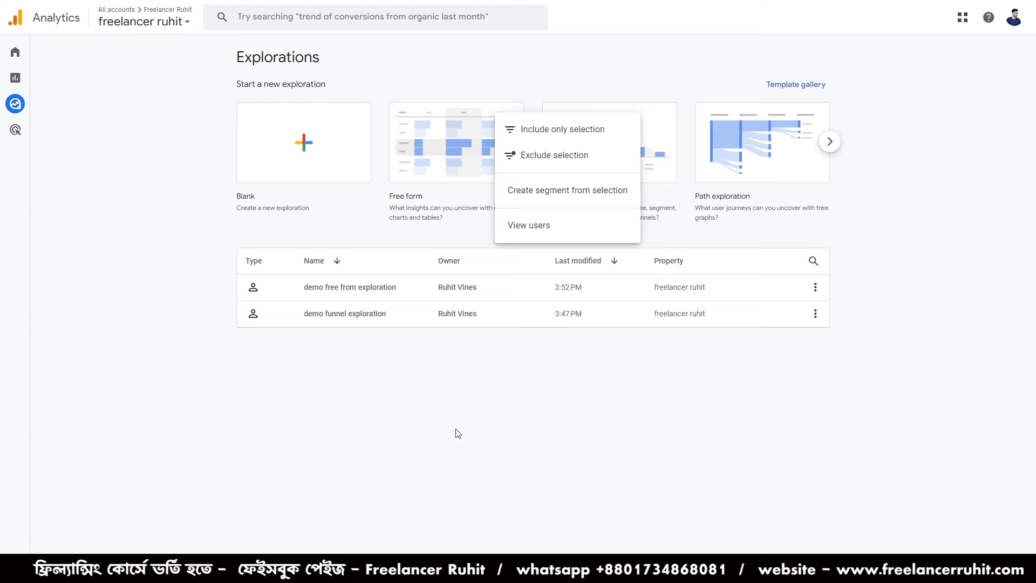
pyautogui.doubleClick(356, 319)
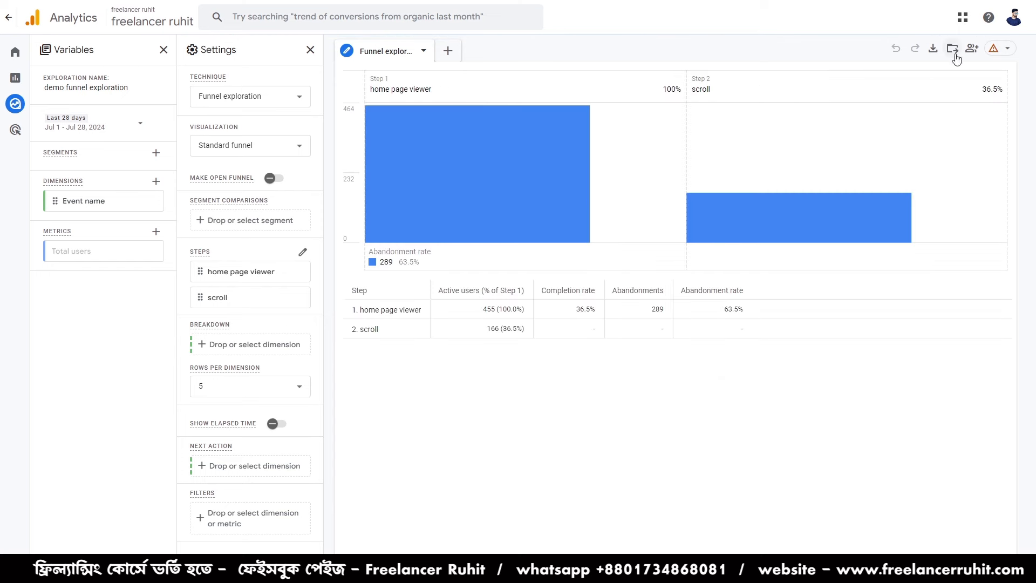
pyautogui.click(8, 22)
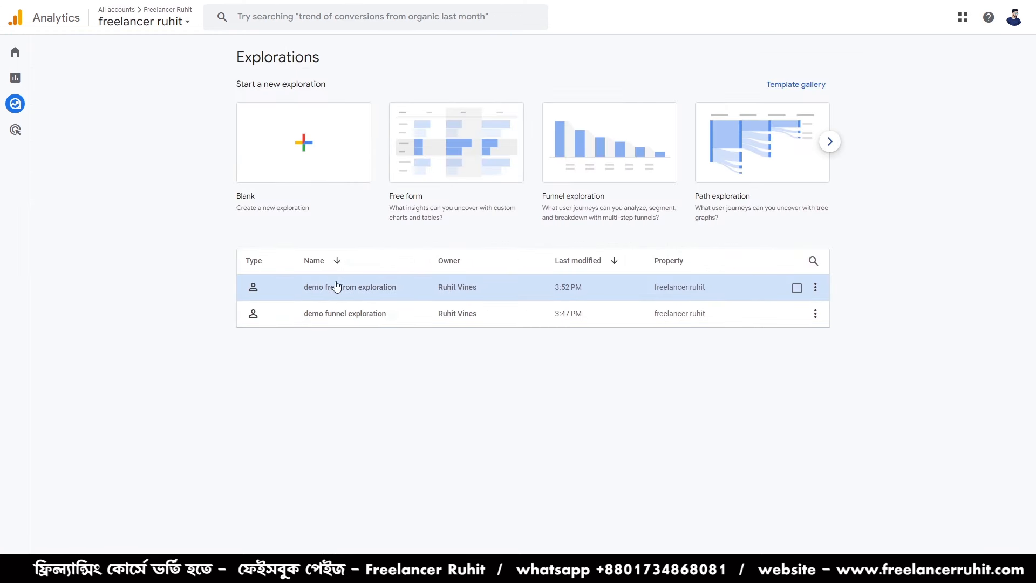
# - Create a blank exploration and set its technique to Path exploration
pyautogui.click(319, 159)
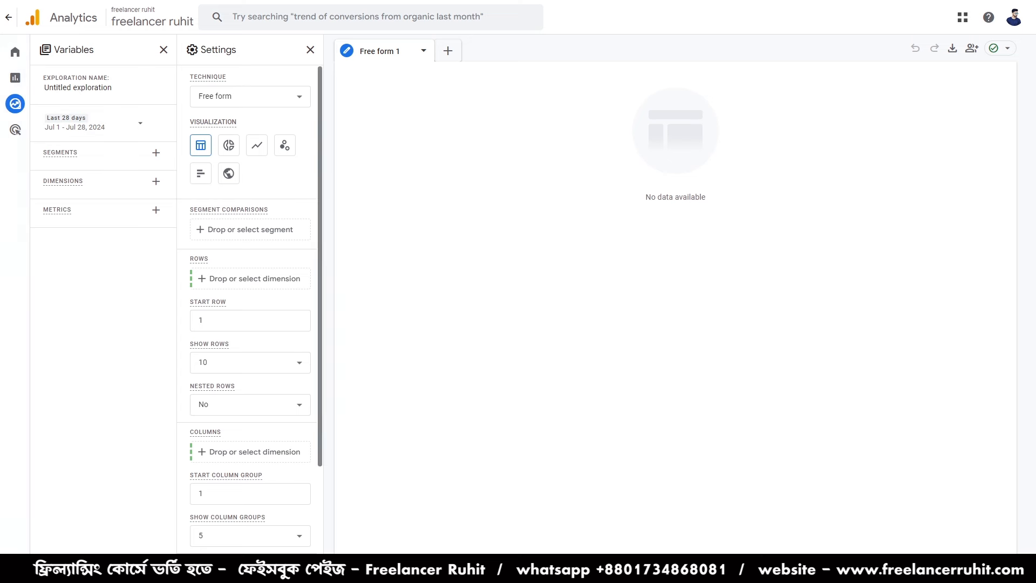
pyautogui.moveTo(201, 520)
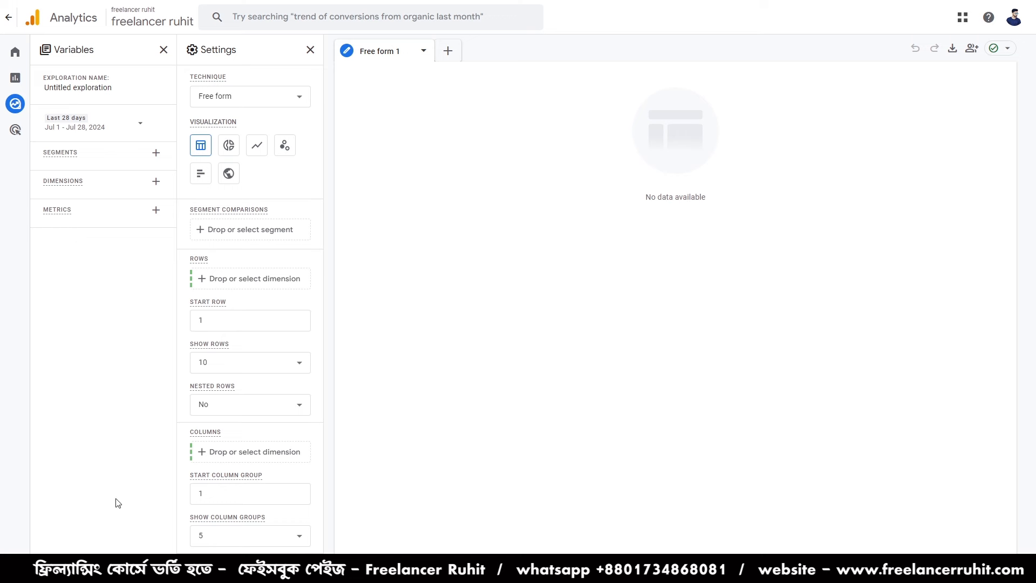
pyautogui.click(222, 103)
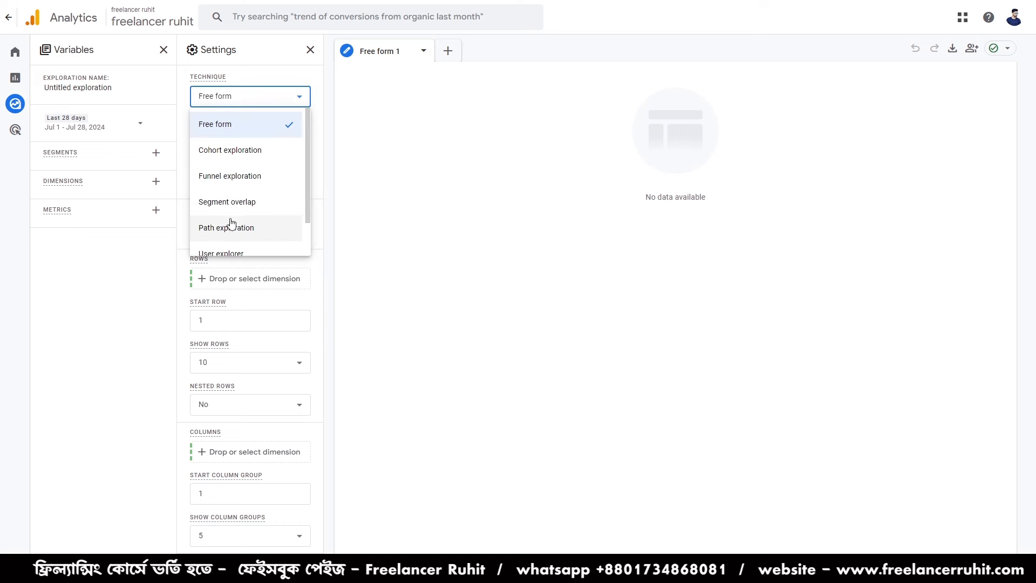
pyautogui.scroll(-1, 231, 223)
pyautogui.click(242, 186)
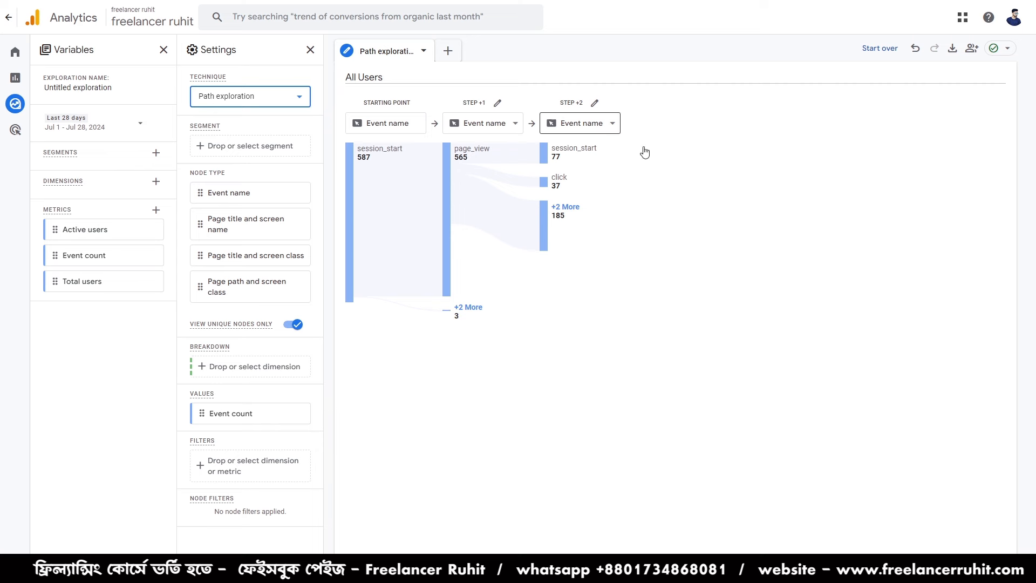
# - Start the path over and set its starting point to the Page path and screen class node with the value /
pyautogui.click(898, 49)
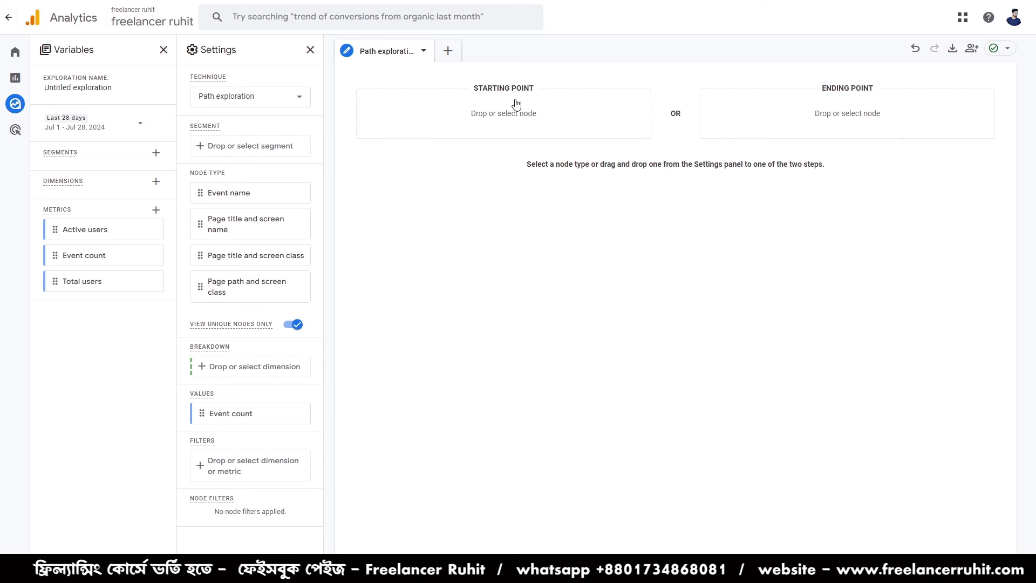
pyautogui.click(528, 120)
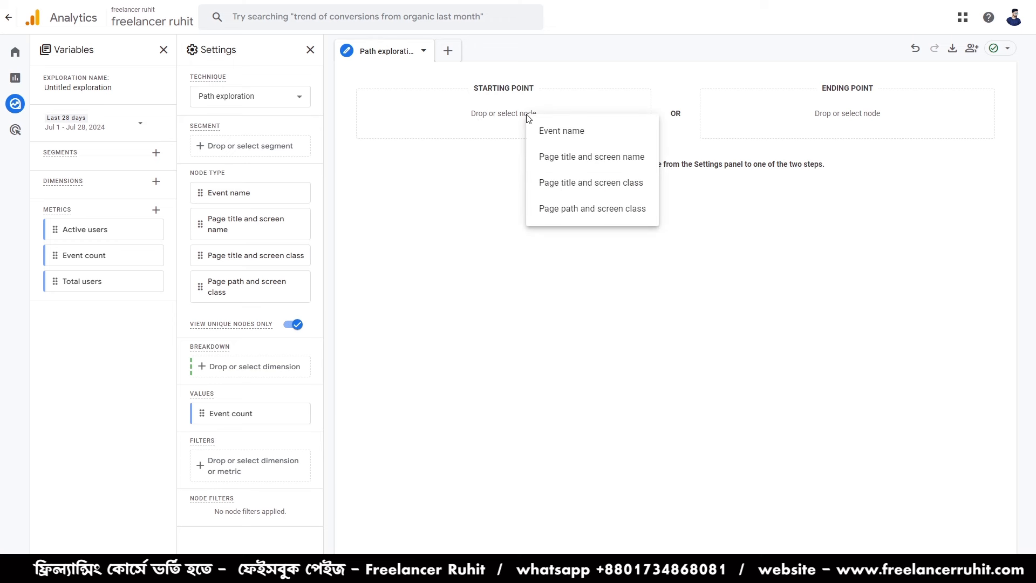
pyautogui.click(492, 119)
pyautogui.click(488, 118)
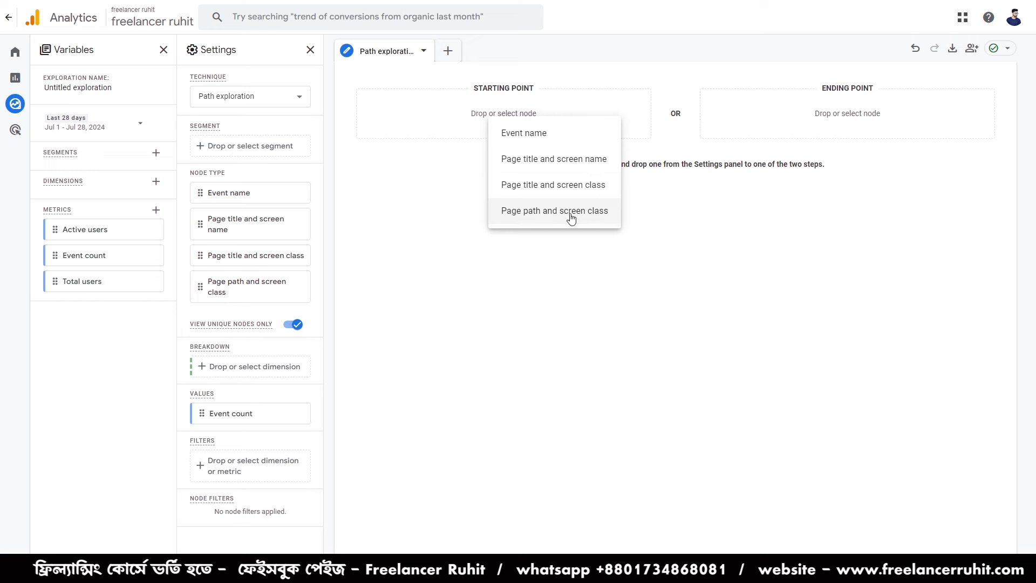
pyautogui.click(534, 218)
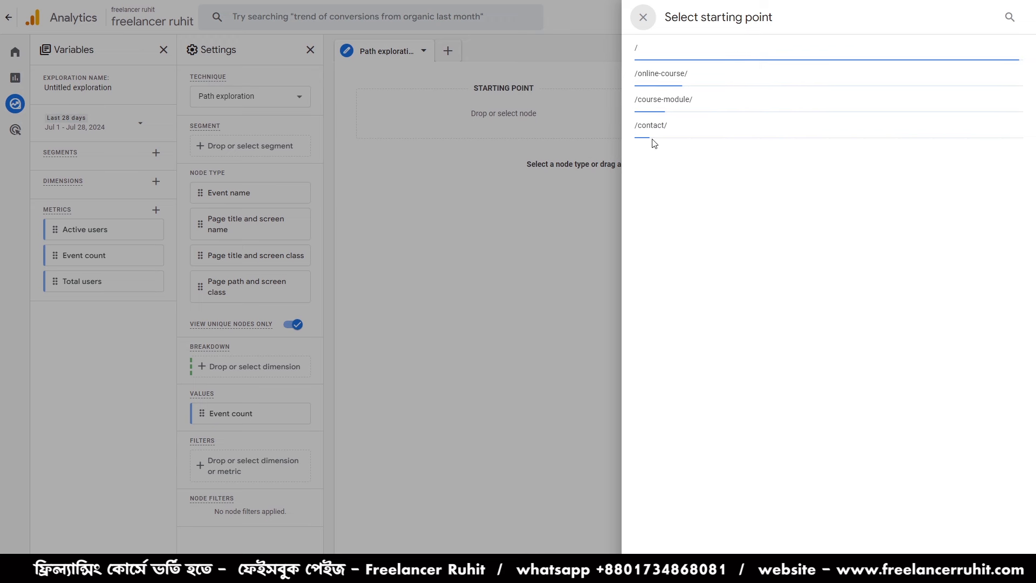
pyautogui.click(647, 54)
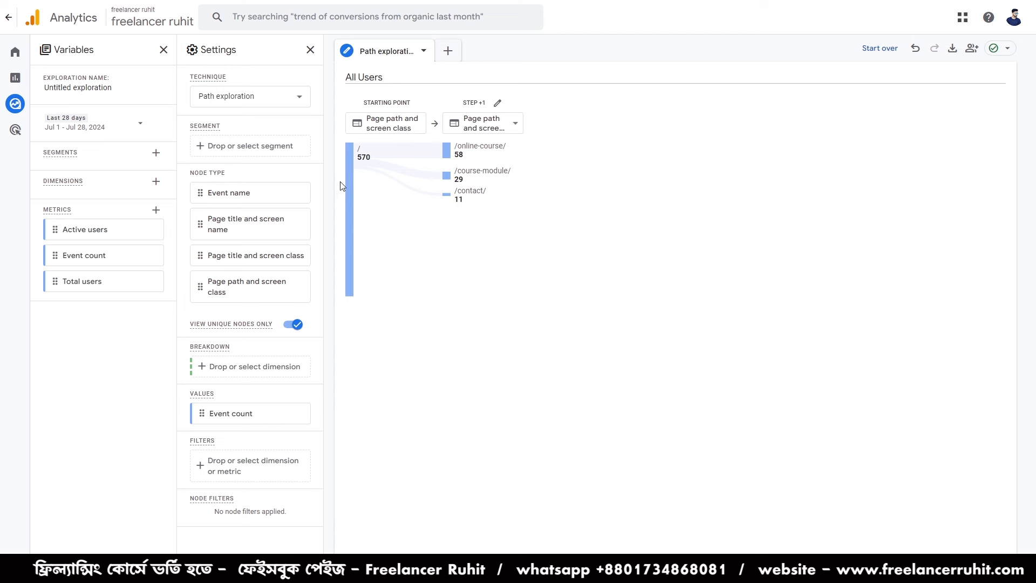
# - Expand the /course-module/ and /online-course/ nodes at step +1, plus the / node after /course-module/ at step +2
pyautogui.moveTo(357, 158)
pyautogui.moveTo(458, 156)
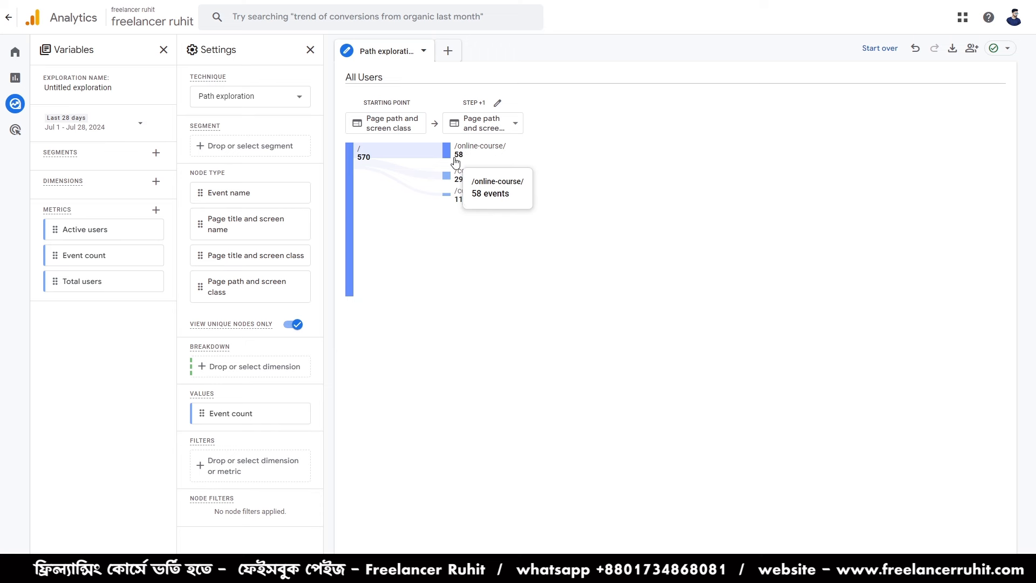
pyautogui.moveTo(448, 176)
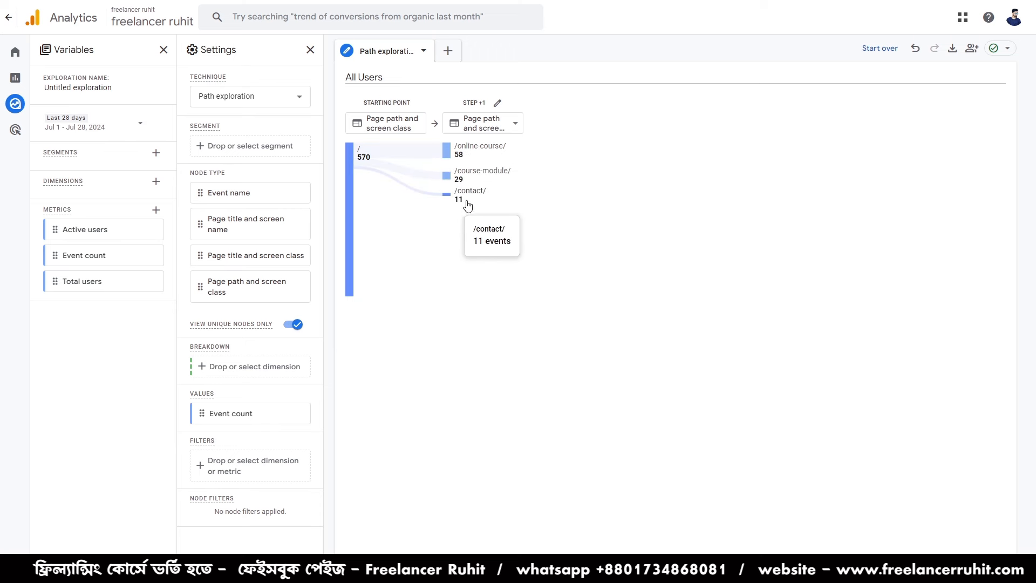
pyautogui.moveTo(453, 206)
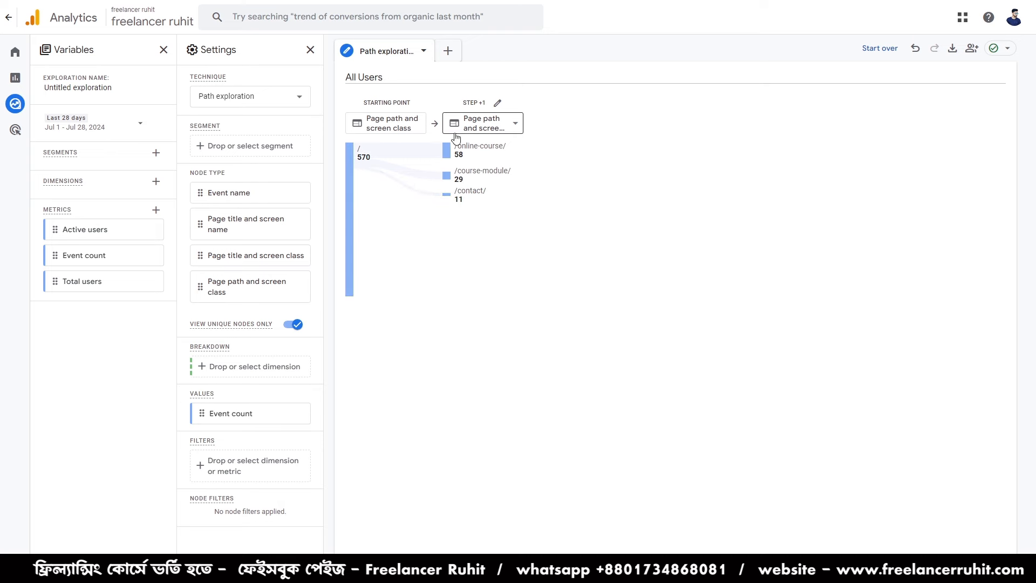
pyautogui.click(353, 185)
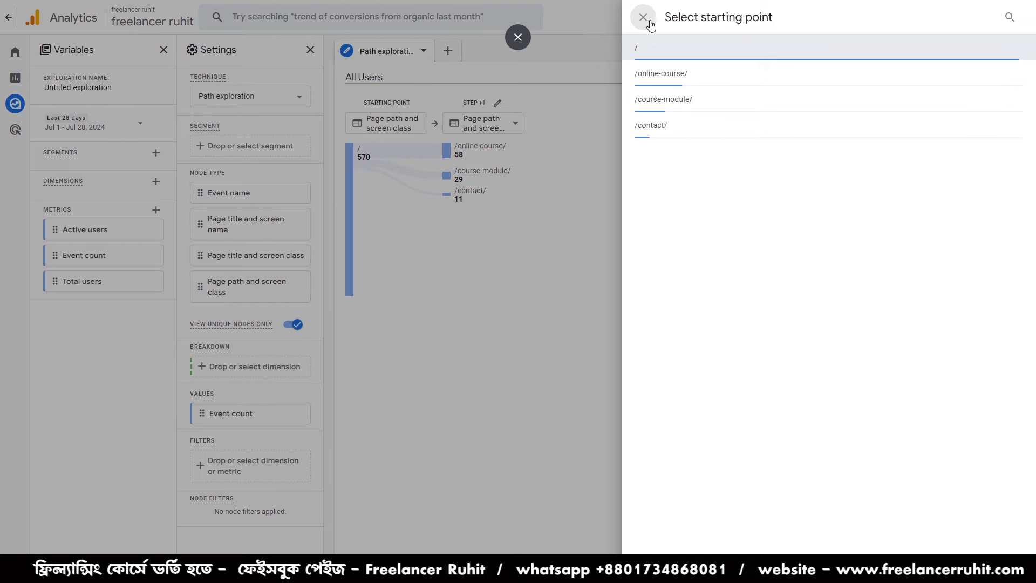
pyautogui.click(644, 18)
pyautogui.click(450, 178)
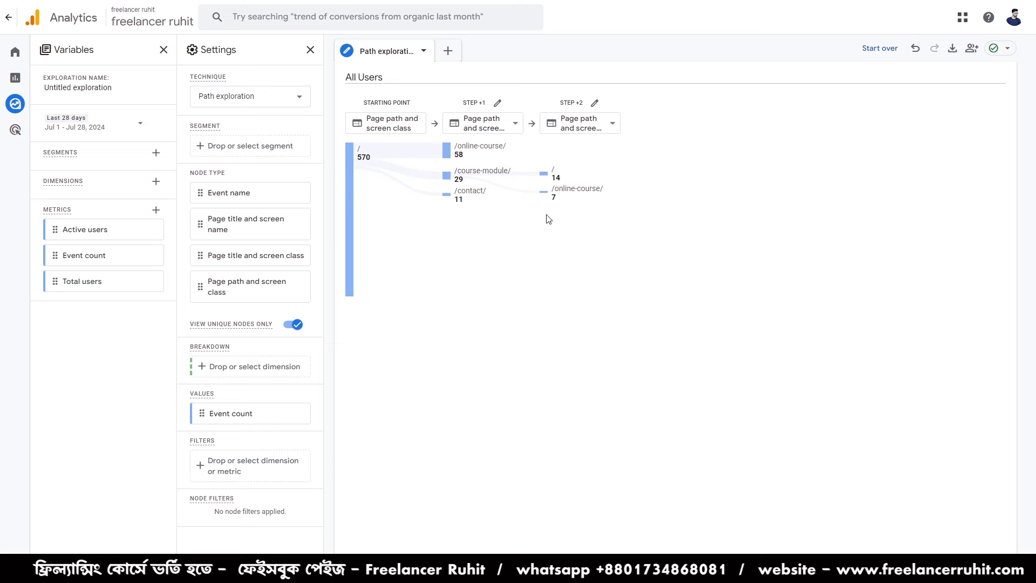
pyautogui.moveTo(558, 200)
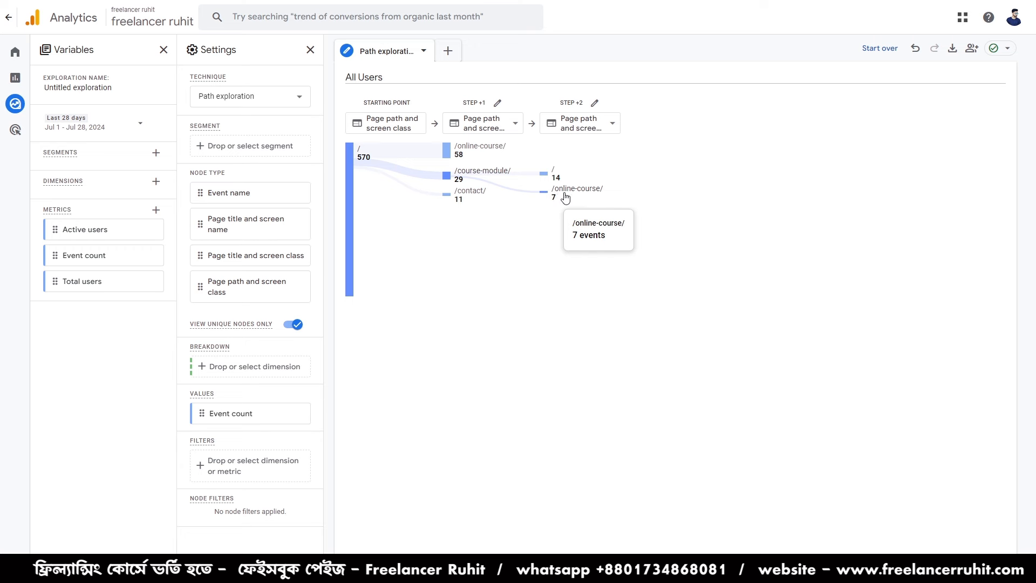
pyautogui.click(545, 176)
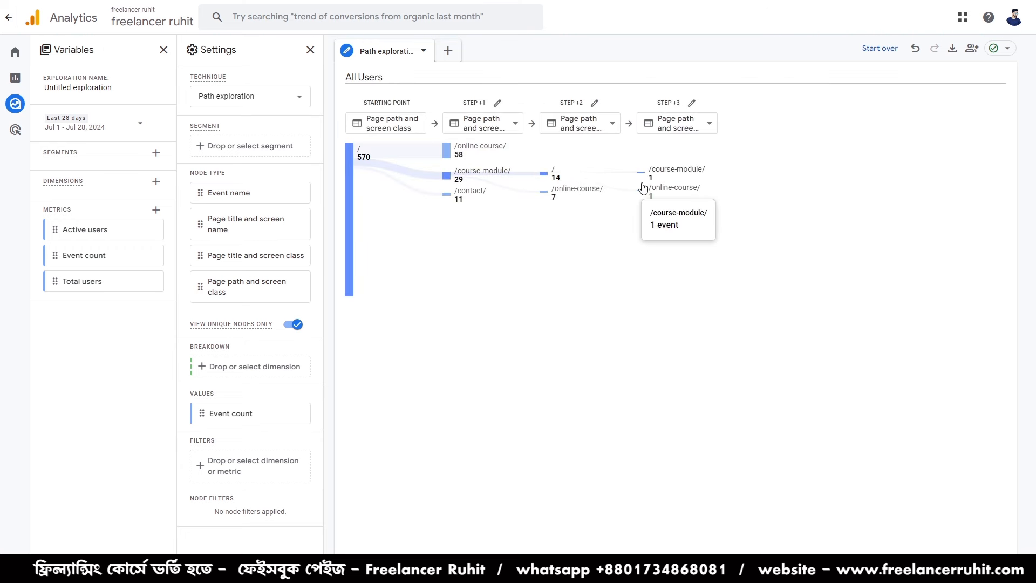
pyautogui.moveTo(663, 192)
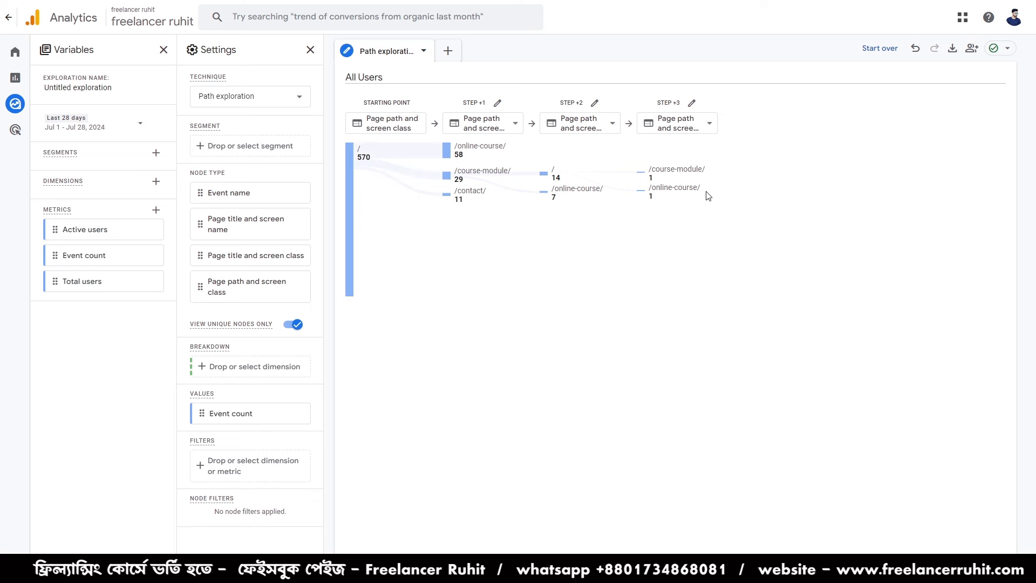
pyautogui.click(446, 148)
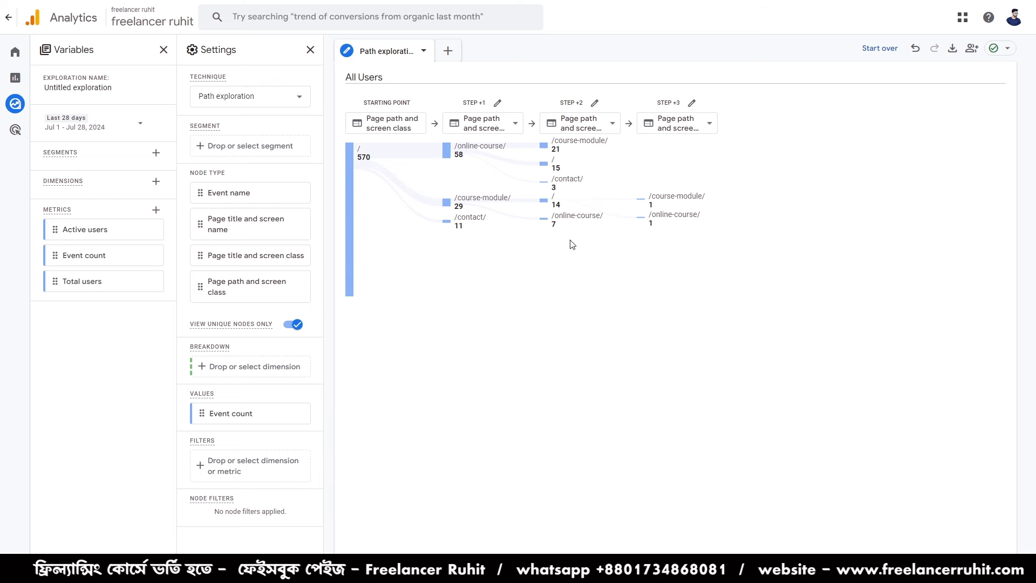
pyautogui.moveTo(566, 217)
# - Start the path over and set its ending point to the Page path and screen class node with the value /course-module/
pyautogui.click(888, 47)
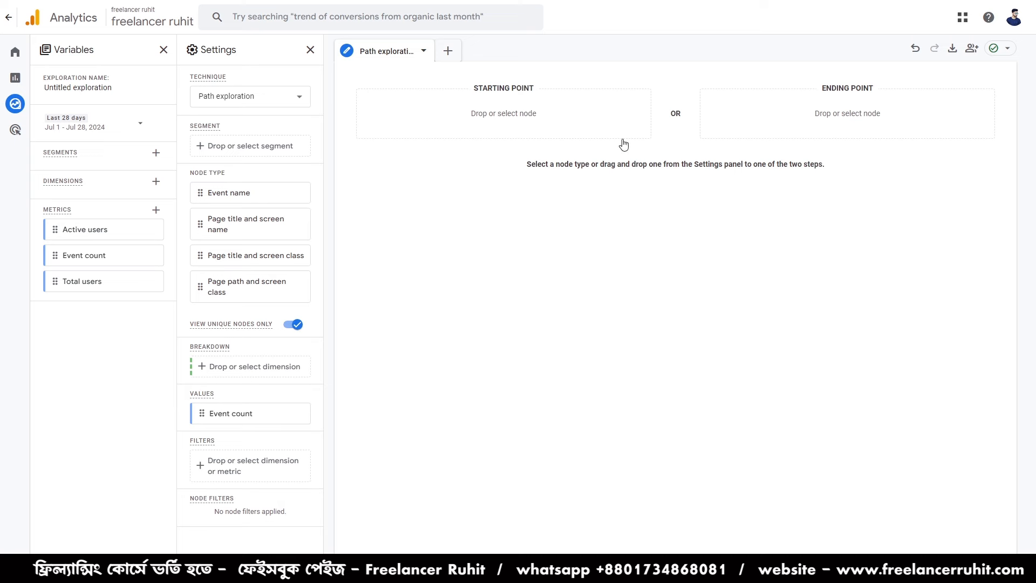
pyautogui.click(840, 116)
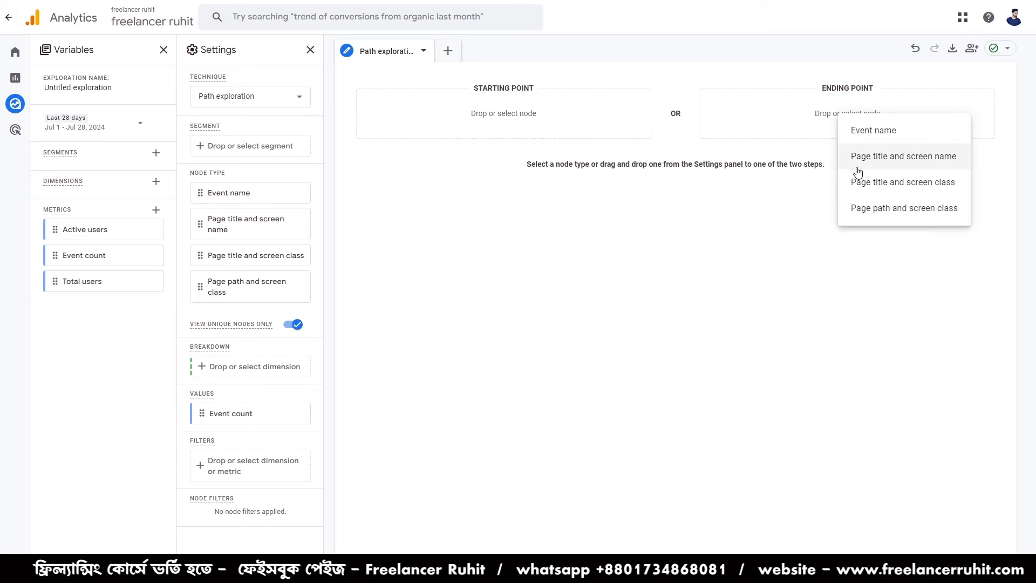
pyautogui.click(870, 219)
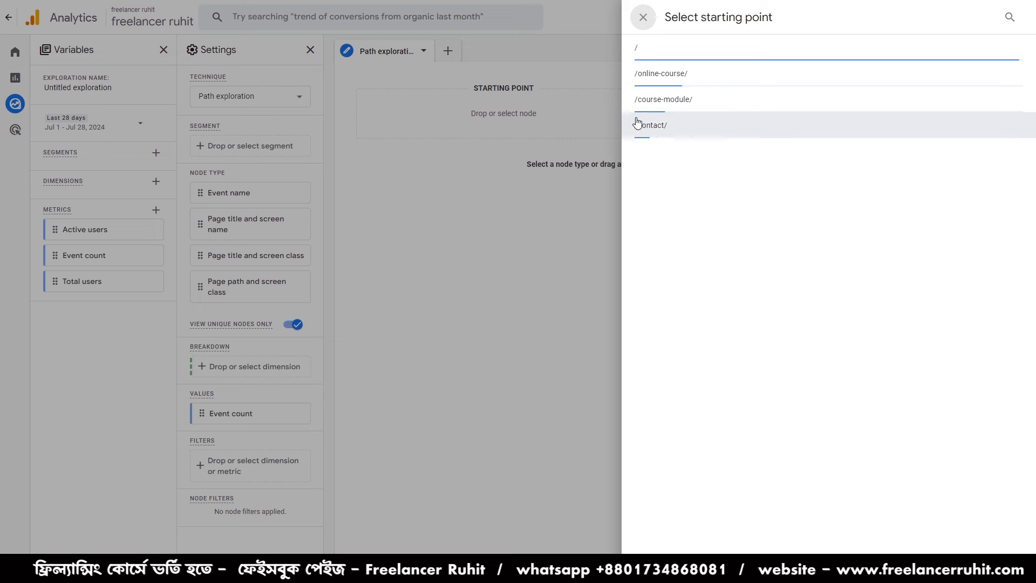
pyautogui.click(657, 105)
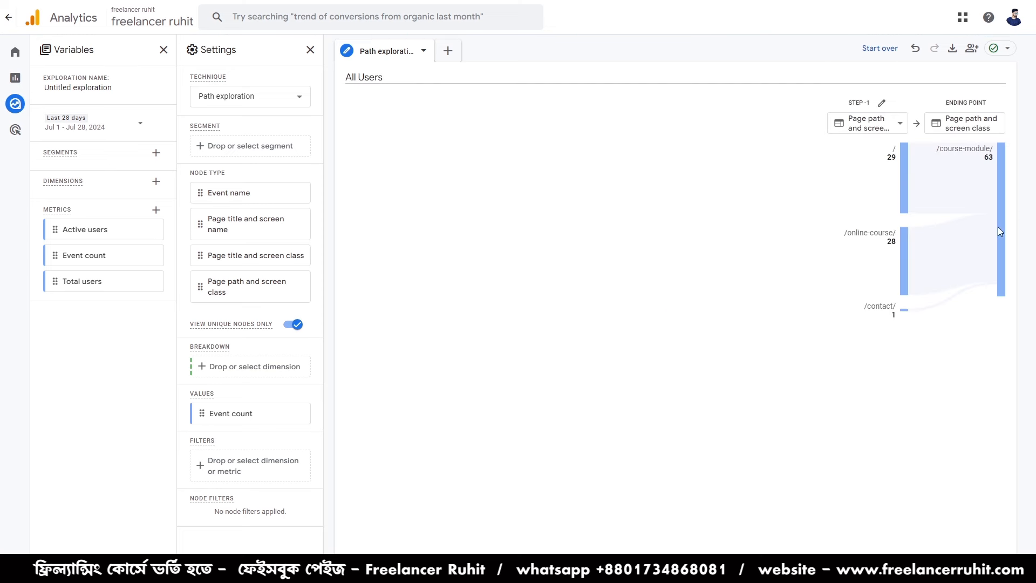
# - Expand the / and /online-course/ nodes at step -1, plus the / node preceding /online-course/ at step -2
pyautogui.moveTo(987, 167)
pyautogui.click(902, 169)
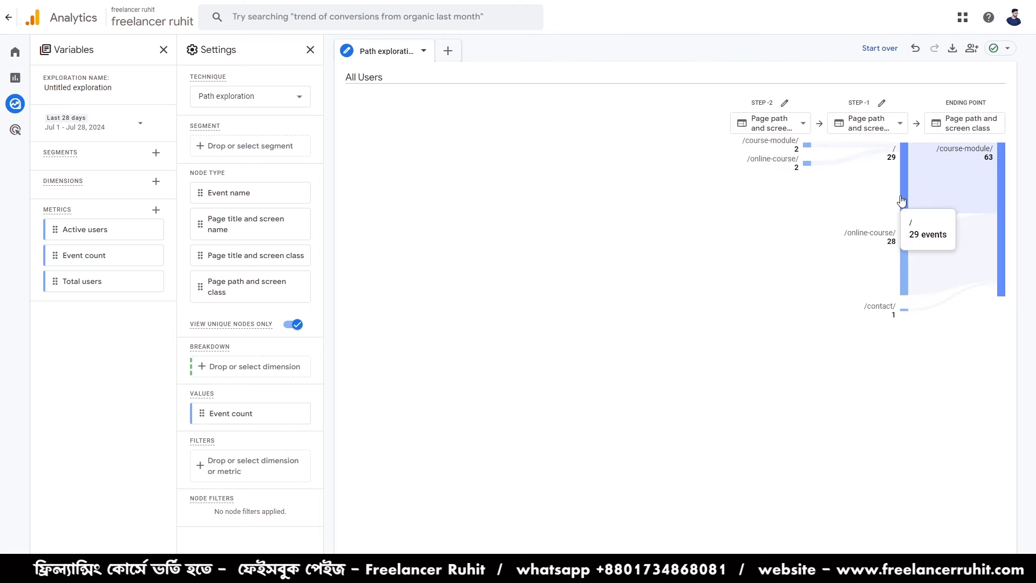
pyautogui.click(902, 251)
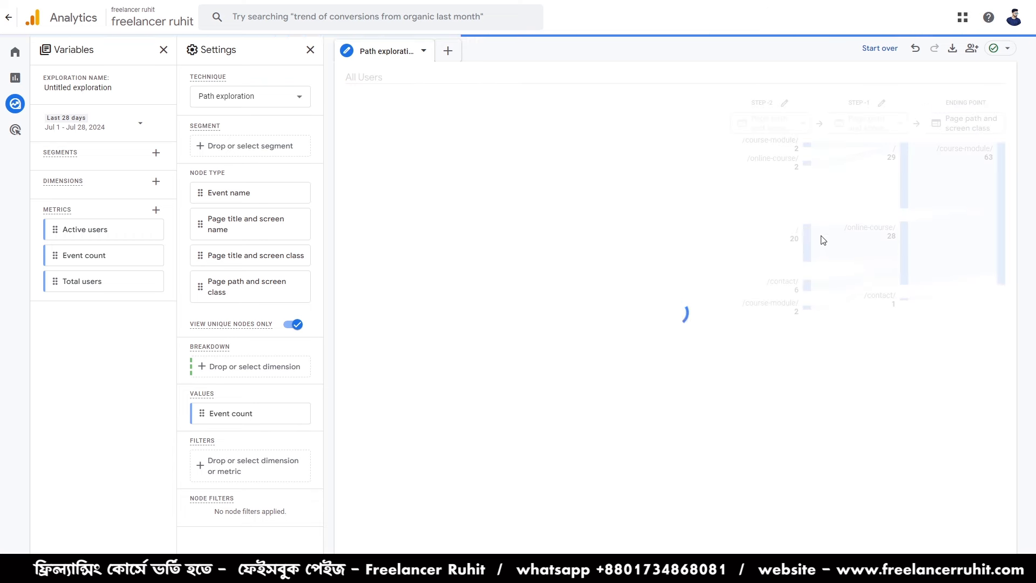
pyautogui.click(807, 245)
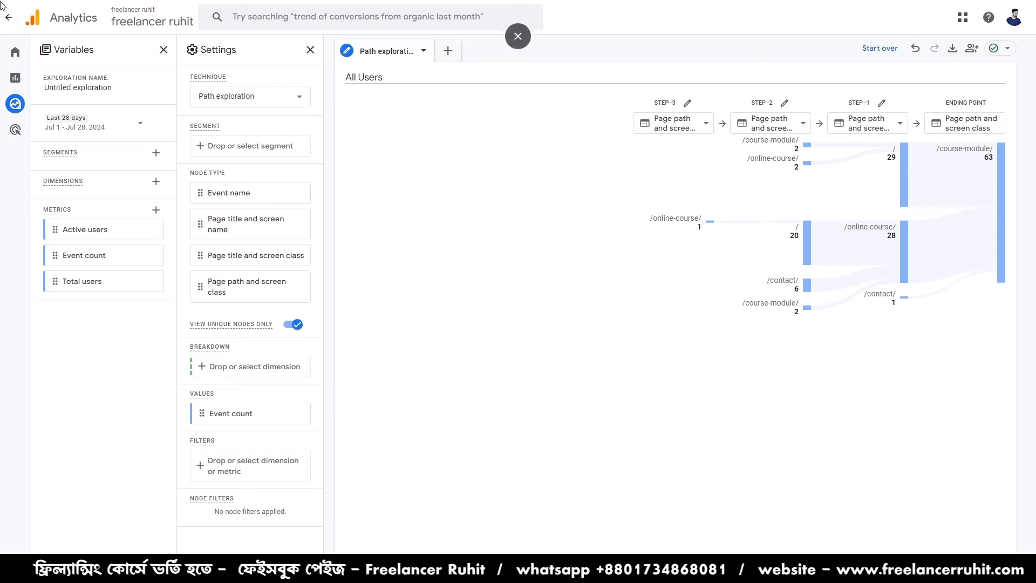
pyautogui.moveTo(20, 186)
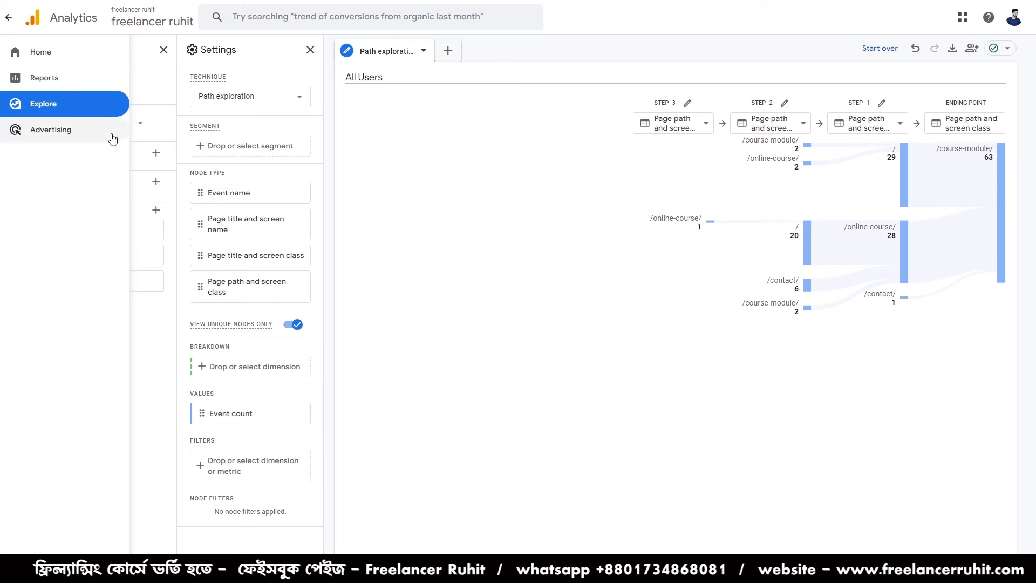
pyautogui.moveTo(20, 108)
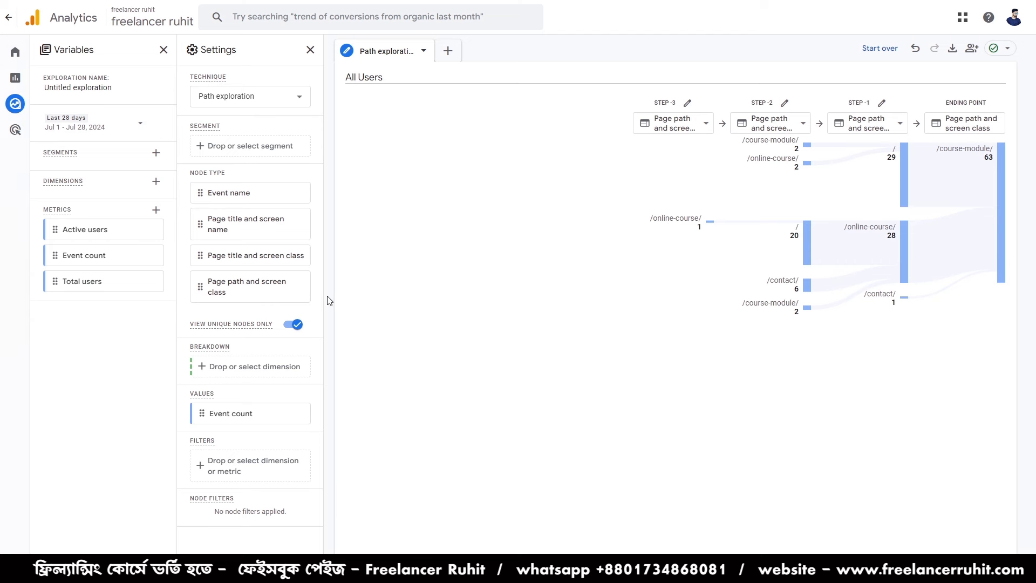
pyautogui.moveTo(13, 131)
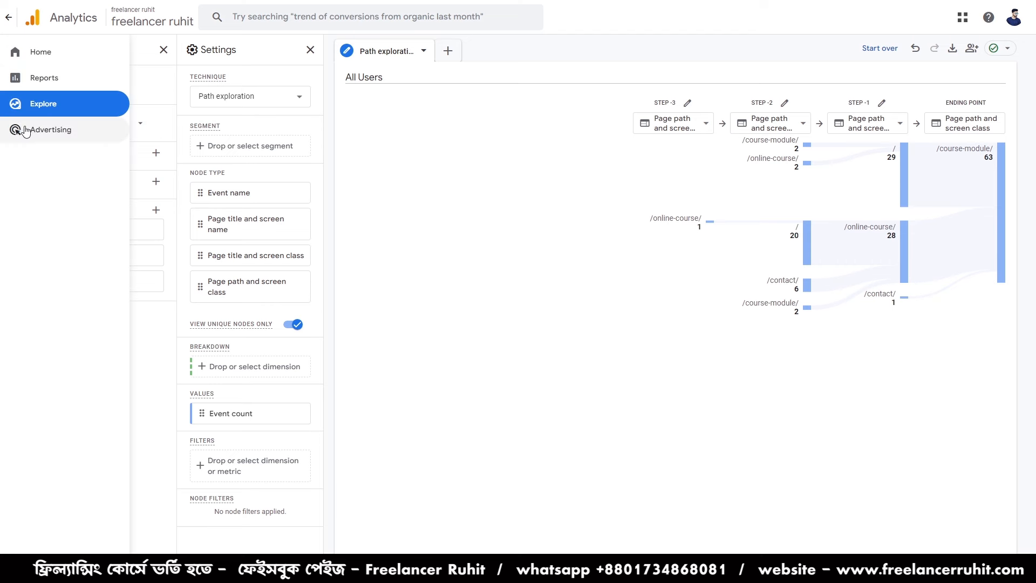